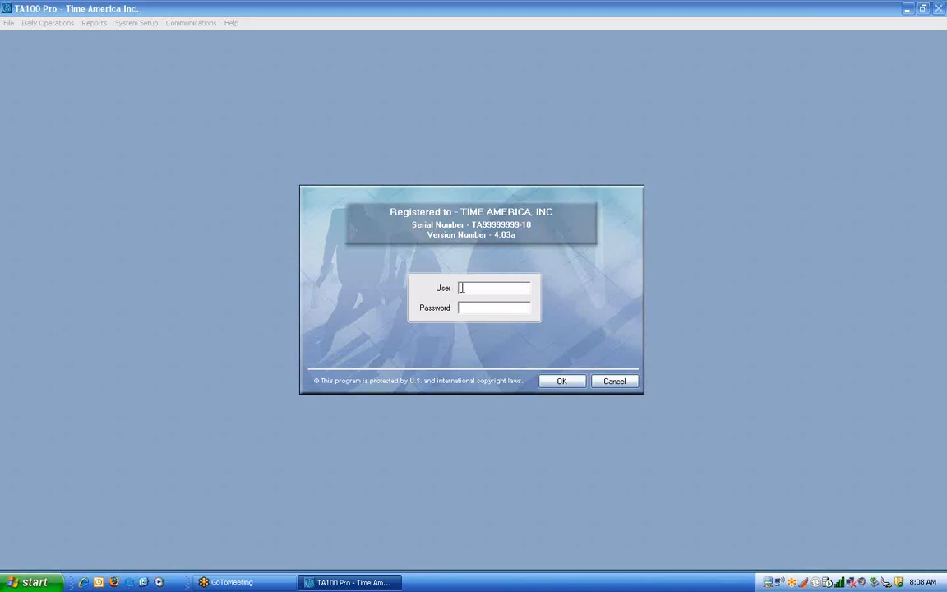
Log in as user SYSOP with the account password.
type("SYS")
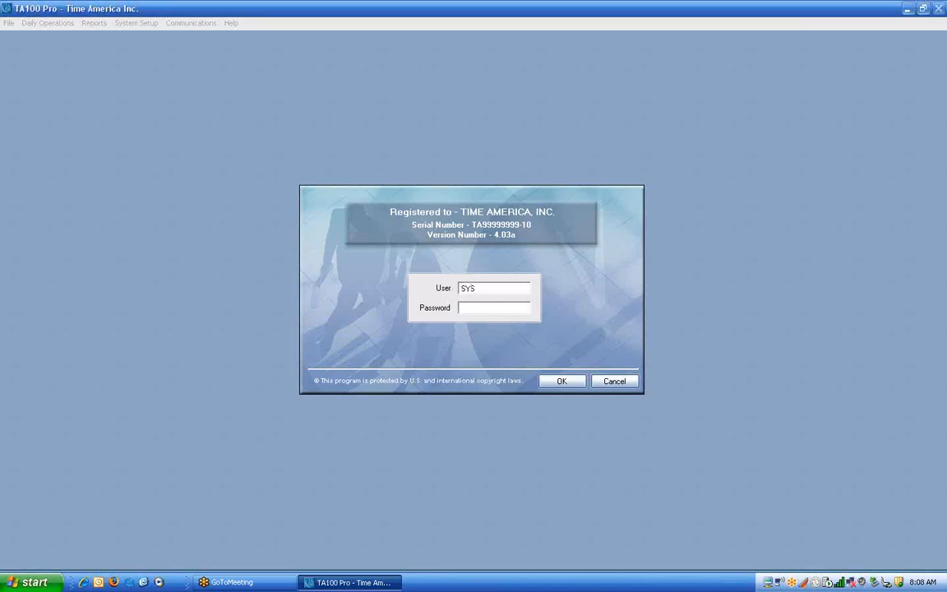
type("OP")
type("********")
left_click(562, 381)
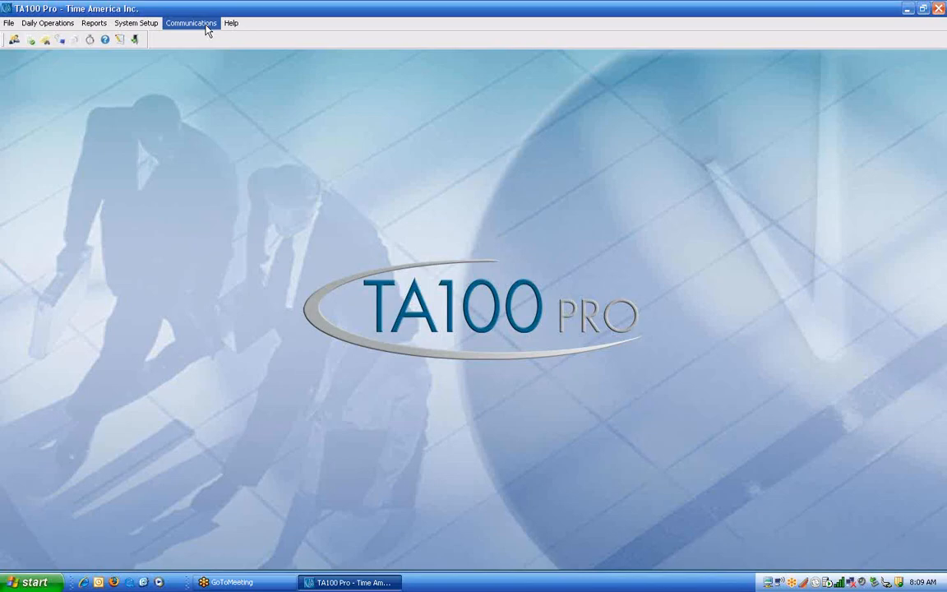
Open the main company configuration and highlight the company name in the general company details.
left_click(138, 27)
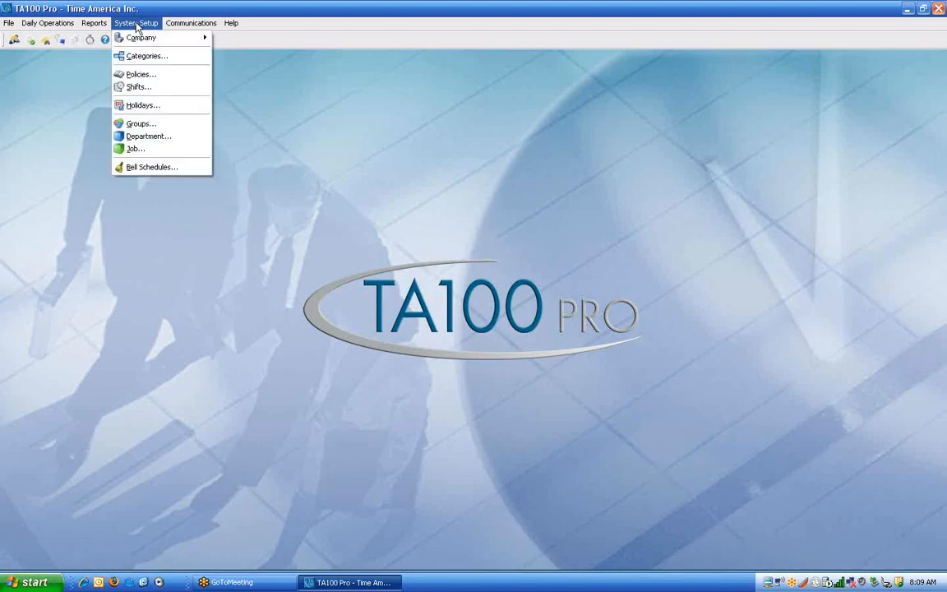
mouse_move(137, 43)
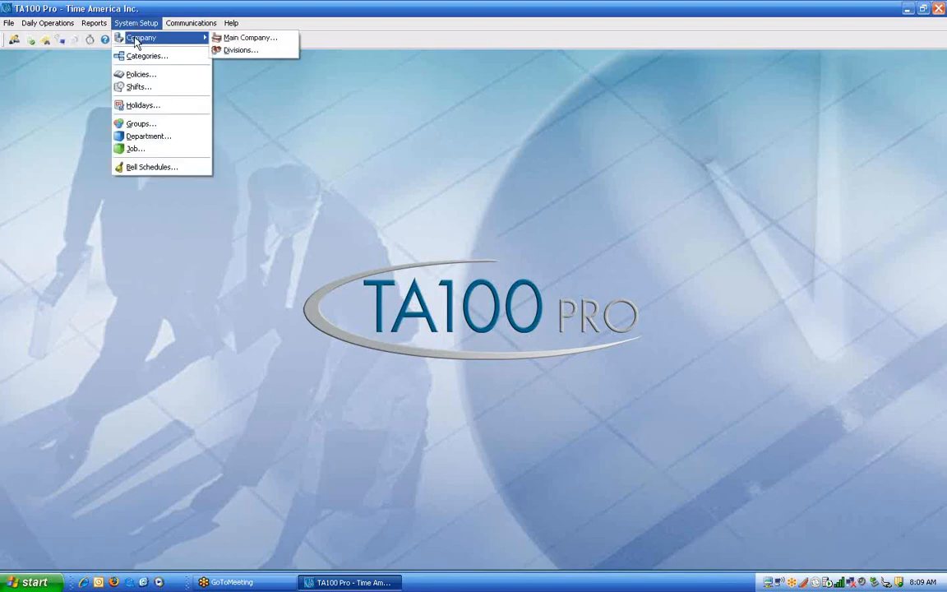
left_click(227, 39)
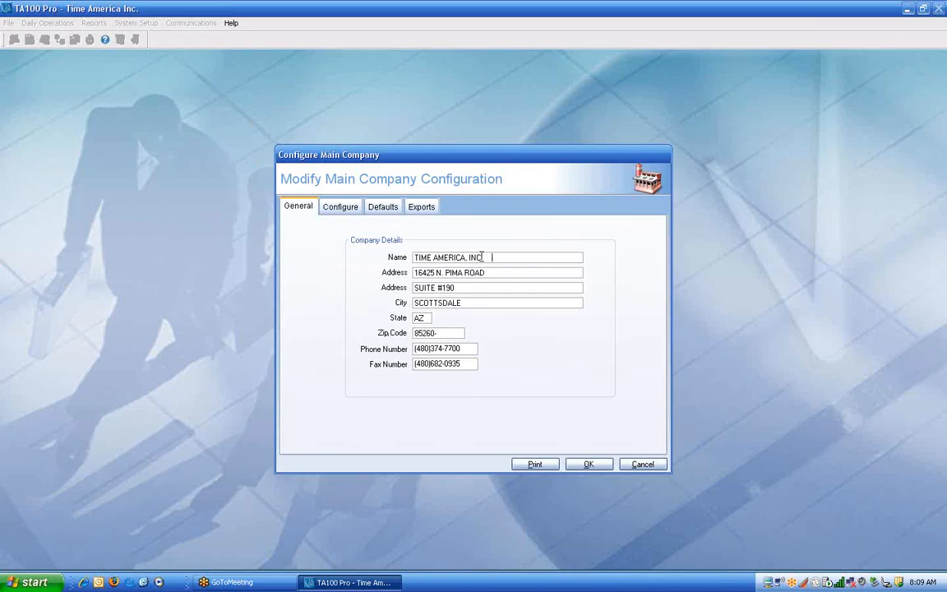
left_click_drag(492, 256, 415, 255)
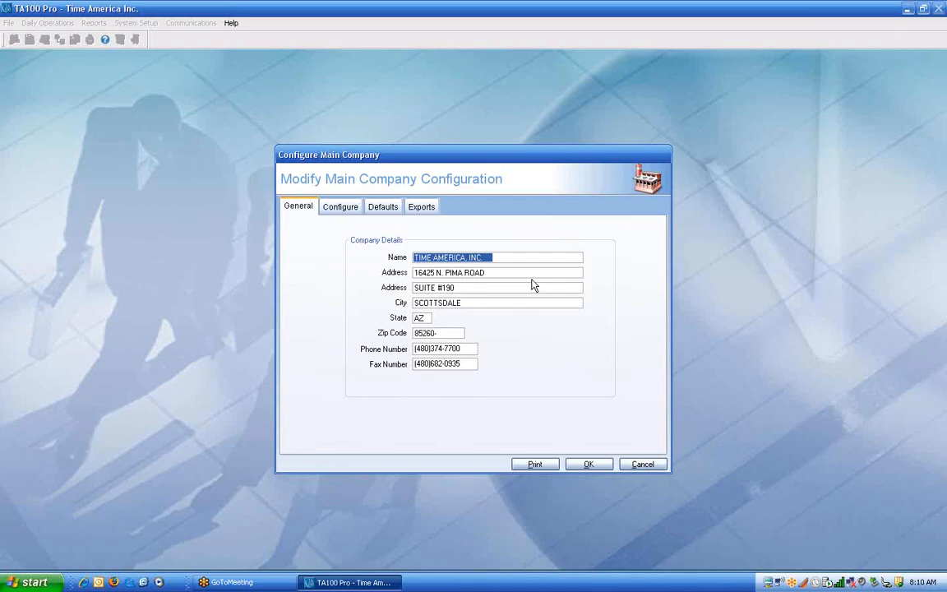
Review the company's use flags and system settings, including Breaks, Department and the number of editable pay periods.
left_click(333, 209)
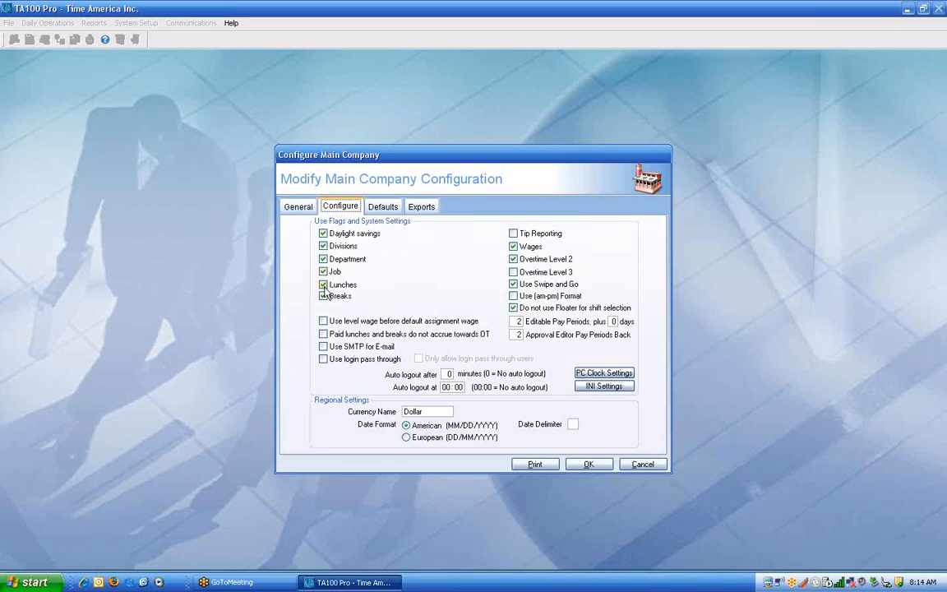
left_click(323, 297)
left_click(323, 297)
left_click(320, 258)
left_click_drag(515, 321, 530, 321)
Examine the PC clock settings and the INI program settings with their Quick Books and Preview export options, discarding both.
left_click(621, 374)
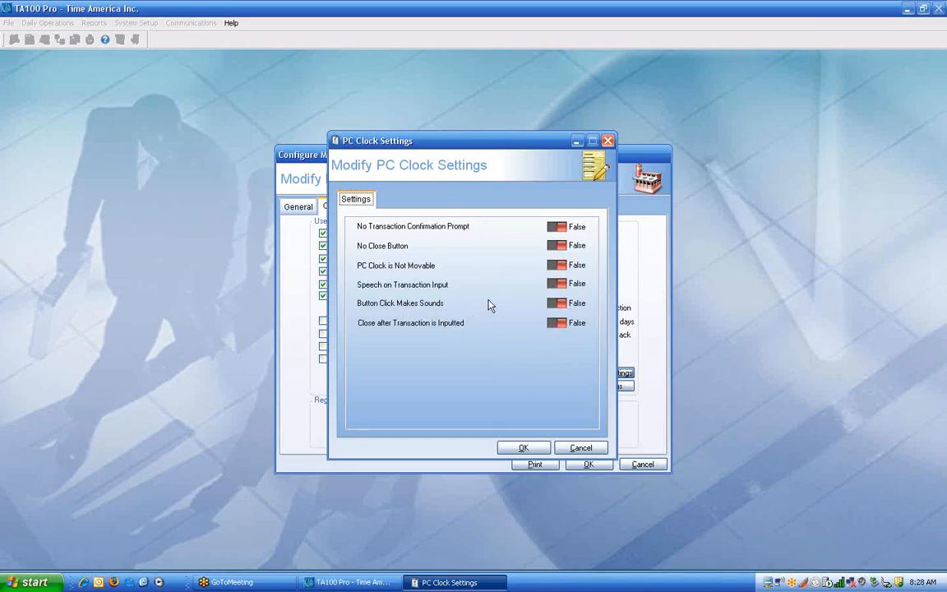
left_click(592, 449)
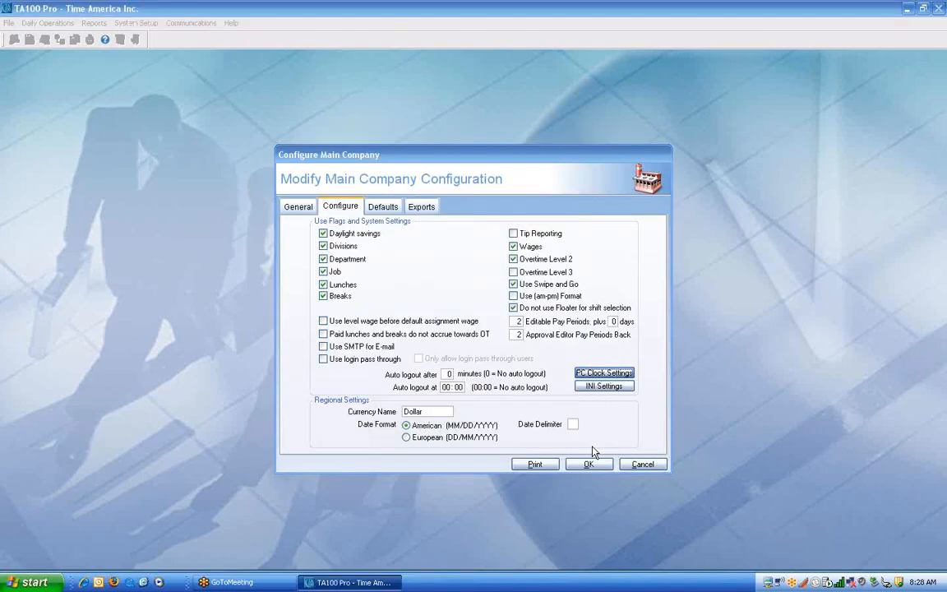
left_click(608, 386)
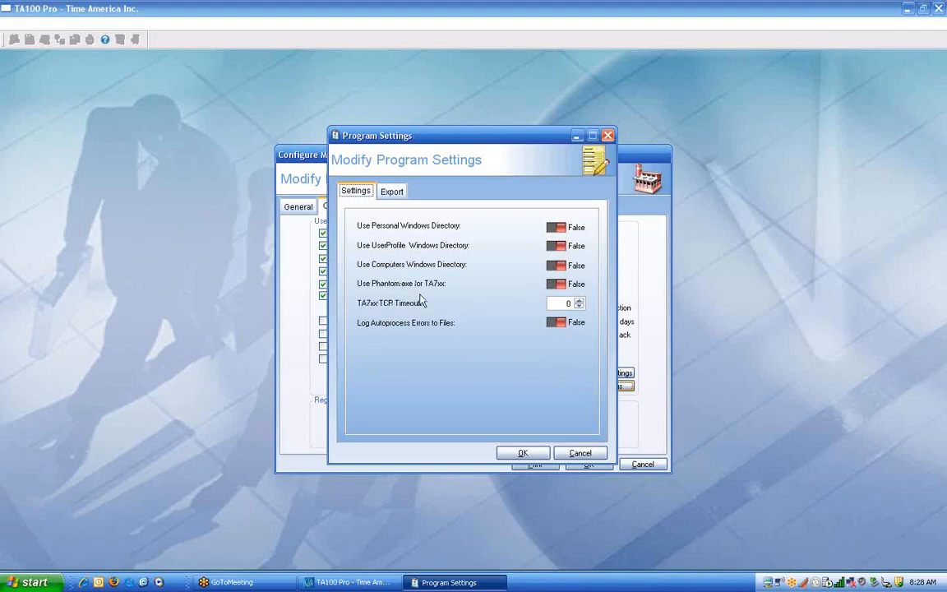
left_click(393, 194)
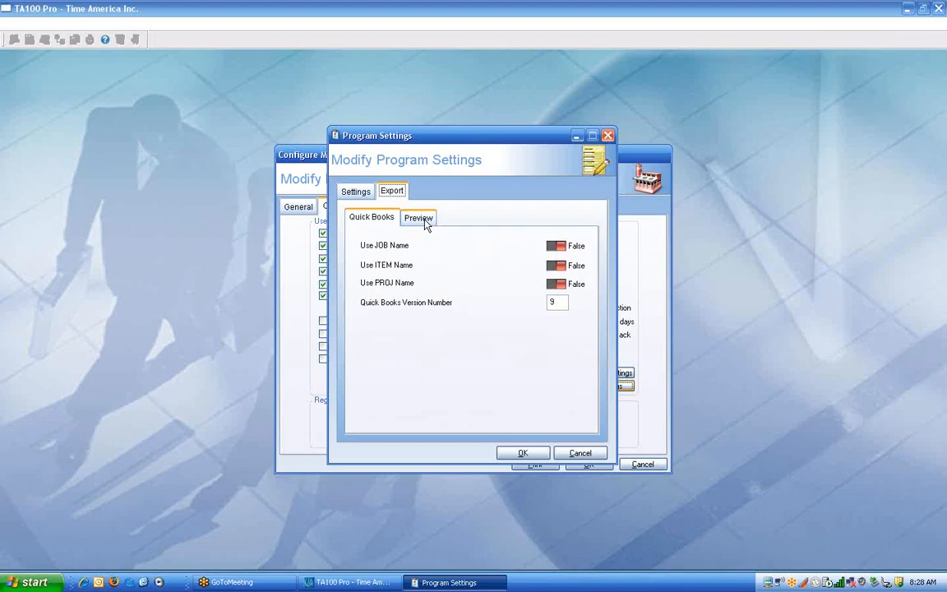
left_click(419, 219)
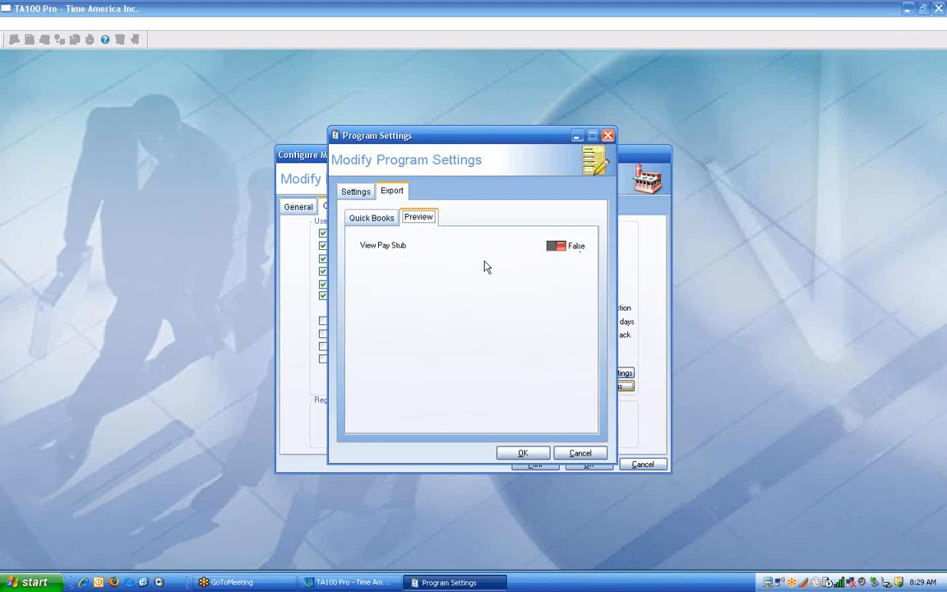
left_click(580, 455)
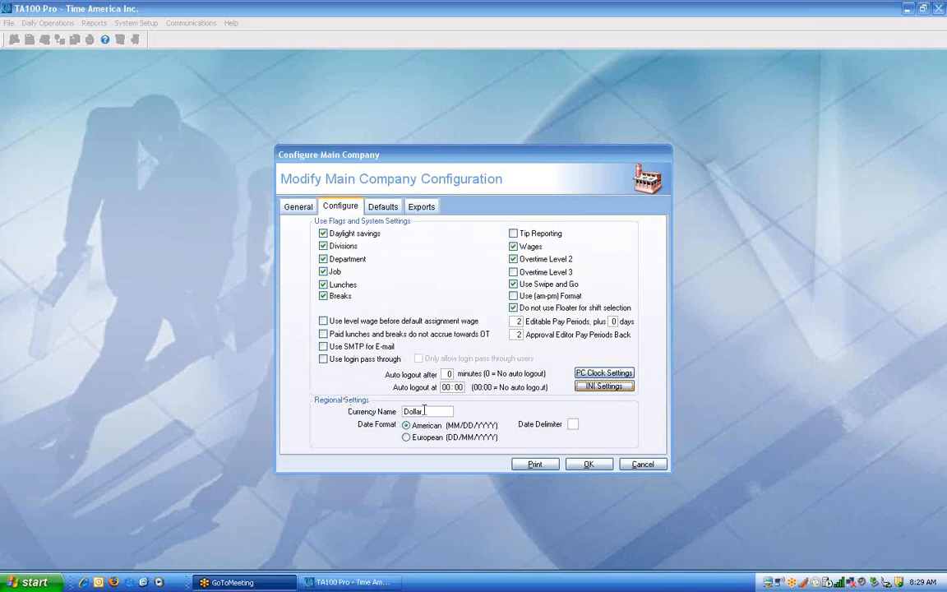
Review the currency name and try a hyphen, an asterisk and a period as the date delimiter.
left_click_drag(424, 411, 374, 417)
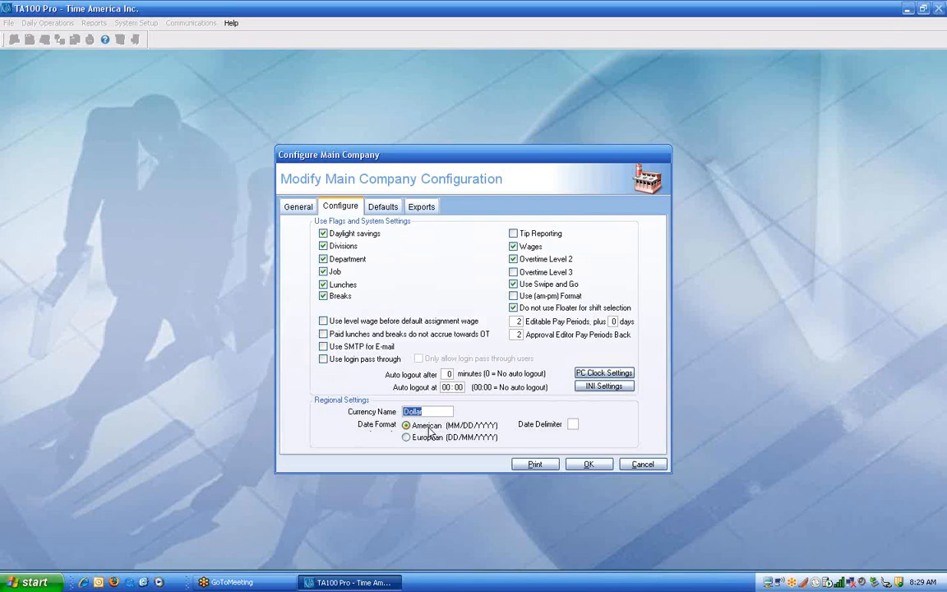
left_click(574, 423)
key("BackSpace")
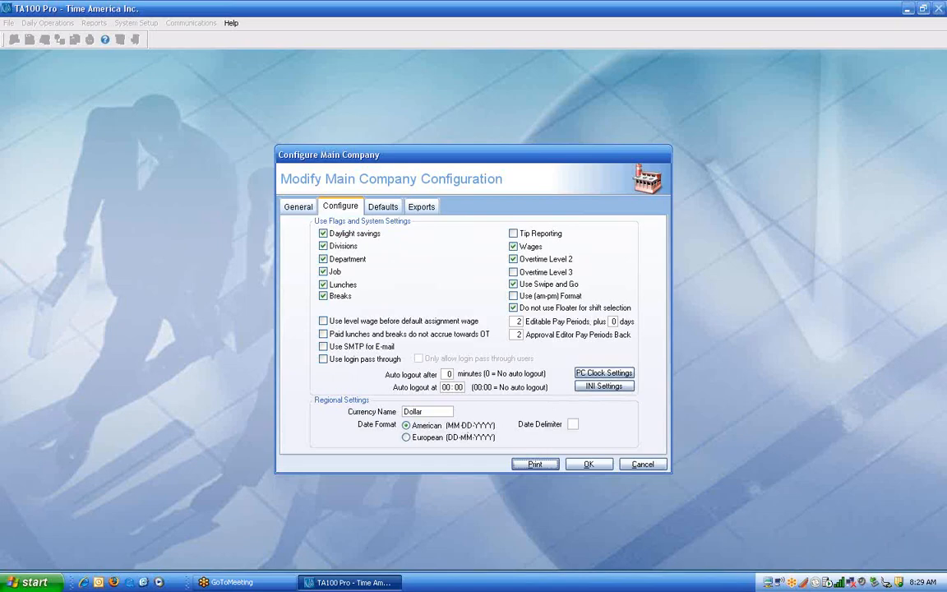
key("shift+Tab")
type("*")
key("Tab")
key("shift+Tab")
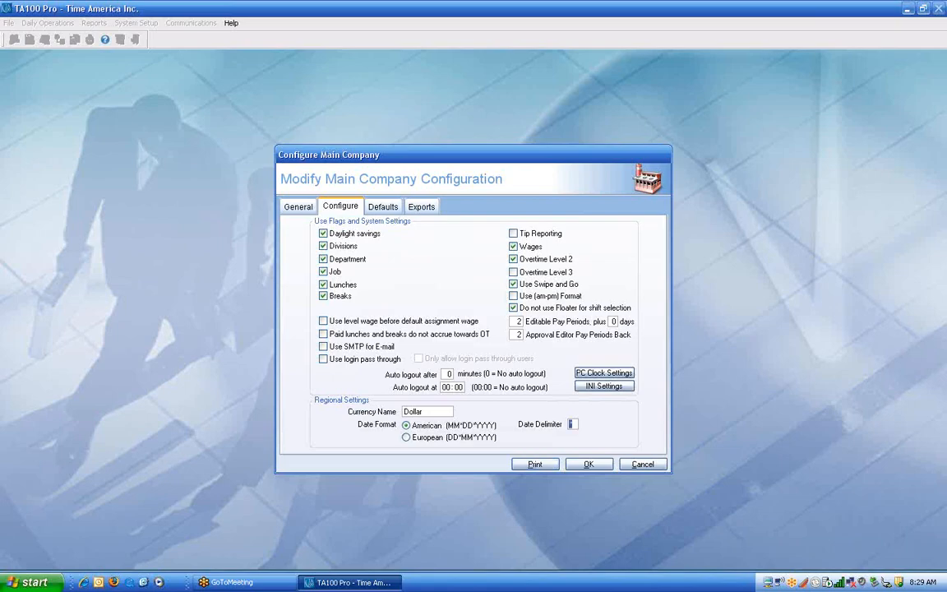
type(".")
key("Tab")
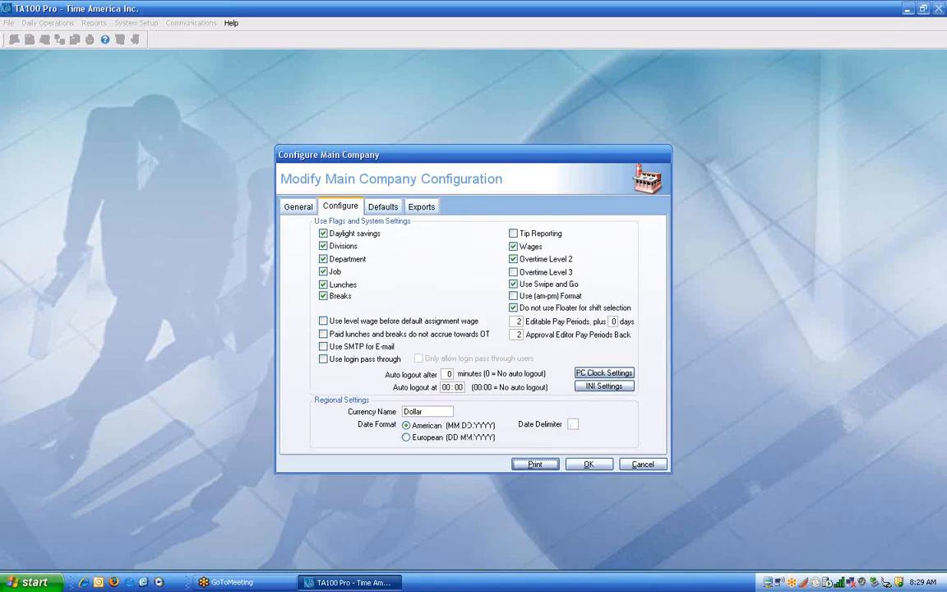
Set the date delimiter in the regional settings to a slash (/).
key("shift+Tab")
type("/")
key("Tab")
Rename the Department system field to "Location" in the company defaults.
left_click(383, 207)
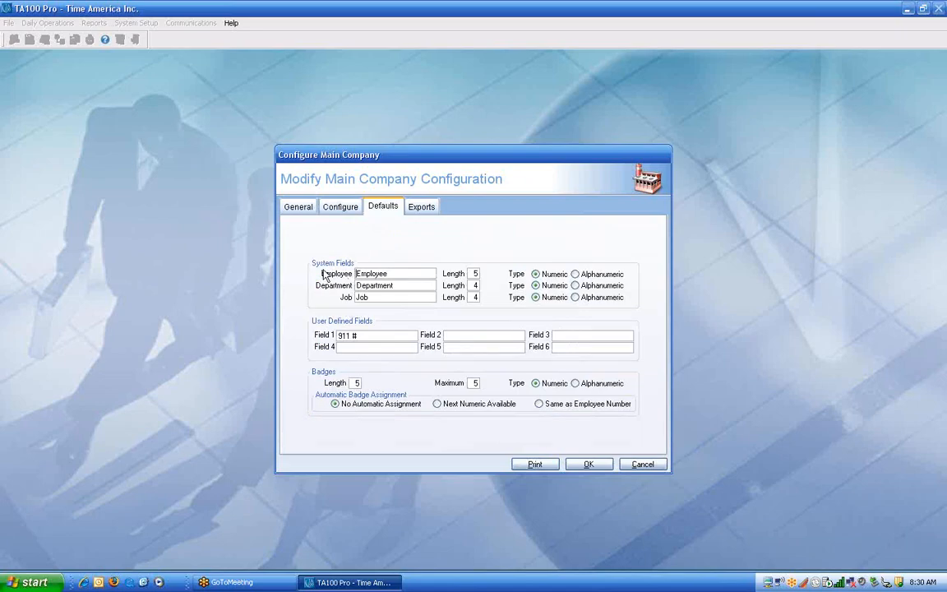
left_click_drag(389, 273, 334, 278)
key("Tab")
type("Location")
key("Tab")
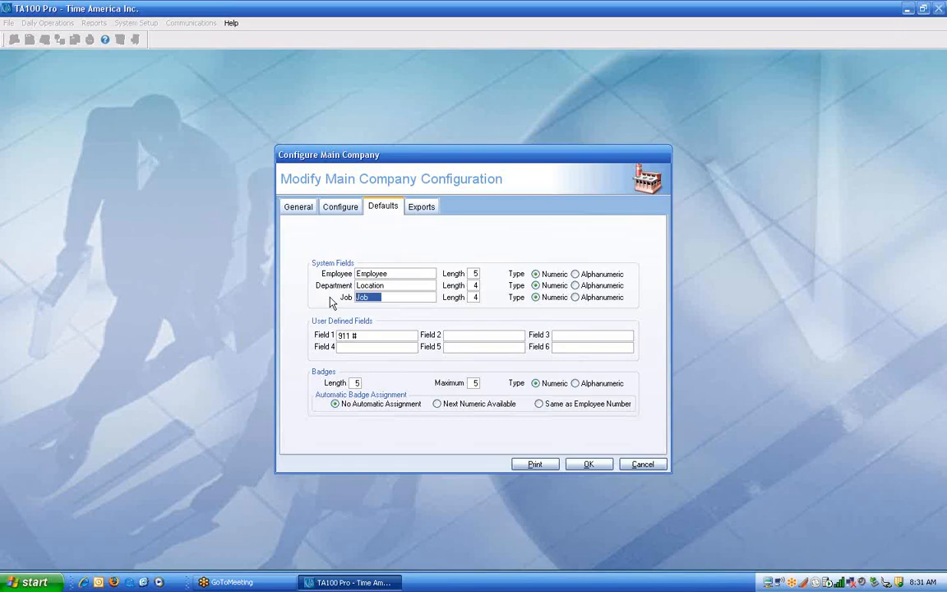
Review the employee and department field lengths, the first user-defined field and the badge length.
left_click(475, 274)
left_click(472, 286)
left_click_drag(363, 333, 311, 335)
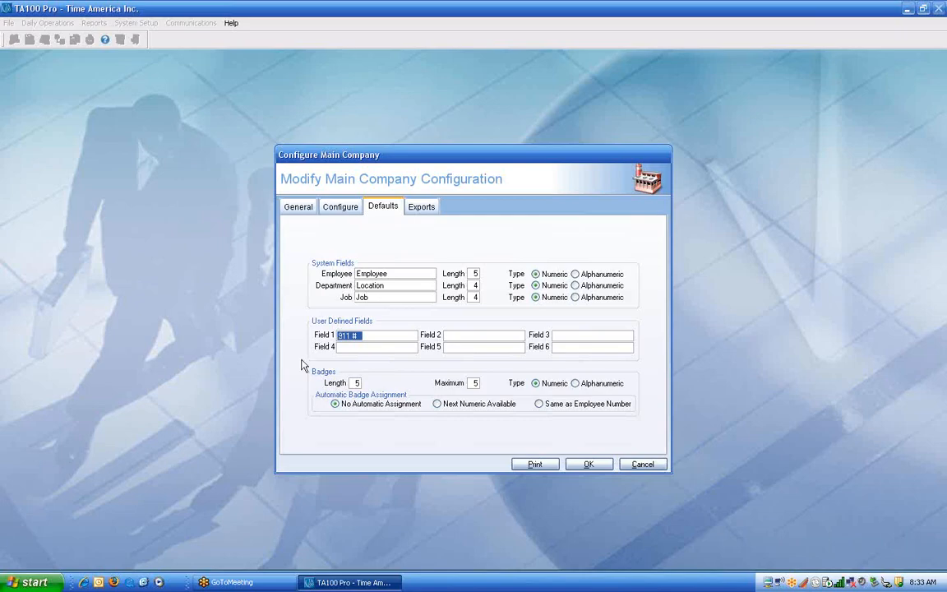
left_click(351, 382)
left_click_drag(351, 382, 366, 386)
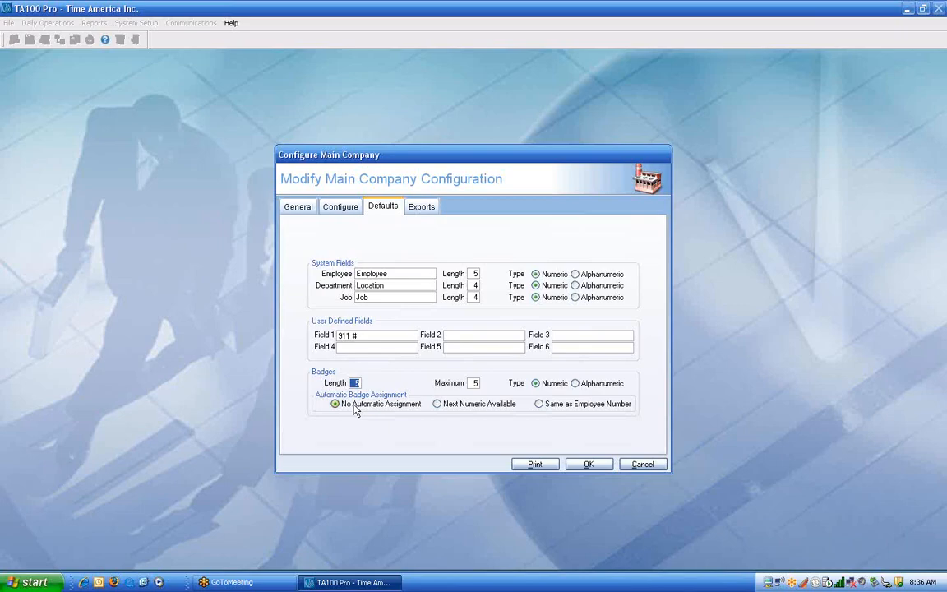
Try Next Numeric Available and Same as Employee Number for automatic badge assignment, and return to No Automatic Assignment.
left_click(438, 404)
left_click(541, 405)
left_click(342, 409)
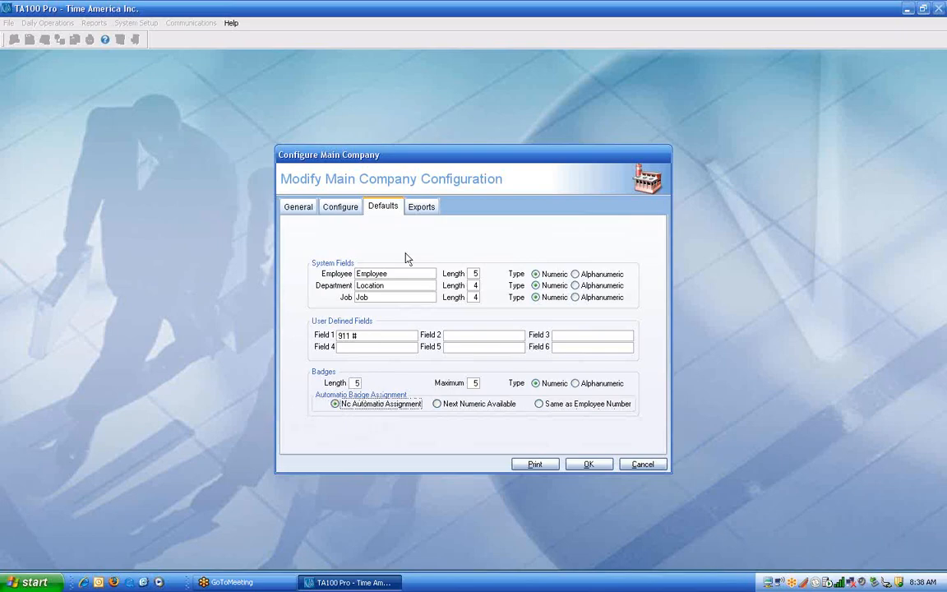
Browse the available payroll packages and select PrimePay as the company's export.
left_click(425, 209)
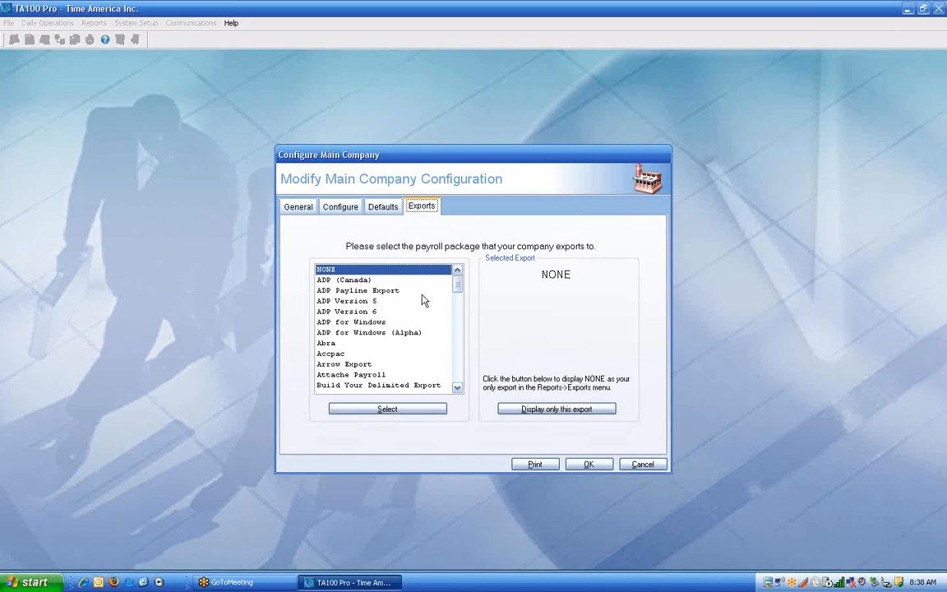
mouse_move(459, 281)
left_mouse_down()
mouse_move(458, 382)
mouse_move(456, 294)
left_mouse_up()
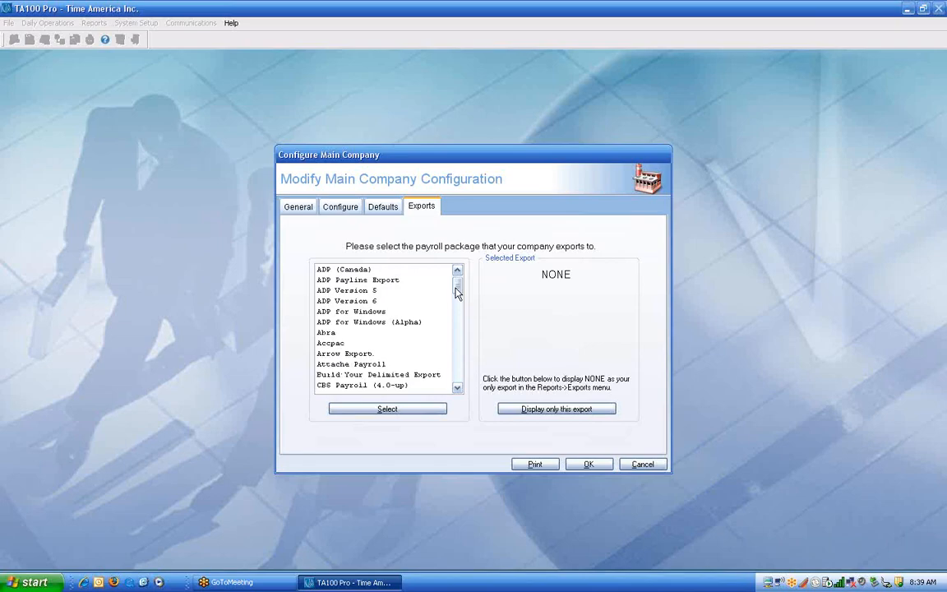
left_click(397, 375)
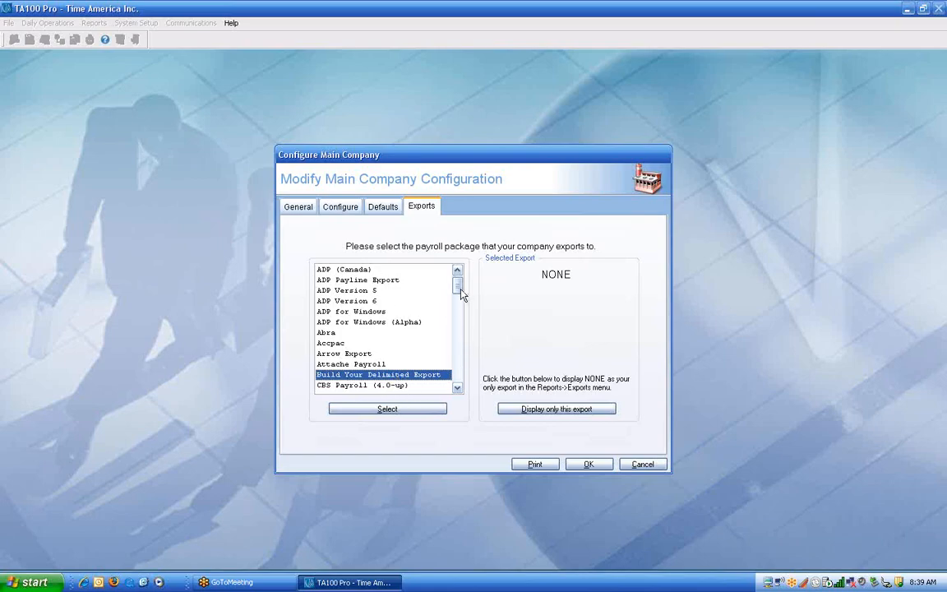
left_click_drag(457, 288, 459, 307)
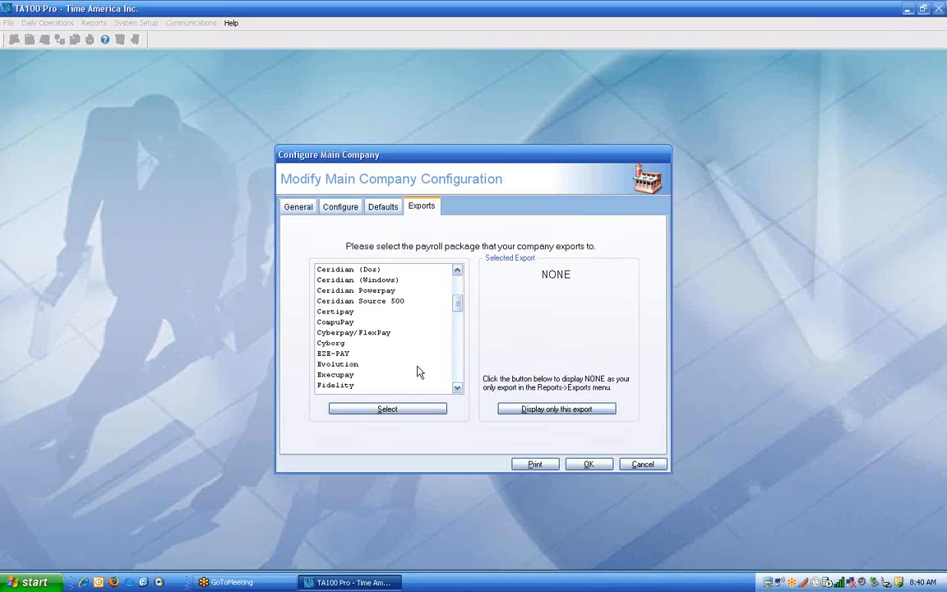
left_click_drag(459, 303, 458, 353)
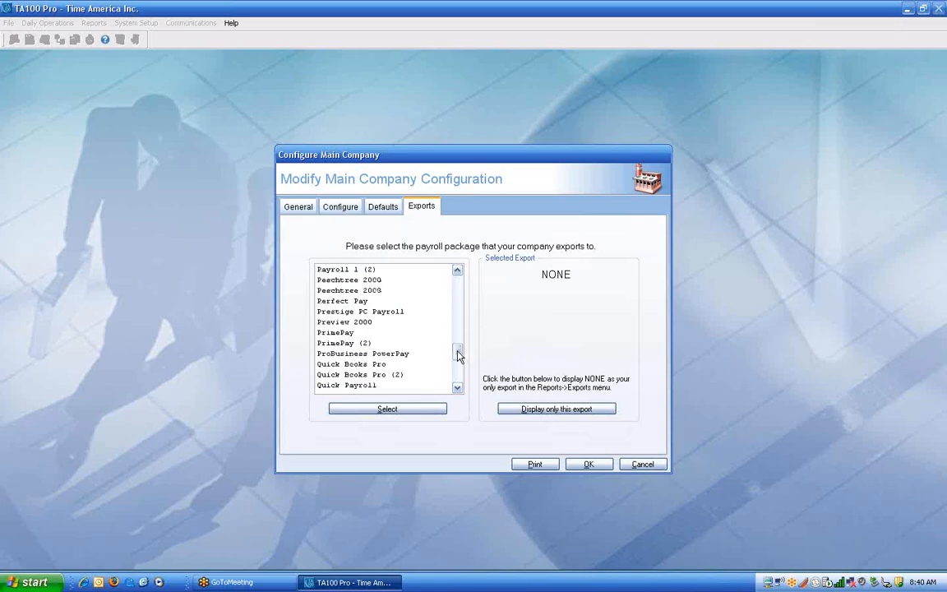
left_click(338, 332)
left_click(386, 409)
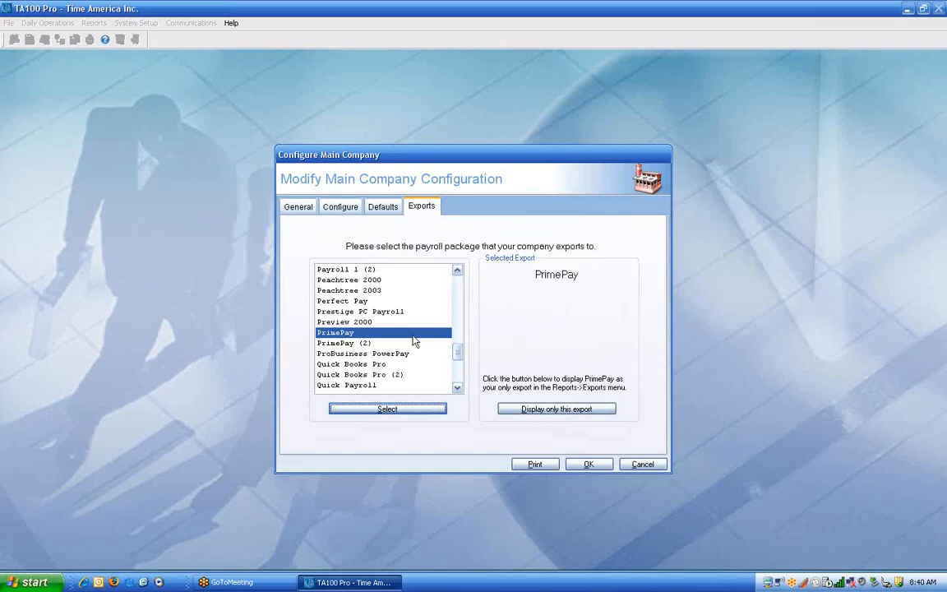
Make PrimePay the only export displayed among the report exports and acknowledge the notice.
left_click_drag(458, 352, 458, 281)
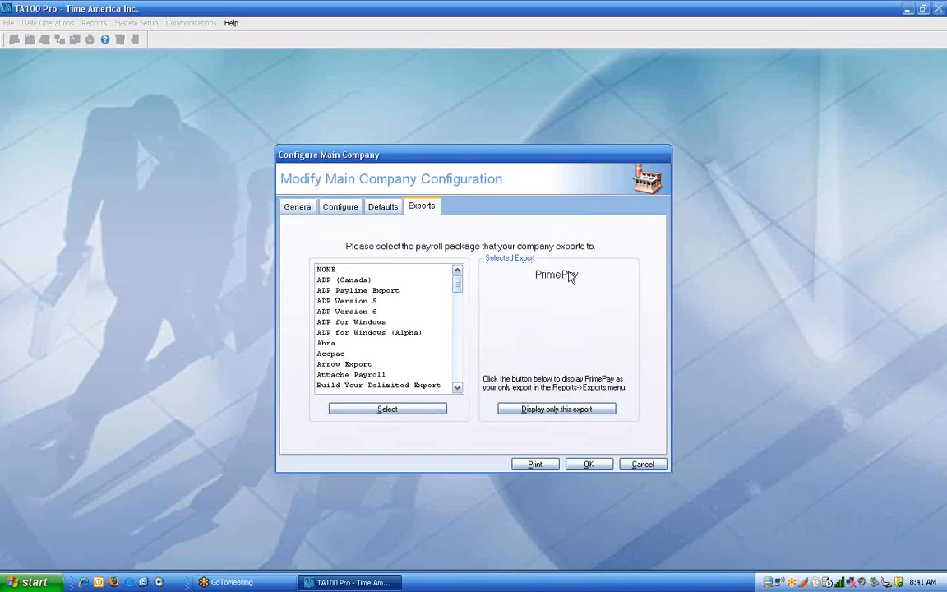
left_click(546, 411)
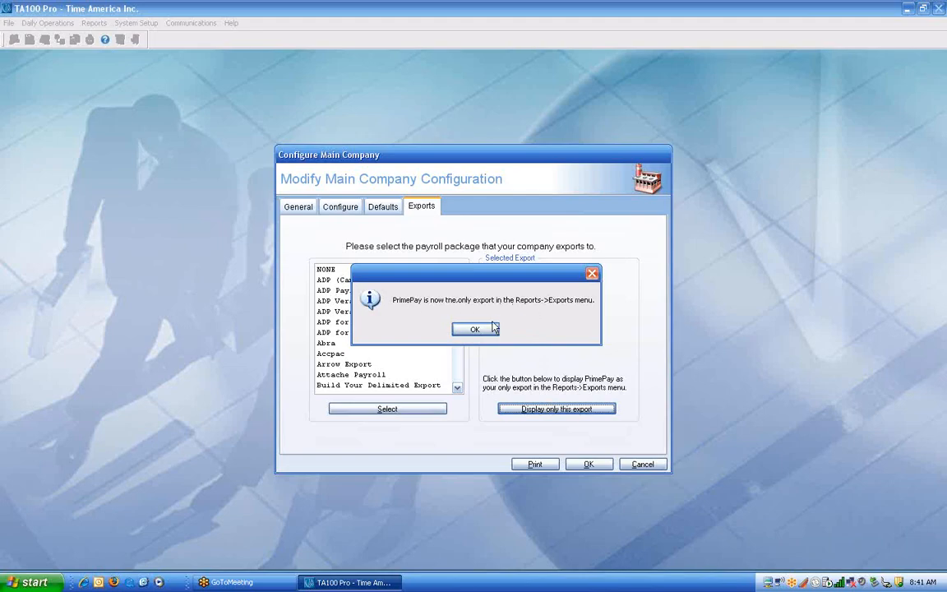
left_click(483, 330)
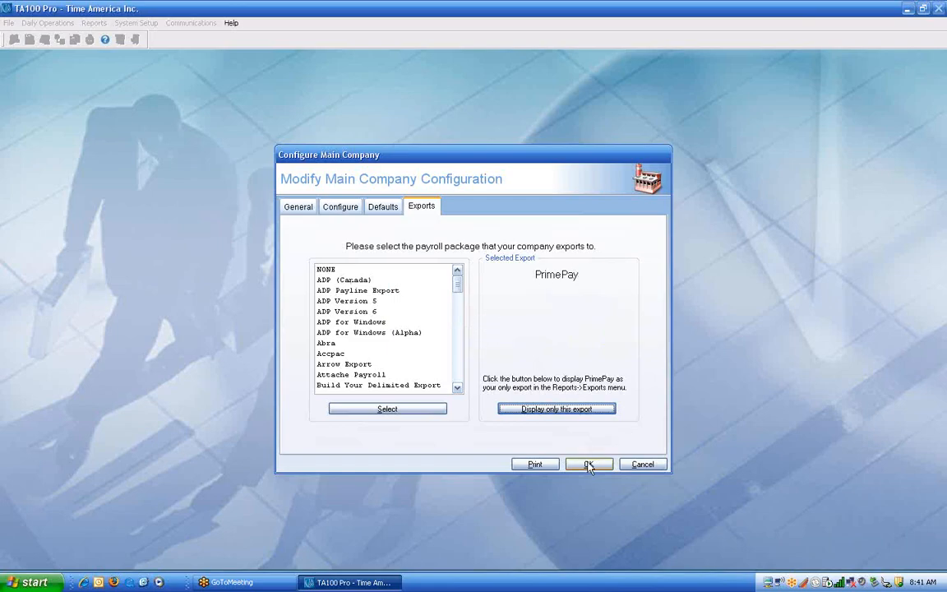
Recheck the default, system and general company settings and save the main company configuration.
left_click(381, 208)
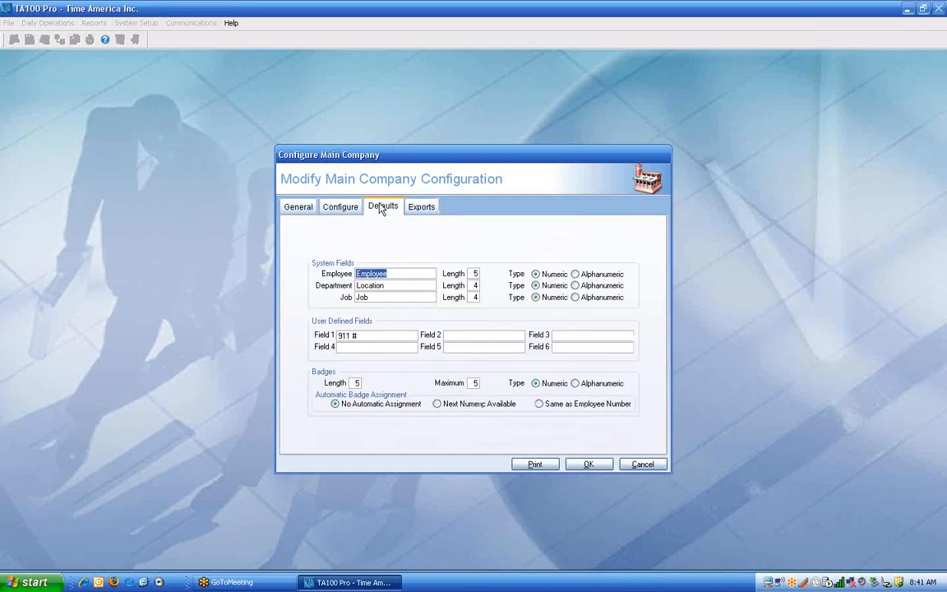
left_click(337, 206)
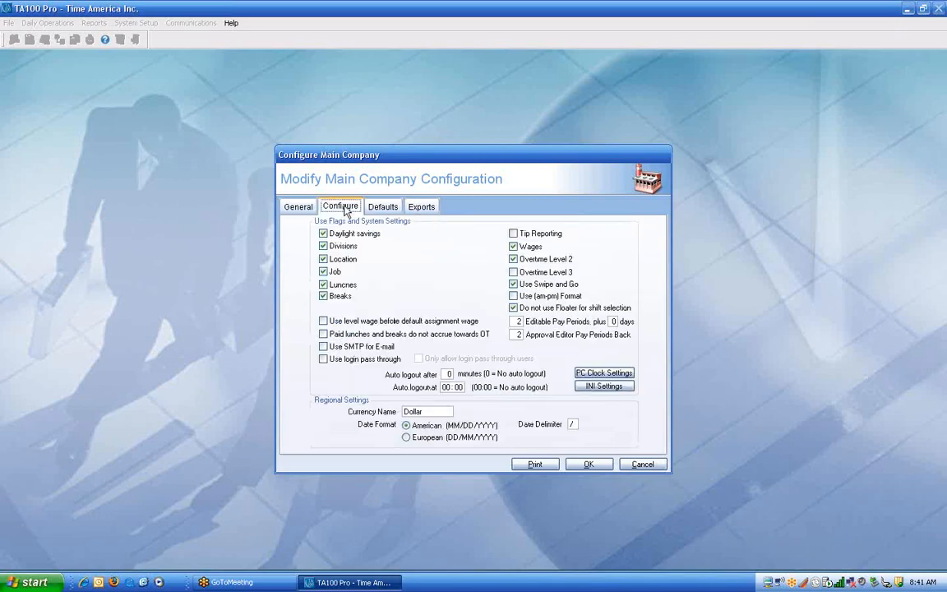
left_click(298, 206)
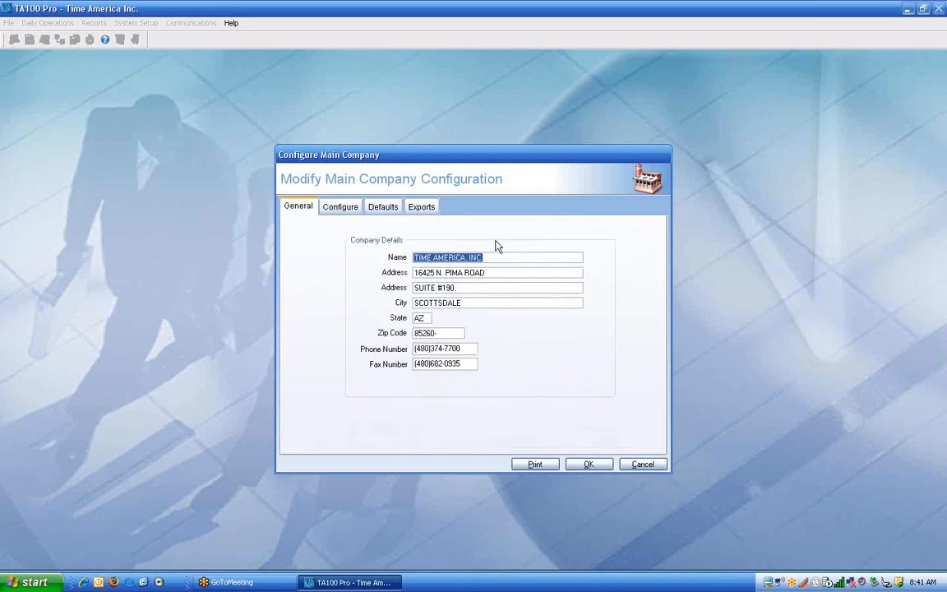
left_click(595, 466)
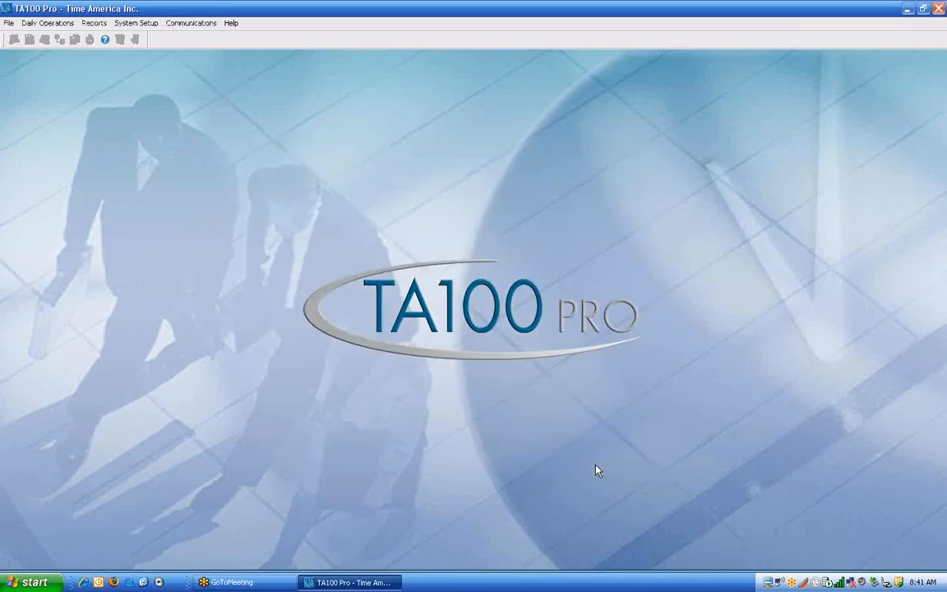
Check the Divisions use flag in the main company's system settings and leave the configuration without saving.
left_click(136, 23)
mouse_move(151, 41)
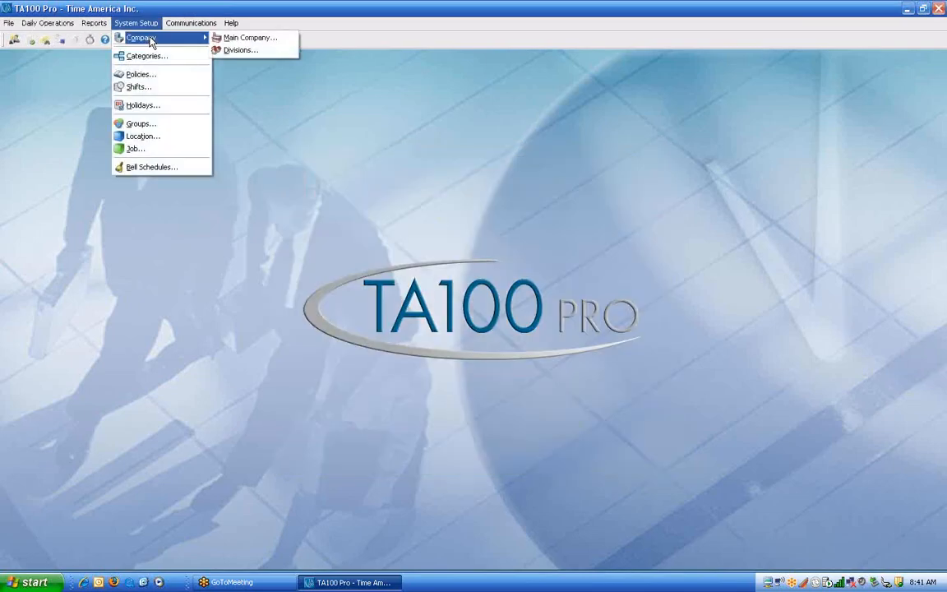
left_click(261, 39)
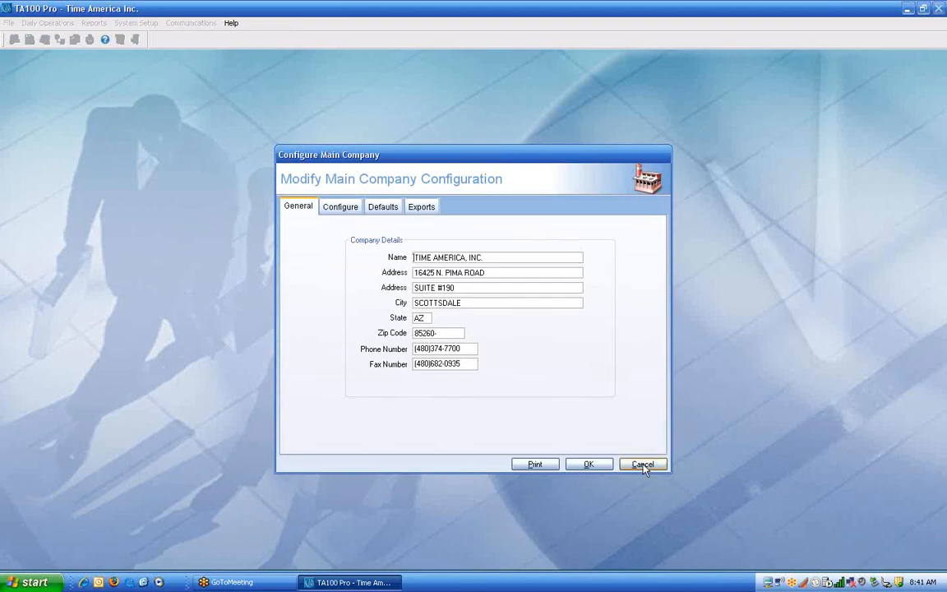
left_click(341, 207)
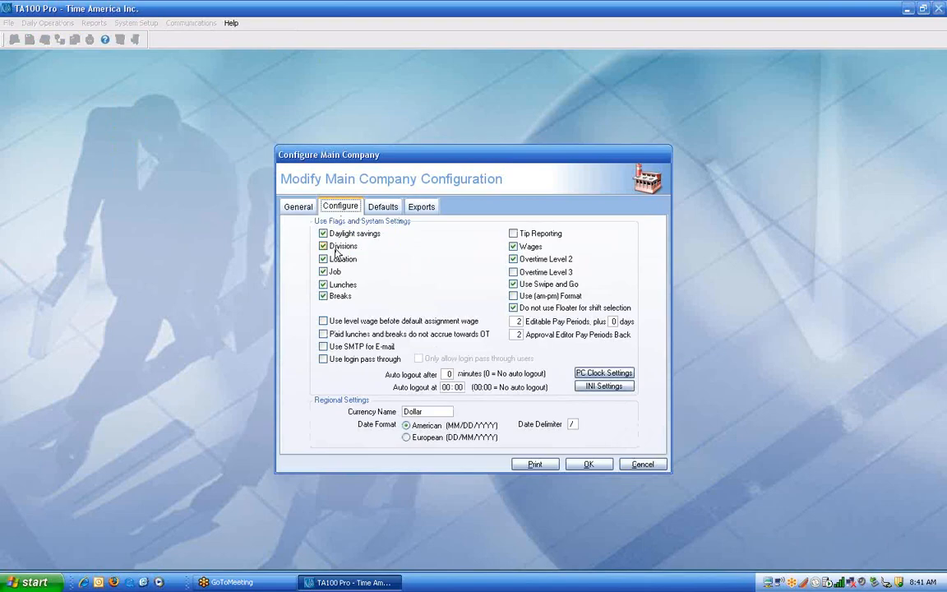
left_click(638, 464)
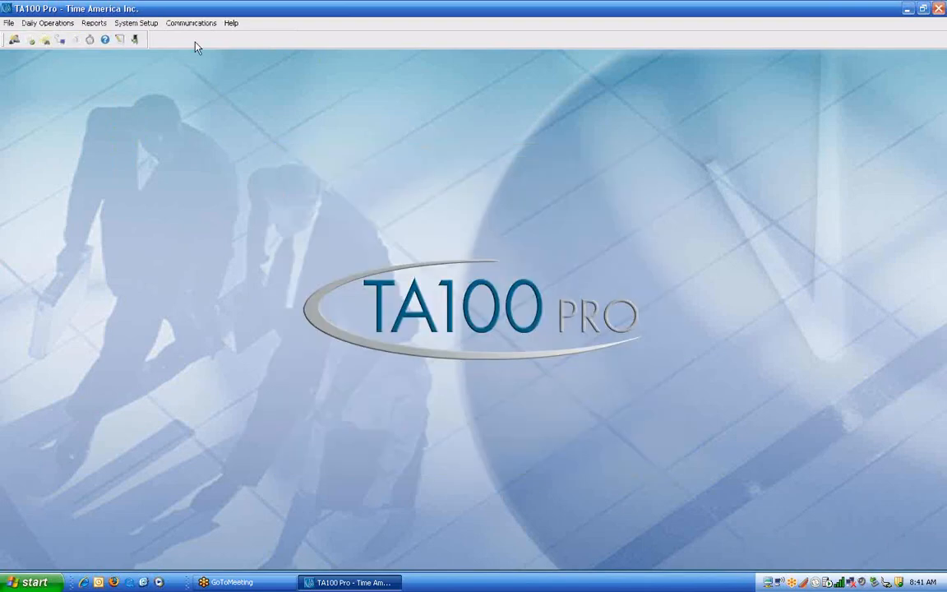
Open the company's divisions configuration and start adding a new division.
left_click(141, 25)
mouse_move(198, 40)
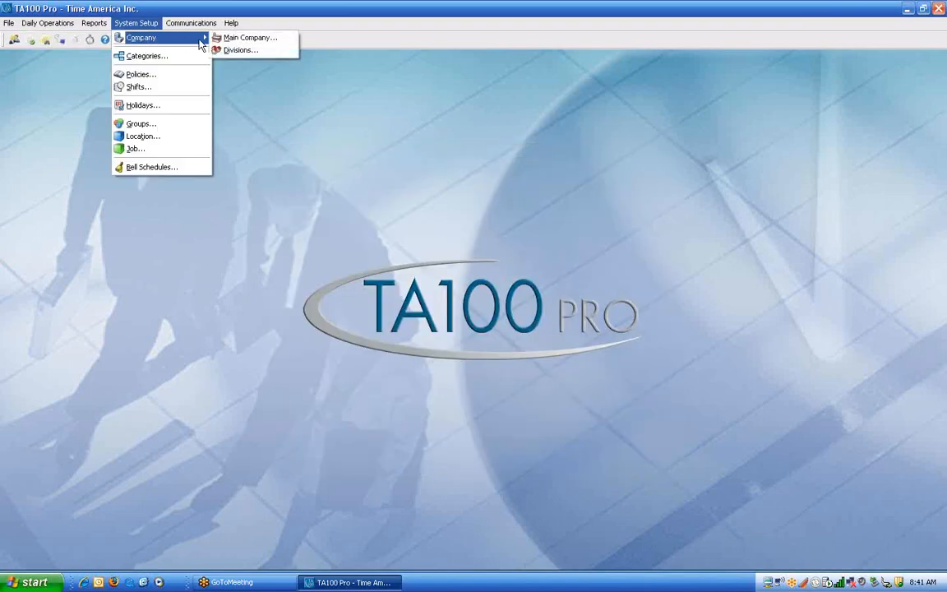
left_click(266, 52)
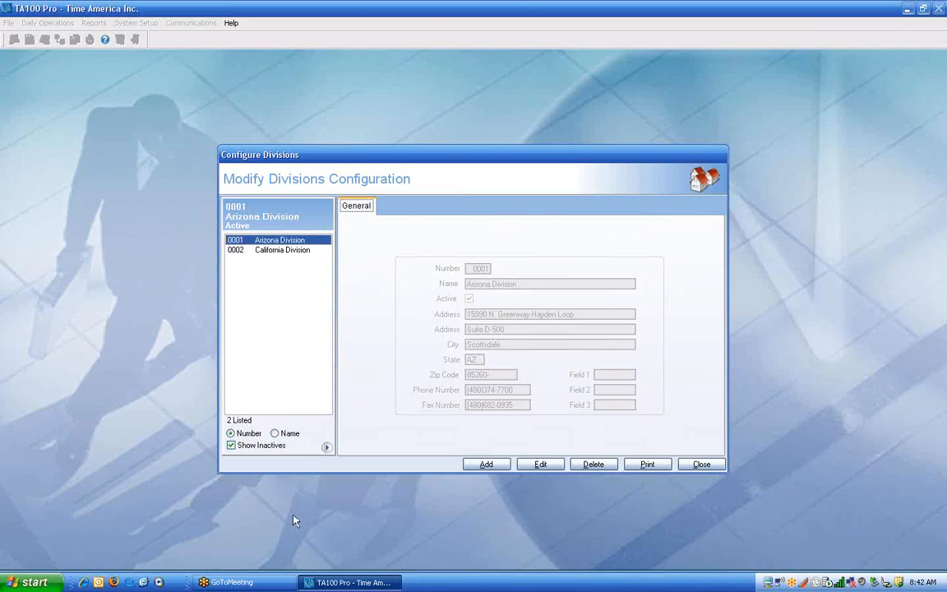
left_click(486, 465)
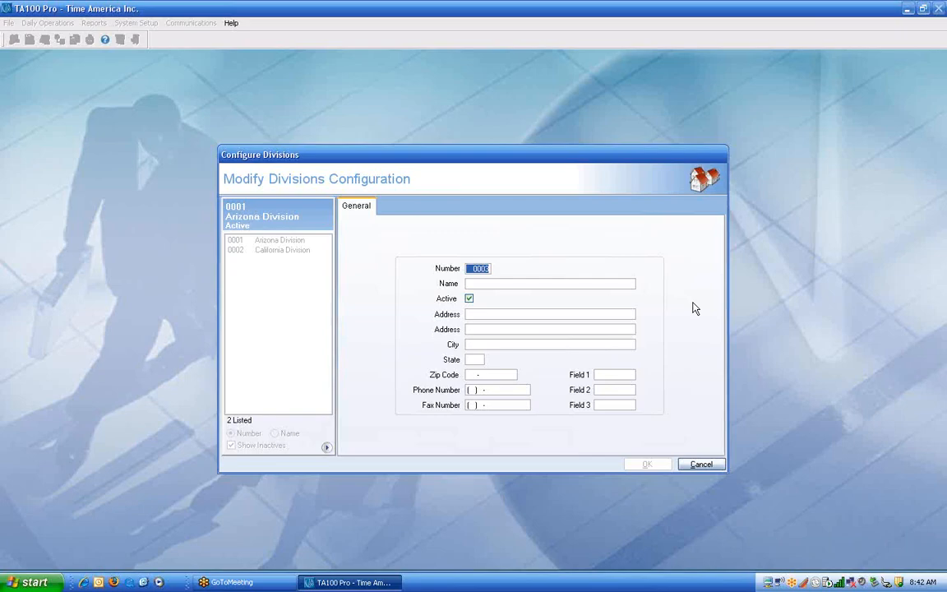
Try 1212 and 2500 as the new division's number.
type("1212")
key("Tab")
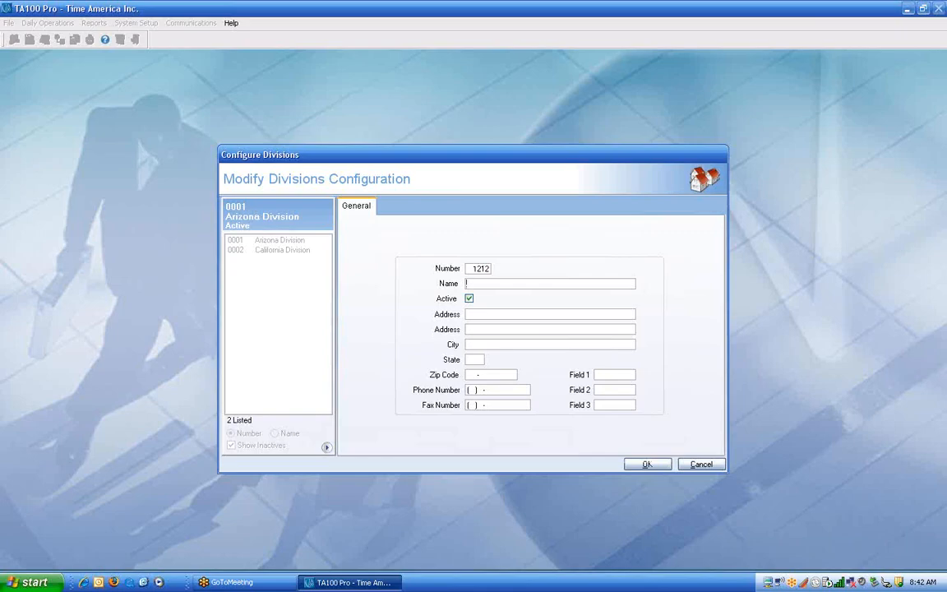
key("shift+Tab")
type("2500")
key("Tab")
Number the new division 0003, name it New York, set Field 1 to 3 and save it.
key("shift+Tab")
type("0003")
key("Tab")
type("New York")
left_click_drag(500, 283, 452, 282)
left_click(604, 374)
type("C")
left_click(647, 464)
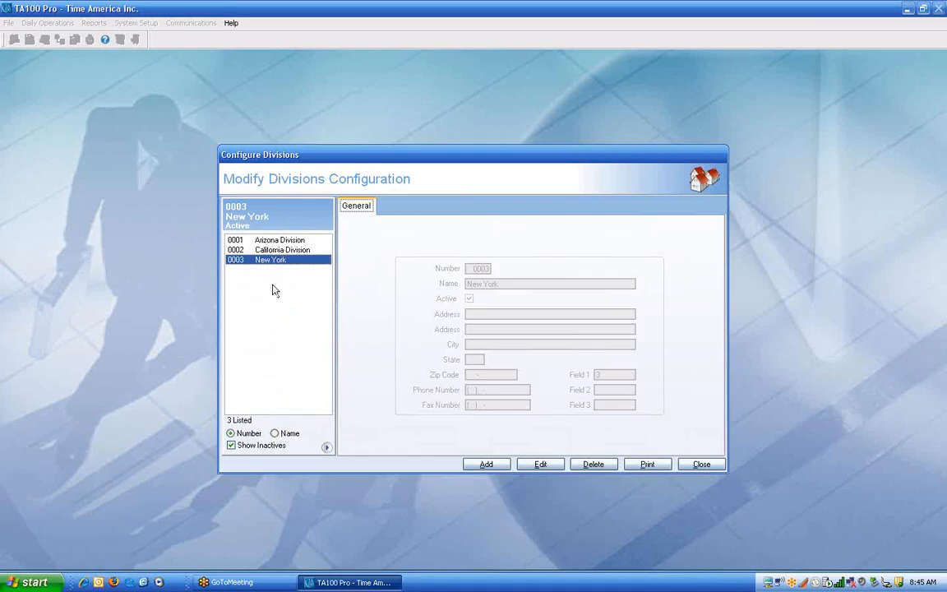
List the divisions by name and make the New York division inactive.
left_click(288, 436)
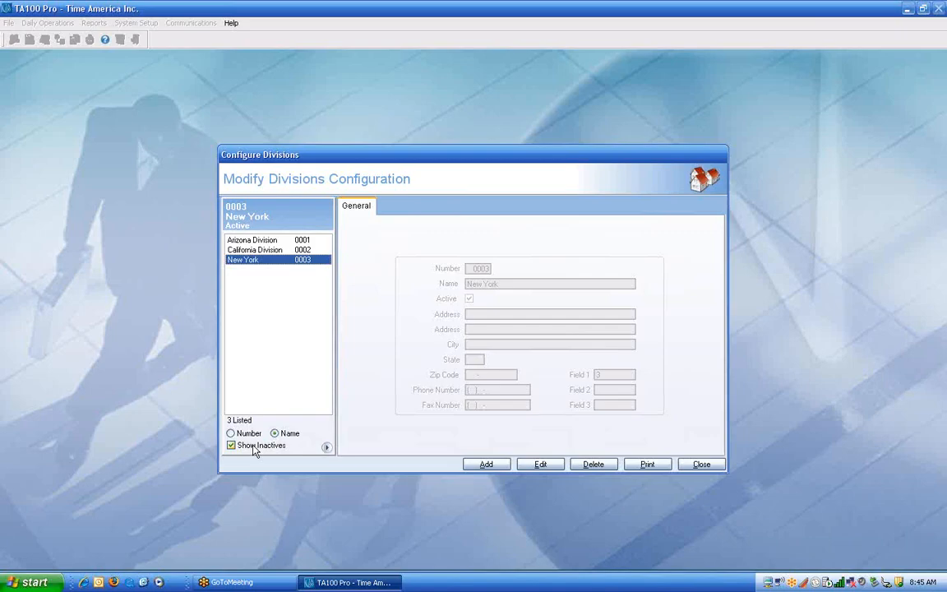
left_click(541, 465)
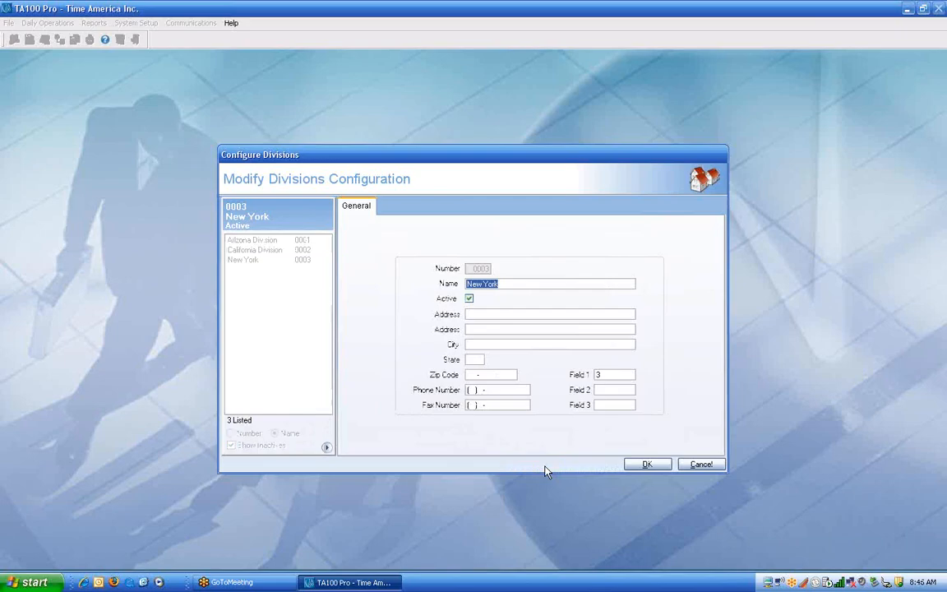
left_click(470, 299)
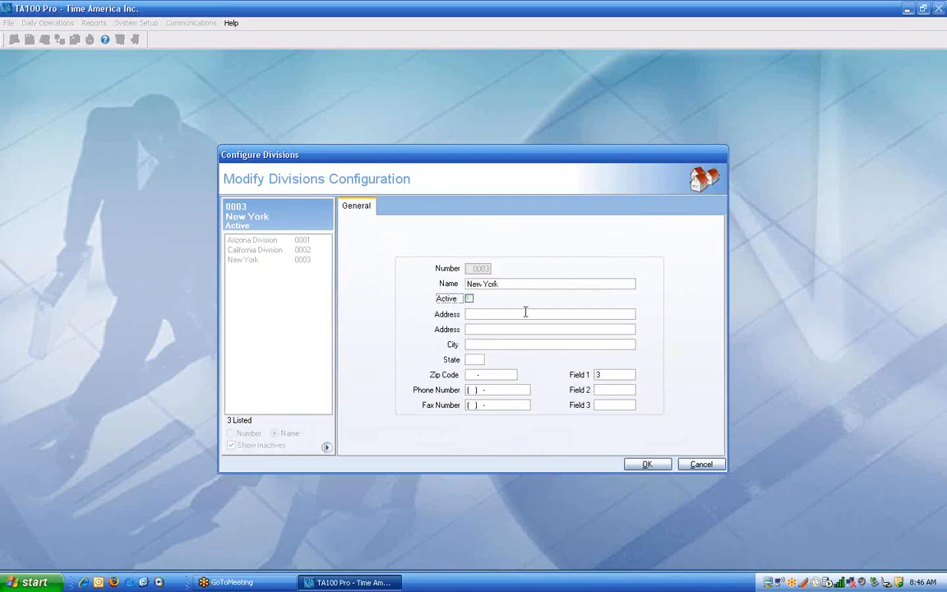
left_click(647, 465)
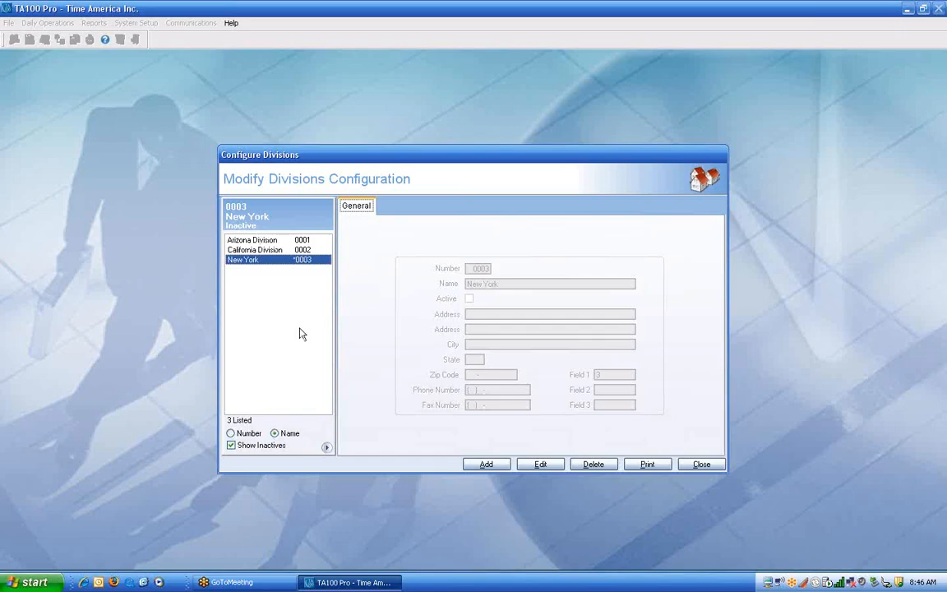
Hide and redisplay the inactive divisions, and set the New York division back to active.
left_click(233, 445)
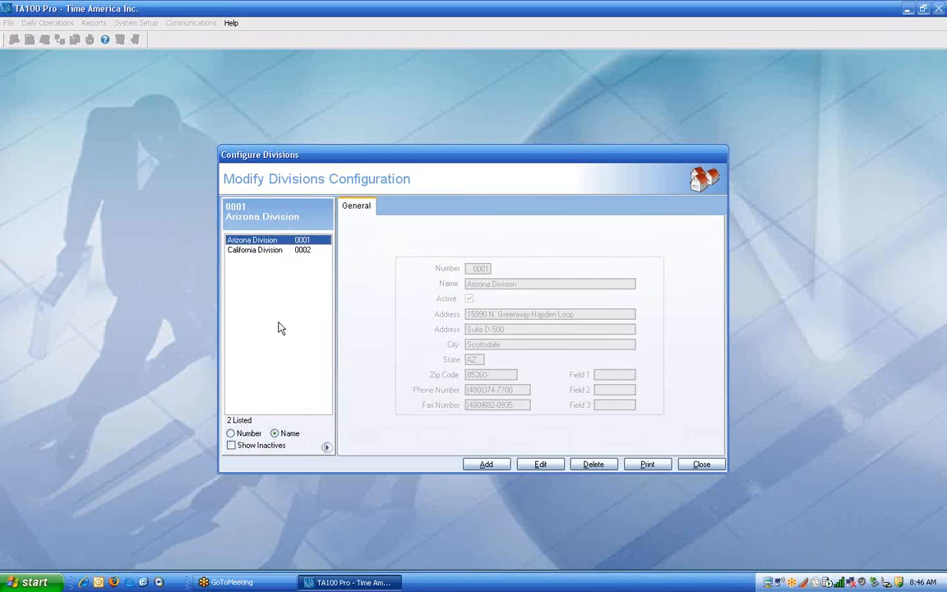
left_click(231, 445)
left_click(249, 261)
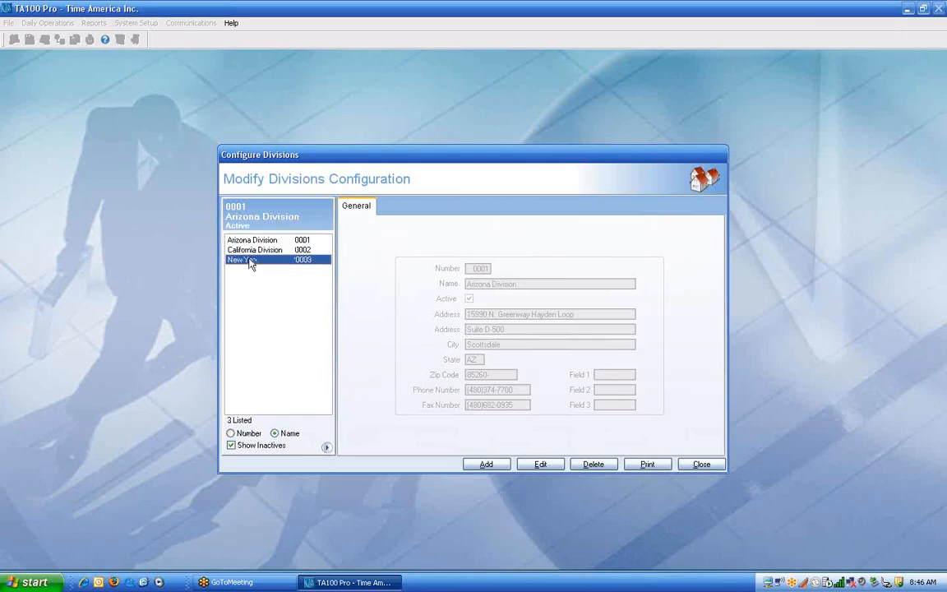
left_click(541, 465)
left_click(469, 299)
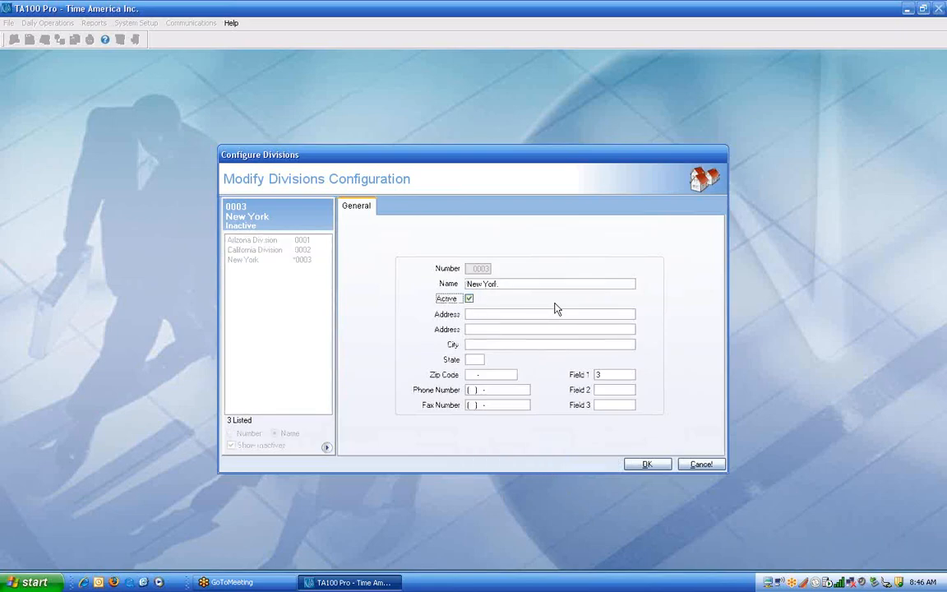
left_click(647, 464)
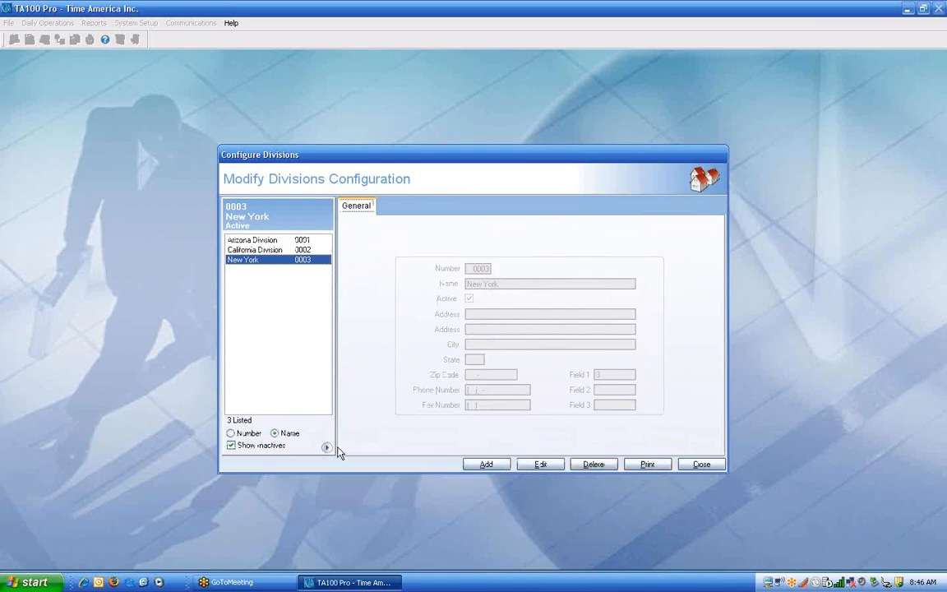
Hide inactive divisions, try the expanded list width, and return the list to number order before closing the configuration.
left_click(231, 445)
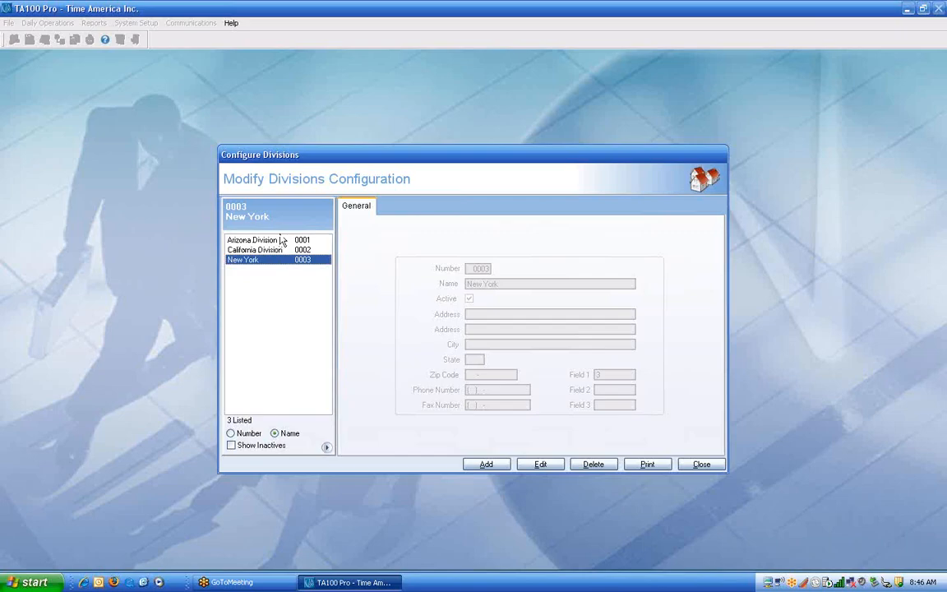
left_click(327, 448)
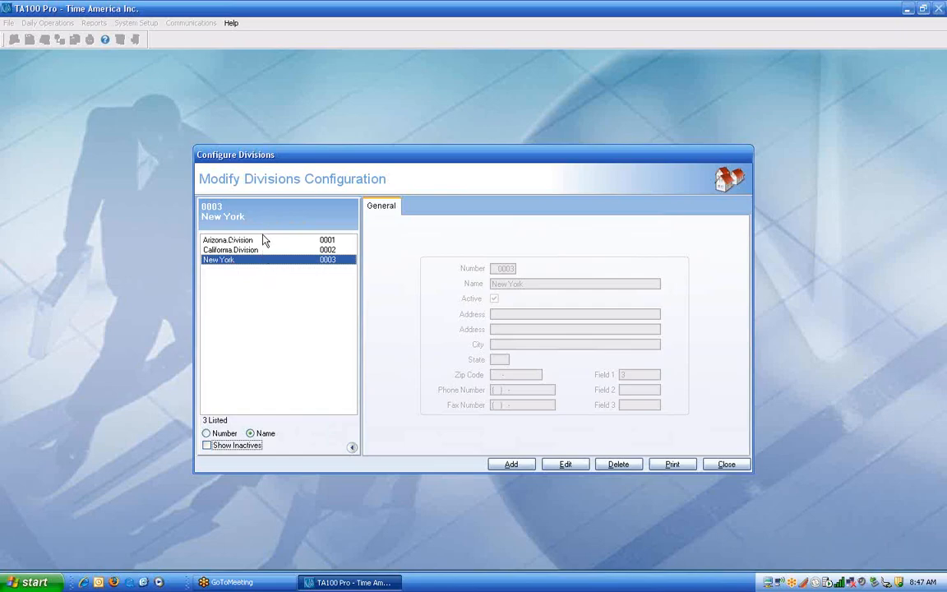
left_click(352, 447)
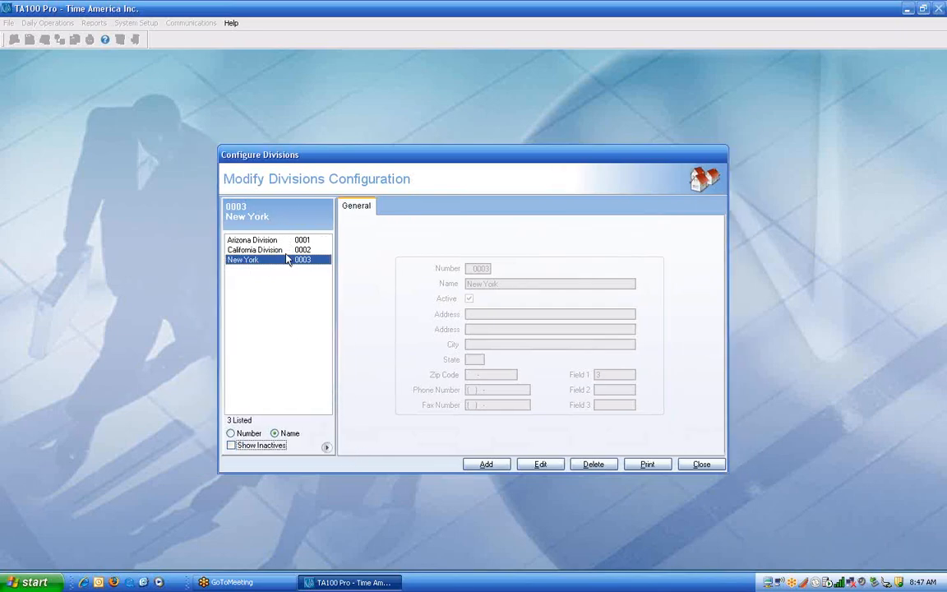
left_click(328, 448)
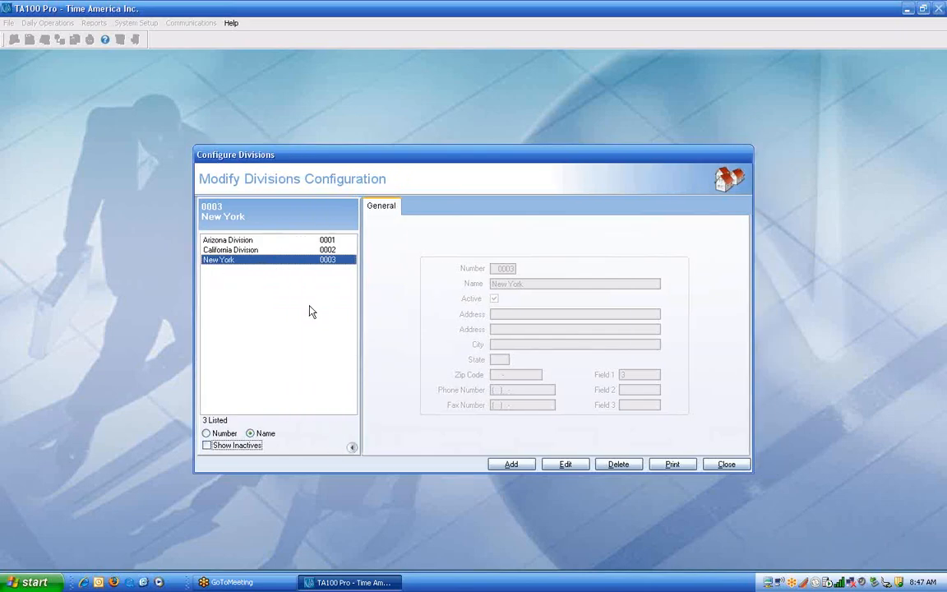
left_click(351, 449)
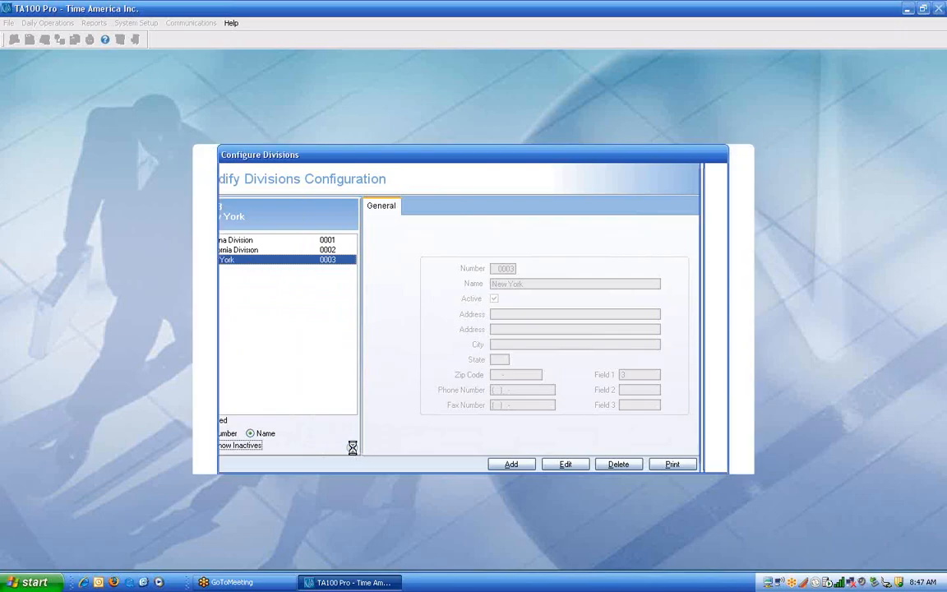
left_click(230, 433)
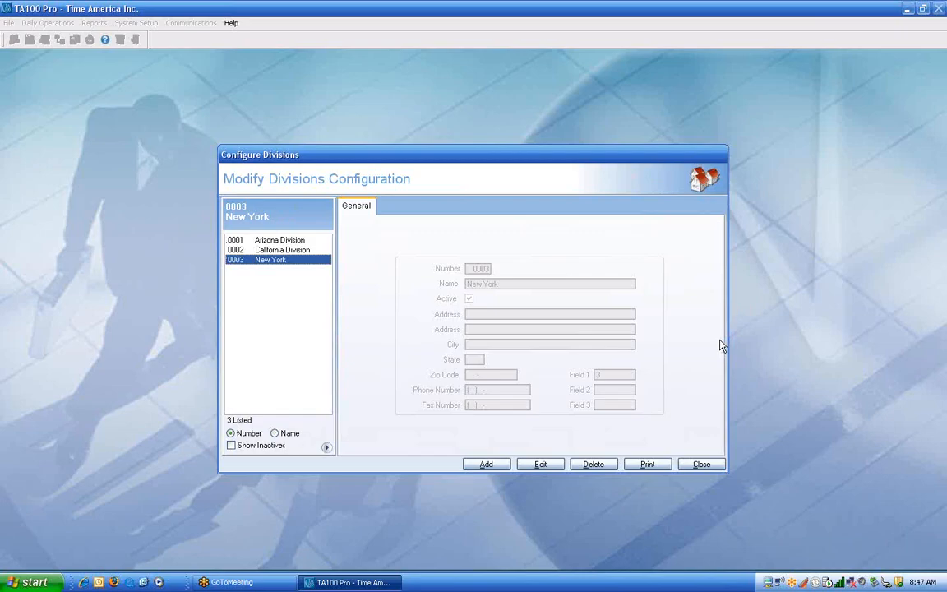
left_click(700, 465)
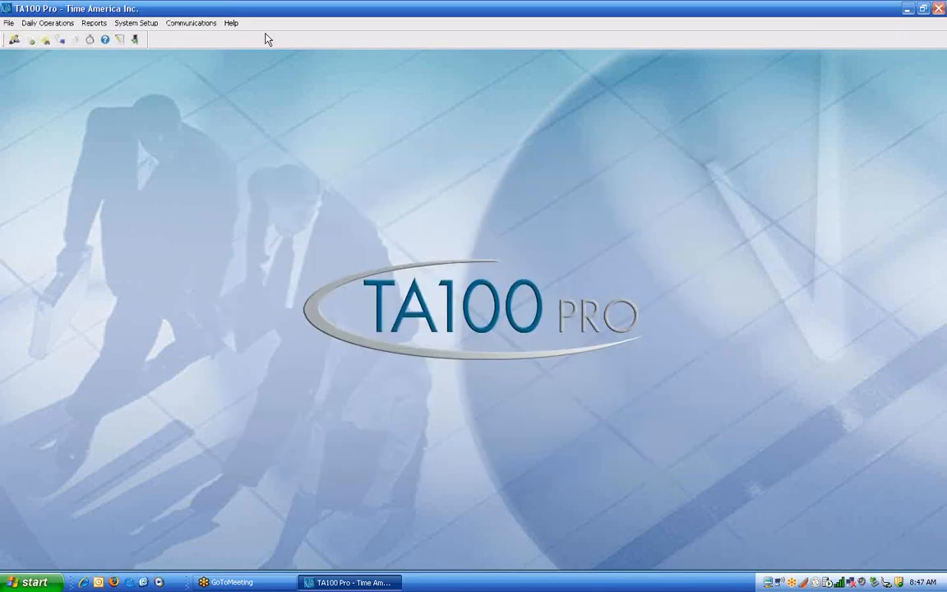
Hide inactive entries in the categories configuration and add a category with code and name BONUS, flagged for export.
left_click(139, 24)
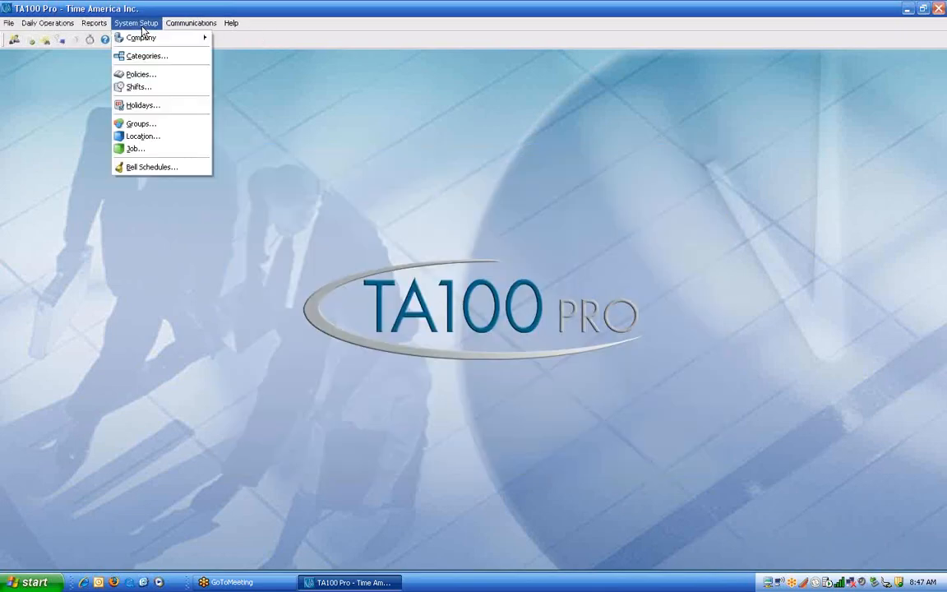
left_click(141, 56)
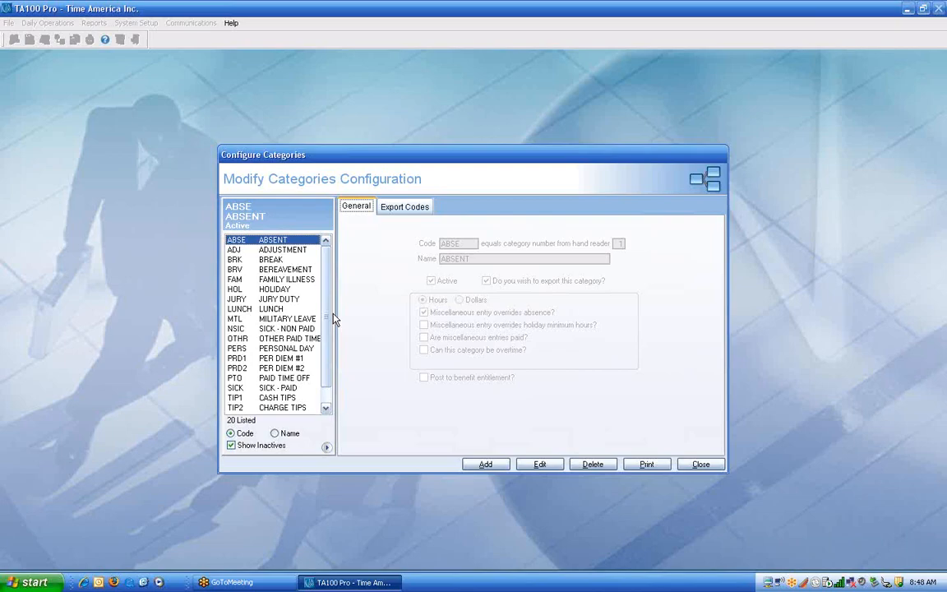
left_click(231, 446)
left_click(487, 464)
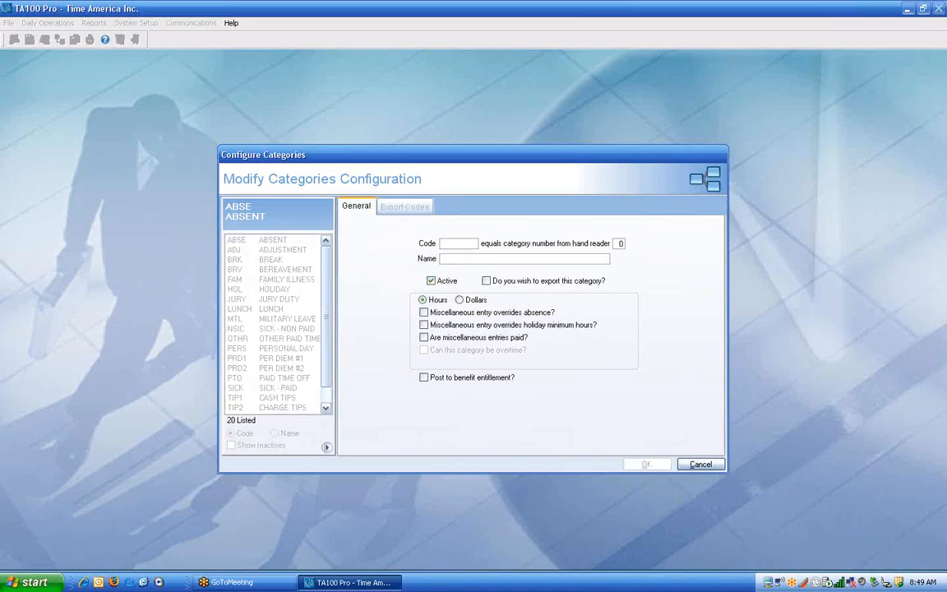
type("BONUS")
key("Tab")
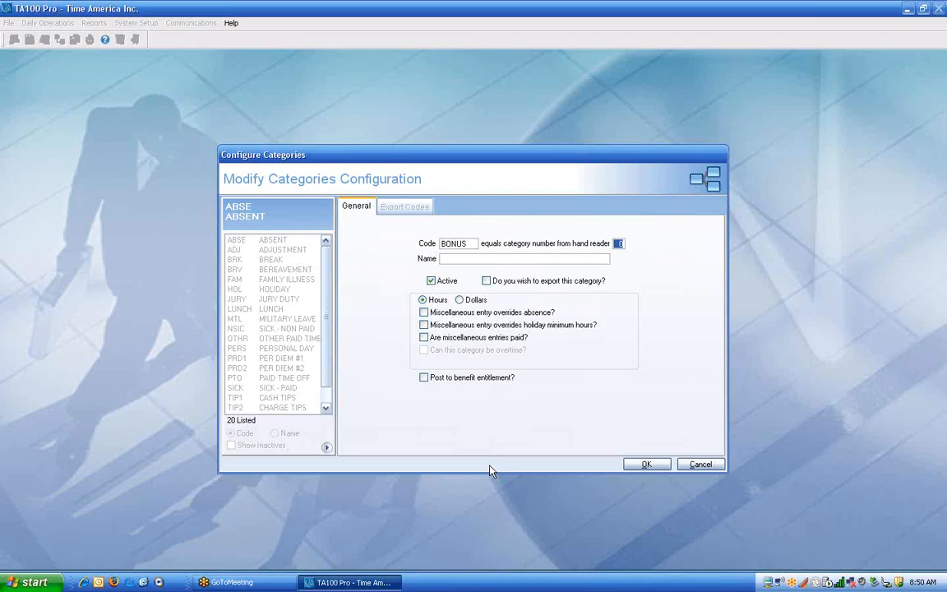
key("Tab")
type("BONUS")
left_click(486, 281)
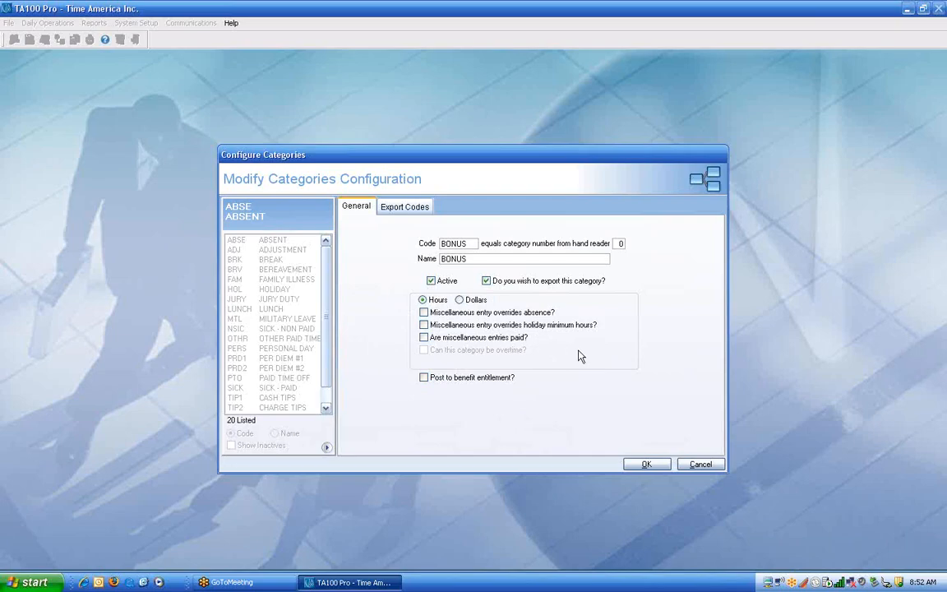
Try Dollars as the BONUS category's unit, return to Hours, and re-enter BONUS as its code.
left_click(474, 302)
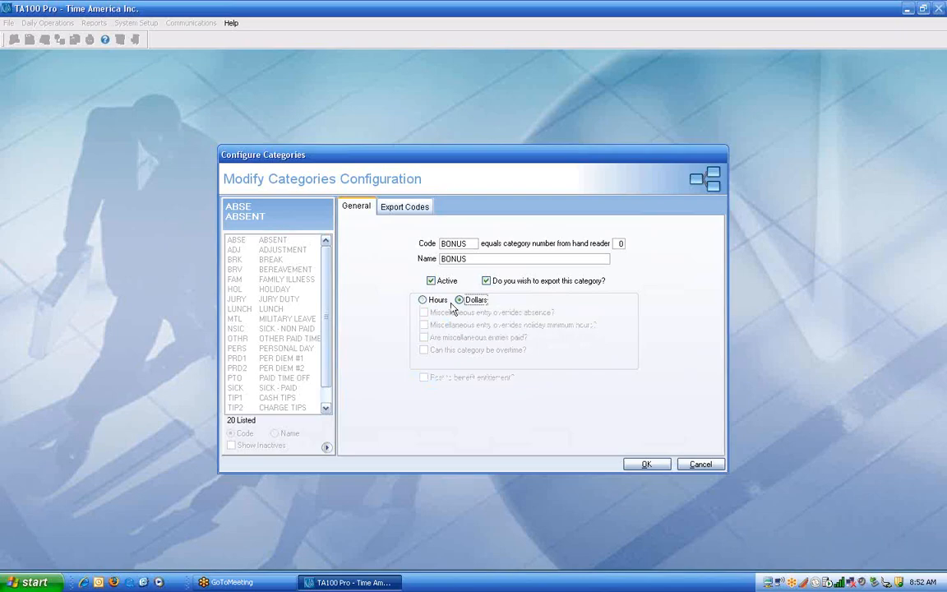
left_click(434, 304)
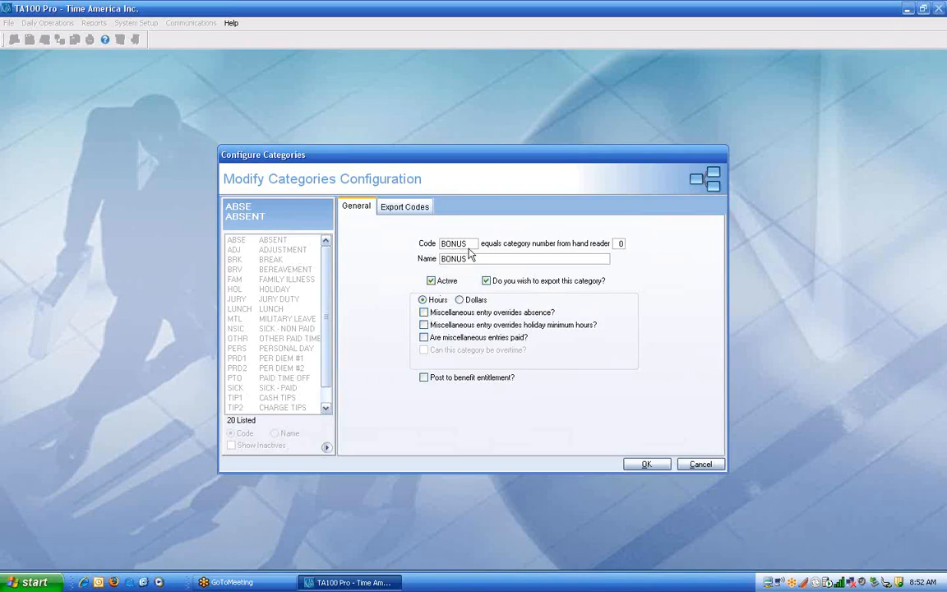
left_click_drag(471, 244, 402, 245)
key("BackSpace")
type("BONUS")
key("Tab")
Try paid miscellaneous entries and the Dollars unit for the BONUS category, returning to unpaid entries and Hours.
left_click(477, 339)
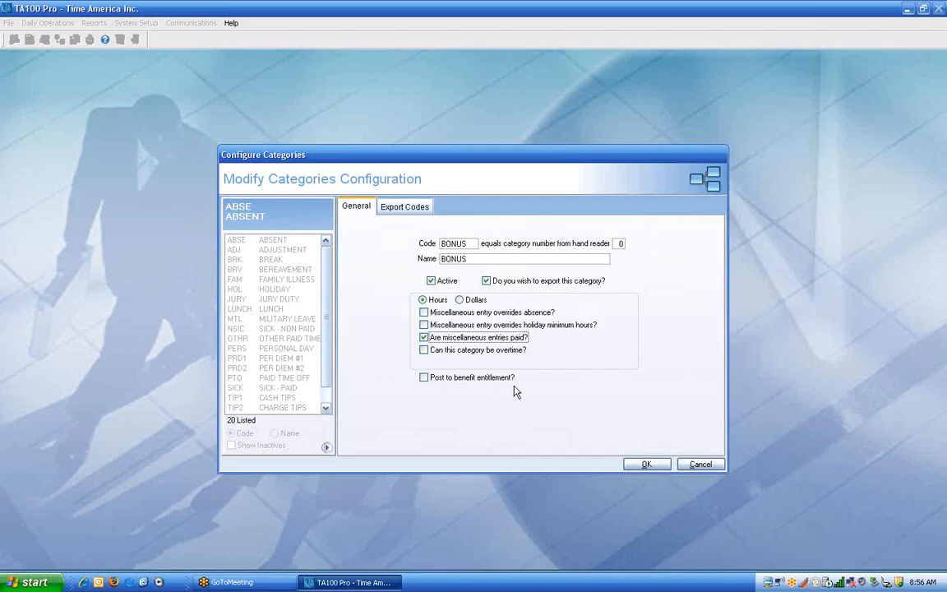
left_click(424, 338)
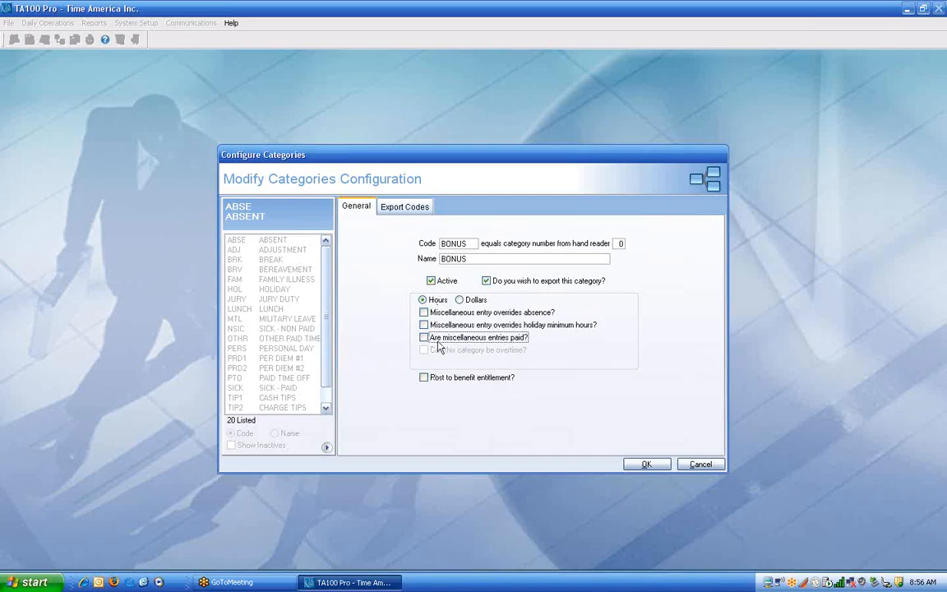
left_click(460, 300)
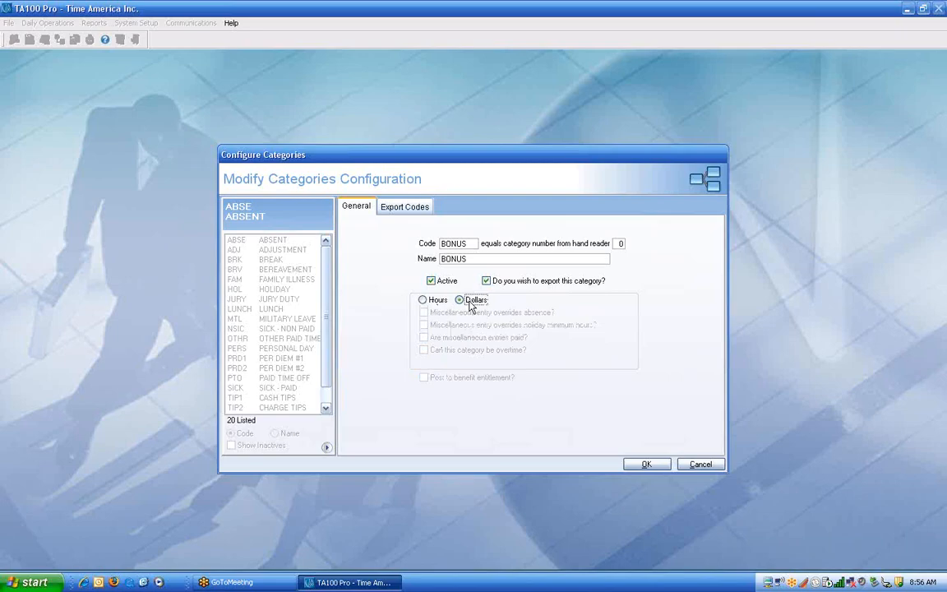
left_click(435, 302)
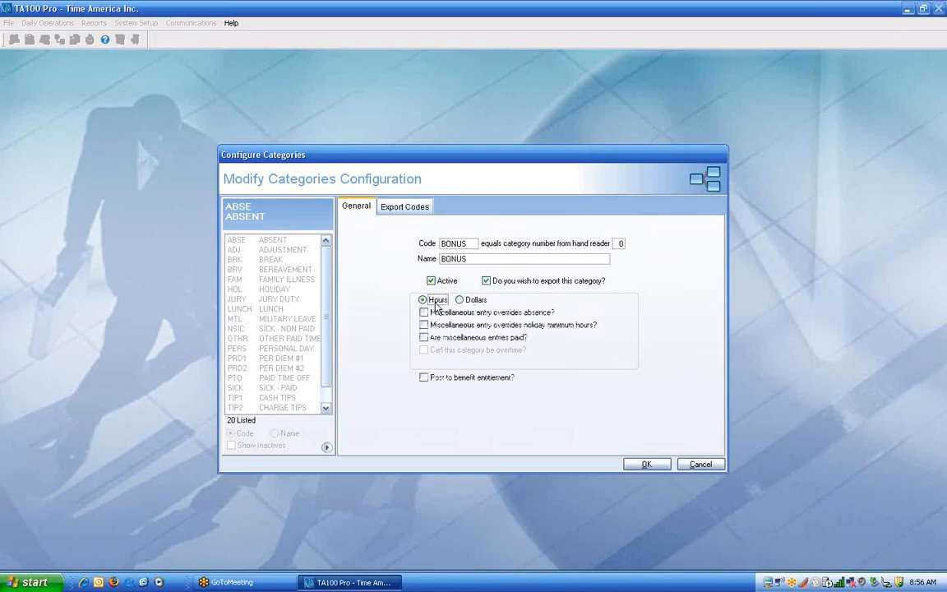
Compare the BONUS category's export code fields under the Dollars and Hours units, ending on Hours.
left_click(406, 208)
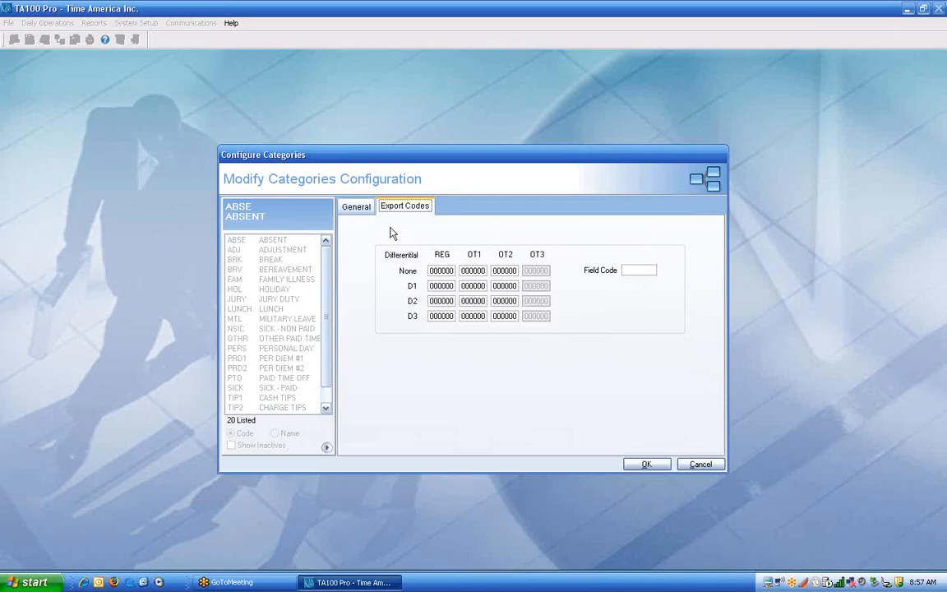
left_click(357, 208)
left_click(459, 300)
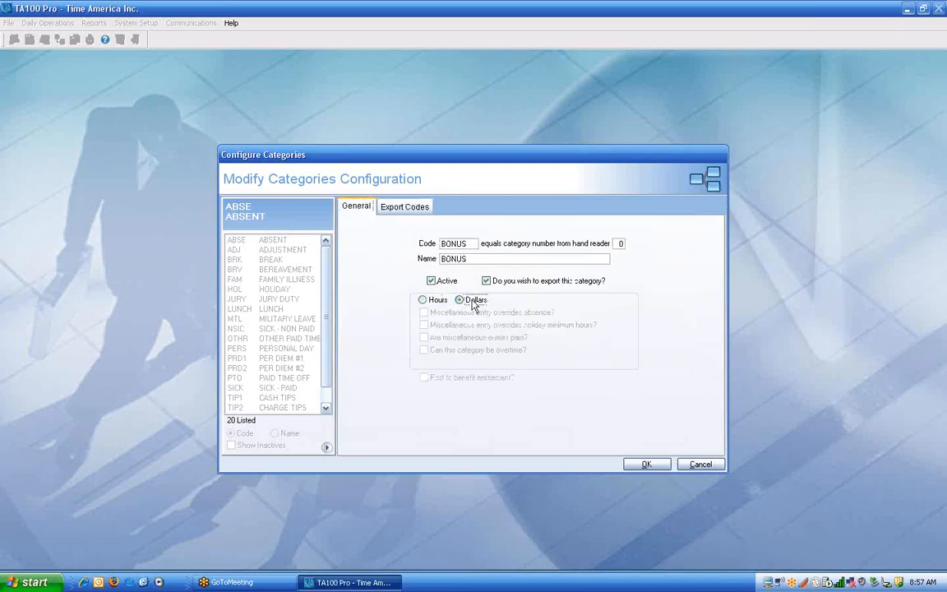
left_click(399, 211)
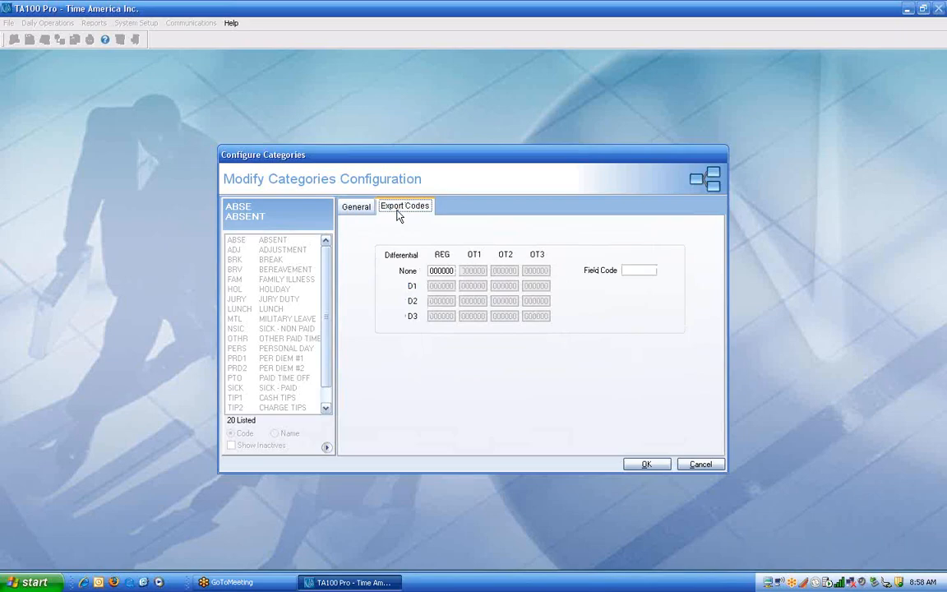
left_click_drag(453, 270, 410, 268)
left_click(622, 271)
left_click(352, 207)
left_click(423, 299)
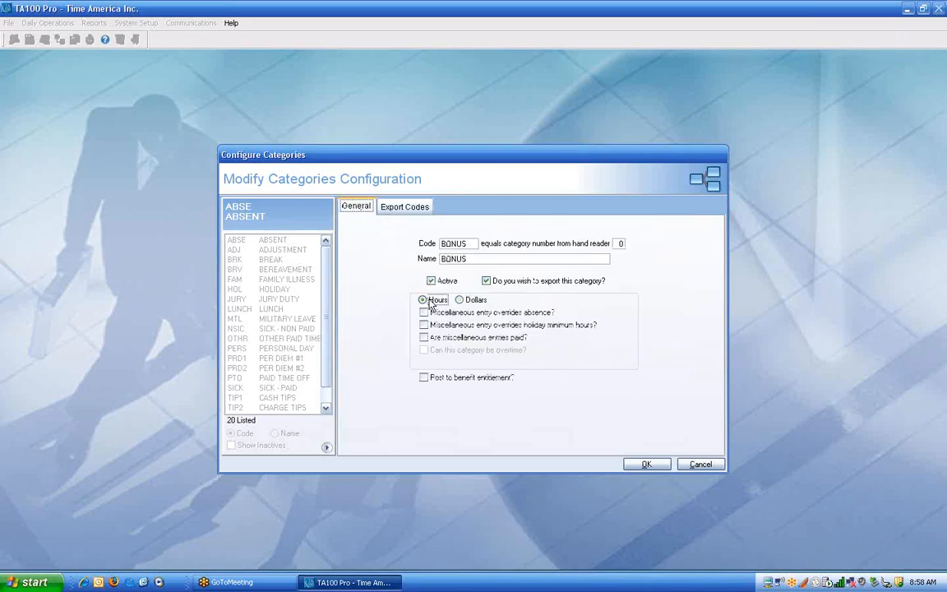
Try 16 as the BONUS category's regular export code and V, S and F as its field code, clearing the field code.
left_click(407, 207)
left_click_drag(453, 271, 386, 272)
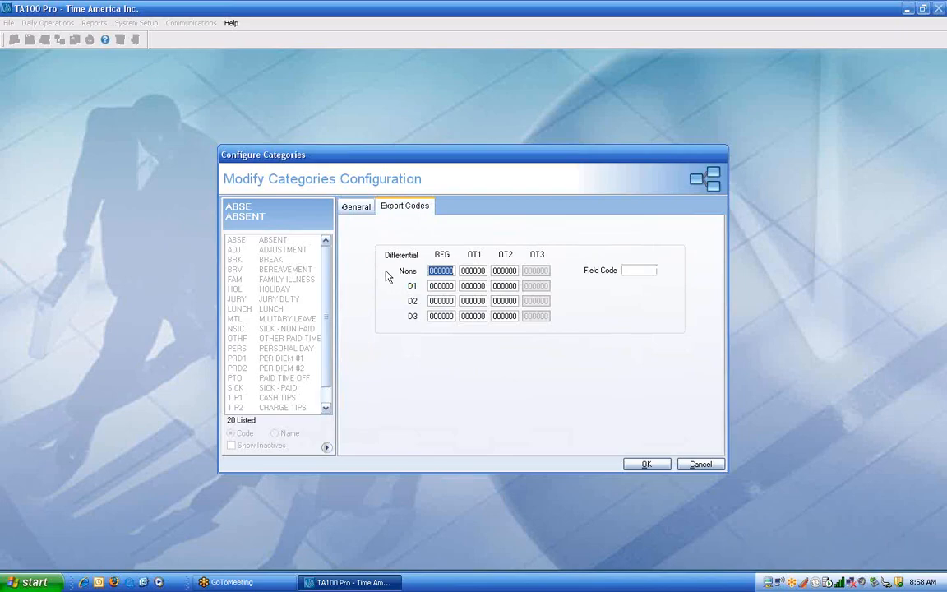
type("16")
key("Tab")
left_click(628, 269)
type("V")
key("BackSpace")
type("S")
key("BackSpace")
type("F")
key("BackSpace")
Set the BONUS category's regular export code to 19 and unit to Dollars, save it, and close the categories configuration.
left_click_drag(452, 269, 384, 263)
type("19")
key("Tab")
left_click(356, 206)
left_click(459, 299)
left_click(404, 206)
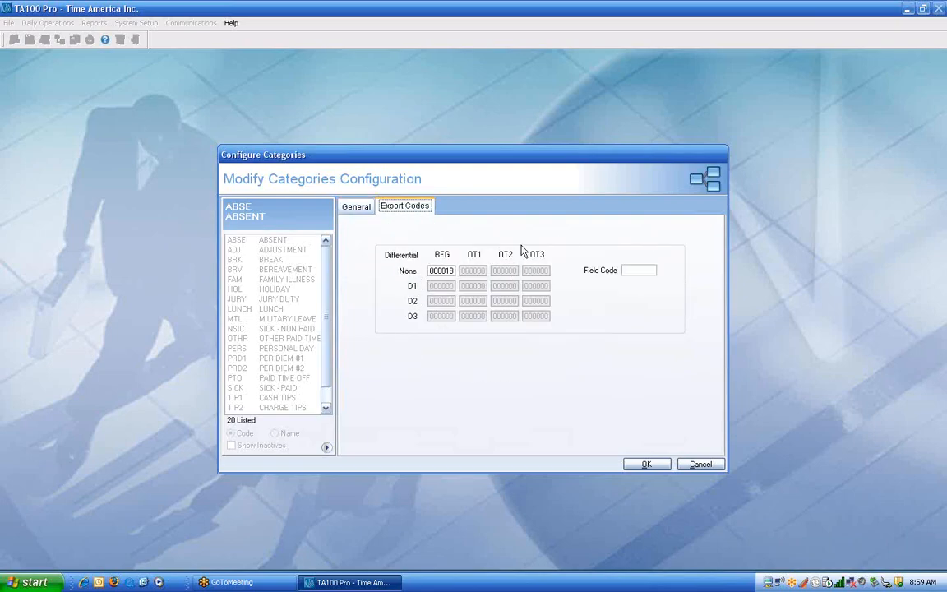
left_click(647, 465)
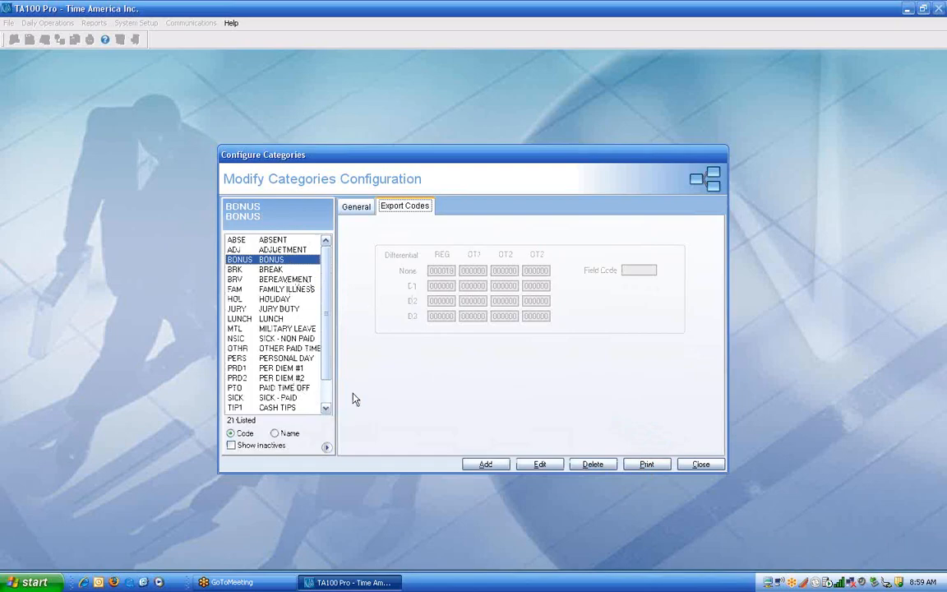
left_click(355, 208)
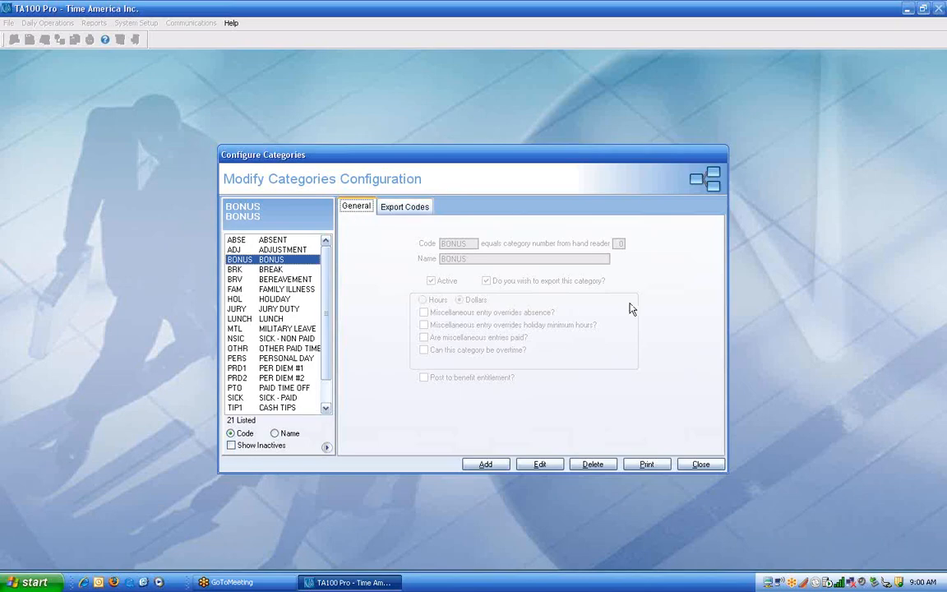
left_click(700, 463)
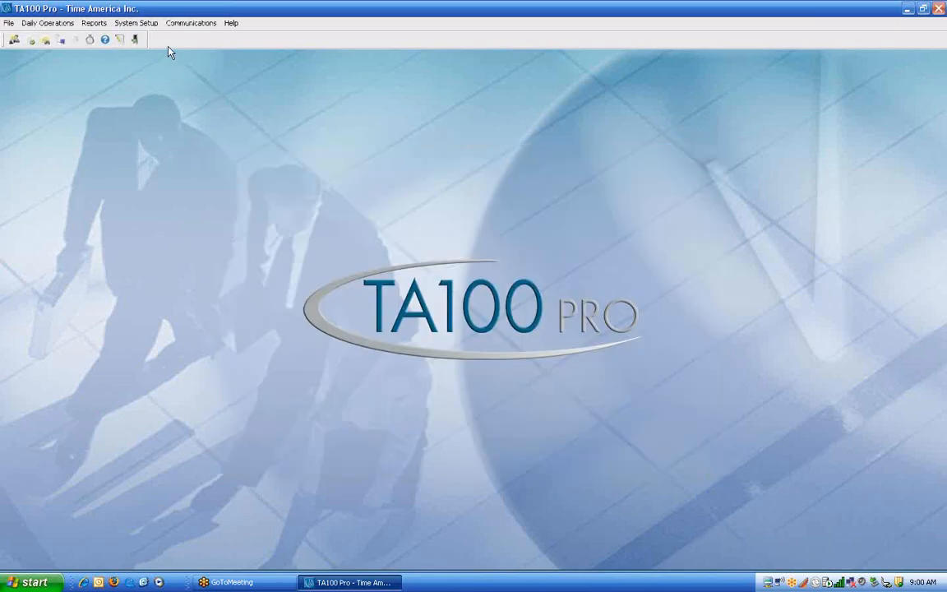
Open policy 001, Standard Policy, for editing in the policies configuration.
left_click(131, 23)
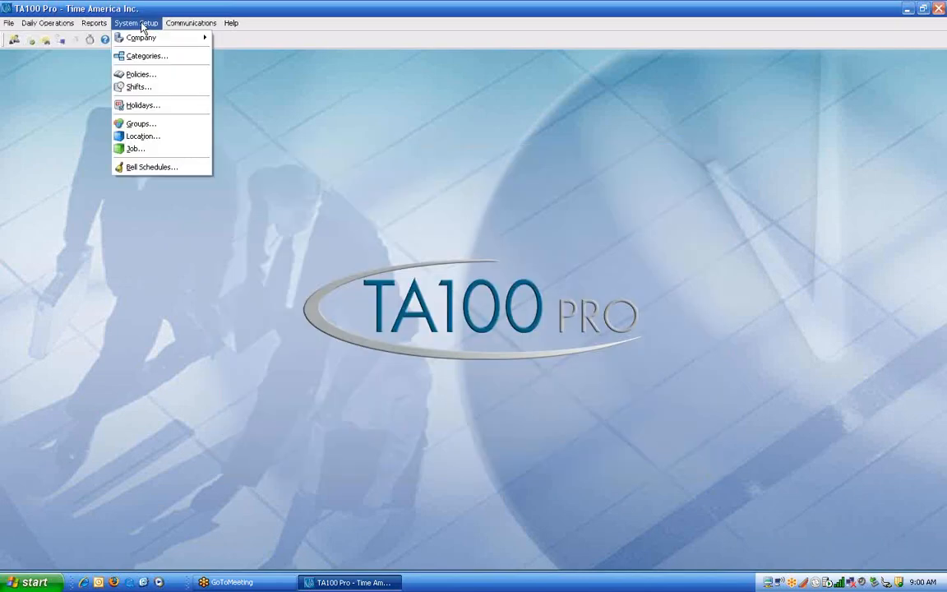
left_click(140, 75)
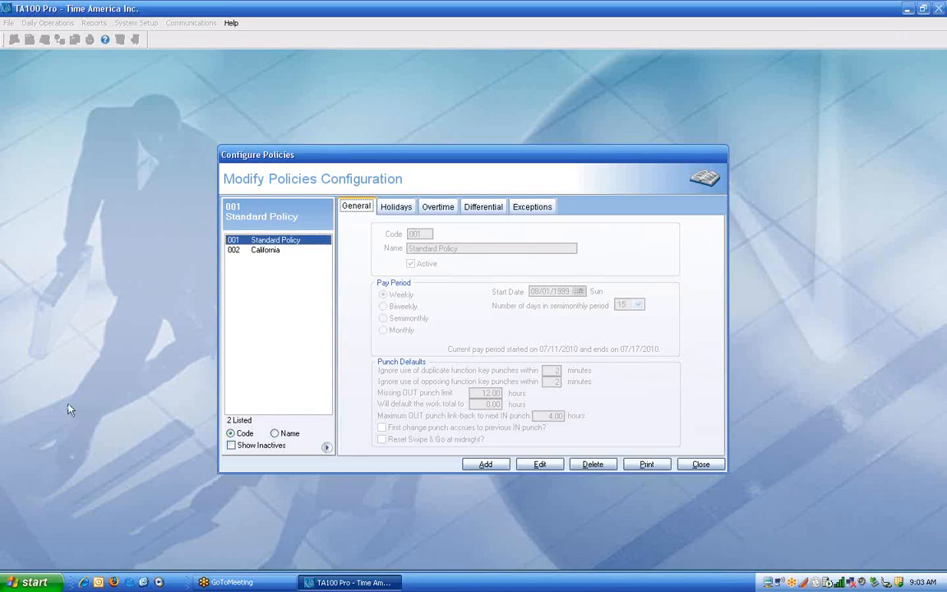
left_click(540, 464)
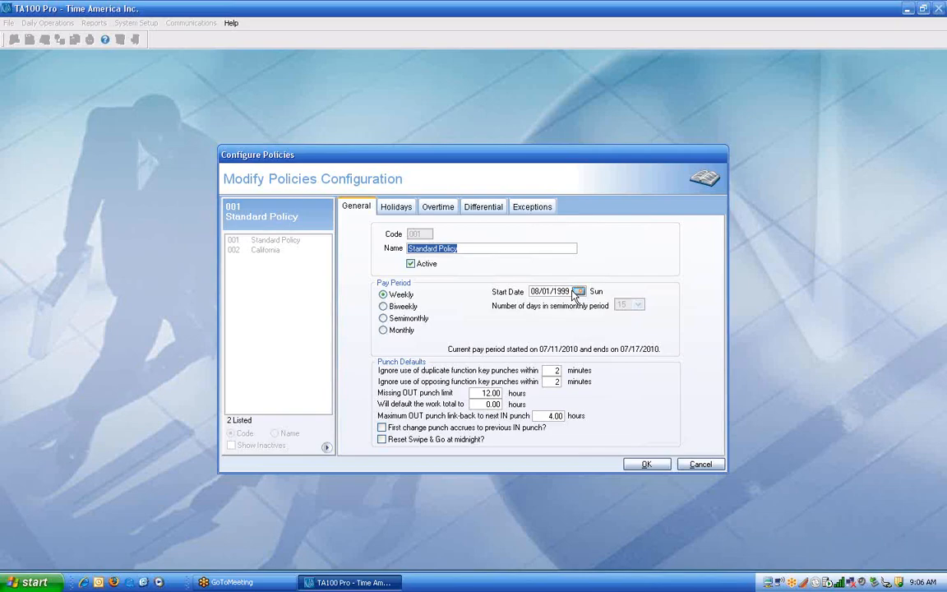
Set the Standard Policy's pay period start date to 03/01/2010.
left_click(578, 292)
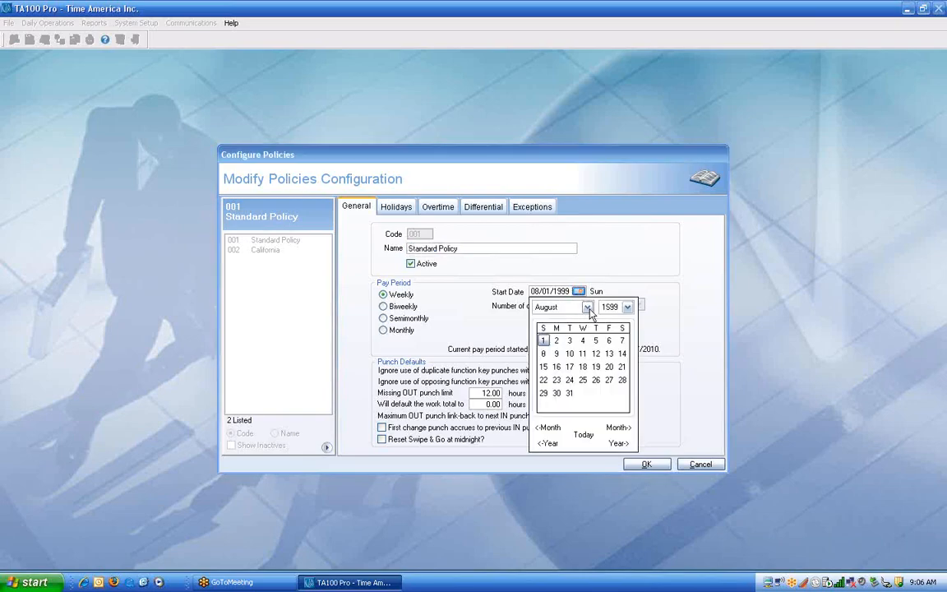
left_click(586, 308)
scroll(593, 329, "up", 2)
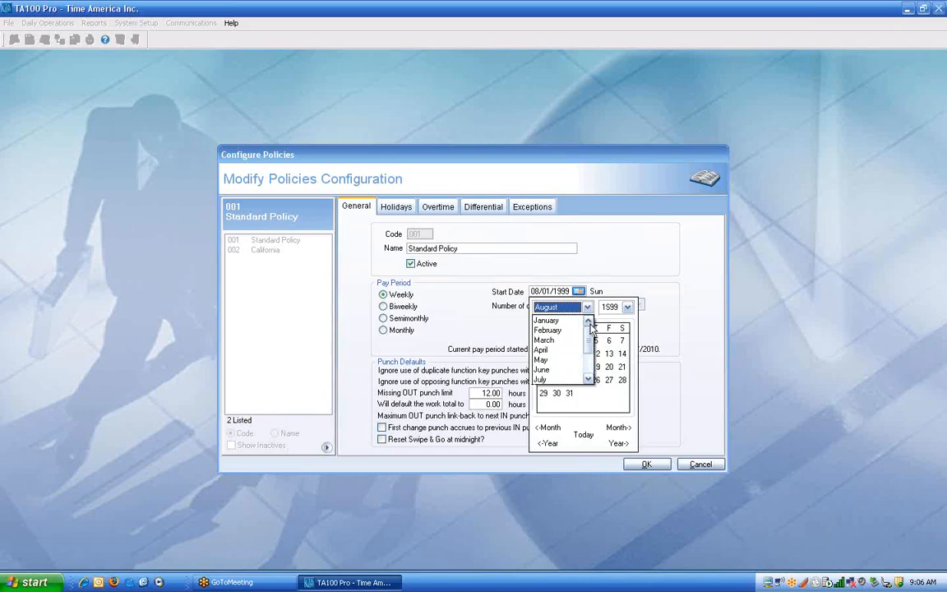
left_click(544, 339)
left_click(627, 307)
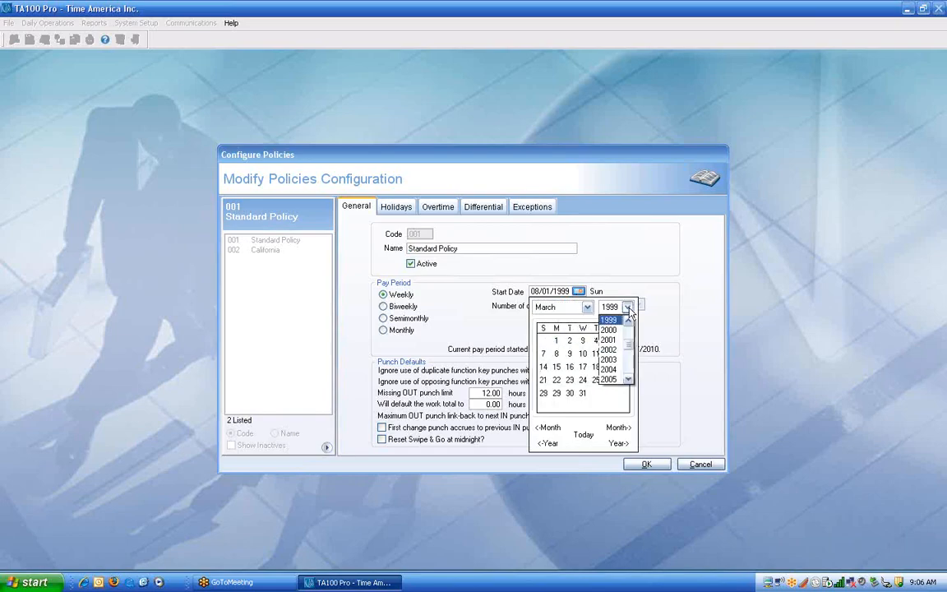
mouse_move(627, 345)
left_mouse_down()
mouse_move(628, 366)
mouse_move(628, 349)
left_mouse_up()
left_click(630, 322)
left_click(629, 323)
left_click(629, 323)
left_click(630, 323)
left_click(630, 323)
left_click(630, 323)
left_click(630, 323)
left_click(630, 323)
left_click(629, 323)
left_click(629, 323)
left_click(629, 323)
left_click(630, 323)
left_click(630, 323)
left_click(629, 323)
left_click(629, 323)
left_click(630, 323)
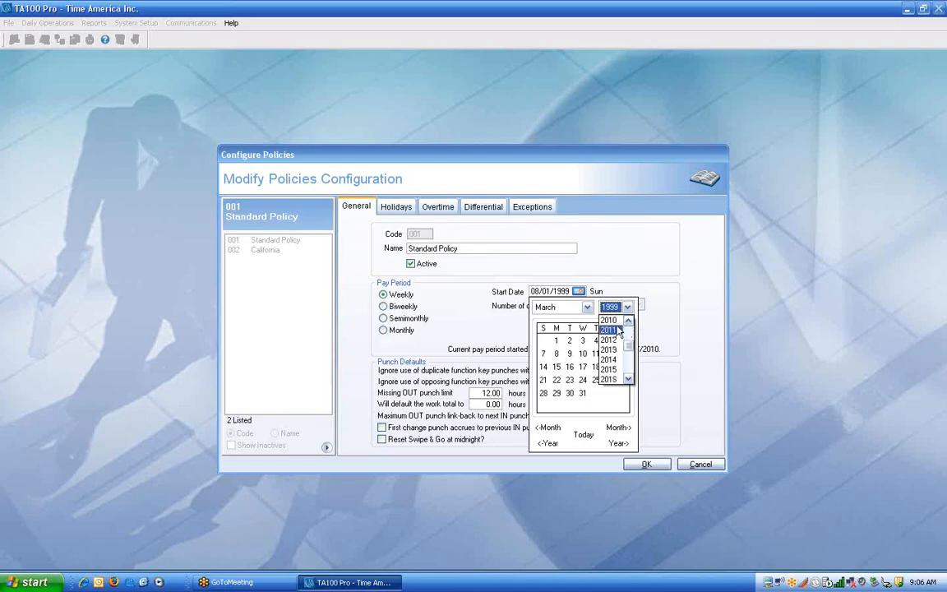
left_click(610, 320)
left_click(556, 340)
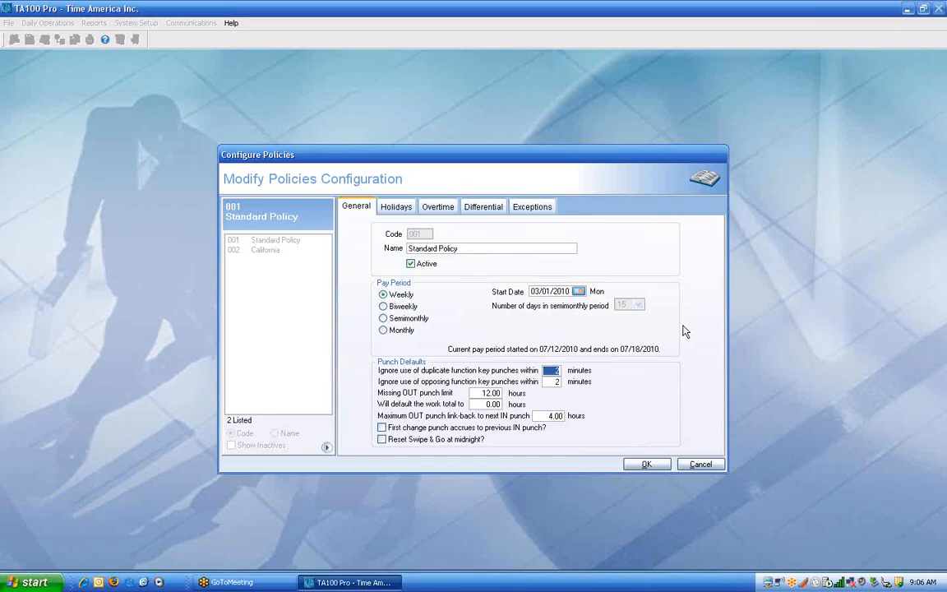
Try a biweekly pay period with a start date of 04/01/2010 for the Standard Policy.
left_click(392, 307)
left_click(580, 291)
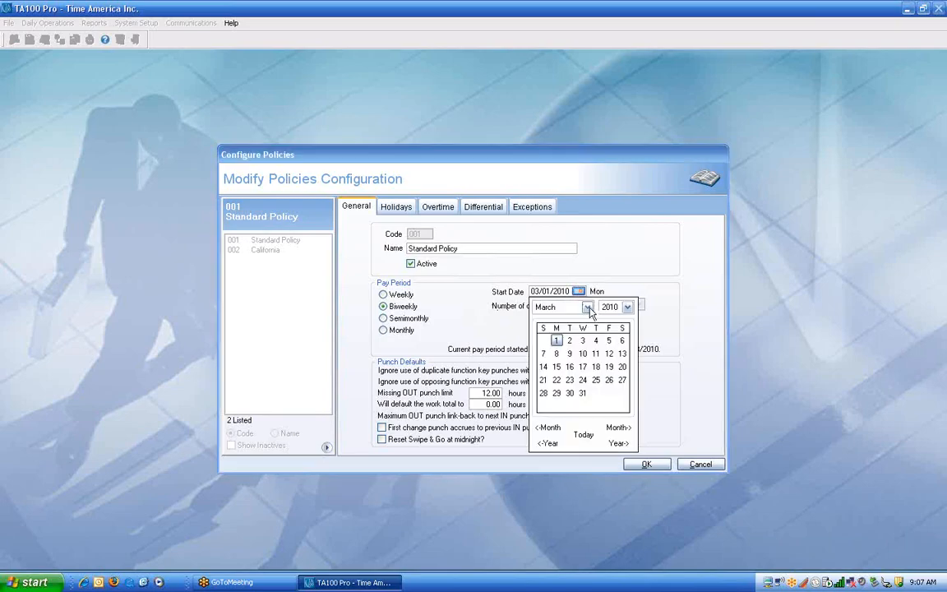
left_click(565, 307)
left_click(565, 330)
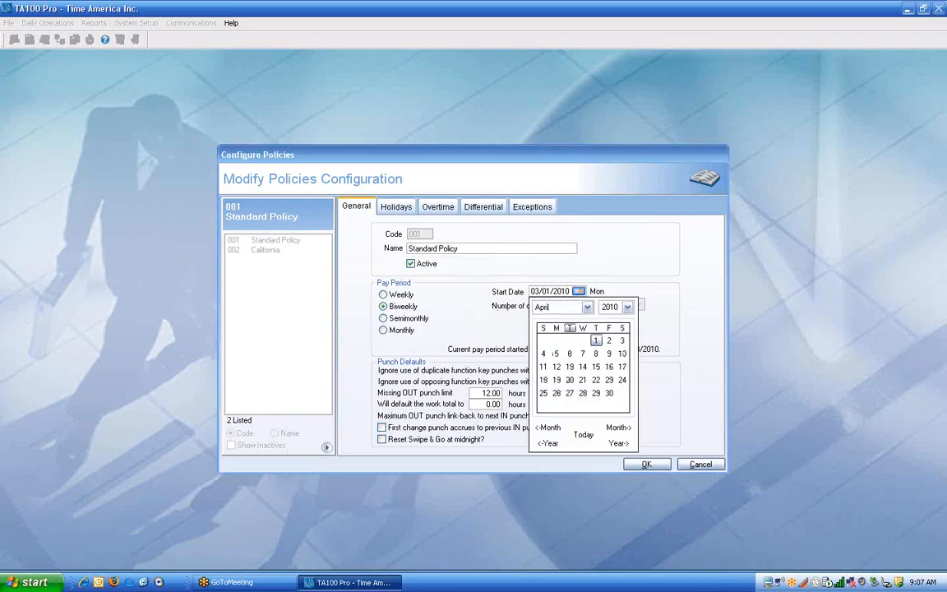
left_click(597, 342)
key("Tab")
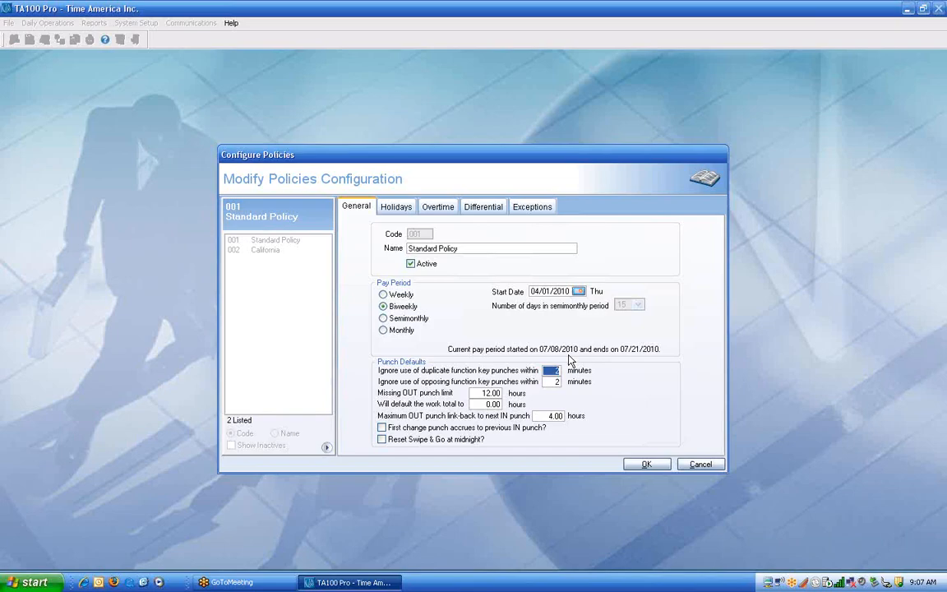
Set the pay period start date to 07/01/2010 and, after trying Semimonthly, make the pay period Monthly.
left_click(579, 292)
left_click(562, 307)
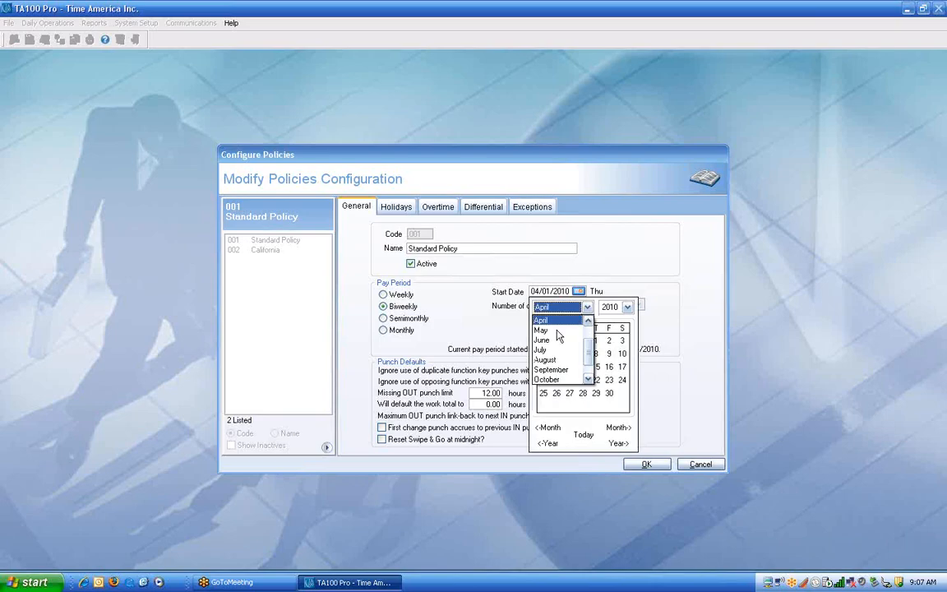
left_click(552, 352)
left_click(596, 340)
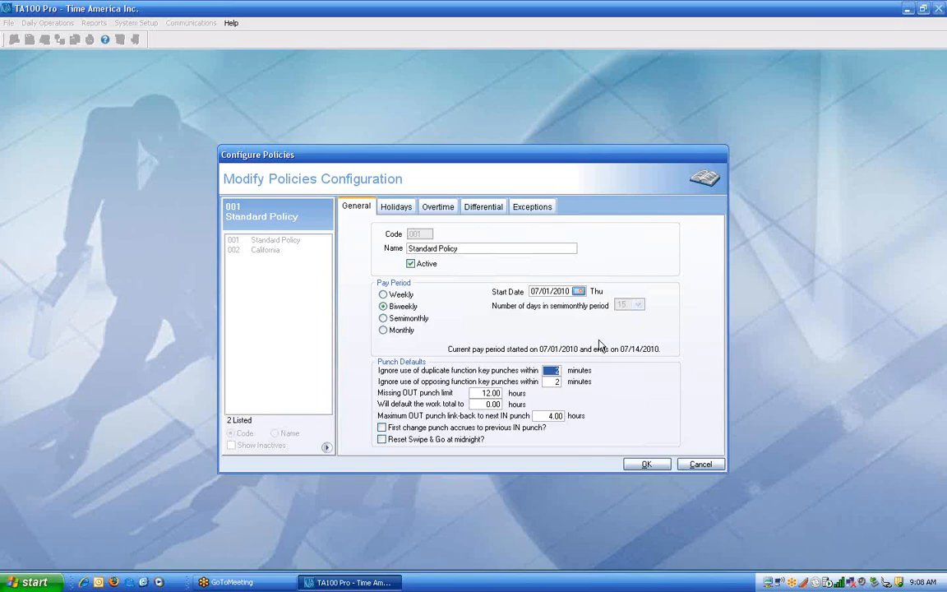
left_click(407, 320)
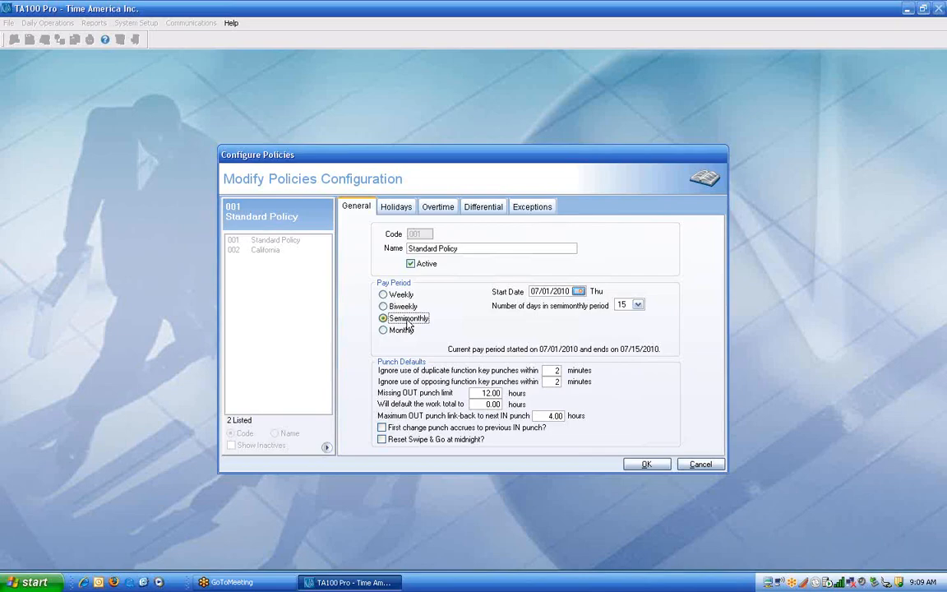
left_click(382, 331)
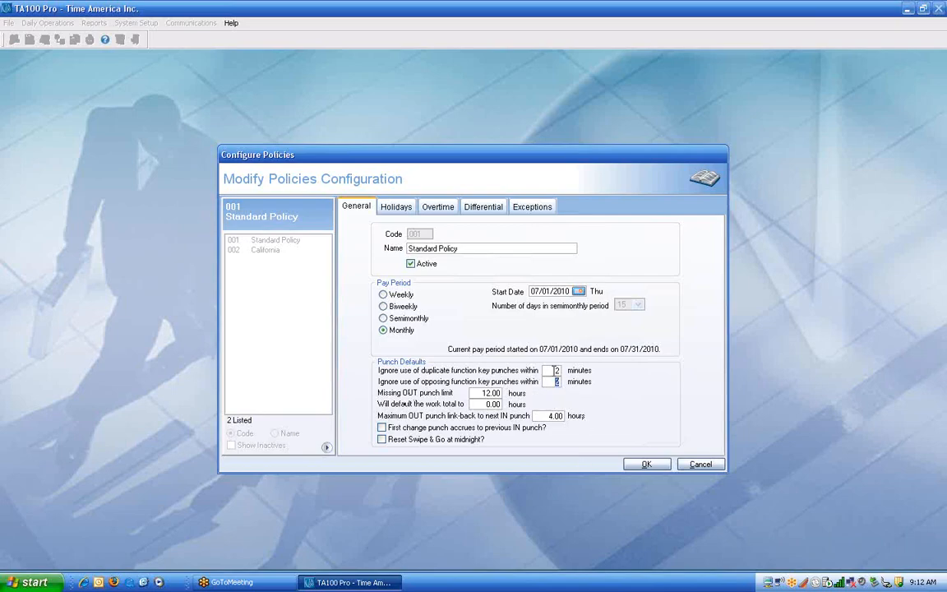
Set the punch defaults to an 18-hour missing OUT punch limit, 8-hour default work total, and 6-hour maximum OUT punch link-back.
left_click_drag(554, 371, 572, 376)
key("Tab")
key("Tab")
type("18")
key("Tab")
type("8")
key("Tab")
type("6")
key("Tab")
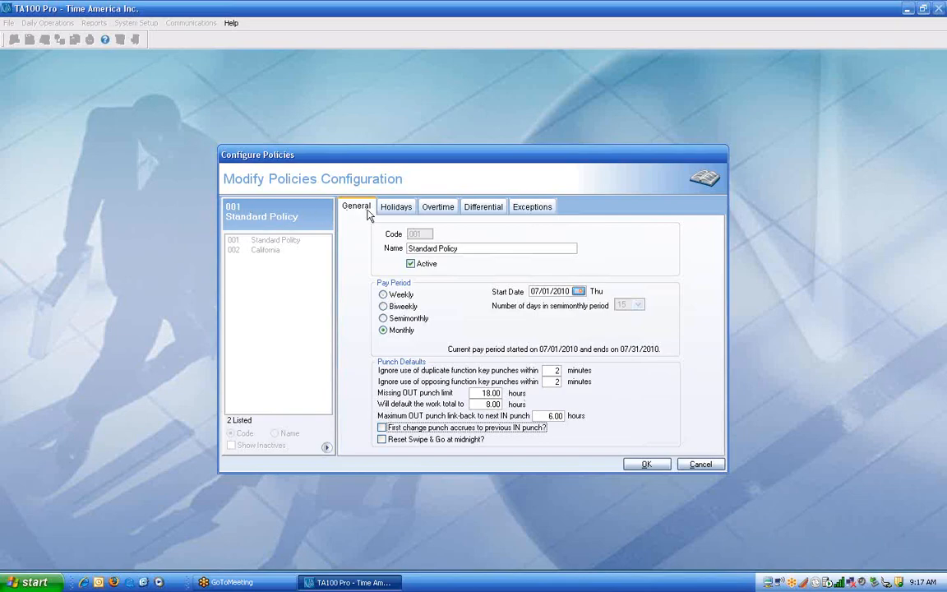
Try the Before or after and None scheduled-day requirements for holiday eligibility, returning to Before and after.
left_click(400, 208)
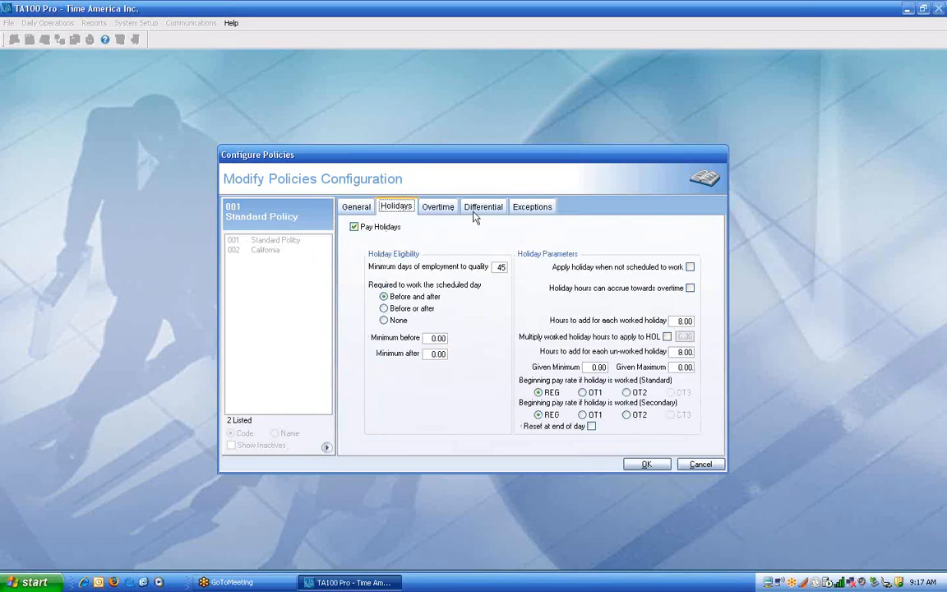
double_click(500, 267)
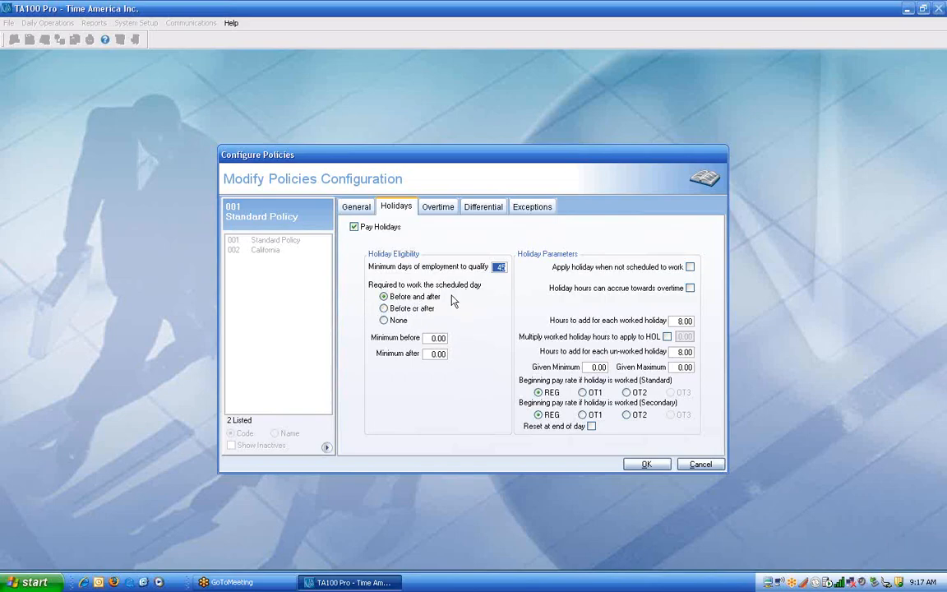
left_click(386, 309)
left_click(393, 321)
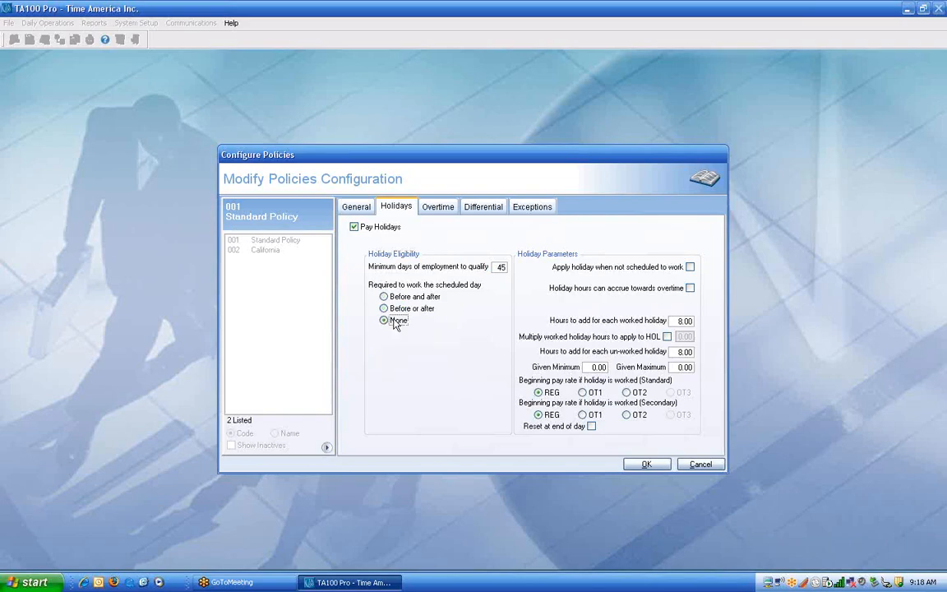
left_click(403, 298)
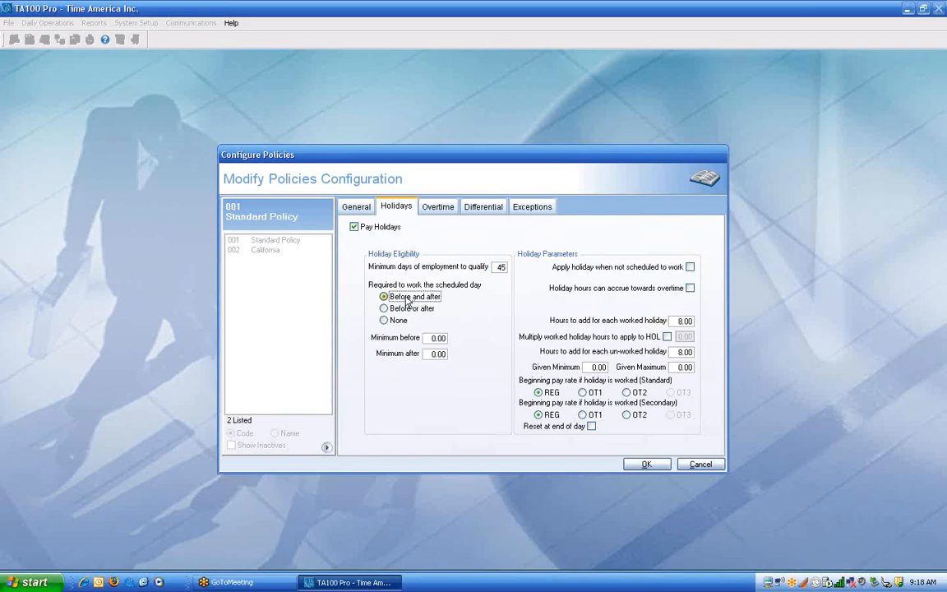
Set the holiday eligibility minimums before and after the holiday to 4 hours each.
left_click(434, 338)
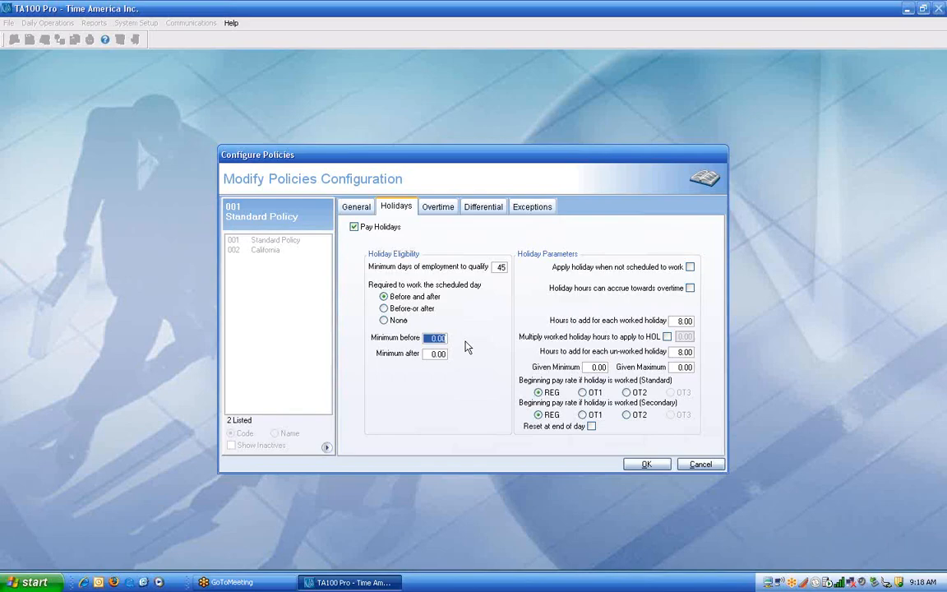
type("4")
key("Tab")
type("4")
key("Tab")
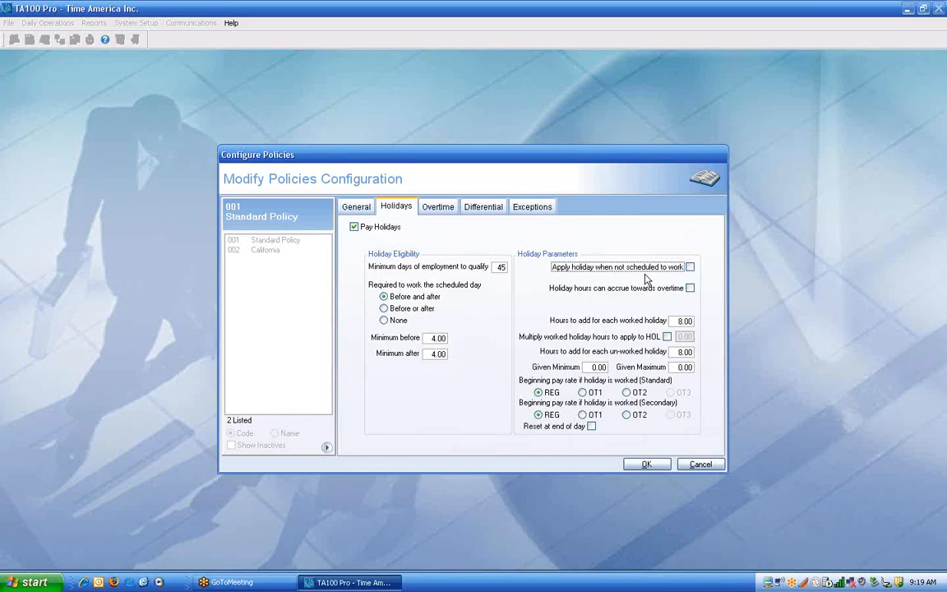
Try applying holidays when not scheduled to work and accruing holiday hours towards overtime, leaving both options off.
left_click(689, 267)
left_click(690, 268)
left_click(691, 288)
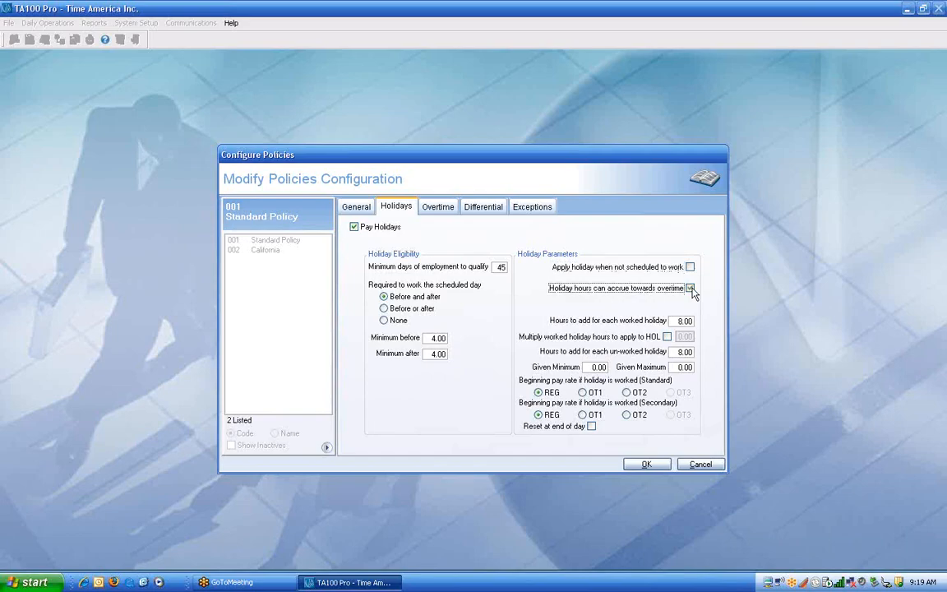
left_click(690, 289)
Set the hours added for each worked holiday to 0 and multiply worked holiday hours applied to HOL by 1.
left_click(673, 319)
key("BackSpace")
type("0")
key("Tab")
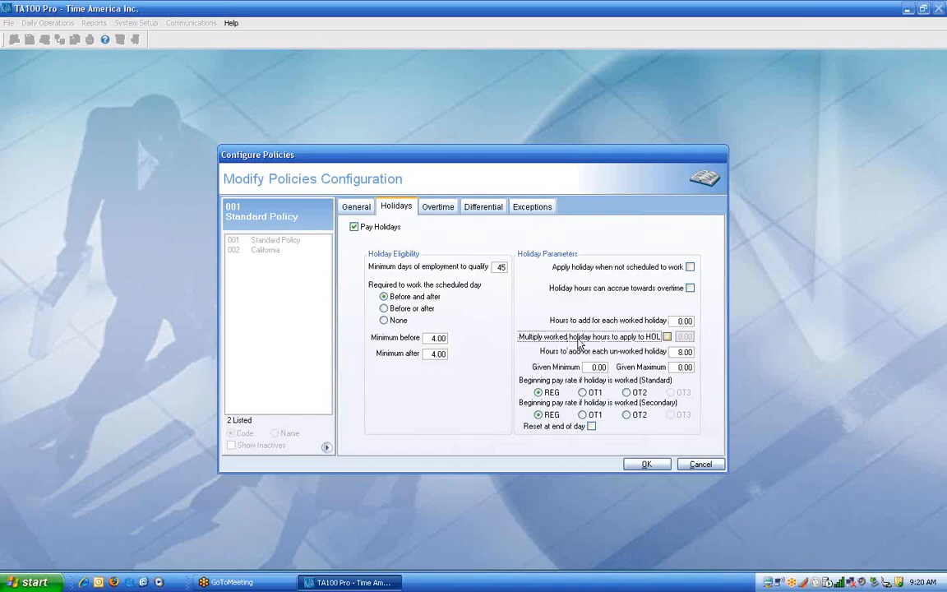
left_click(667, 337)
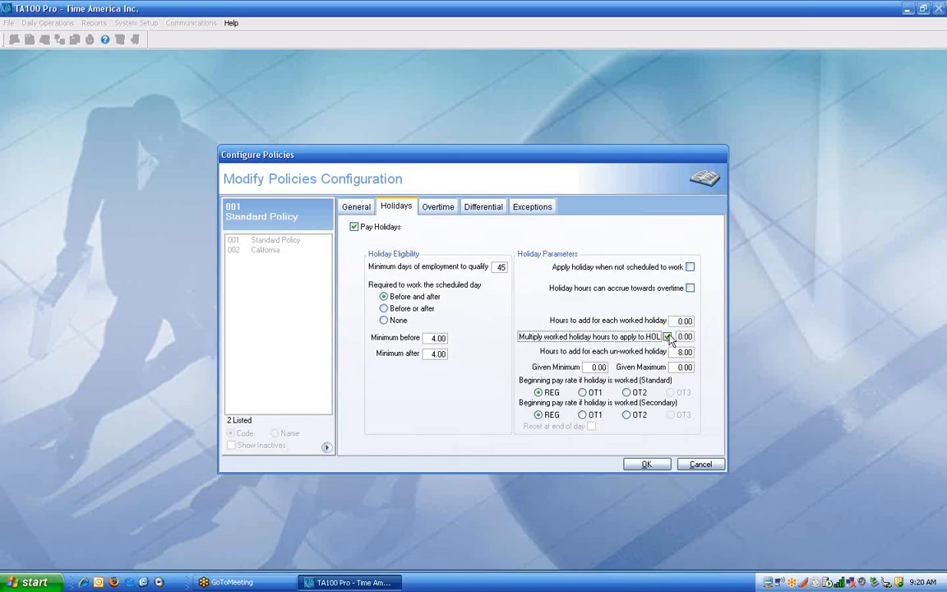
key("Tab")
type("1")
key("Tab")
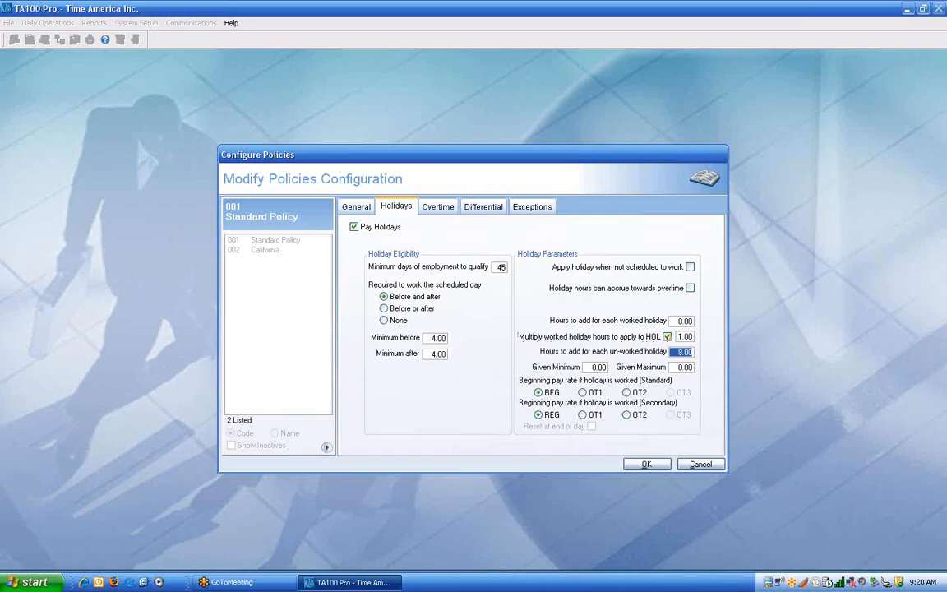
Turn off multiplying worked holiday hours to apply to HOL and set the standard beginning pay rate for worked holidays to OT1.
left_click(684, 337)
type("1.6")
key("Tab")
left_click(685, 337)
left_click(667, 337)
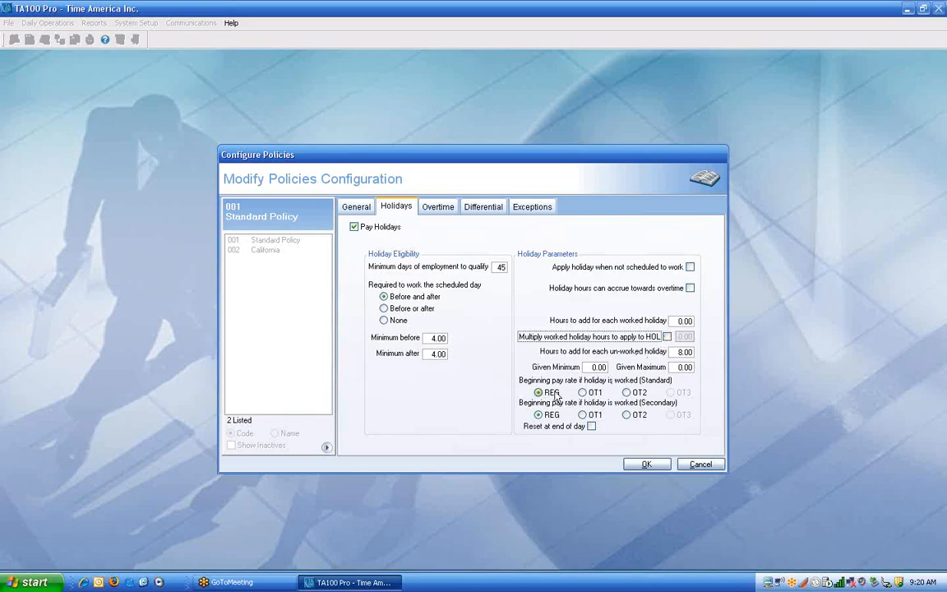
left_click(583, 393)
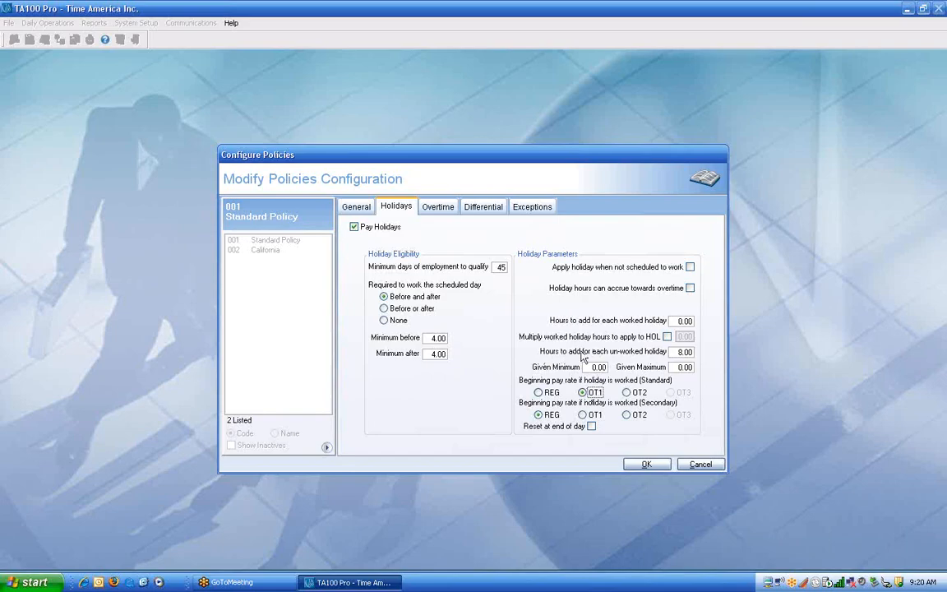
Re-enable multiplying worked holiday hours to apply to HOL with a multiplier of 1.
left_click_drag(672, 353, 710, 358)
left_click(666, 336)
key("Tab")
type("1")
key("Tab")
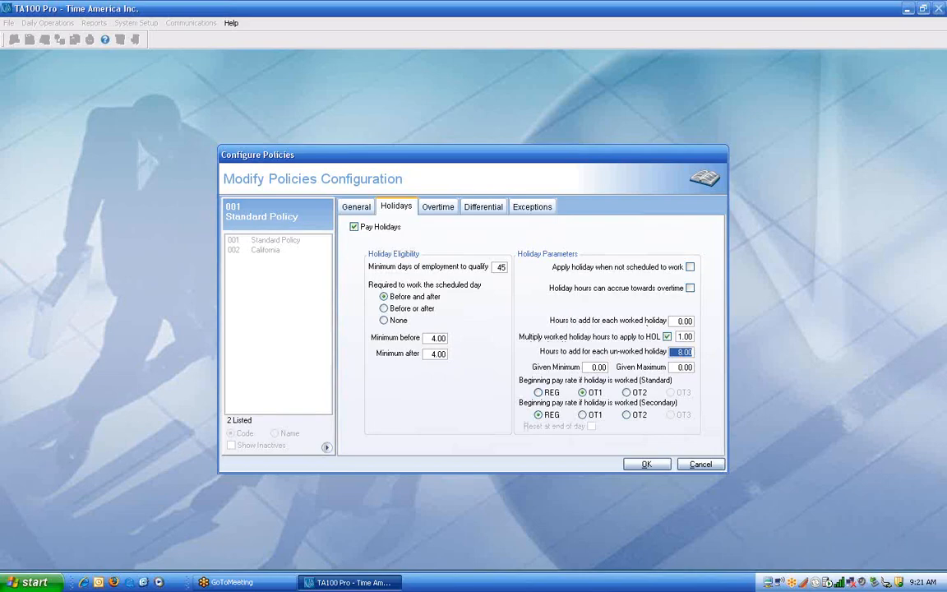
Set the holiday Given Minimum to 5 and Given Maximum to 8 hours, and the secondary worked-holiday pay rate to OT2.
left_click(597, 367)
double_click(597, 367)
type("5")
key("Tab")
type("10")
key("Tab")
key("shift+Tab")
type("8")
key("Tab")
key("shift+Tab")
left_click(638, 420)
Try the Semimonthly pay period in the general policy settings and return it to Monthly.
left_click(444, 209)
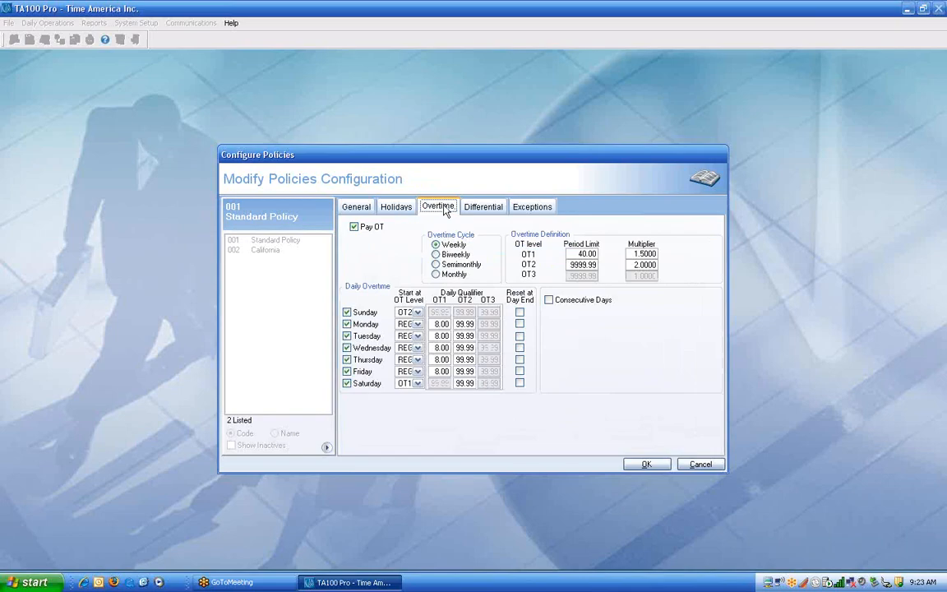
left_click(356, 206)
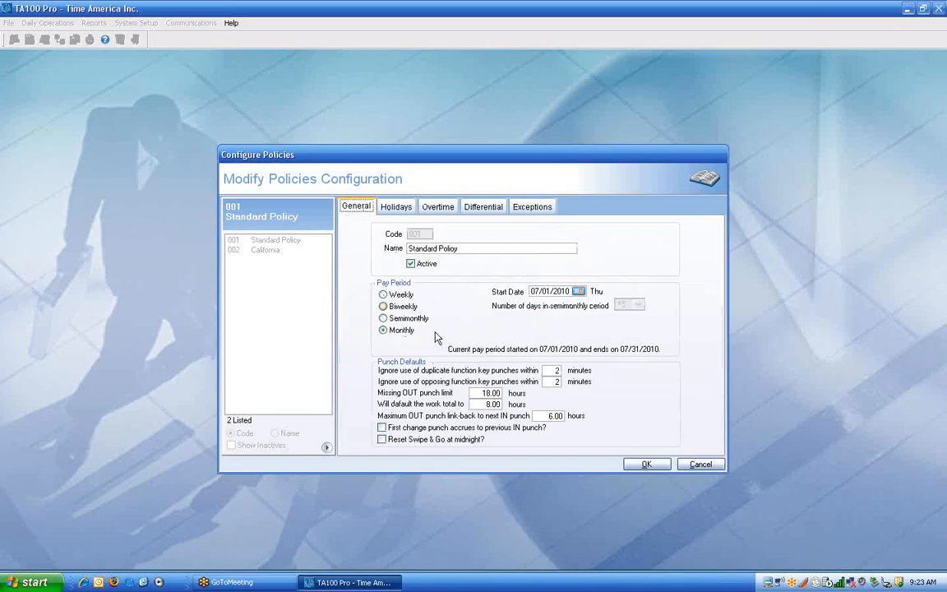
left_click(384, 319)
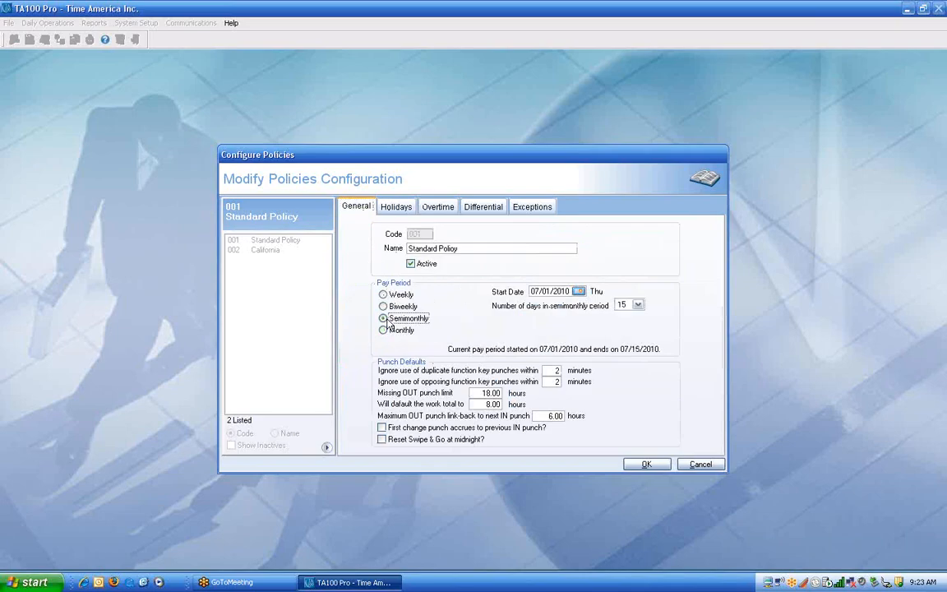
left_click(383, 329)
left_click(440, 209)
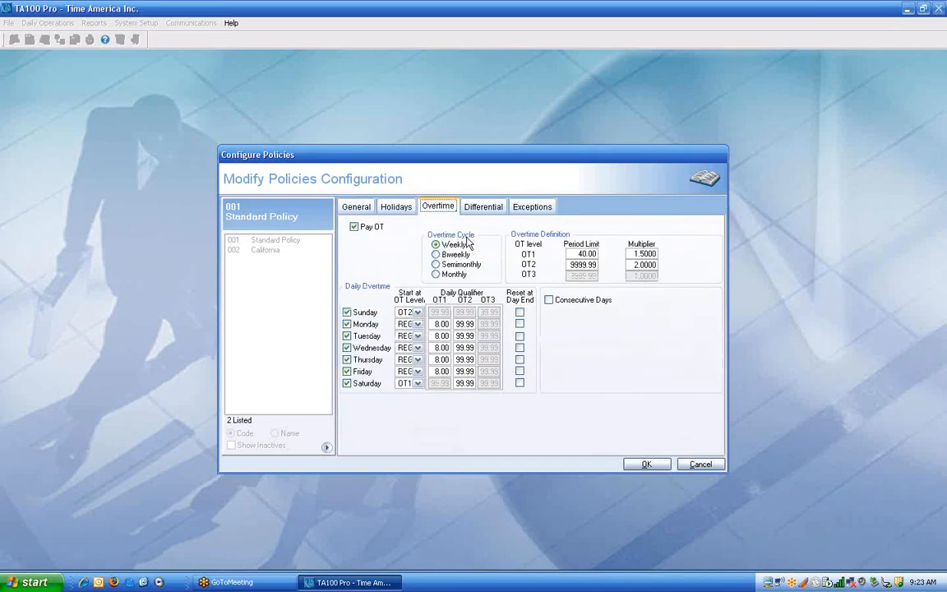
Try the Biweekly, Semimonthly and Monthly overtime cycles, returning to Weekly.
left_click(453, 255)
left_click(454, 245)
left_click(454, 255)
left_click(454, 265)
left_click(452, 274)
left_click(452, 245)
Review the period limits and multipliers of the OT1 and OT2 levels alongside the worked-holiday pay rates.
left_click_drag(567, 254, 601, 255)
key("Tab")
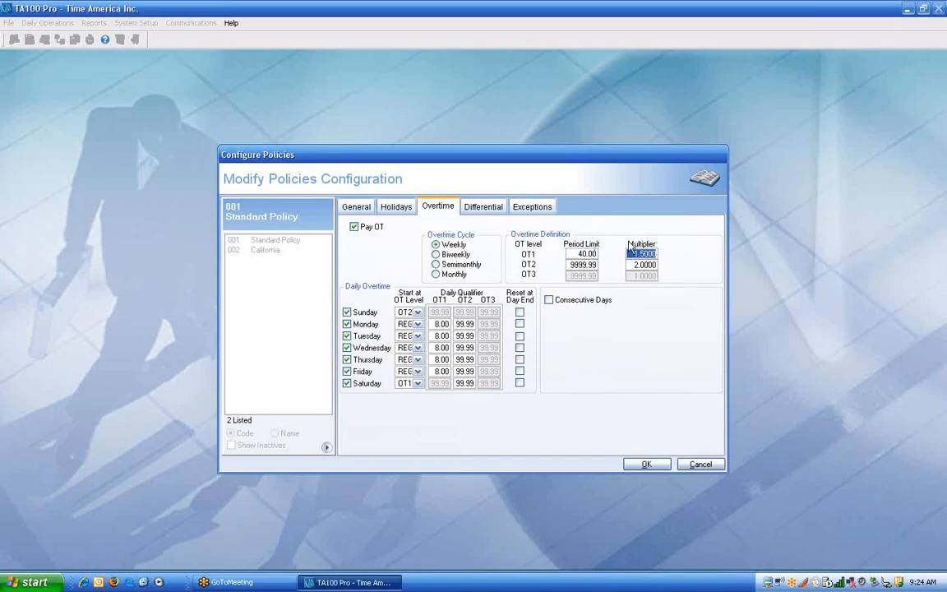
key("Tab")
left_click(399, 209)
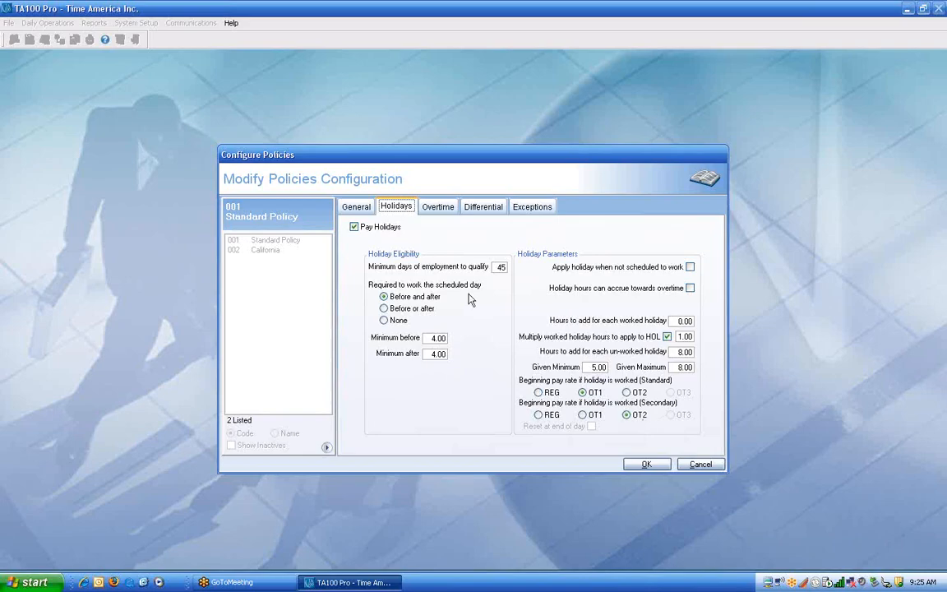
left_click(437, 206)
left_click(649, 266)
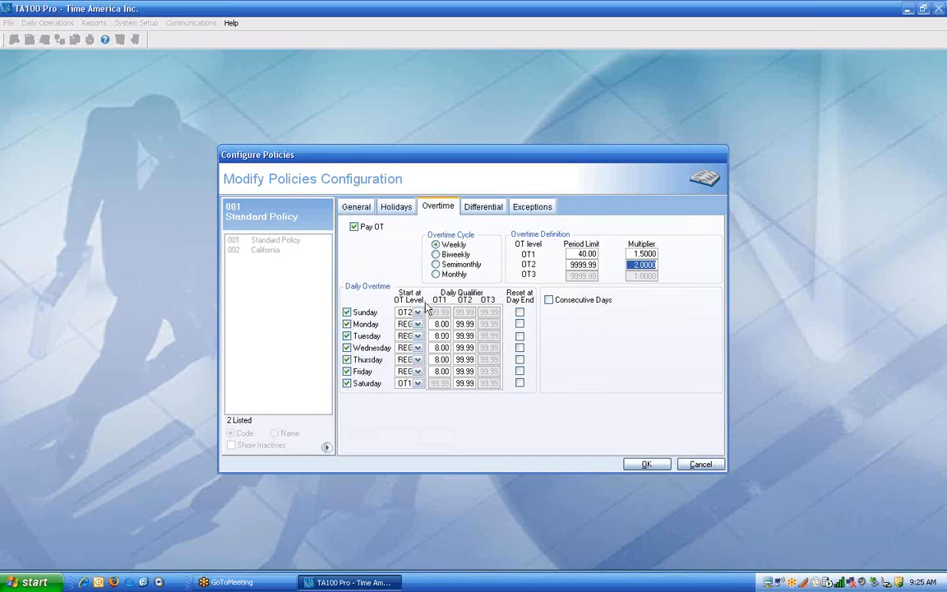
Set the OT2 daily qualifier to 12 hours for Monday through Friday.
left_click(464, 324)
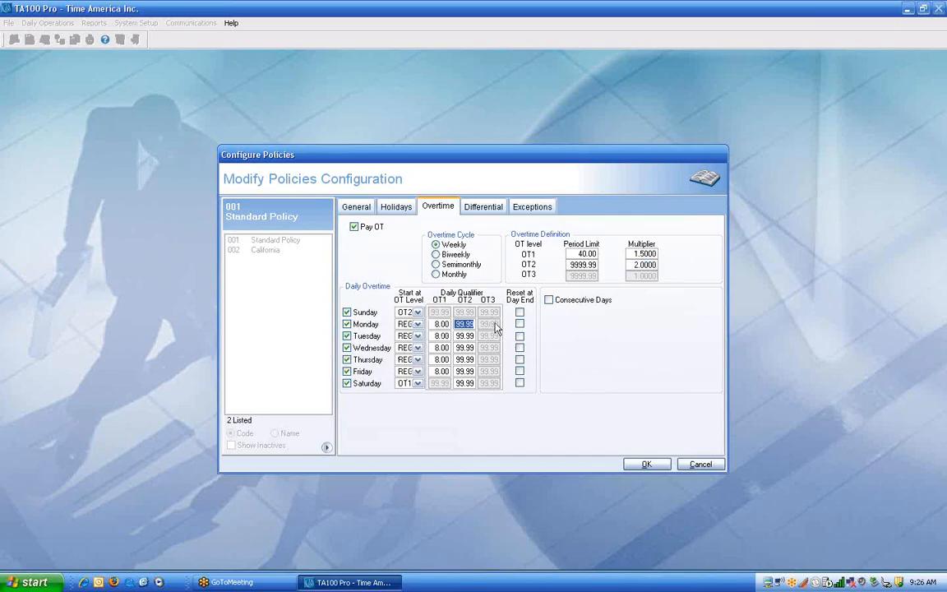
type("12")
key("Tab")
key("Tab")
key("Tab")
key("Tab")
key("Tab")
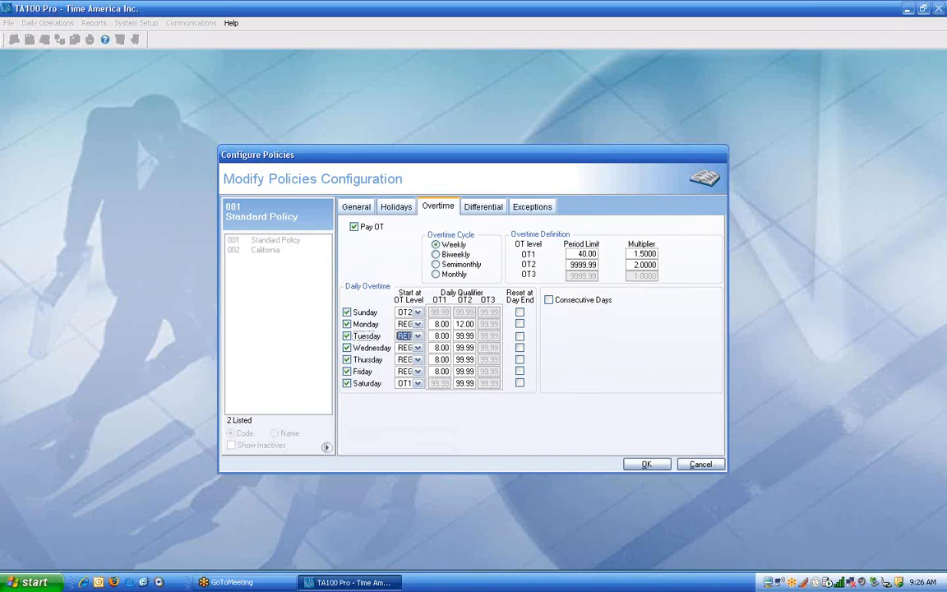
type("12")
key("Tab")
key("Tab")
key("Tab")
key("Tab")
key("Tab")
type("12")
key("Tab")
key("Tab")
key("Tab")
key("Tab")
key("Tab")
type("12")
key("Tab")
key("Tab")
key("Tab")
key("Tab")
key("Tab")
type("12")
key("Tab")
Enable Consecutive Days overtime with a first rule of 6 days, 5 minimum daily hours, 40 total hours and level OT1.
left_click(548, 301)
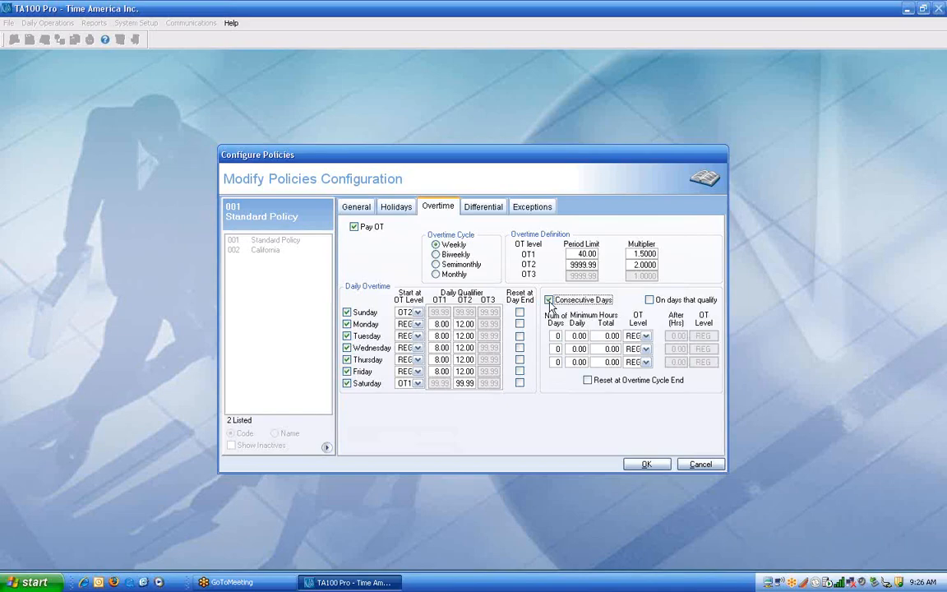
left_click(556, 335)
type("6")
key("Tab")
type("5.")
key("Tab")
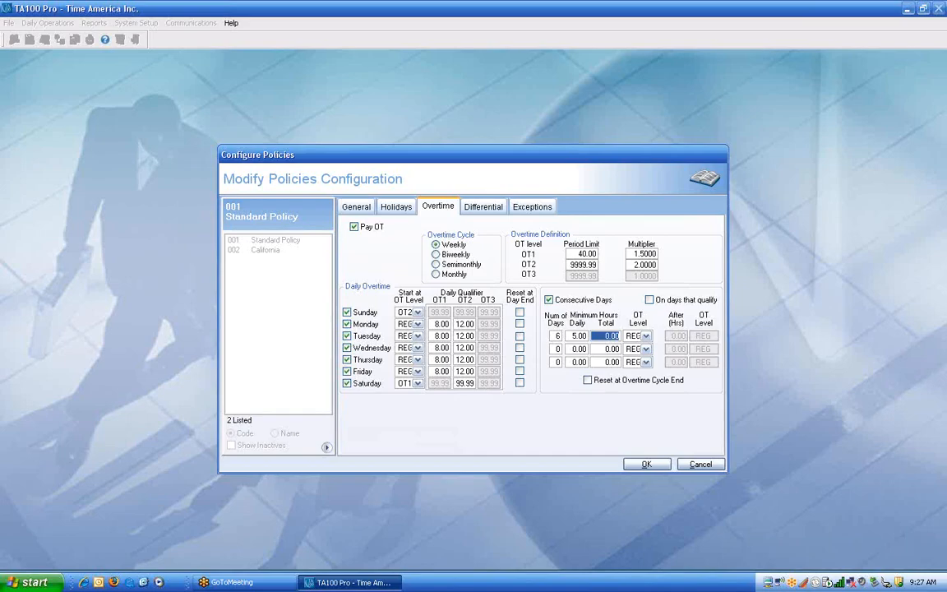
type("40")
key("Tab")
left_click(643, 336)
left_click(640, 359)
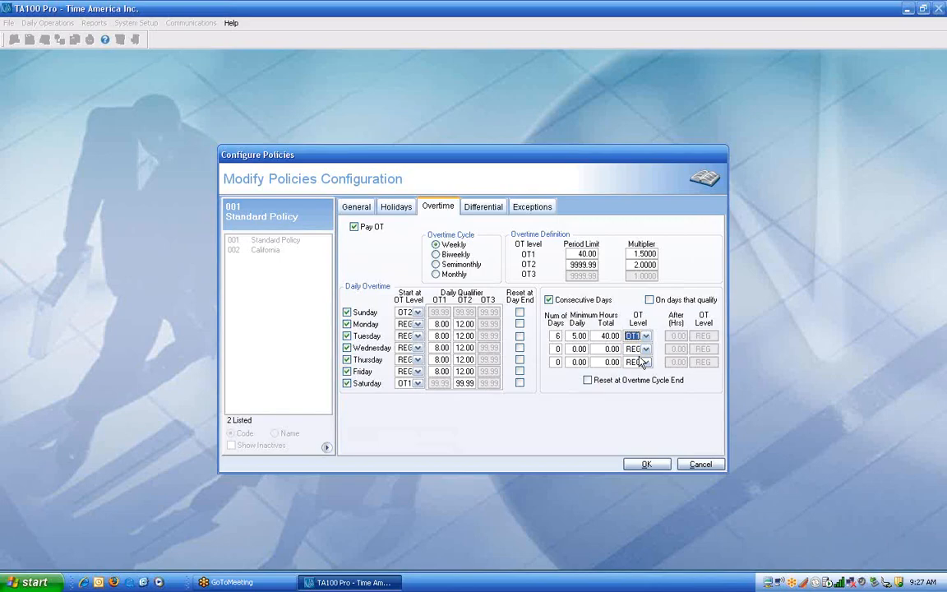
Enable On days that qualify with OT2 after 5 hours for the first consecutive-days rule, and enable reset at overtime cycle end.
left_click(650, 299)
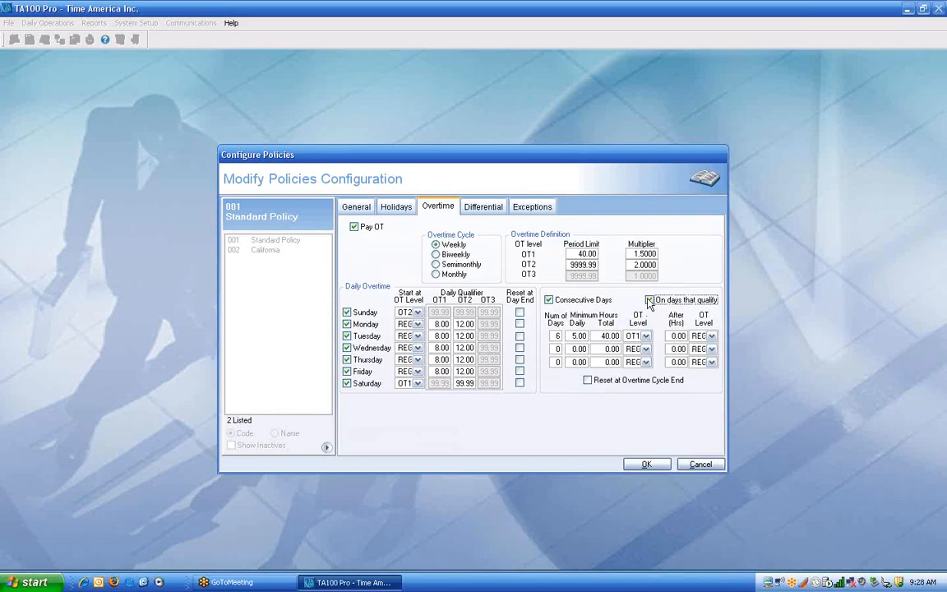
left_click(676, 336)
type("5")
key("Tab")
left_click(712, 337)
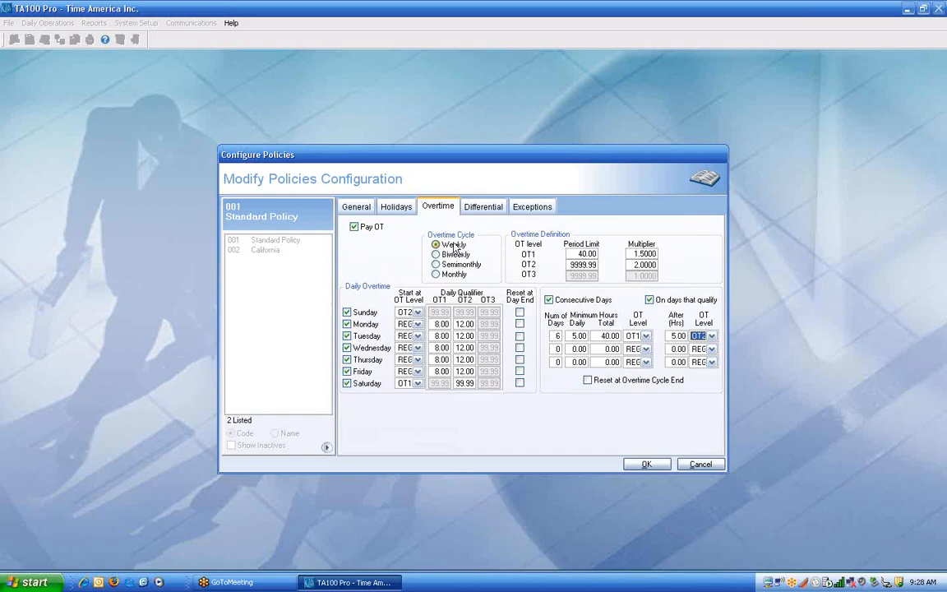
left_click(588, 382)
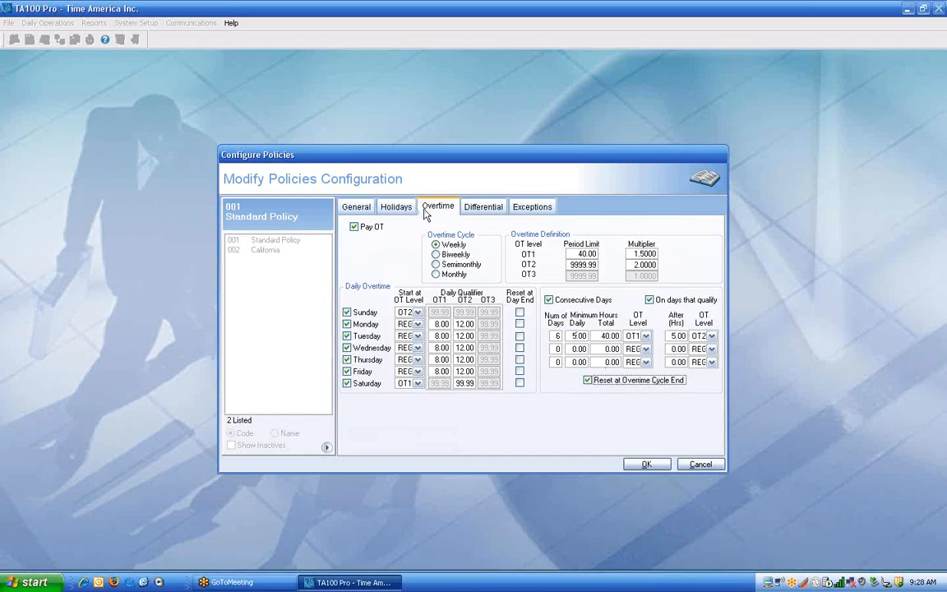
Change the overtime cycle to Monthly and set the second consecutive-days rule to 15 days.
left_click(437, 273)
left_click(556, 348)
type("15")
key("Tab")
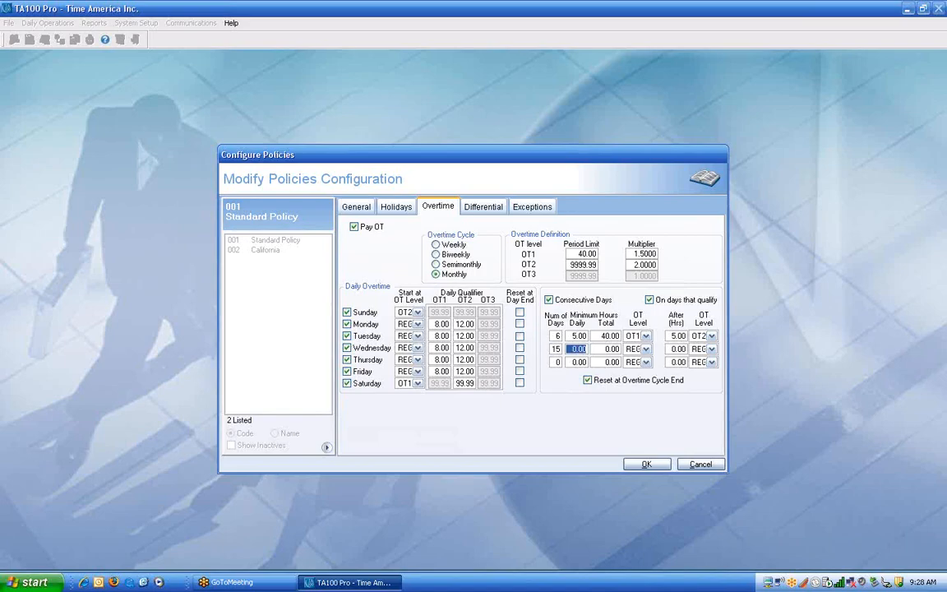
Set the third consecutive-days rule to 25 days with 0 minimum daily hours.
left_click(556, 363)
type("2")
key("Tab")
type("5")
key("shift+Tab")
type("25")
key("Tab")
type("0.")
key("Tab")
Review the policy's differential amounts and try the Differential fixed to IN option, leaving it off.
left_click(484, 208)
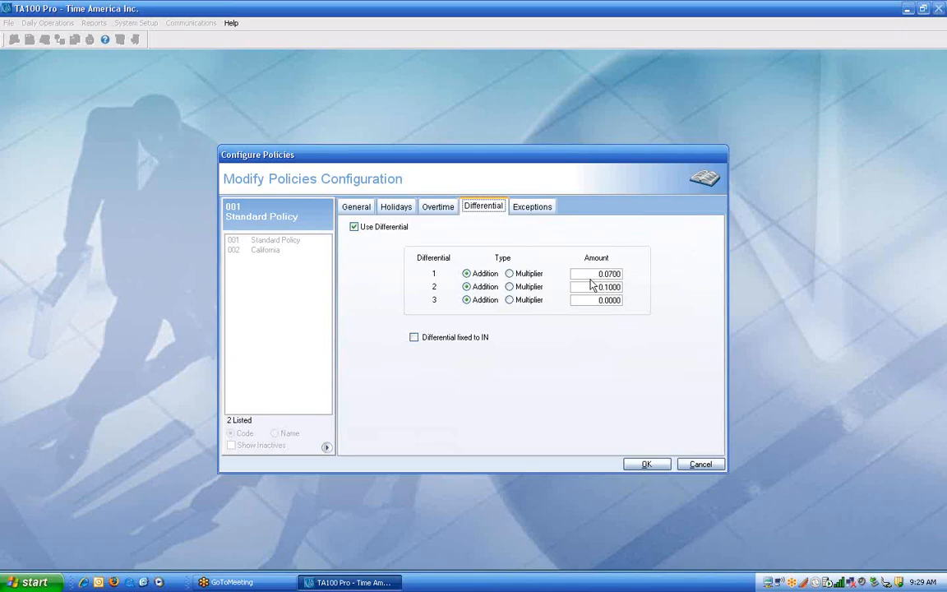
left_click_drag(591, 274, 642, 307)
key("Tab")
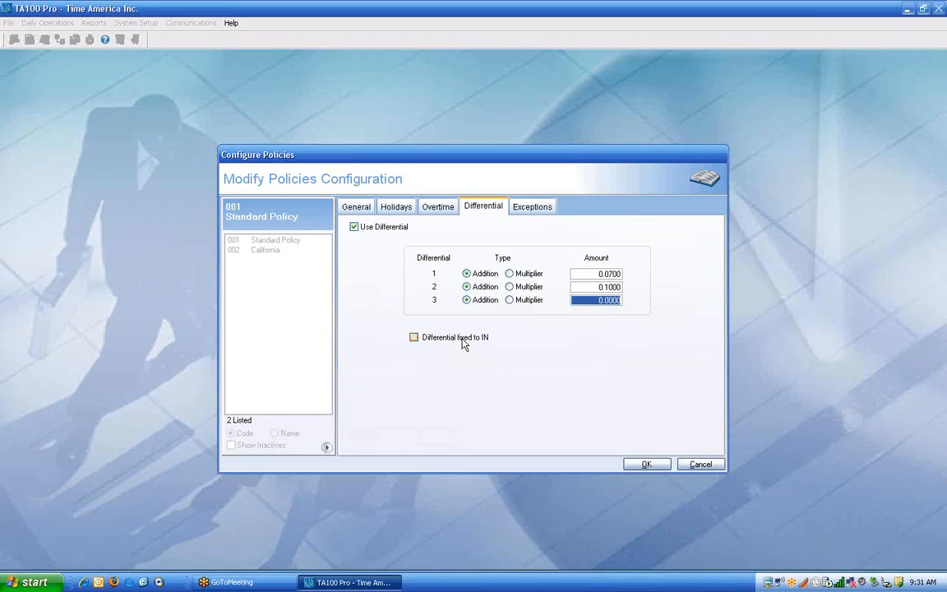
left_click(462, 344)
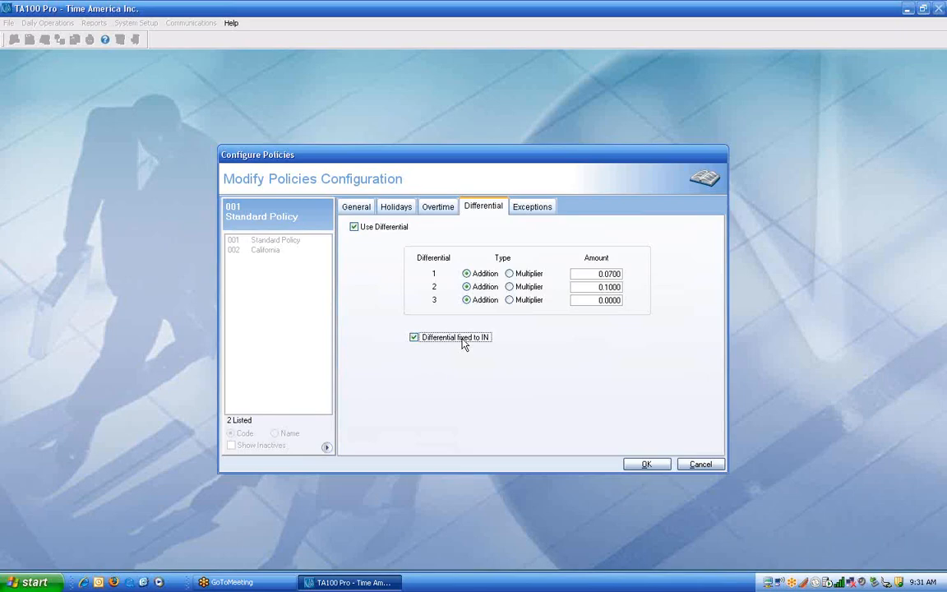
left_click(462, 344)
Review the exception thresholds for consecutive, overtime, daily and period hours, and discard the Standard Policy edits.
left_click(529, 208)
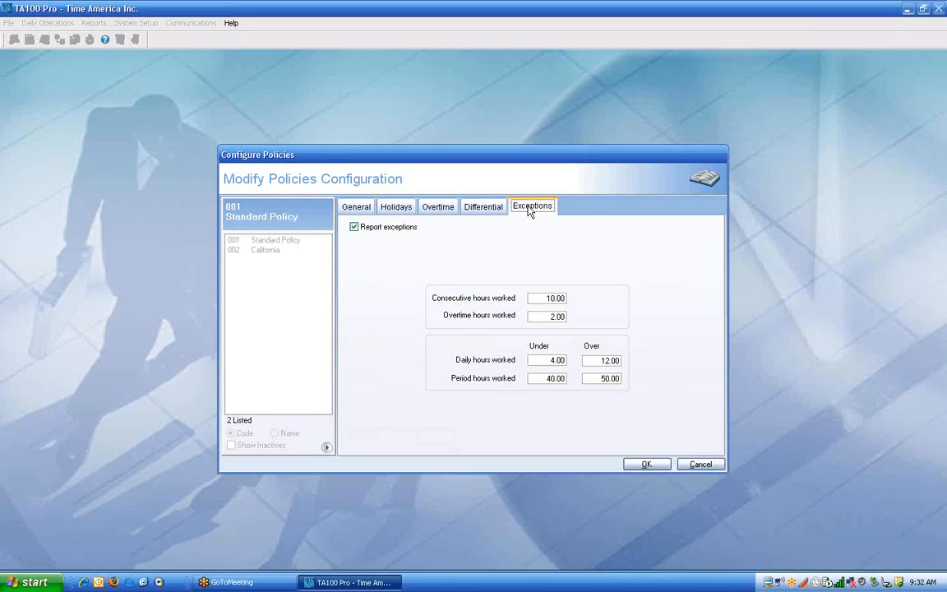
double_click(547, 298)
key("Tab")
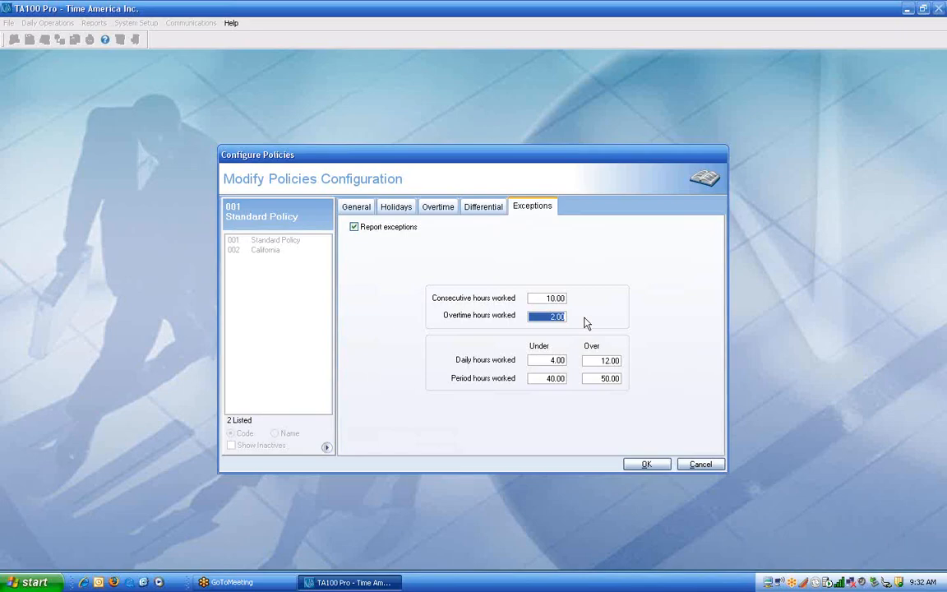
left_click_drag(590, 360, 657, 359)
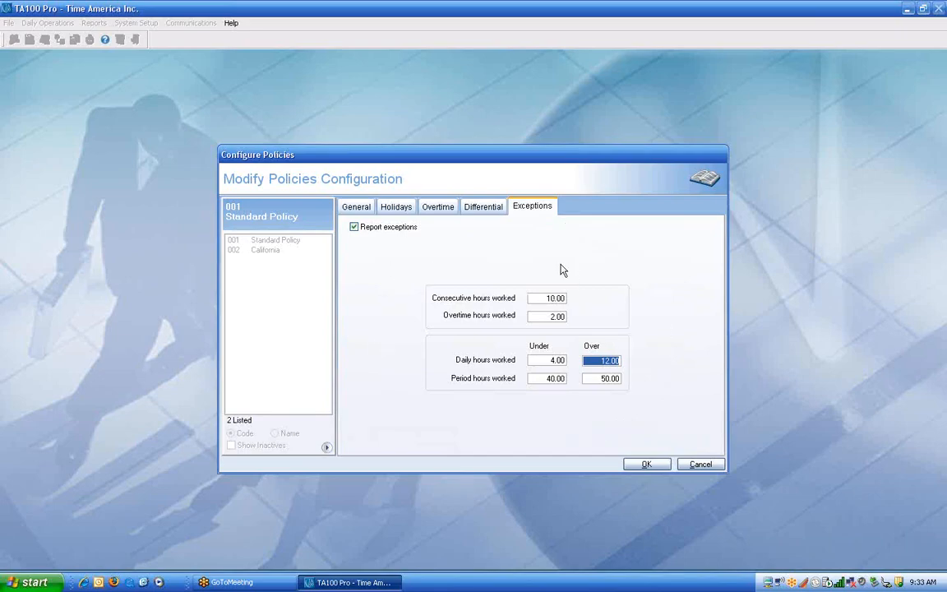
left_click(534, 378)
left_click(613, 379)
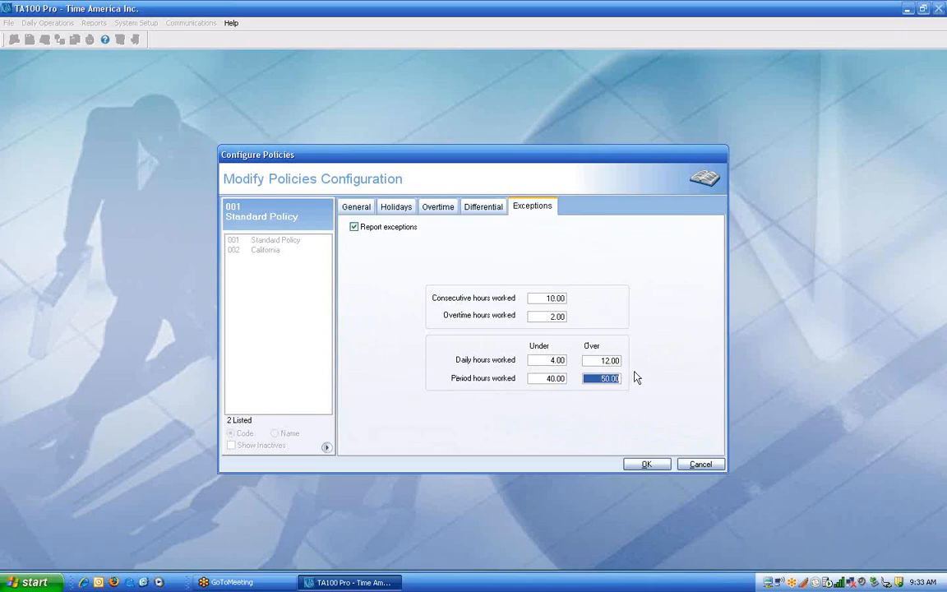
left_click(699, 465)
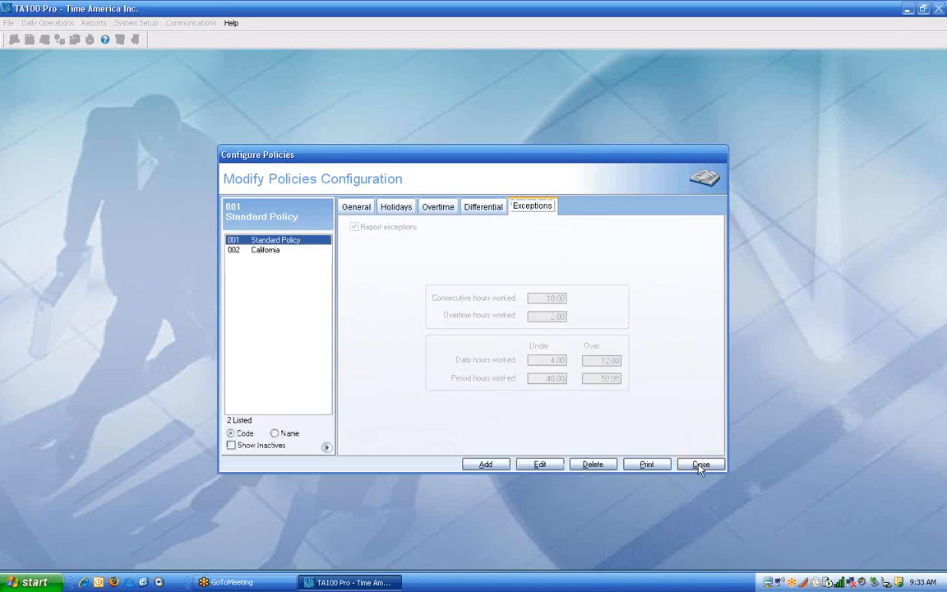
Add a policy with code 003 named Standard NO HOL, copying its defaults from 001 Standard Policy.
left_click(359, 207)
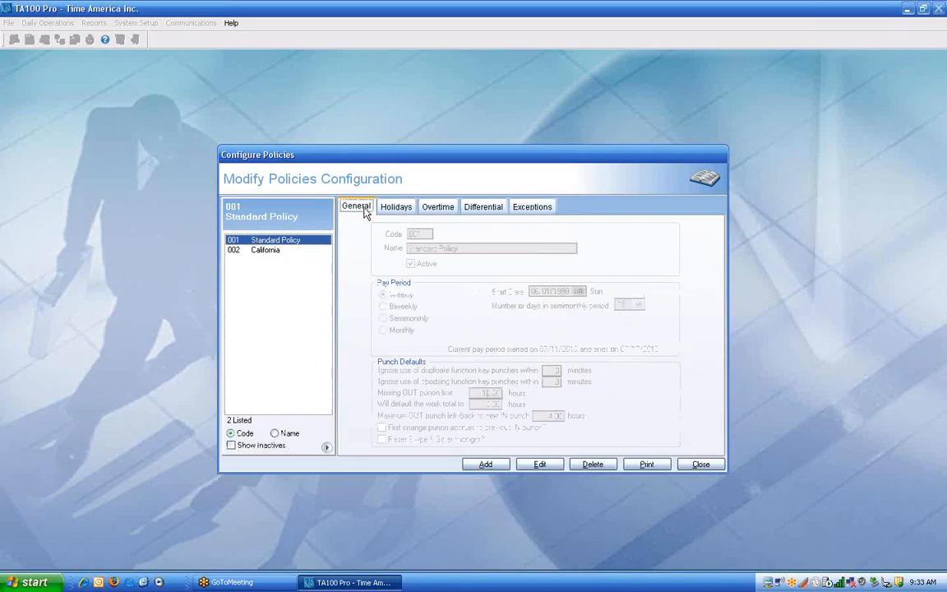
left_click(486, 465)
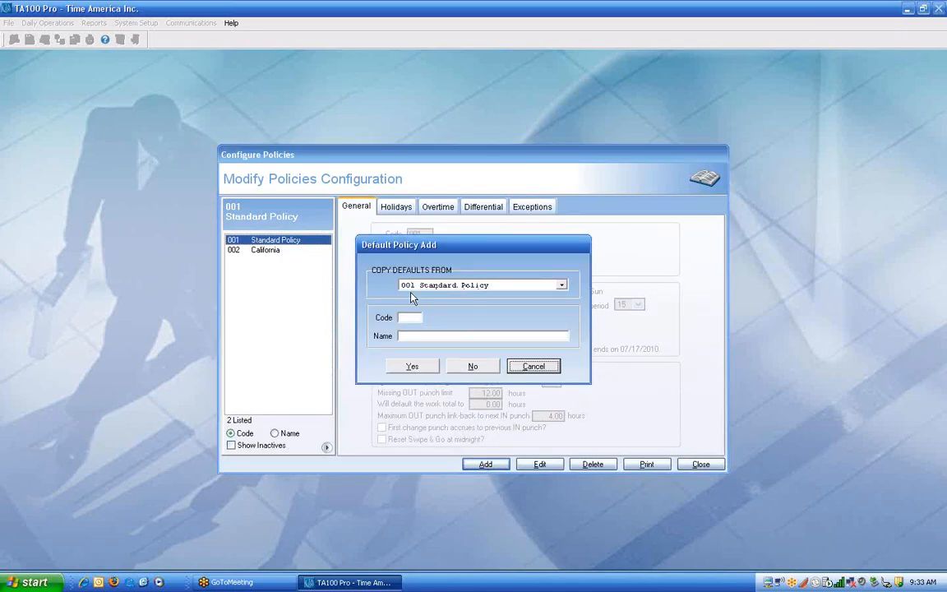
left_click(404, 317)
type("003")
type("S")
key("BackSpace")
type("Standard NO")
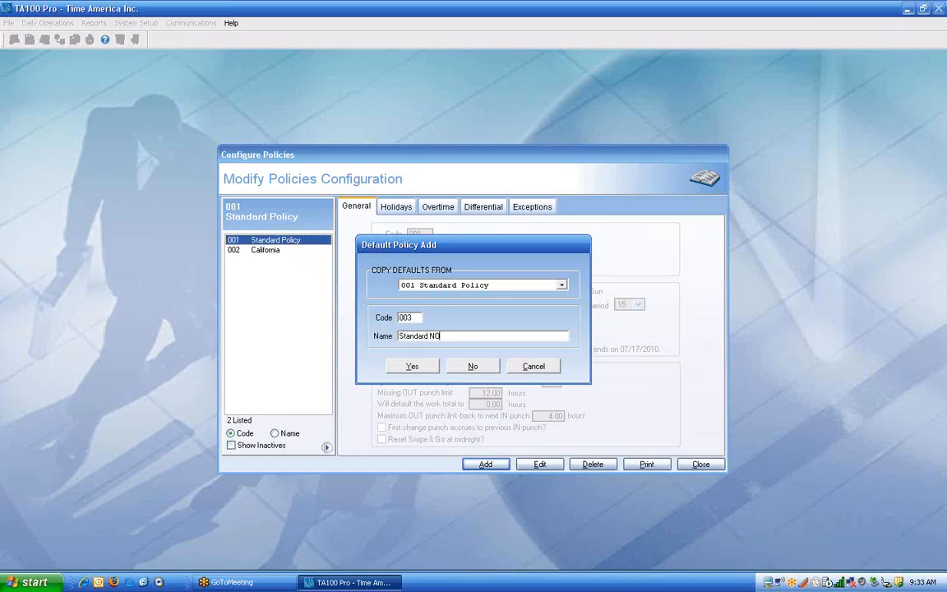
type(" HOU")
key("BackSpace")
type("L")
left_click(425, 369)
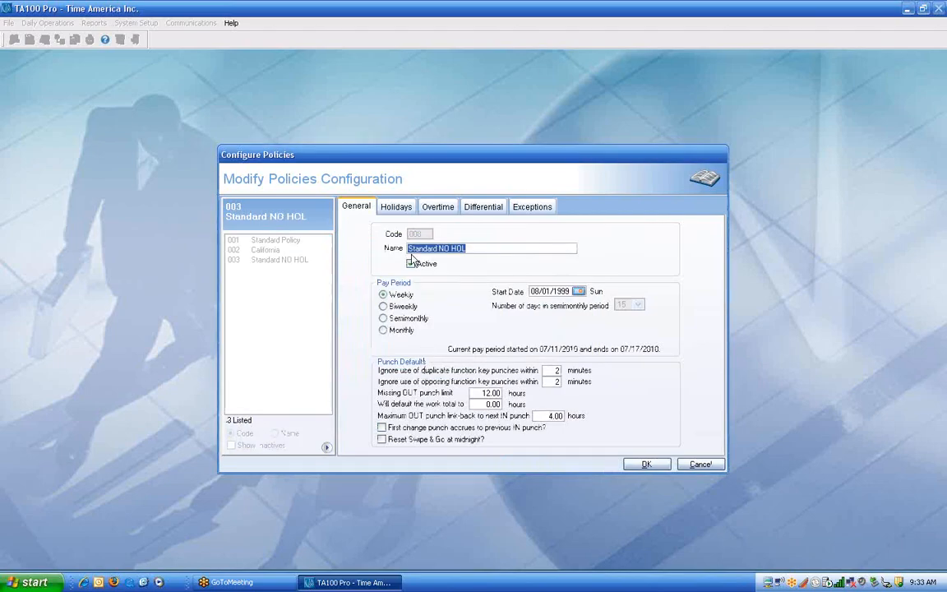
Turn off Pay Holidays for the Standard NO HOL policy, save it and close the policies configuration.
left_click(401, 210)
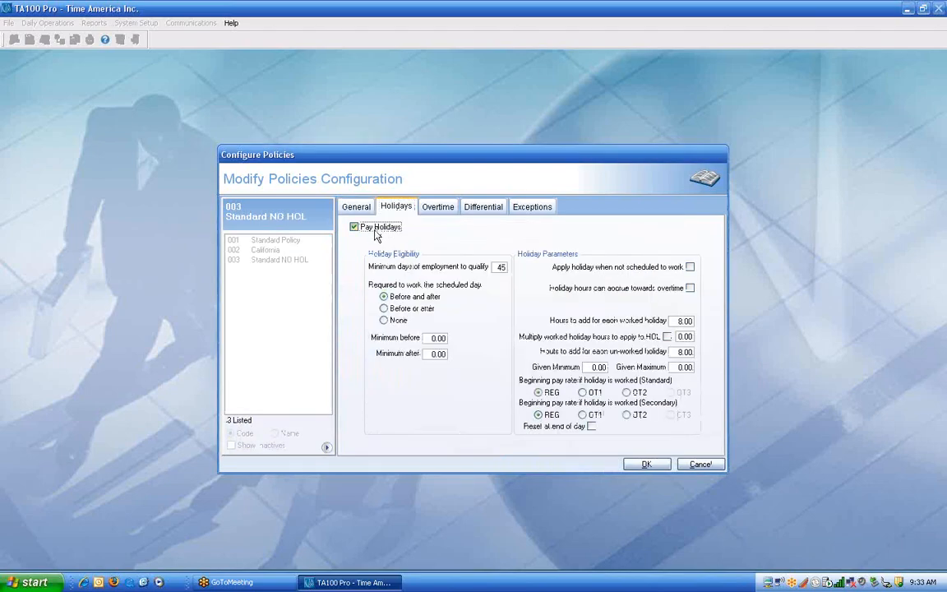
left_click(375, 229)
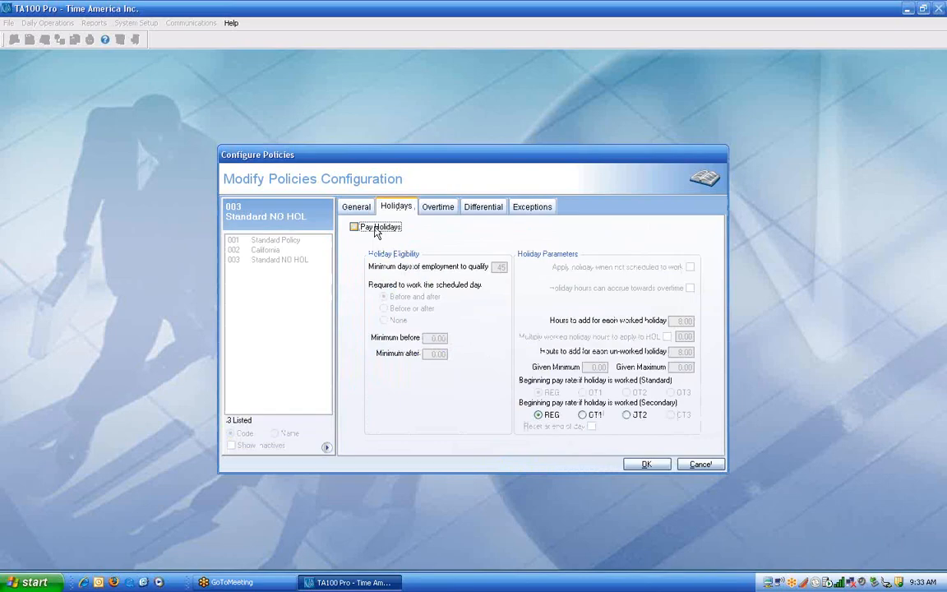
left_click(654, 466)
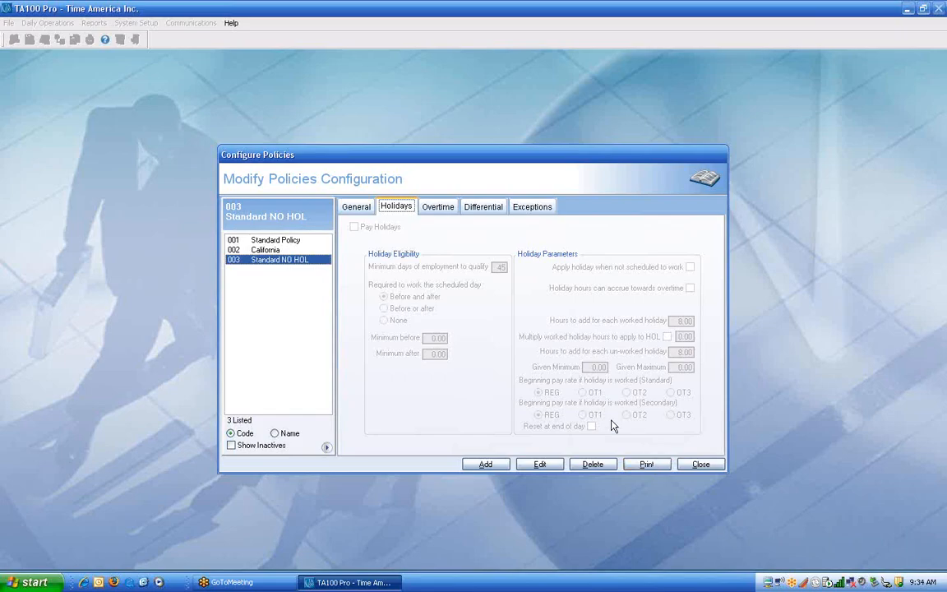
left_click(701, 466)
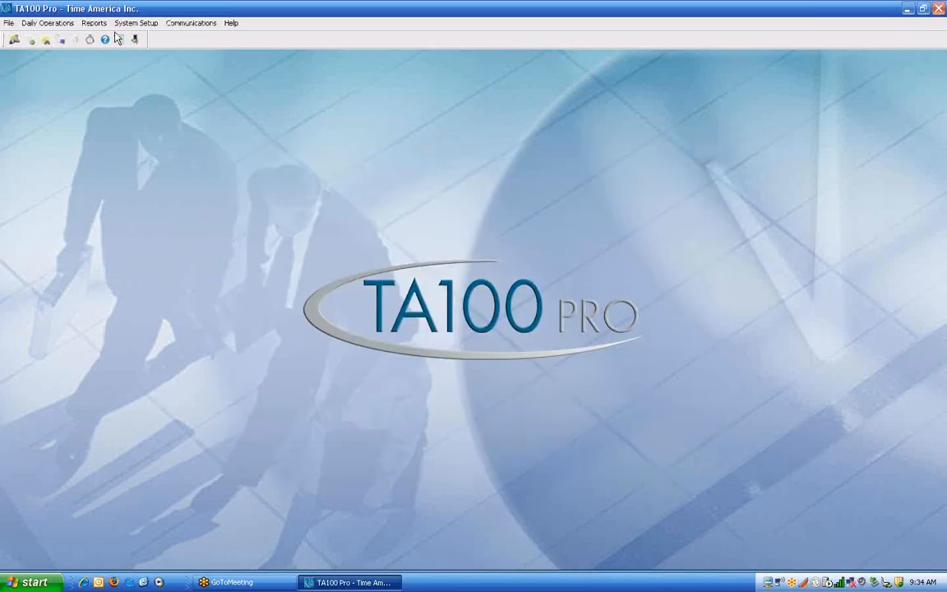
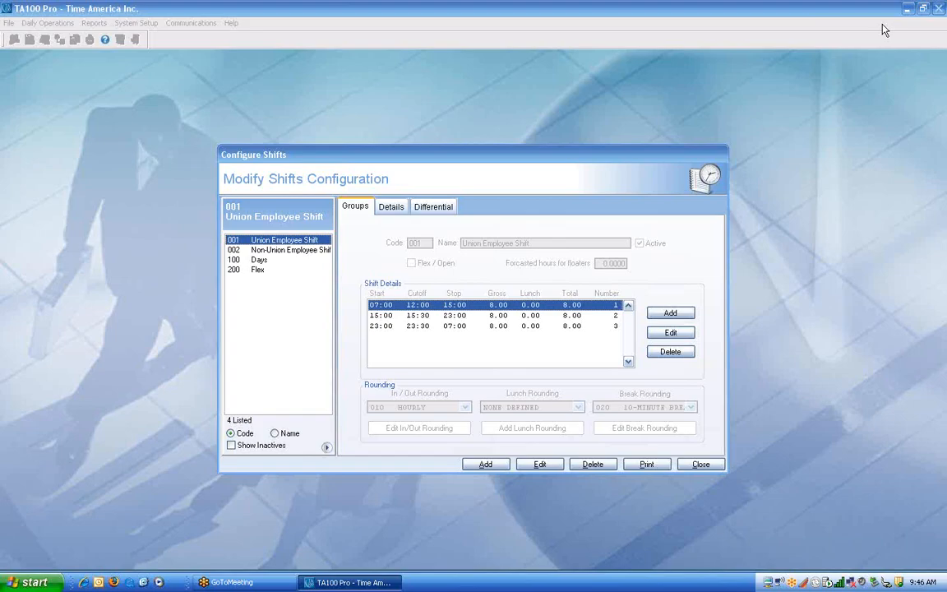
Add a shift with code 300 named Training and set its forecasted hours for floaters to 8.
left_click(503, 466)
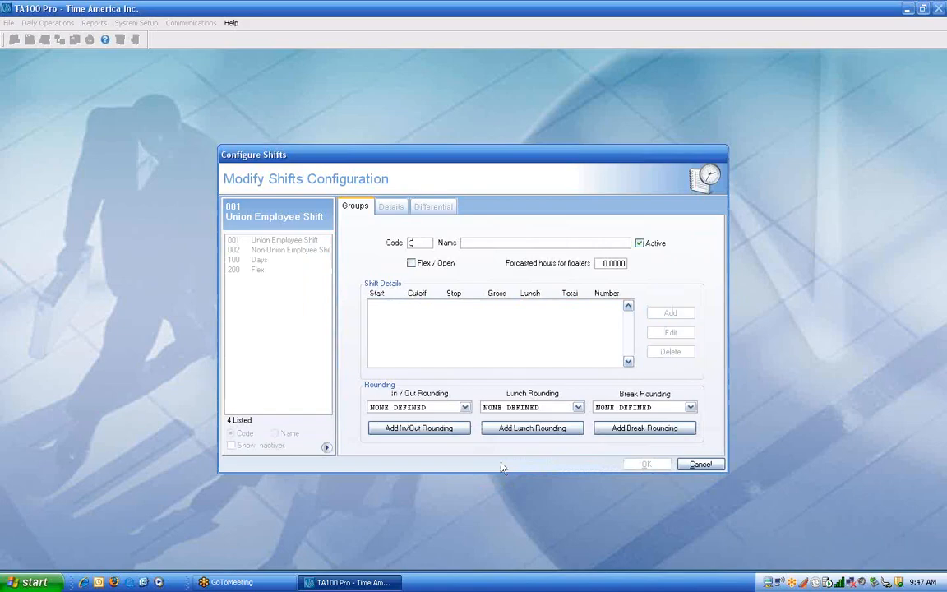
type("tP")
key("BackSpace")
key("BackSpace")
type("Tiaining")
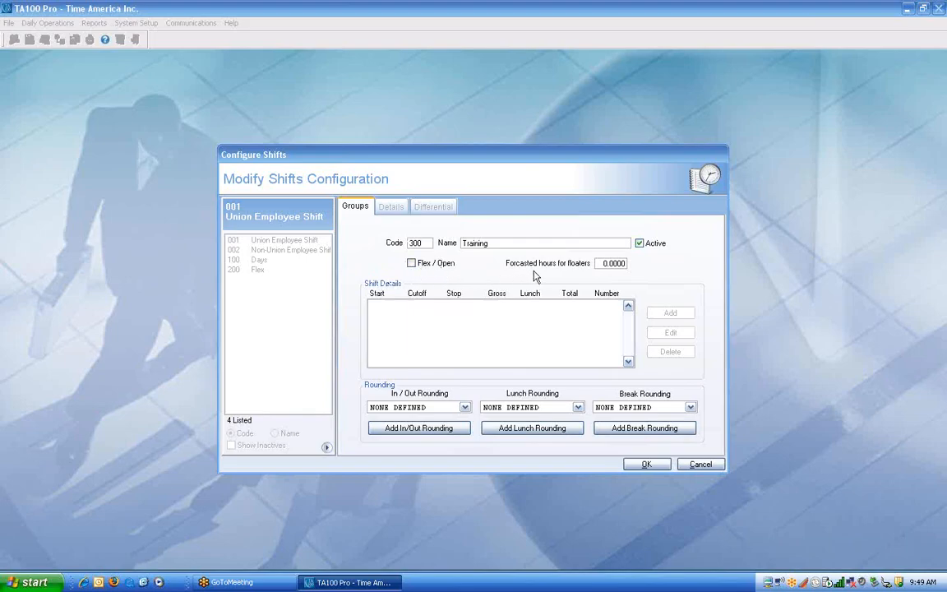
left_click(602, 263)
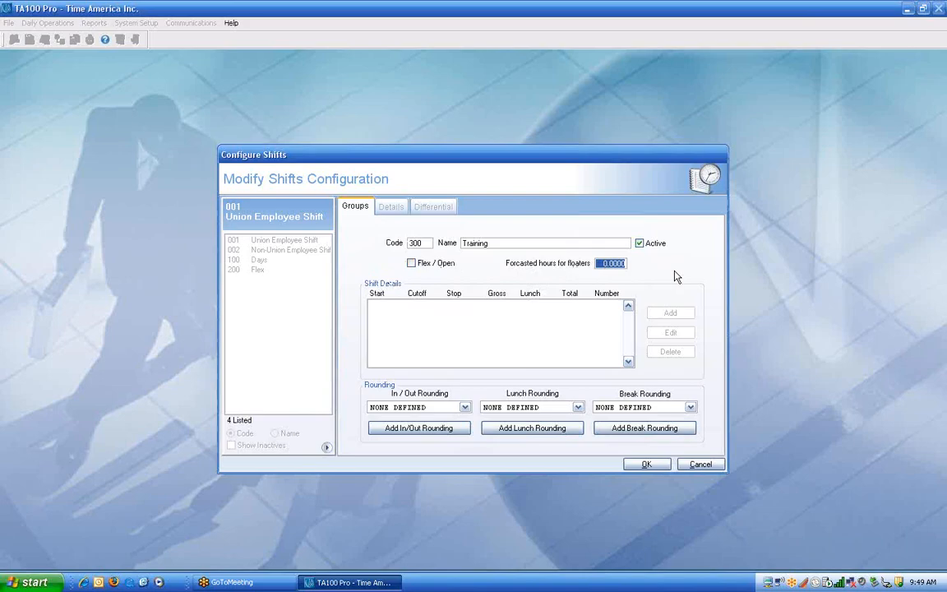
type("8")
key("Tab")
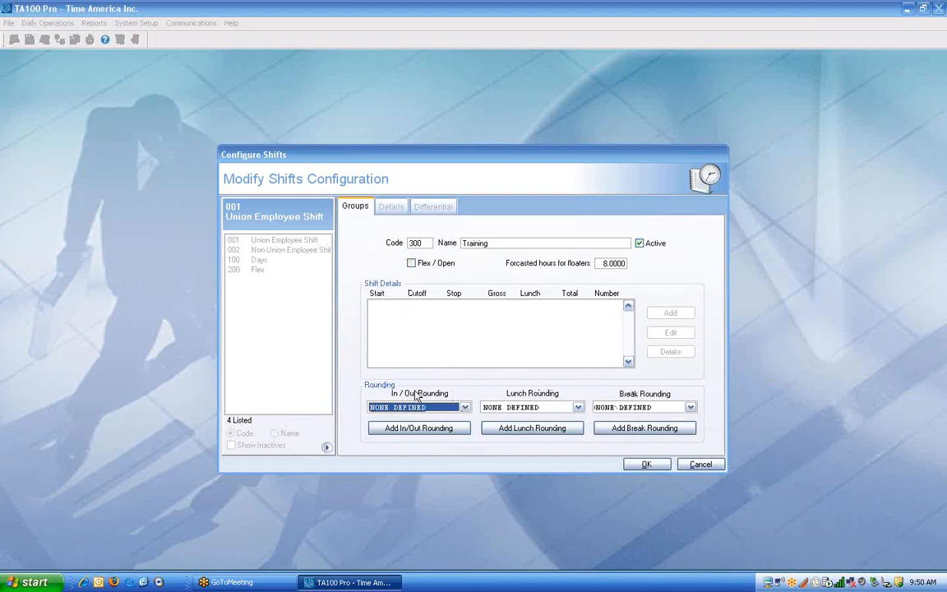
Assign IN/OUT STANDARD ROUNDING to the shift and set its Start rounding to Round 15, Grace 5 and Dock 15.
left_click(465, 407)
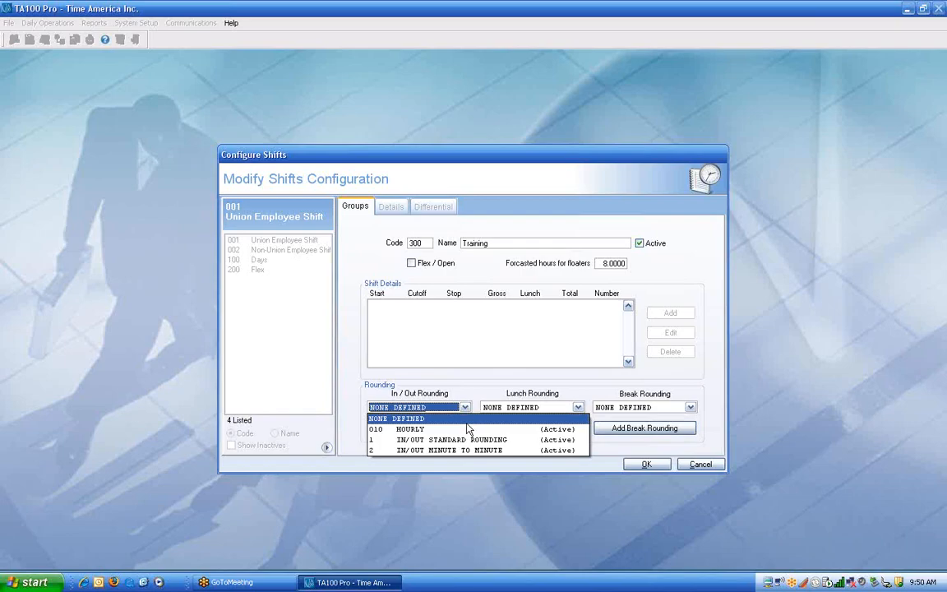
left_click(465, 440)
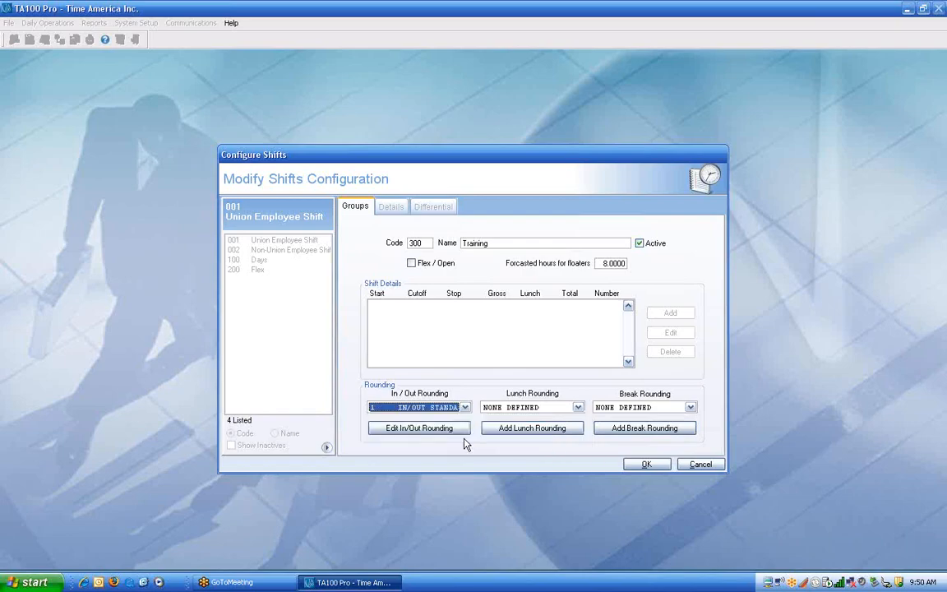
left_click(434, 431)
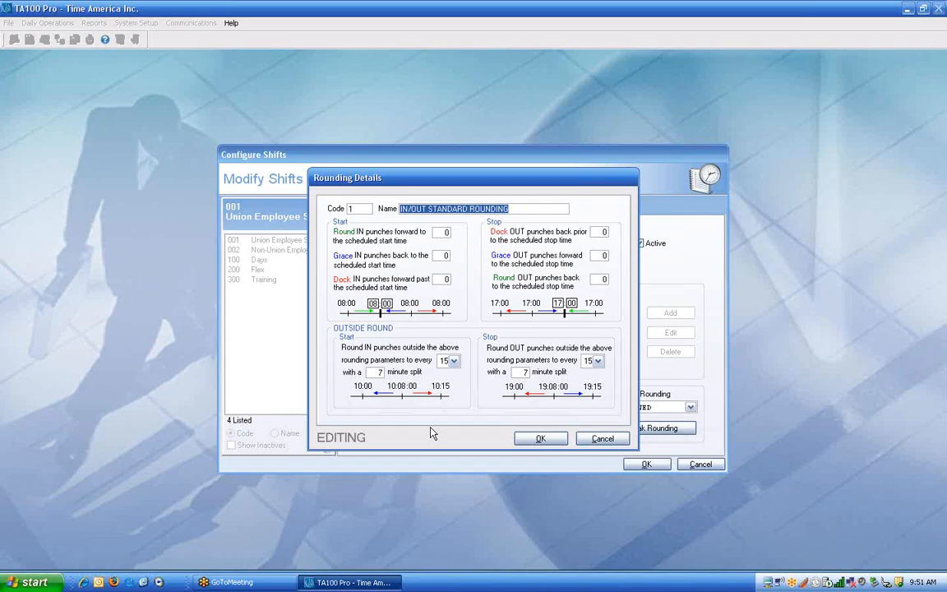
left_click(371, 305)
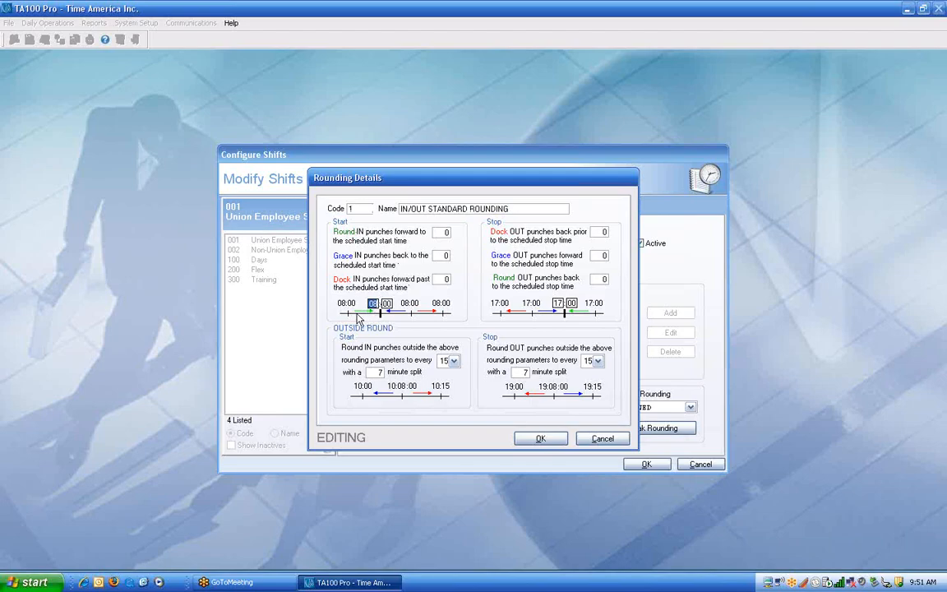
left_click(438, 234)
type("15")
key("Tab")
type("5")
key("Tab")
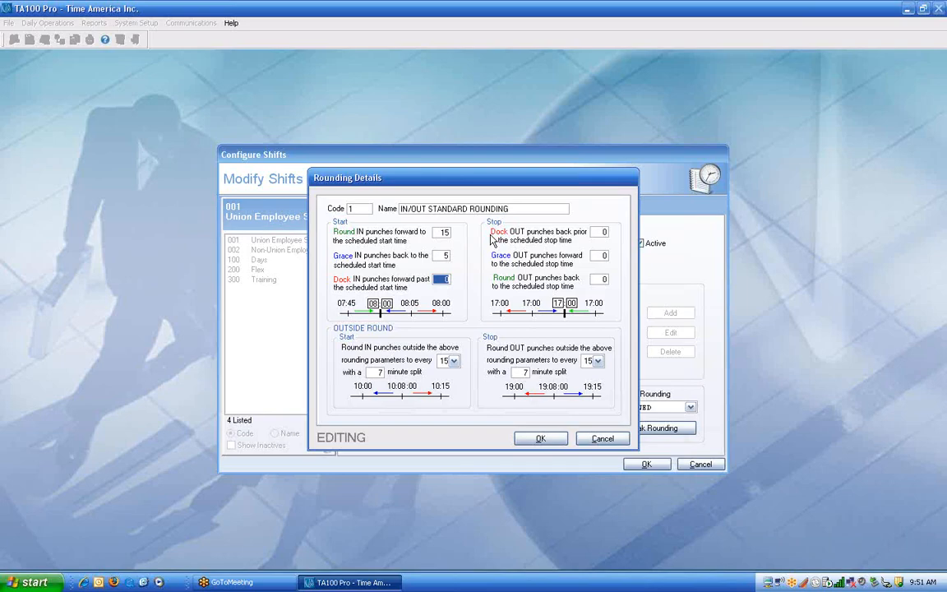
type("15")
key("Tab")
Review the outside-round interval choices and the minute split for IN punches.
left_click(453, 362)
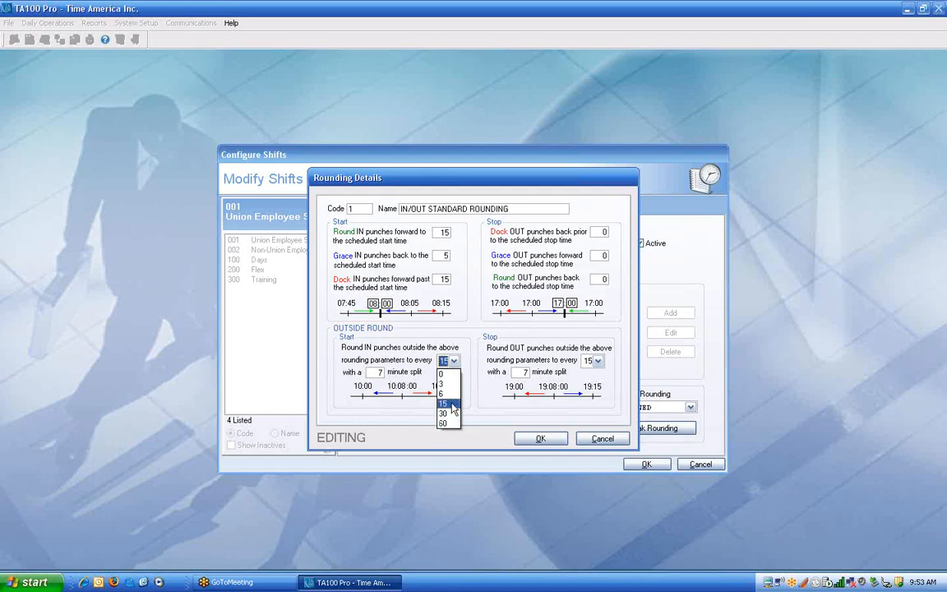
left_click(453, 329)
left_click_drag(371, 373, 392, 369)
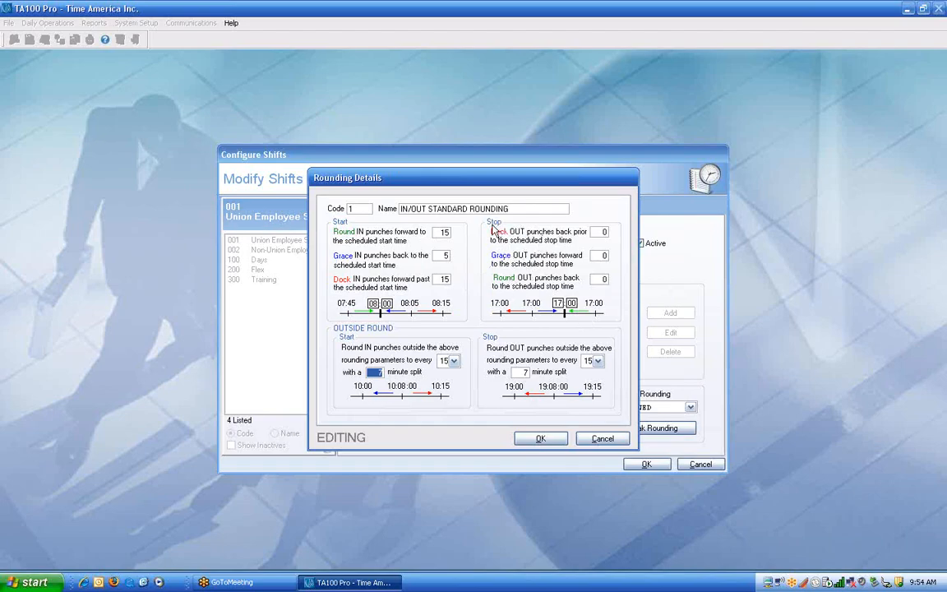
Set the Stop rounding for OUT punches to Dock 15, Grace 5 and Round 15.
left_click(599, 232)
type("15")
key("Tab")
key("Tab")
key("shift+Tab")
type("5")
key("Tab")
type("15")
key("Tab")
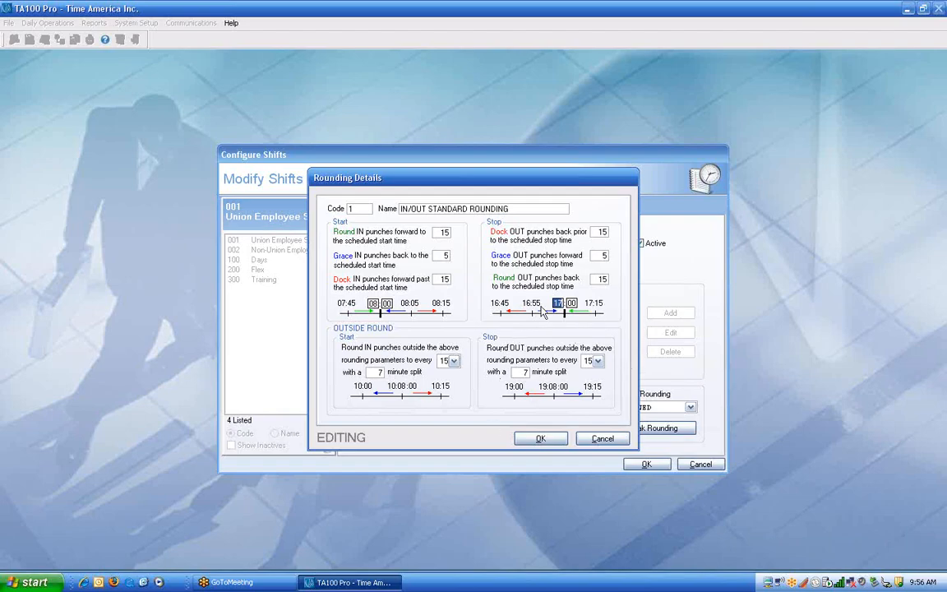
Try outside rounding of OUT punches to every 30 minutes with a 15 minute split.
left_click(597, 361)
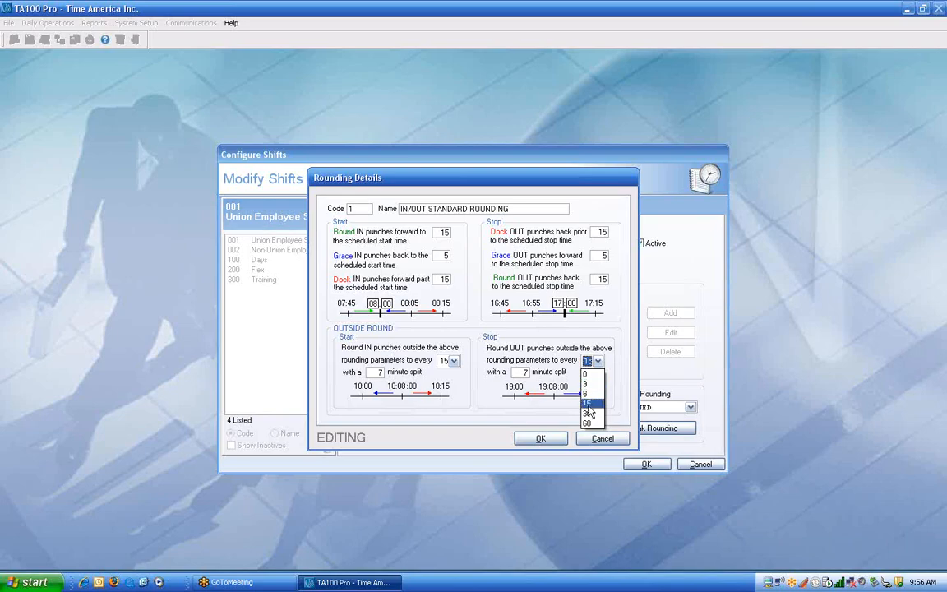
left_click(588, 374)
left_click(600, 368)
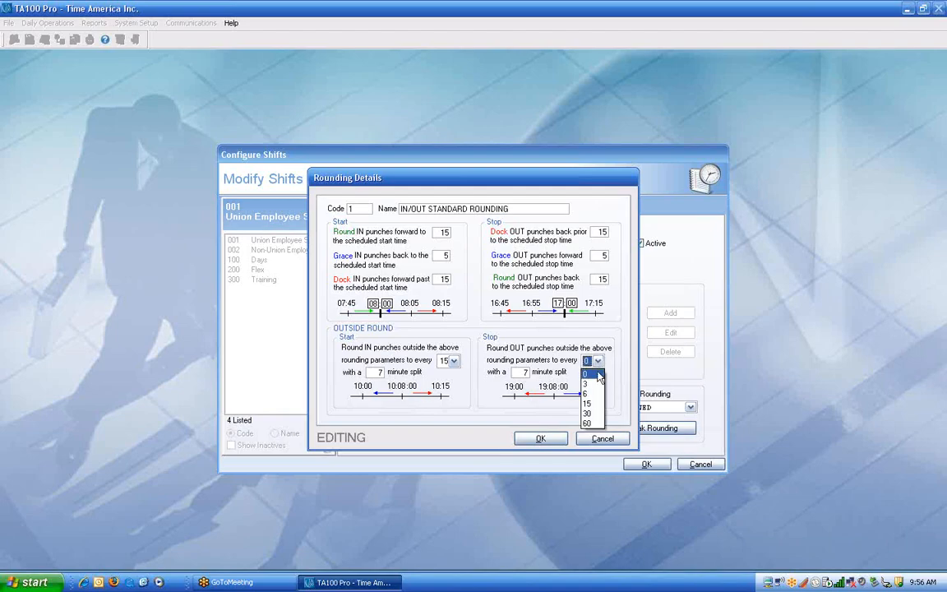
left_click(589, 411)
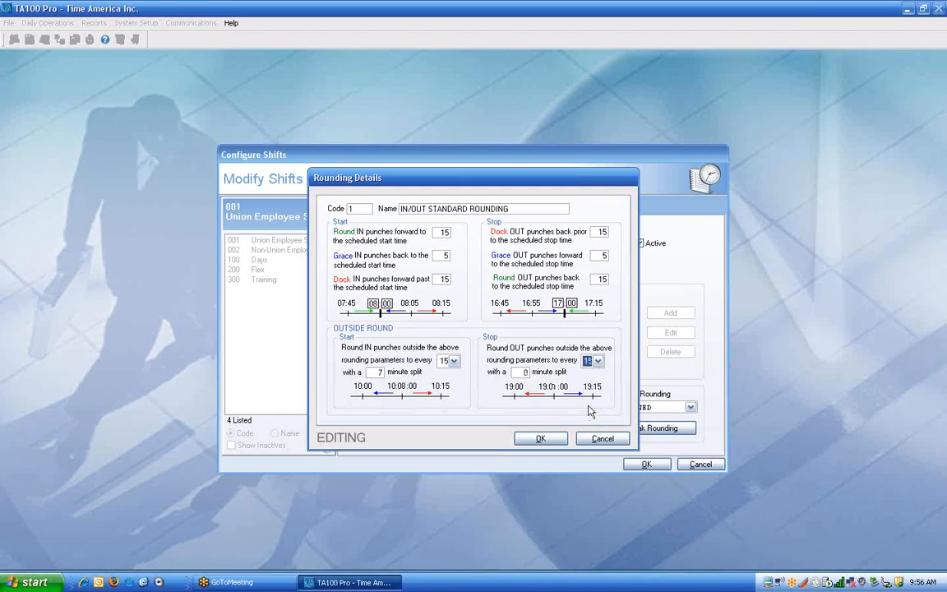
left_click(599, 361)
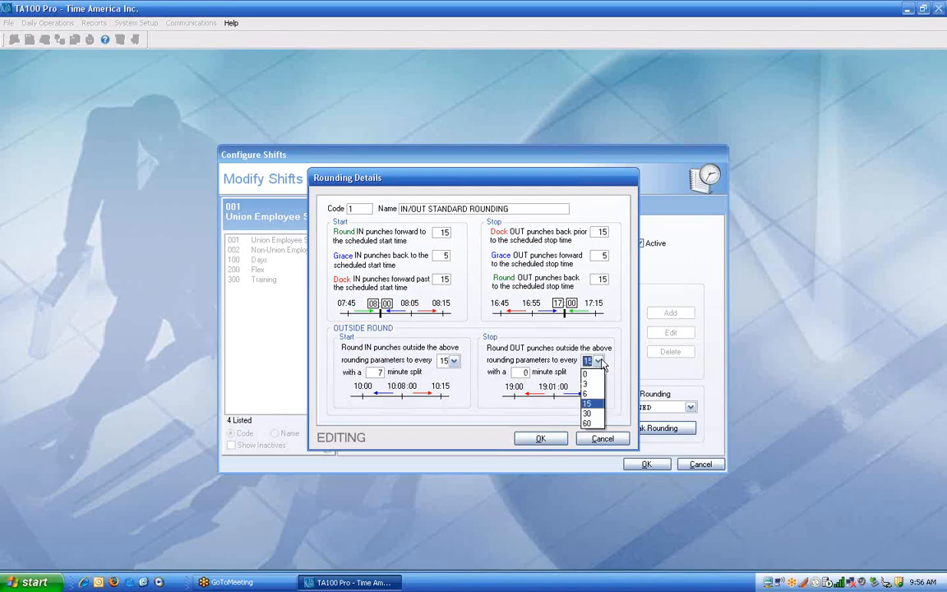
left_click(587, 412)
double_click(524, 371)
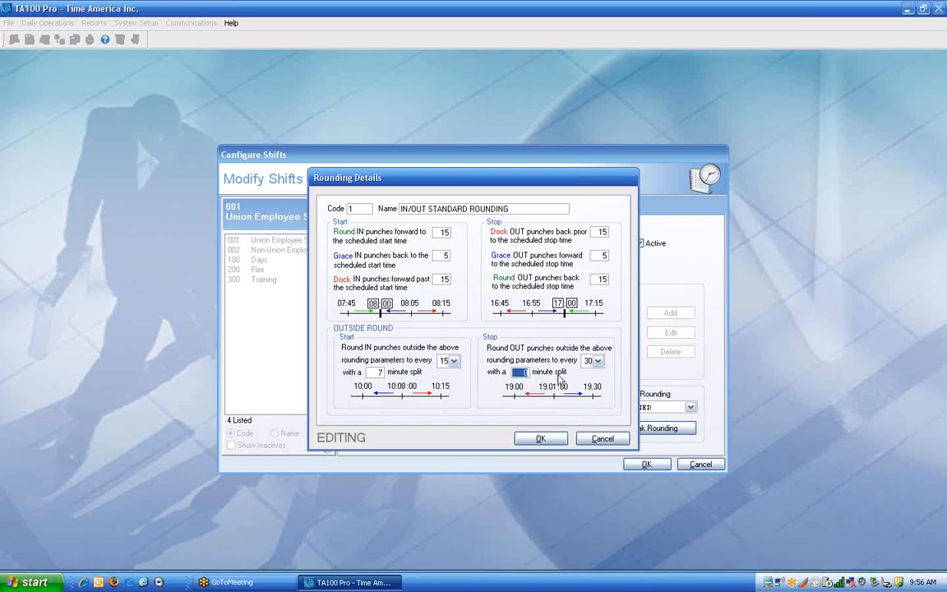
type("15")
key("Tab")
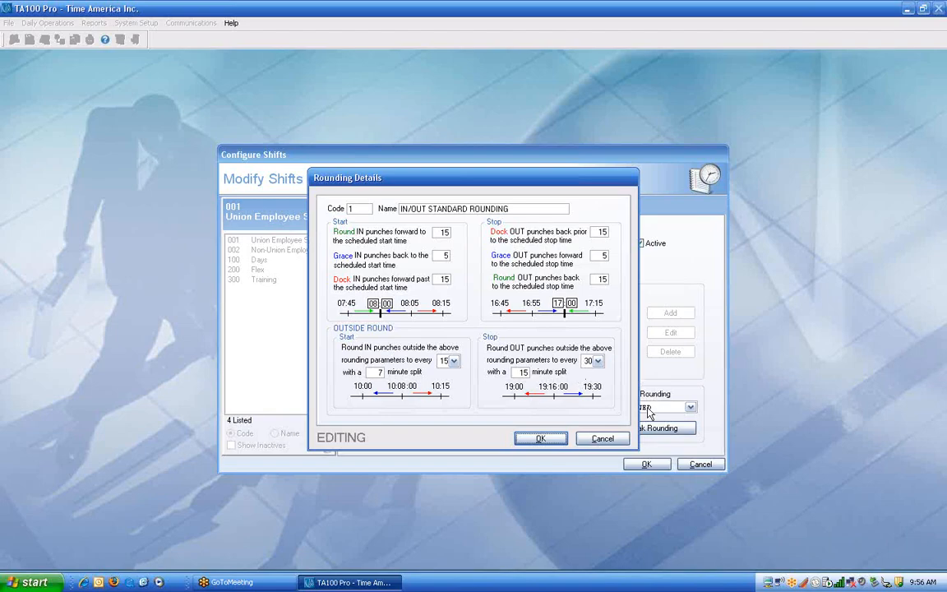
Set outside rounding of OUT punches to every 15 minutes with a 7 minute split and save the rounding details.
left_click(598, 360)
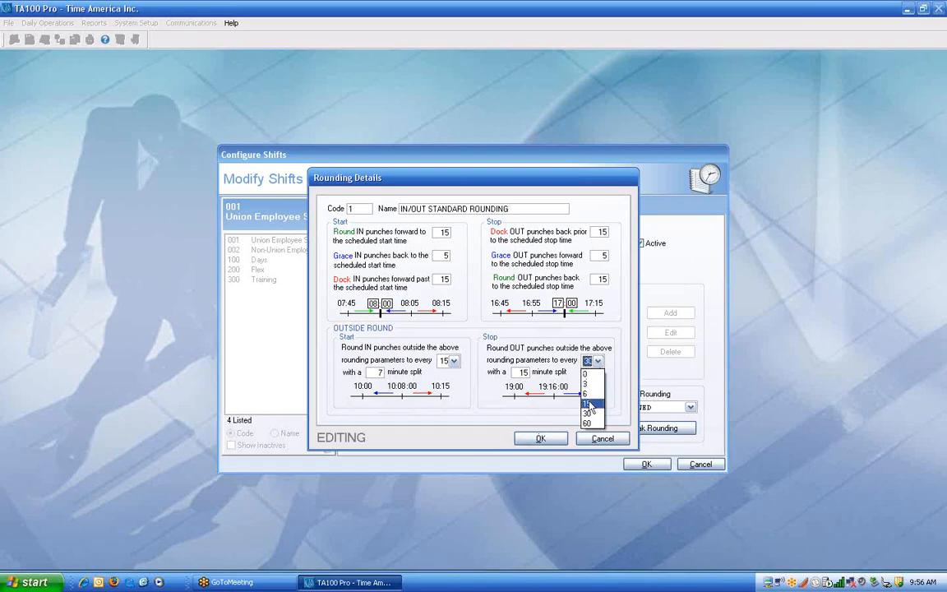
left_click(589, 404)
double_click(523, 372)
type("7")
key("Tab")
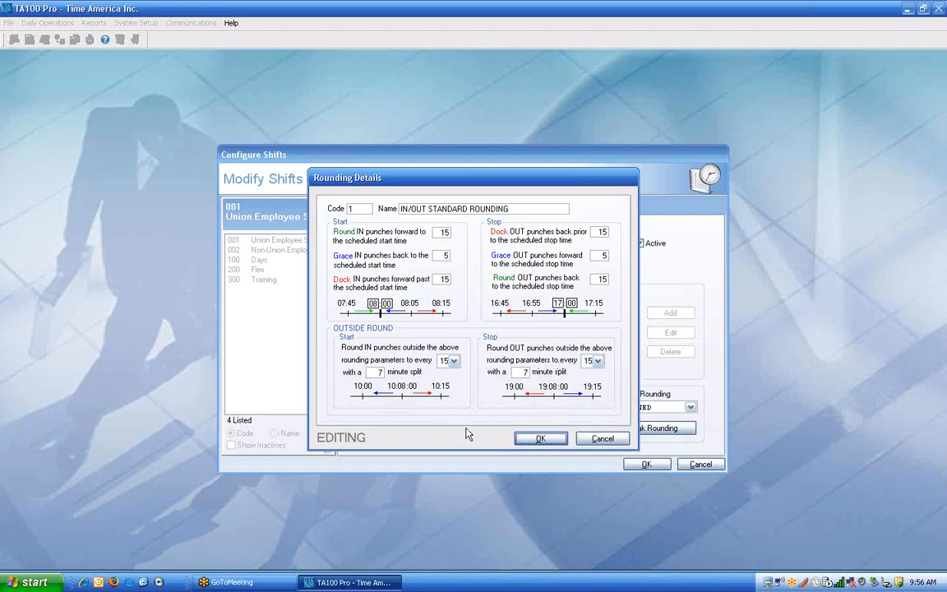
left_click(541, 439)
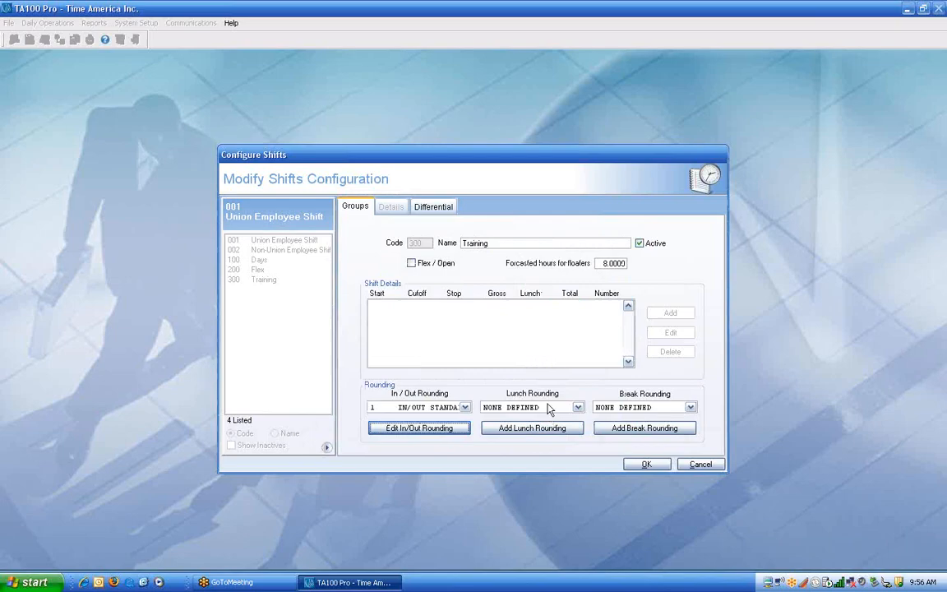
Assign LUNCH STANDARD ROUNDING as the Training shift's lunch rounding and open its rounding details.
left_click(579, 407)
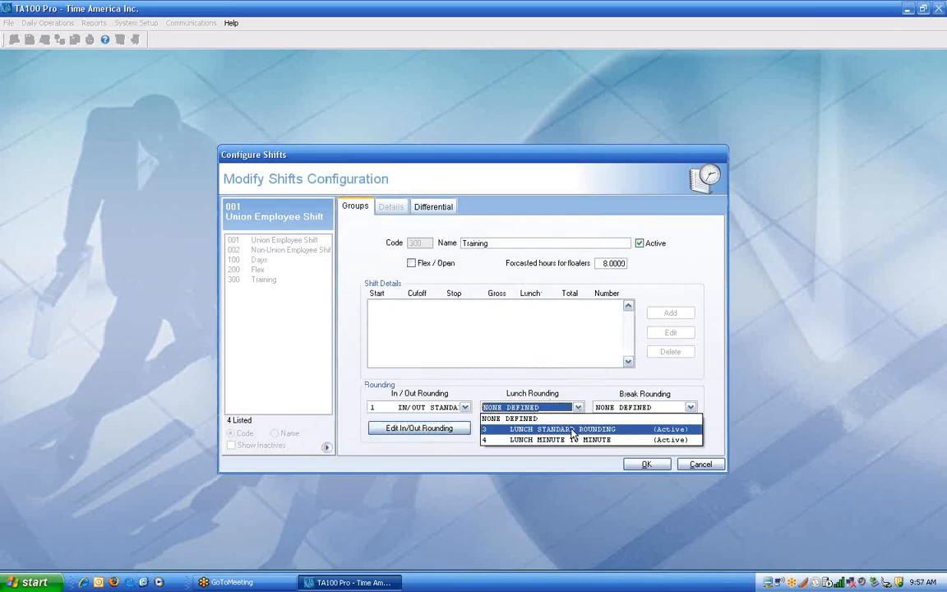
left_click(573, 429)
left_click(559, 435)
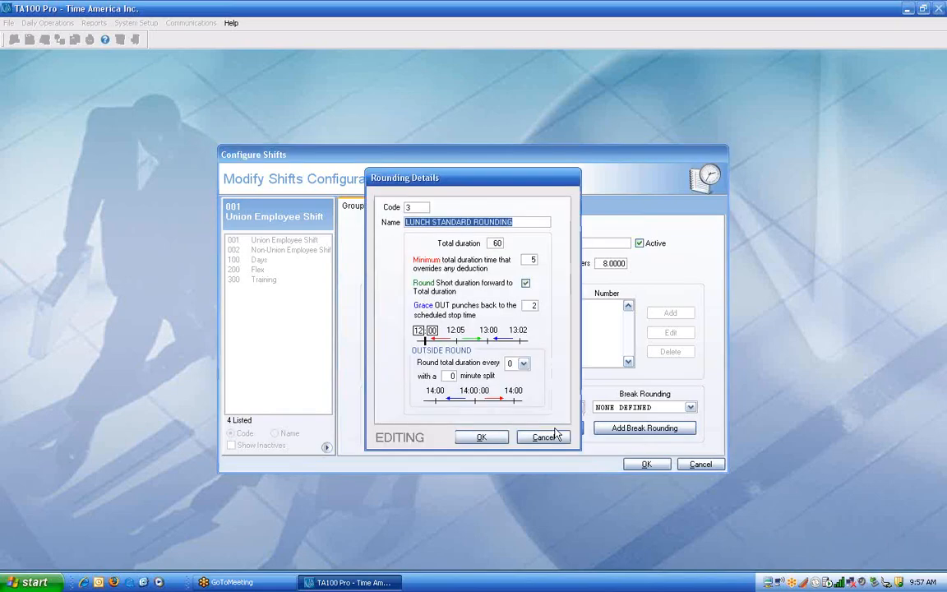
Review the lunch rounding's total duration, minimum, grace and outside-round interval, and accept the details.
double_click(494, 243)
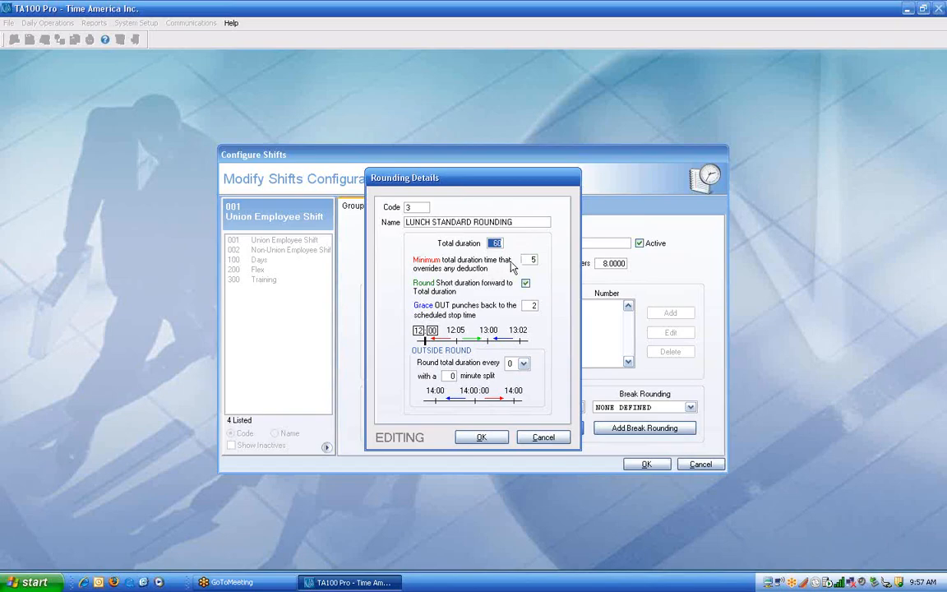
key("Tab")
left_click(531, 305)
double_click(531, 304)
left_click(524, 363)
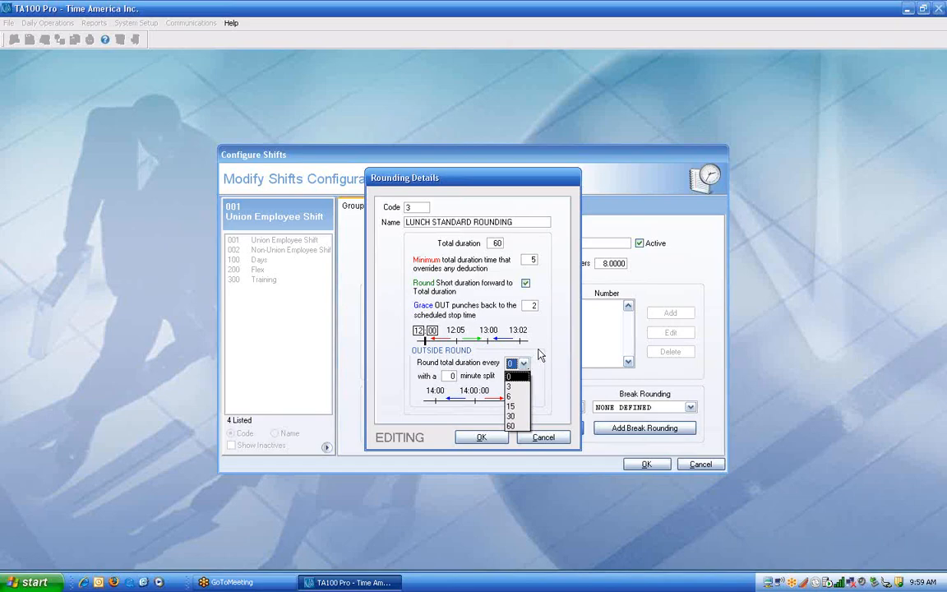
left_click(526, 365)
left_click(480, 437)
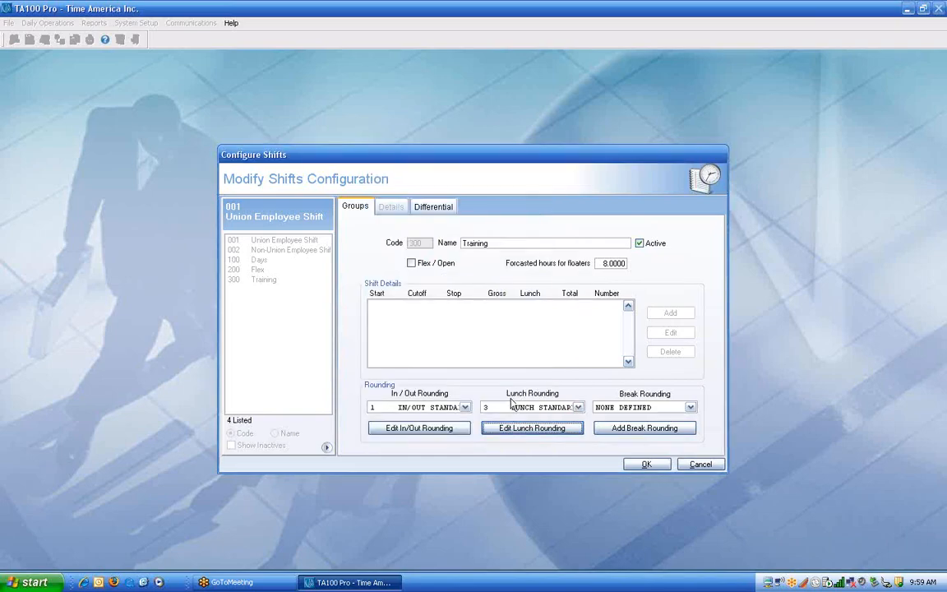
Try BREAK STANDARD ROUNDING as the break rounding, review its details and cancel out of them.
left_click(691, 408)
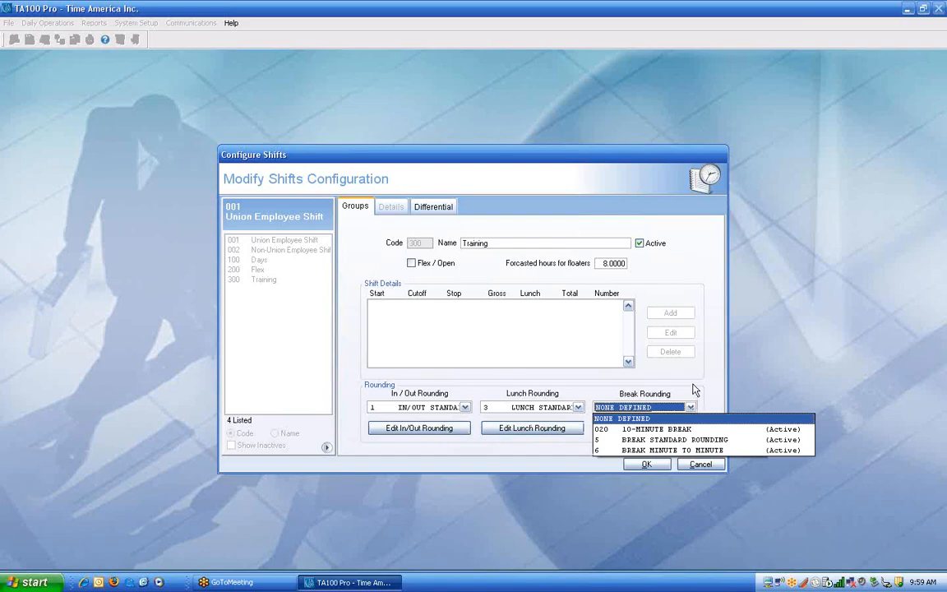
left_click(693, 389)
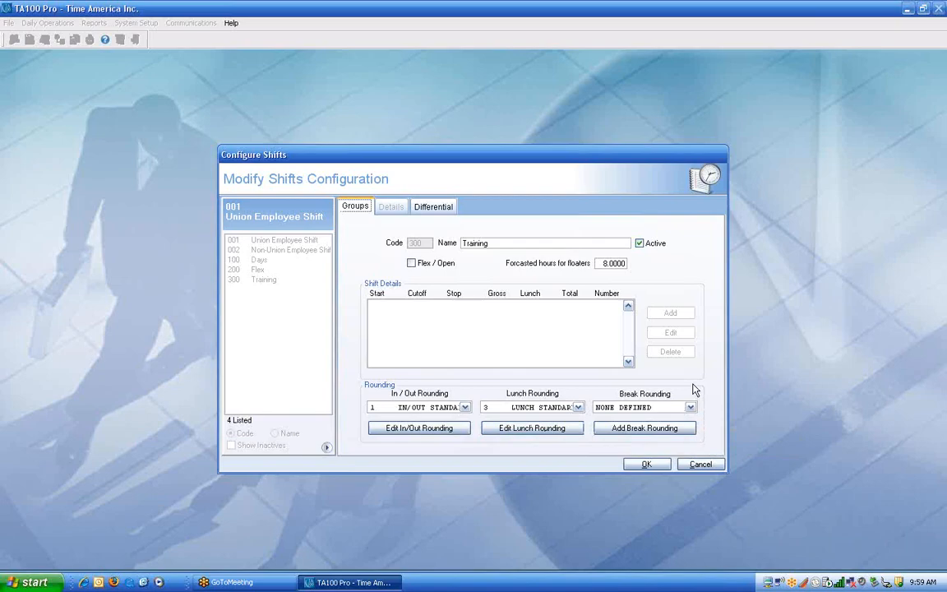
left_click(690, 407)
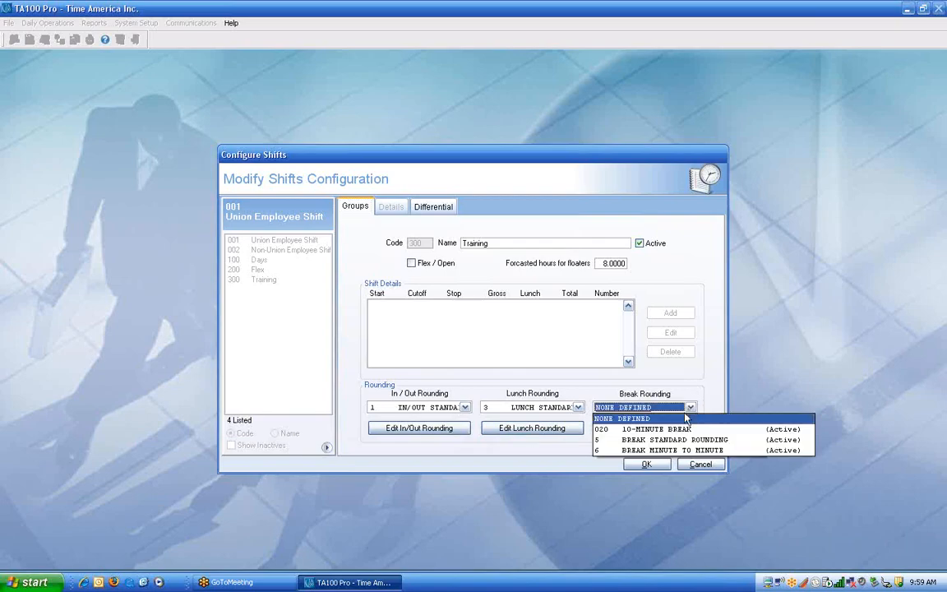
left_click(671, 440)
left_click(671, 429)
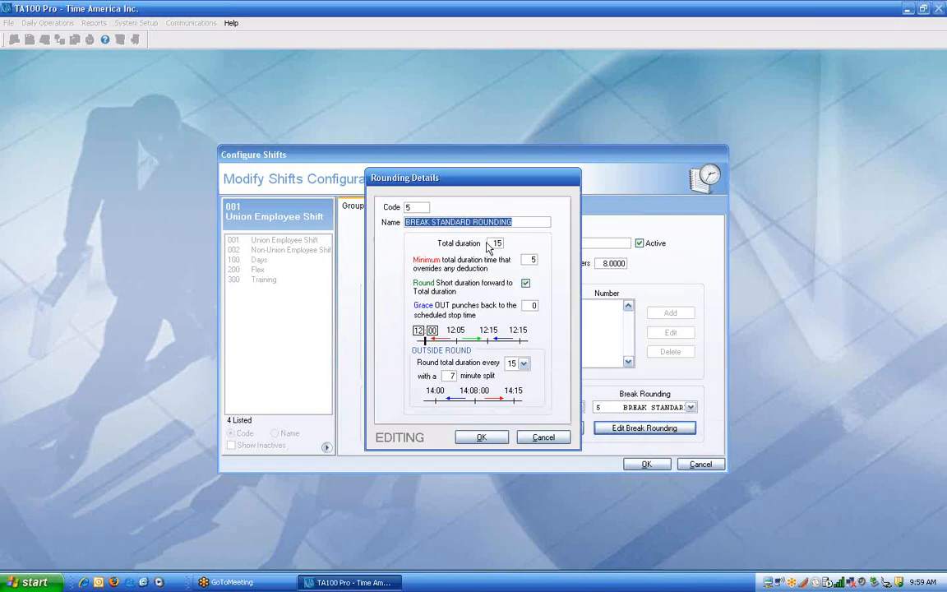
key("Tab")
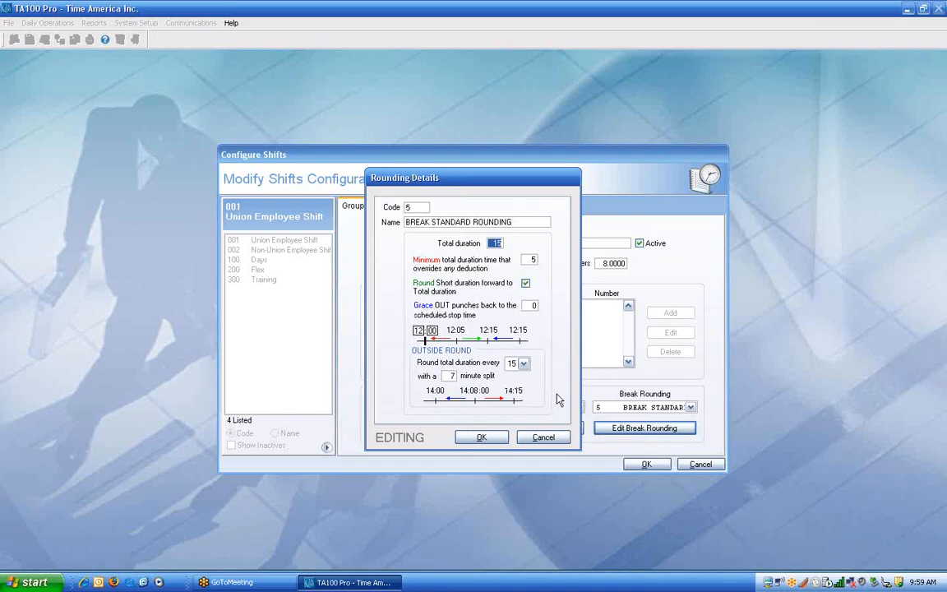
left_click(544, 437)
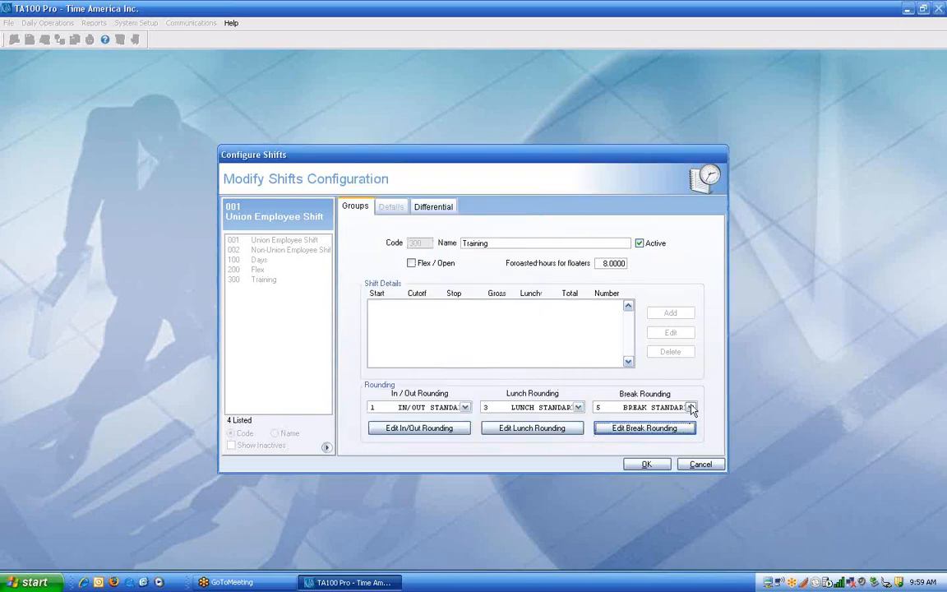
Set the break rounding to NONE DEFINED and save the Training shift.
left_click(690, 407)
left_click(676, 420)
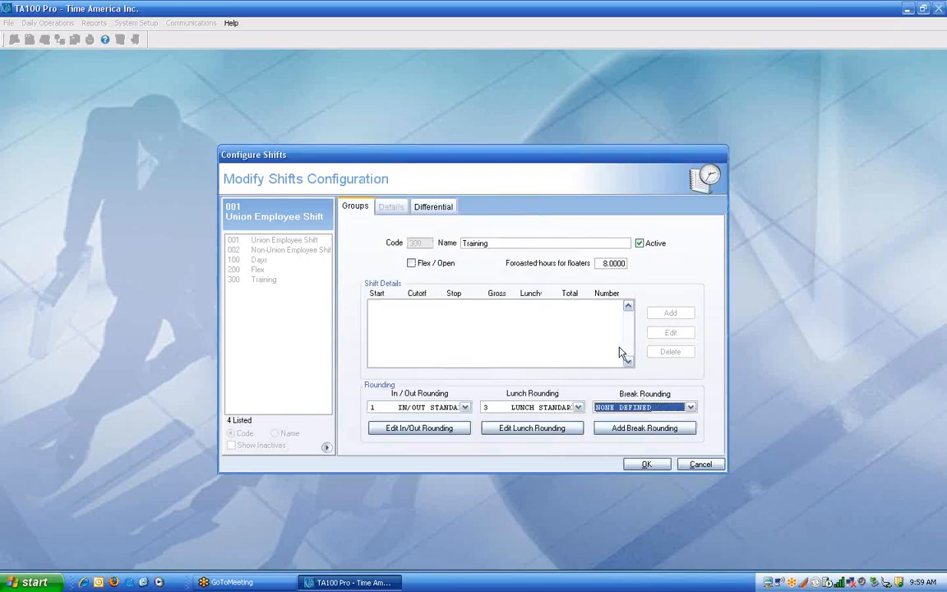
left_click(644, 466)
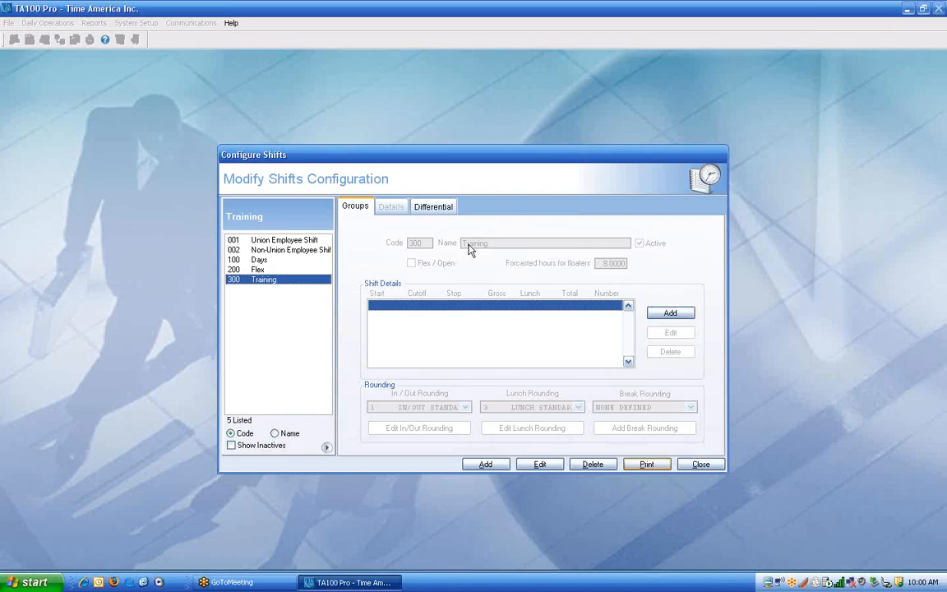
Add shift detail 001 to the Training shift with start 06:00, cutoff 06:30 and stop 15:00, processed on In.
left_click(672, 313)
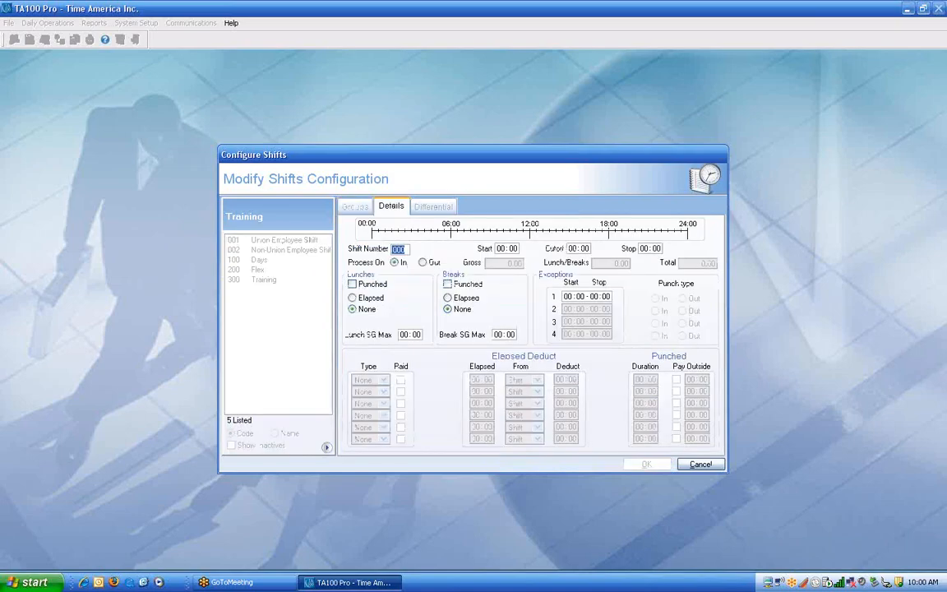
type("001")
key("Tab")
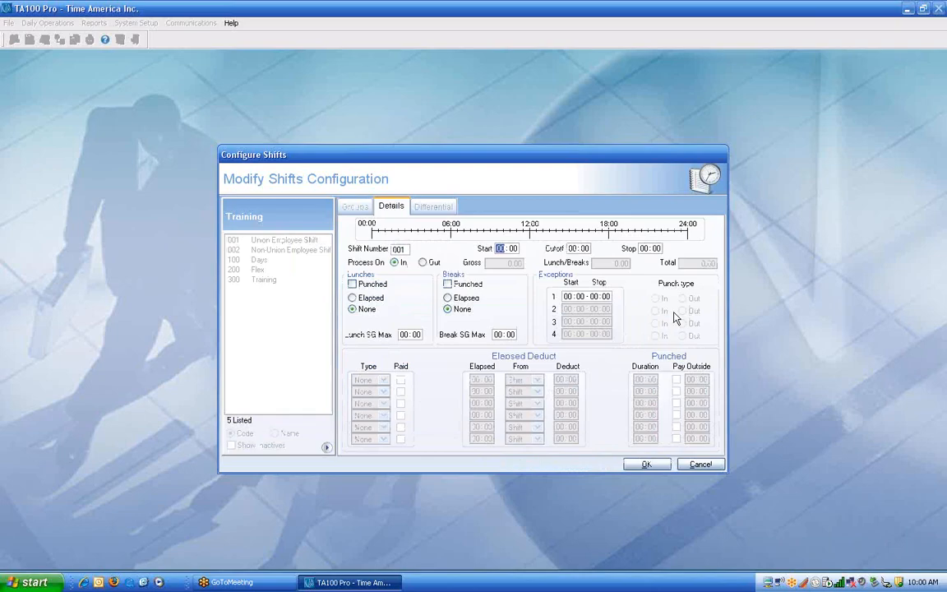
type("08")
key("Tab")
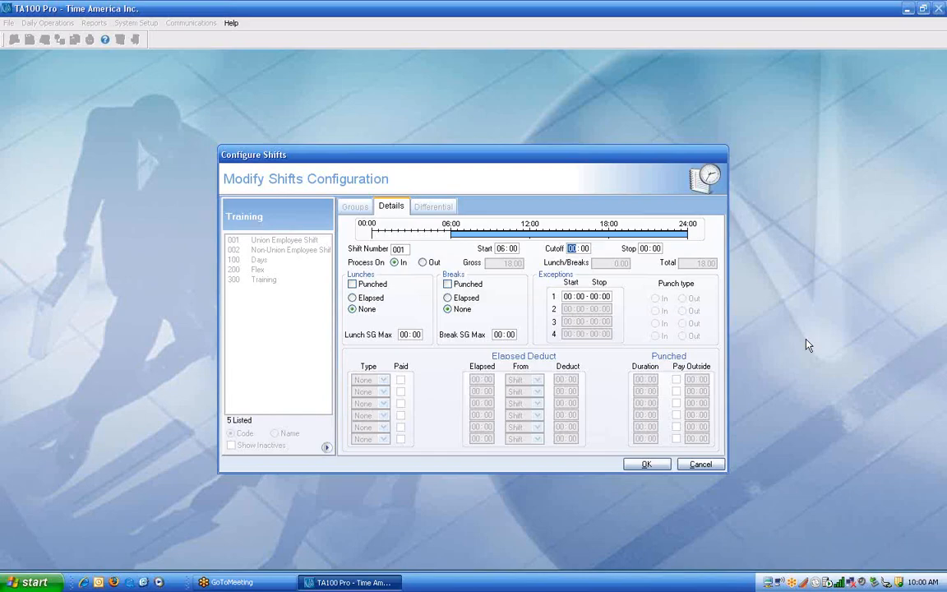
type("08:")
type("30")
type("15")
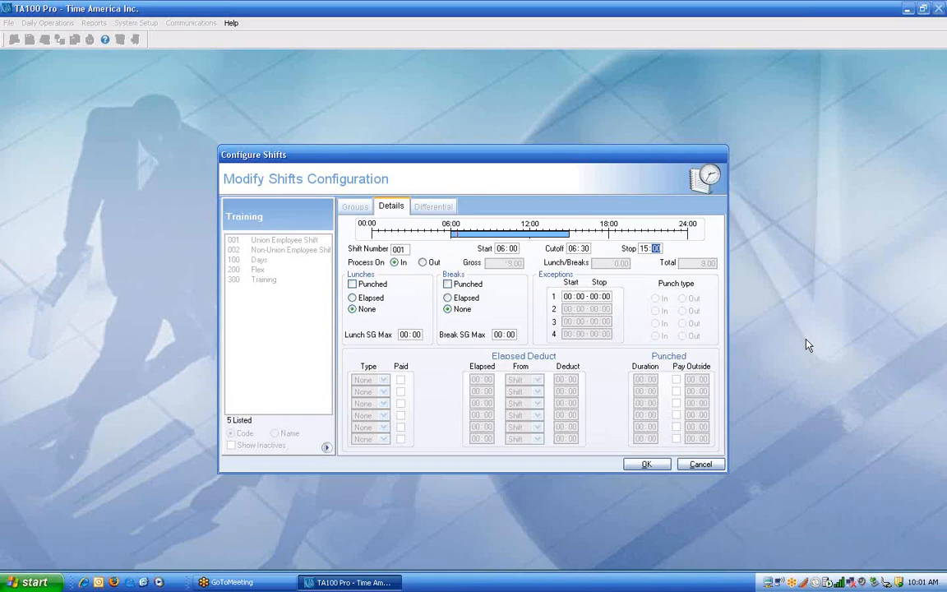
key("Tab")
left_click(396, 261)
Enable punched and elapsed lunches for shift 001 and set the first deduction row to an unpaid Lunch.
left_click(351, 284)
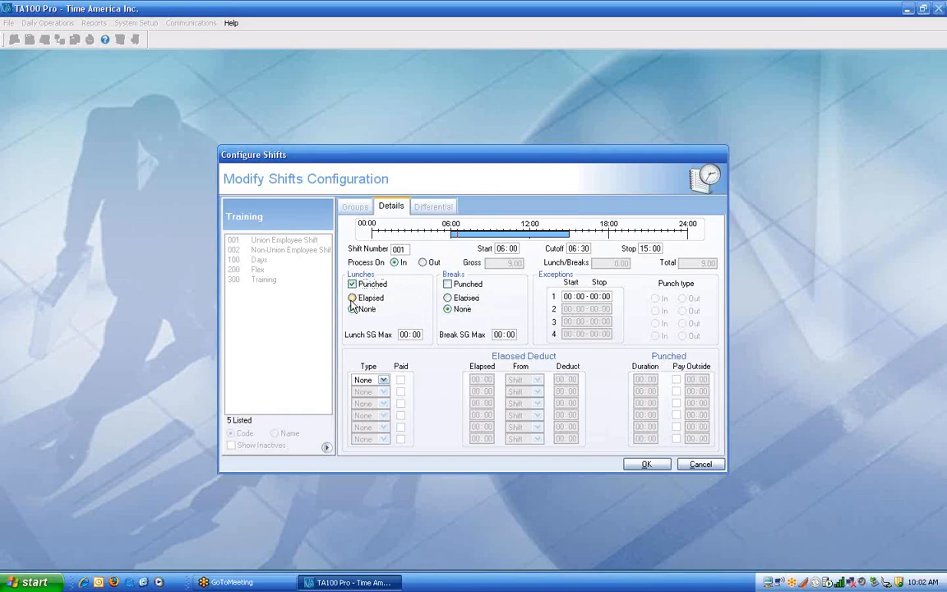
left_click(353, 299)
left_click(383, 380)
left_click(376, 394)
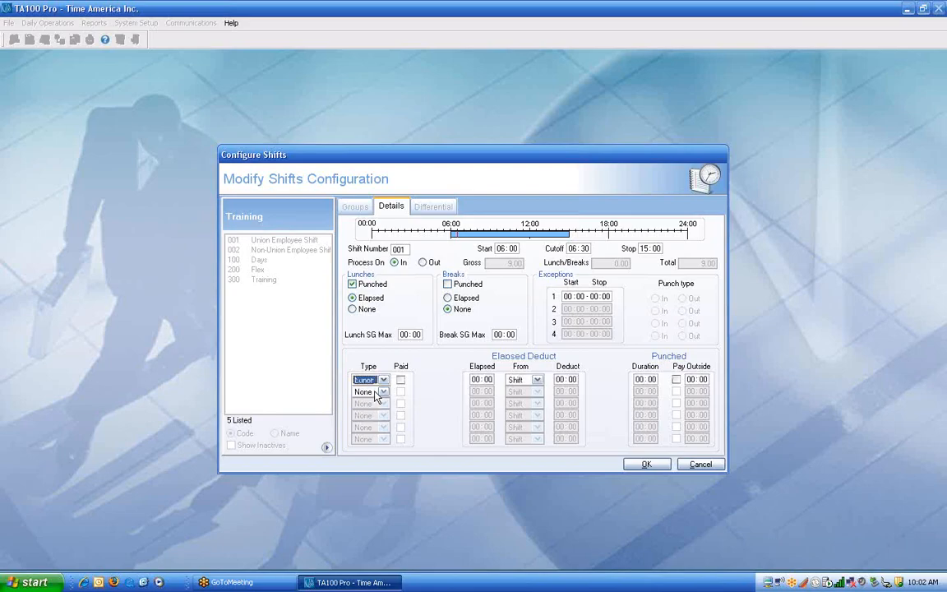
left_click(401, 381)
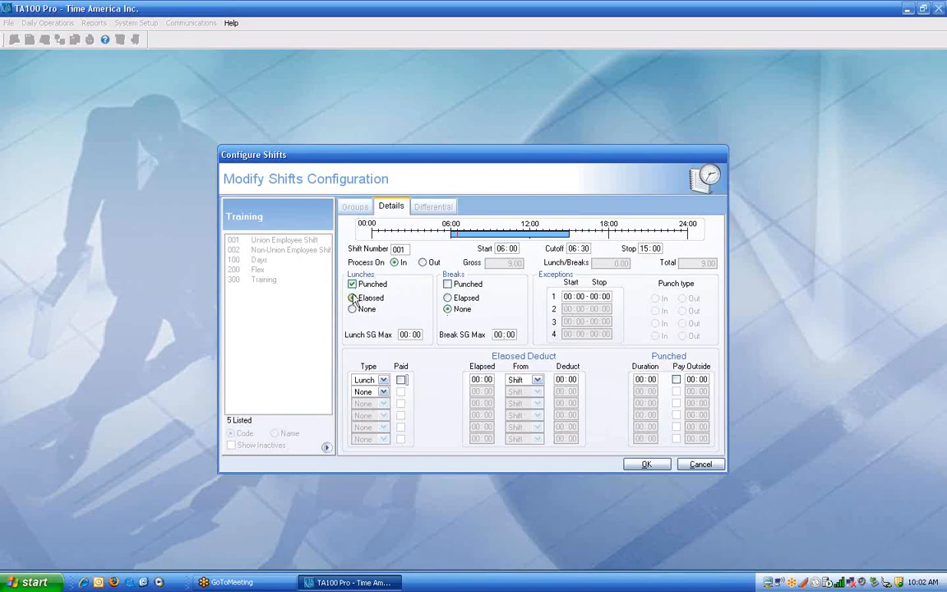
Set the Lunch row to deduct 01:00 after 06:00 elapsed from Shift, with a punched duration of 01:00.
left_click(479, 380)
type("06")
key("Tab")
left_click(538, 381)
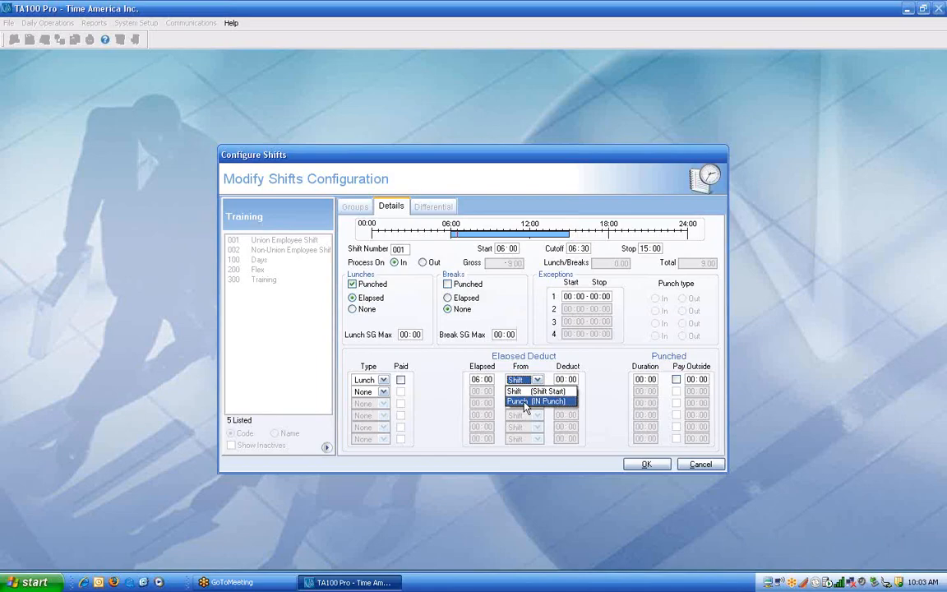
left_click(524, 393)
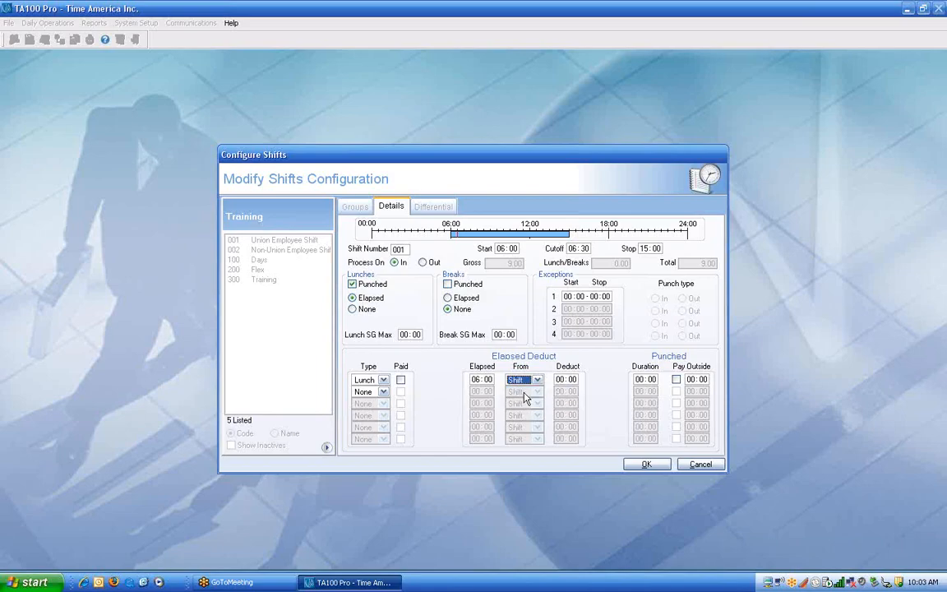
key("Tab")
type("01")
key("Tab")
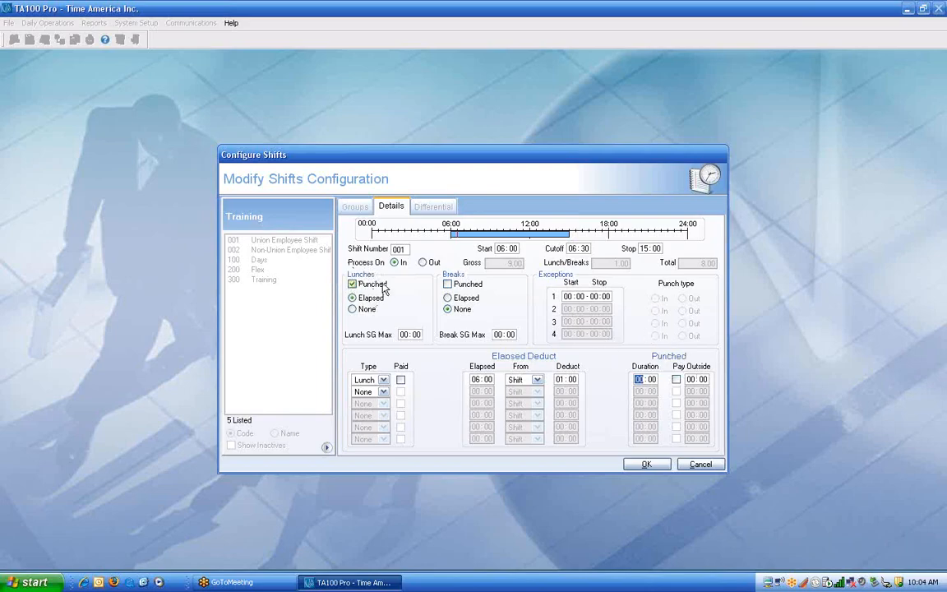
type("01")
Try the Lunch row's Pay and Paid options with an outside value of 15, and reset them.
left_click(677, 380)
type("15")
key("Tab")
left_click(401, 380)
left_click(706, 379)
key("Delete")
key("Delete")
type("00")
left_click(676, 380)
left_click(401, 380)
Set the Lunch SG Max of shift 001 to 01:15.
left_click(406, 336)
type("01:15")
key("Tab")
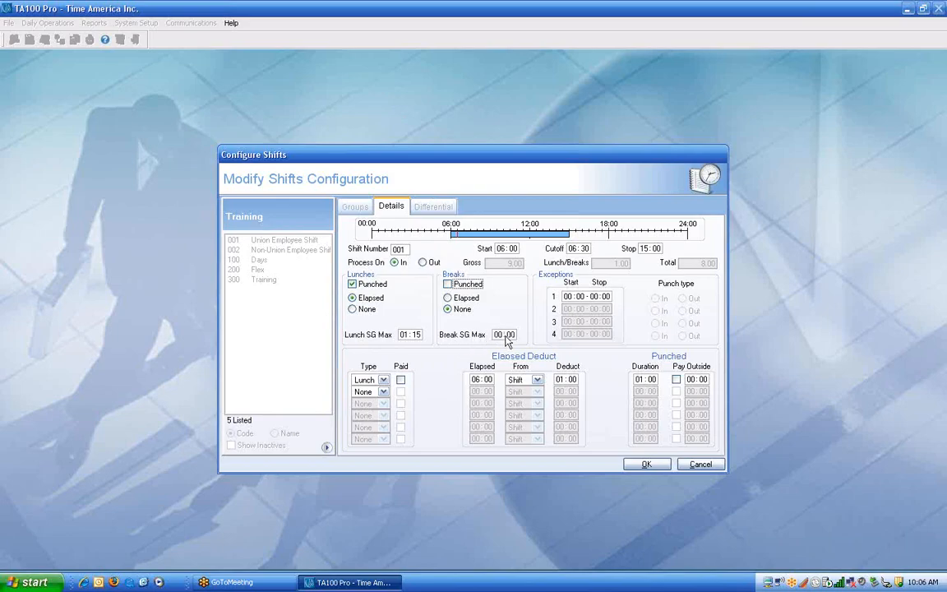
Try punched and elapsed breaks with a Break SG Max of 00:20 and a paid Break in the second row.
type("20")
key("Tab")
left_click(448, 285)
left_click(450, 298)
left_click(380, 391)
left_click(374, 414)
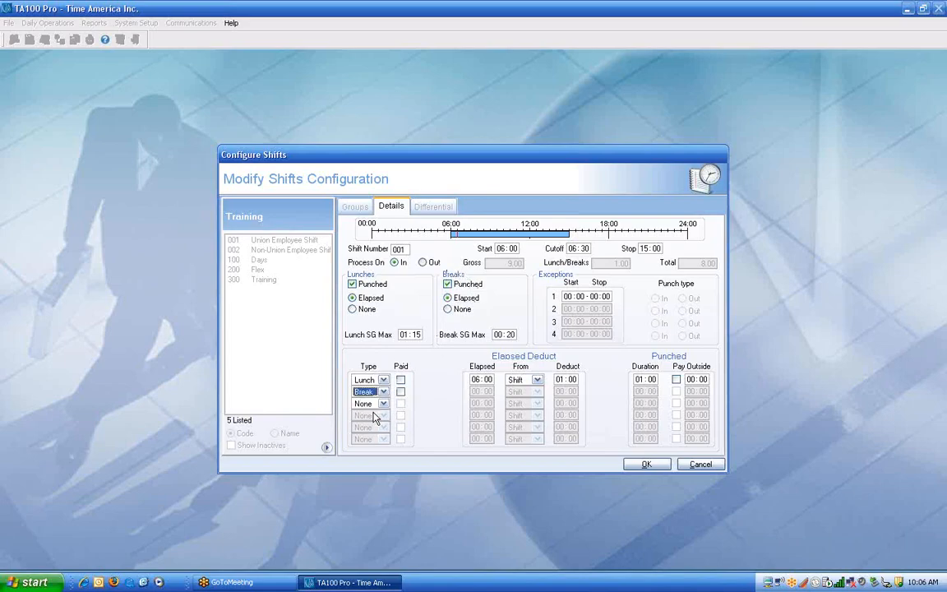
left_click(401, 392)
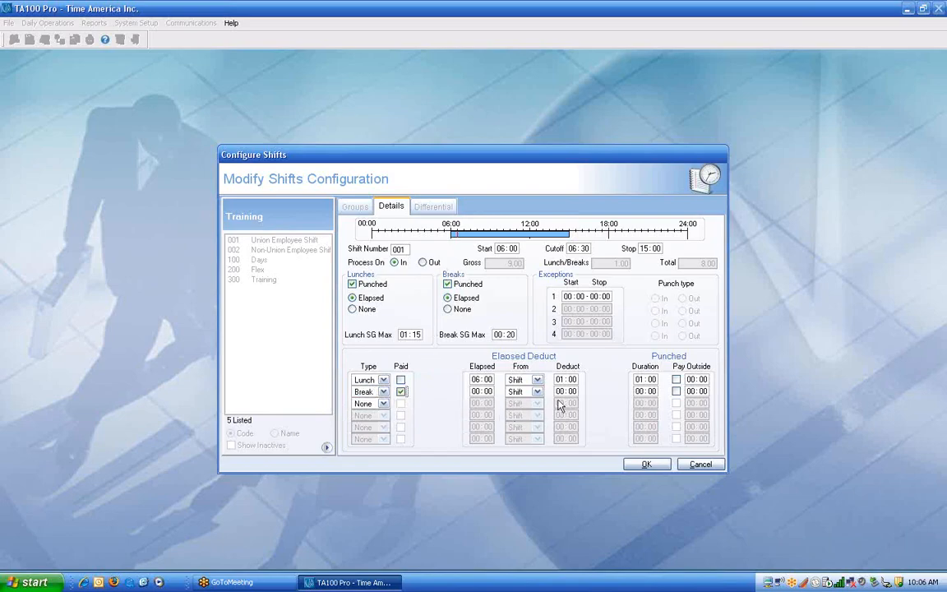
Try non-elapsed breaks with a 00:15 punched duration, and remove the Break row and punched breaks again.
left_click(461, 311)
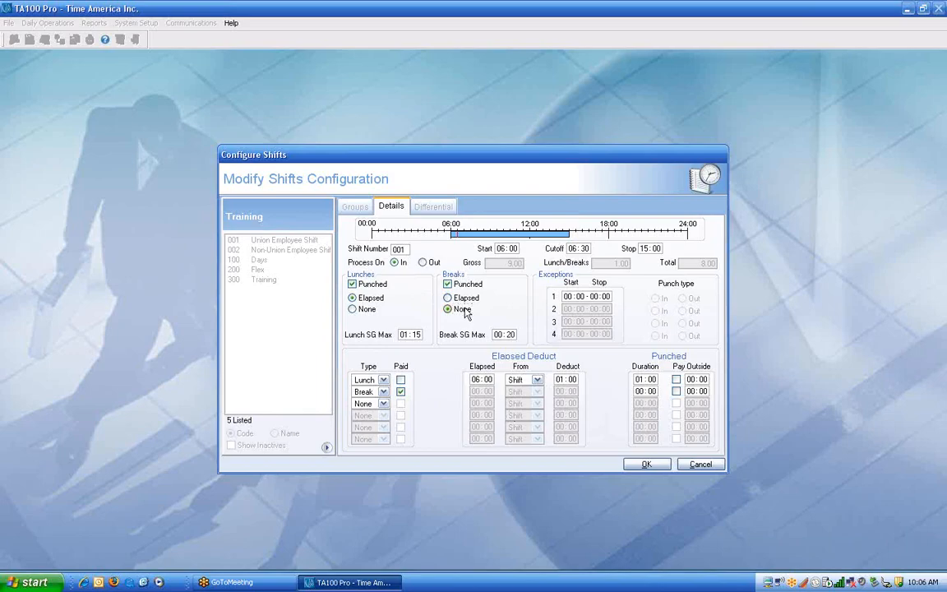
left_click(648, 392)
type("15")
left_click(402, 393)
left_click(371, 391)
left_click(364, 423)
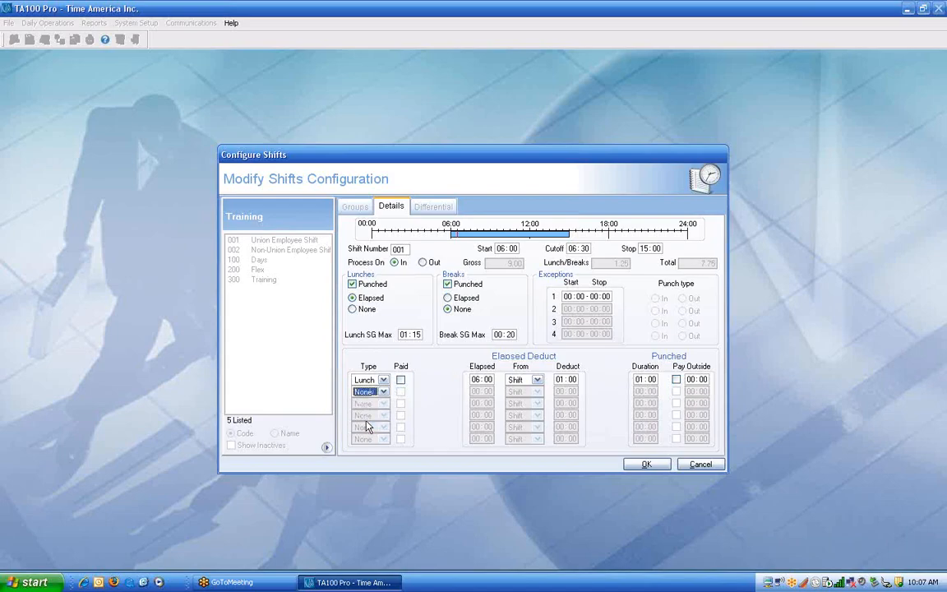
left_click(448, 284)
Define exceptions 06:01–06:30 for In punches and 14:30–14:59 for Out punches, and save shift 001.
left_click(567, 295)
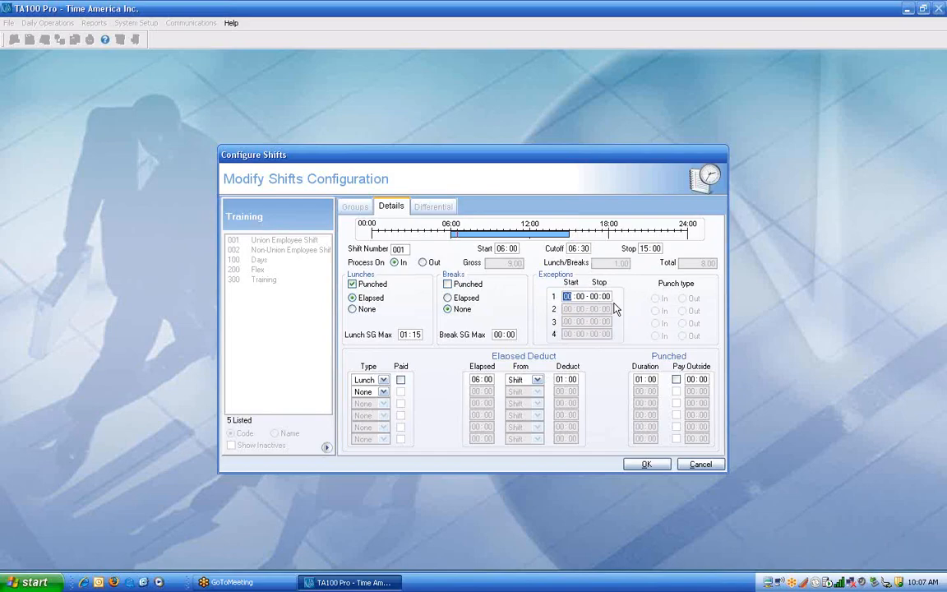
type("06:01 - 06:30")
left_click(656, 298)
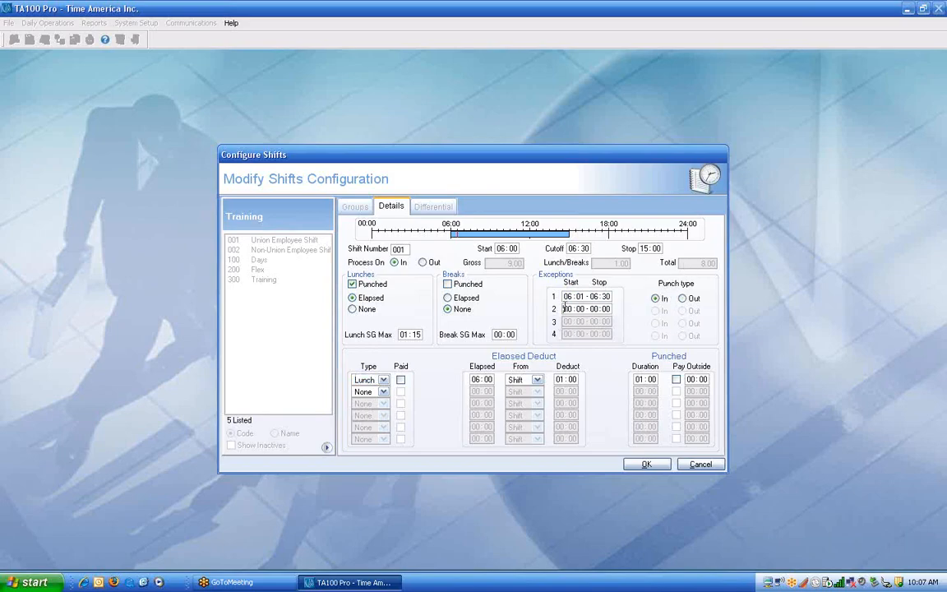
left_click(564, 308)
type("14:30 - 14:59")
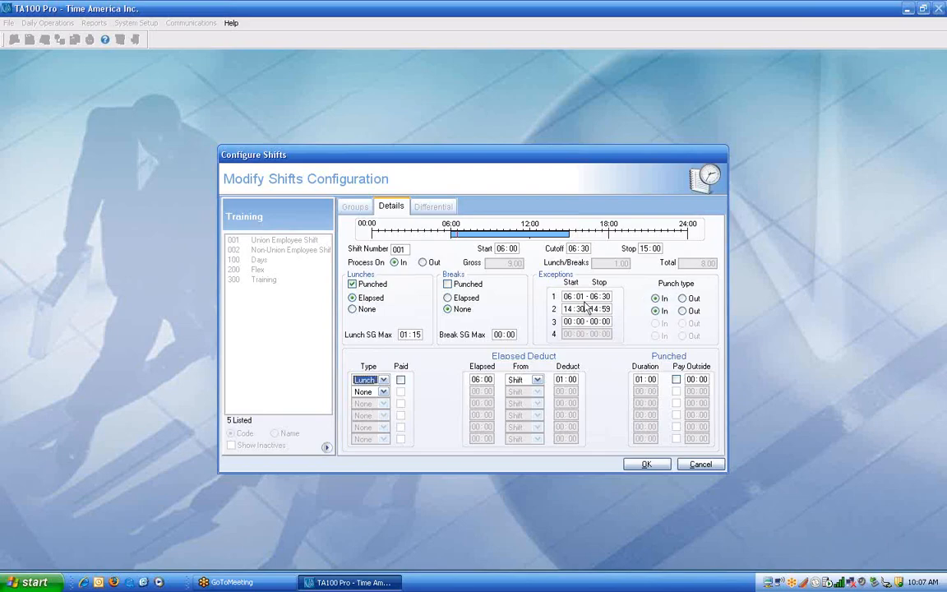
left_click(683, 311)
left_click(645, 465)
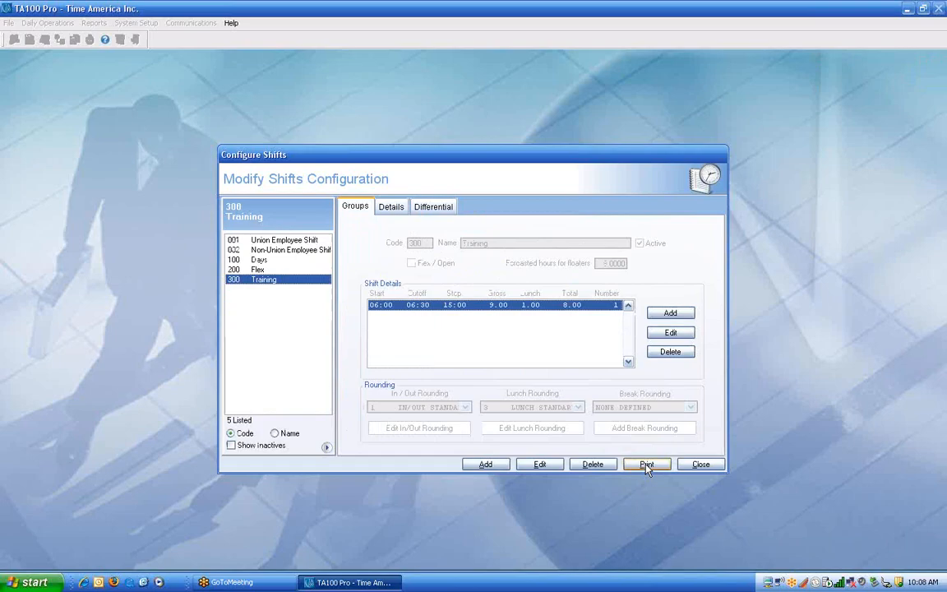
Add shift detail 002 with start 07:00, cutoff 07:30 and stop 16:00.
left_click(670, 313)
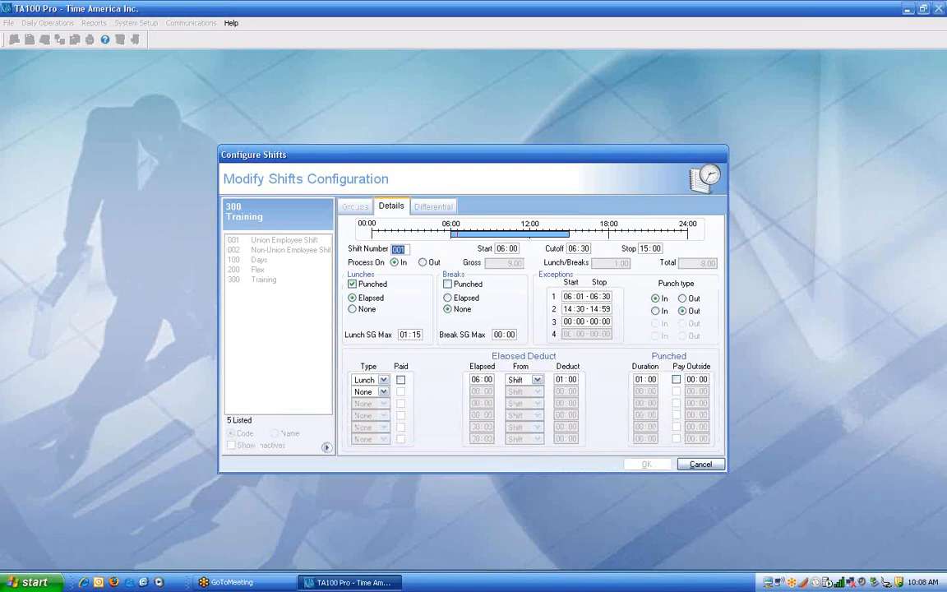
type("002")
key("Tab")
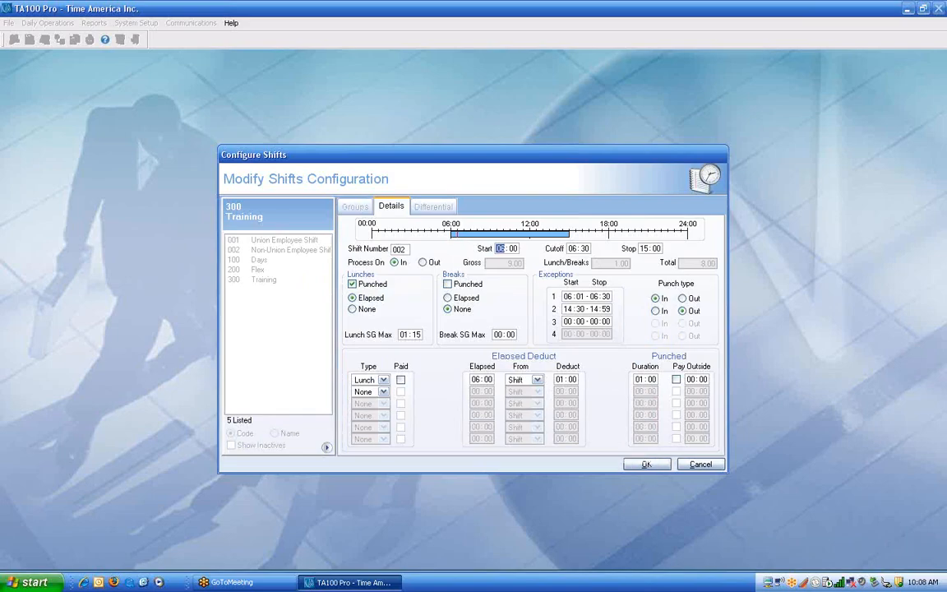
type("07")
type("0730")
type("16")
Set shift 002's exceptions to 07:01–07:30 and 15:30–15:59, and save the shift detail.
left_click(567, 298)
type("07")
type("01")
type("07")
type("30")
type("15")
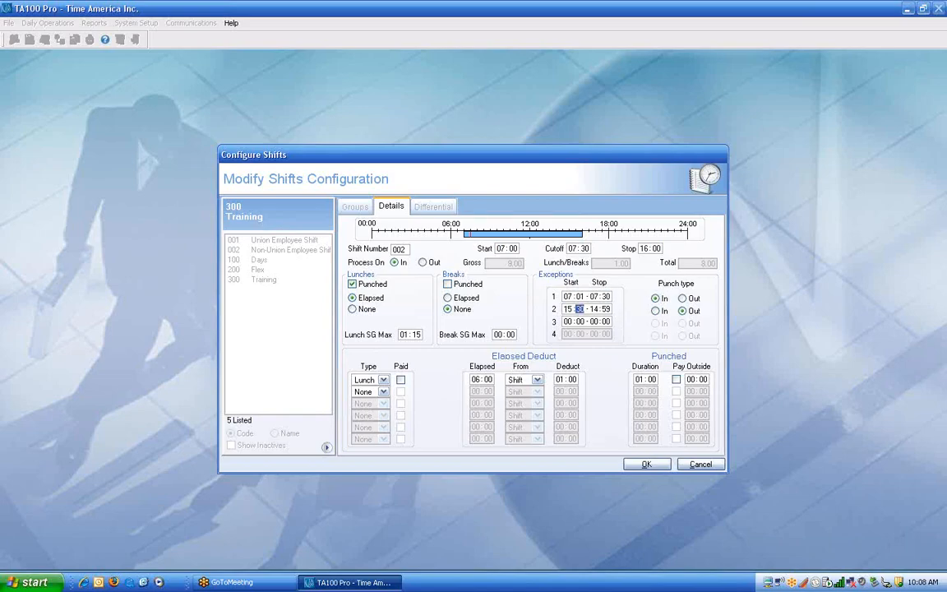
type("3015")
left_click(646, 465)
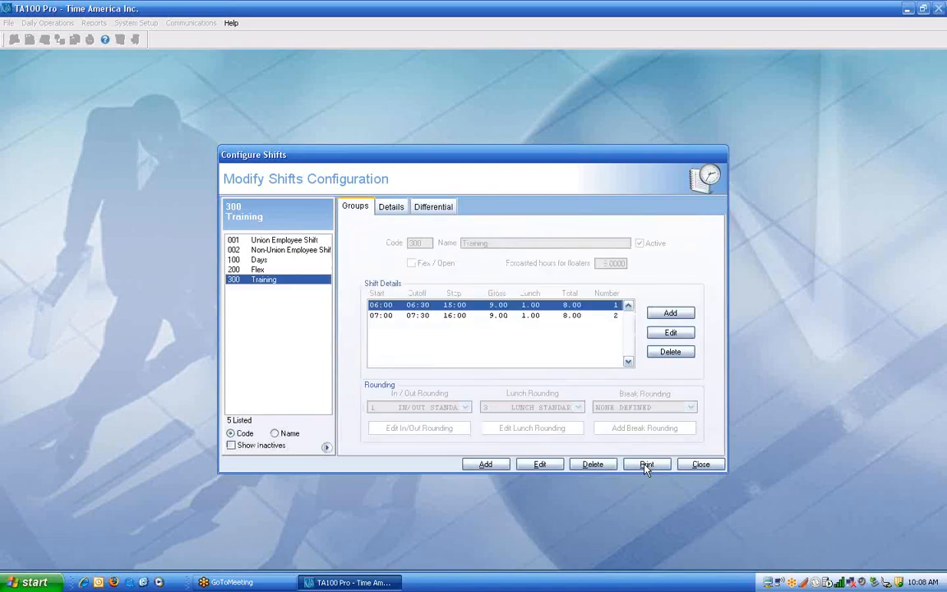
Add shift detail 003 based on the 07:00 shift, with start 08:00, cutoff 08:30 and stop 17:00.
left_click(388, 317)
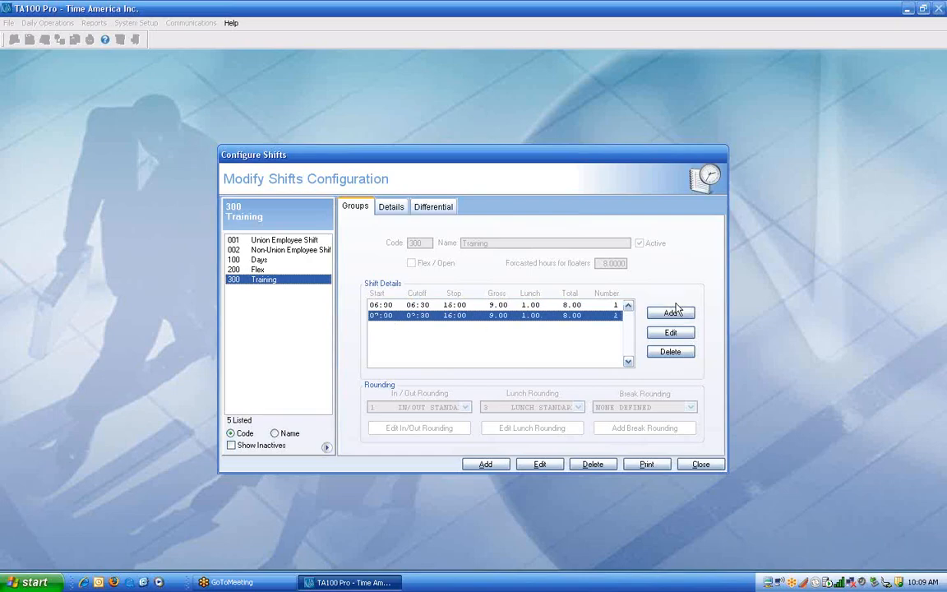
left_click(670, 332)
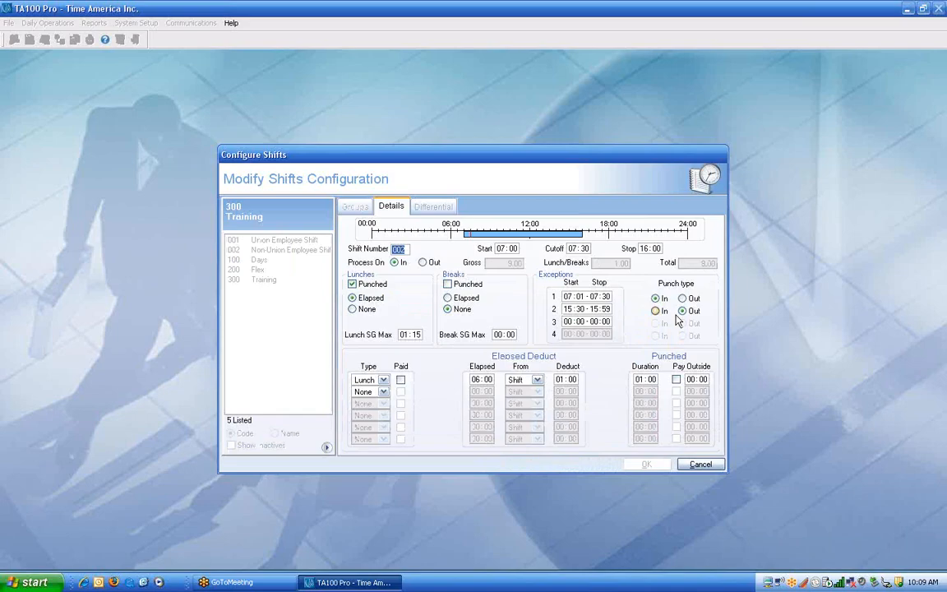
type("003")
key("Tab")
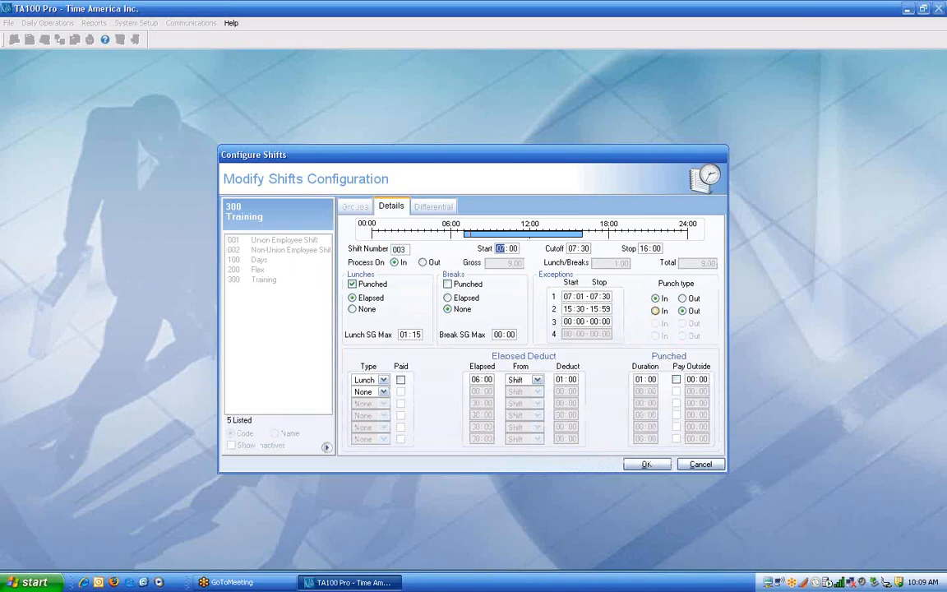
type("080008")
type("30")
type("17")
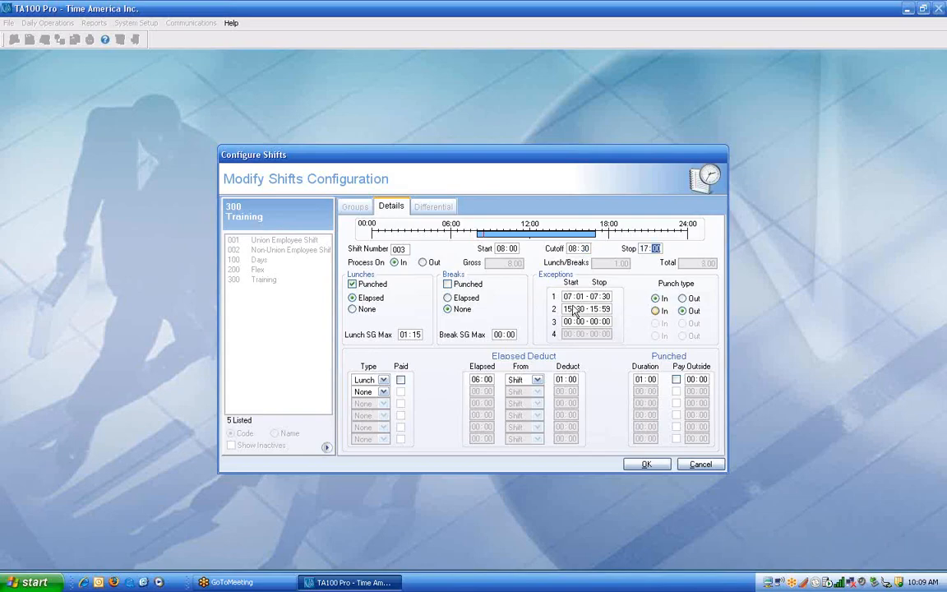
Set shift 003's exceptions to 08:01–08:30 and 16:30–16:59, and save the shift detail.
left_click(566, 297)
type("08")
key("Tab")
type("08")
key("Tab")
type("16")
key("Tab")
type("16")
key("Tab")
left_click(648, 465)
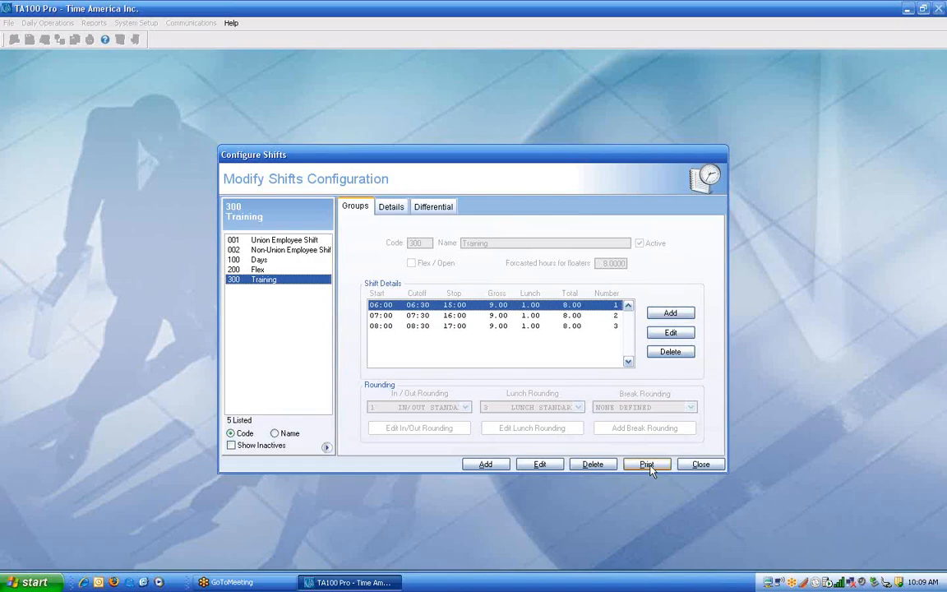
Add a 06:00–09:00 differential to the Training shift, using Differential - 1 on Sunday and Saturday, and save it.
left_click(431, 207)
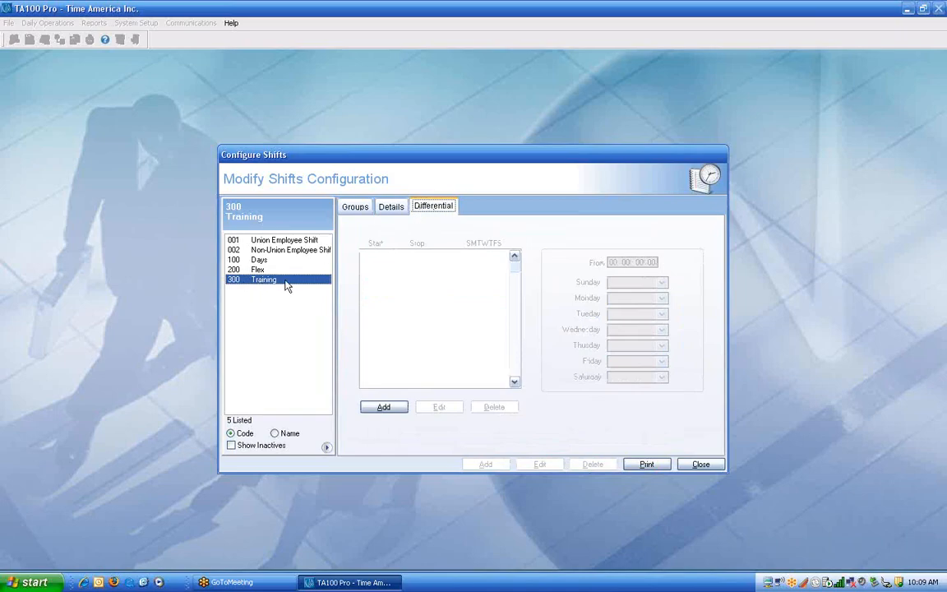
left_click(384, 408)
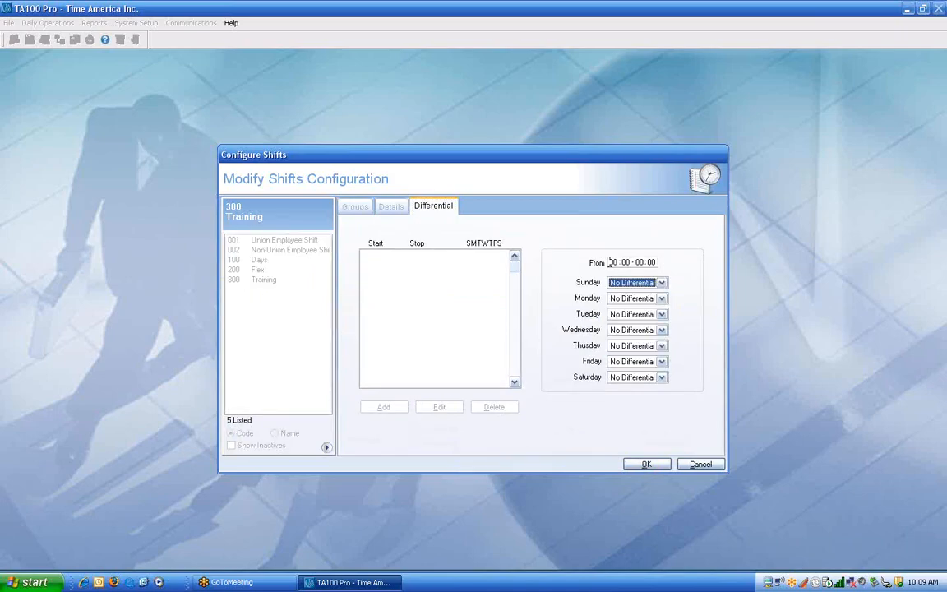
type("06 : ")
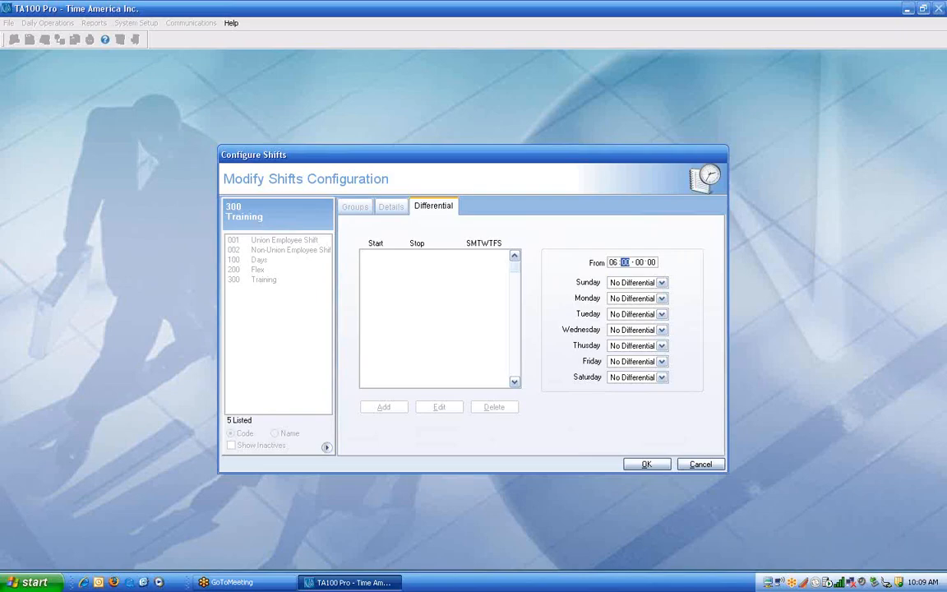
type("00 - 09")
left_click(662, 283)
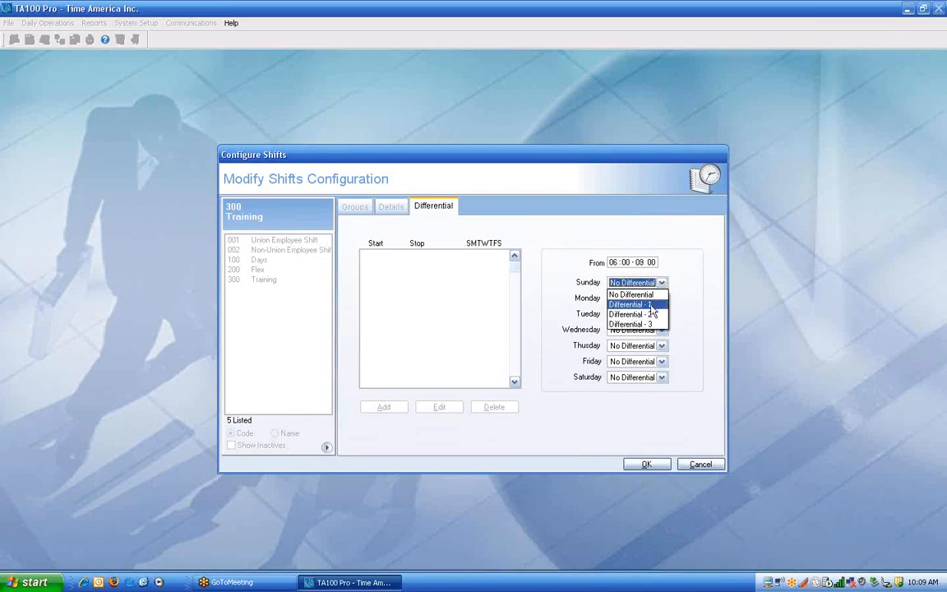
left_click(650, 305)
left_click(661, 377)
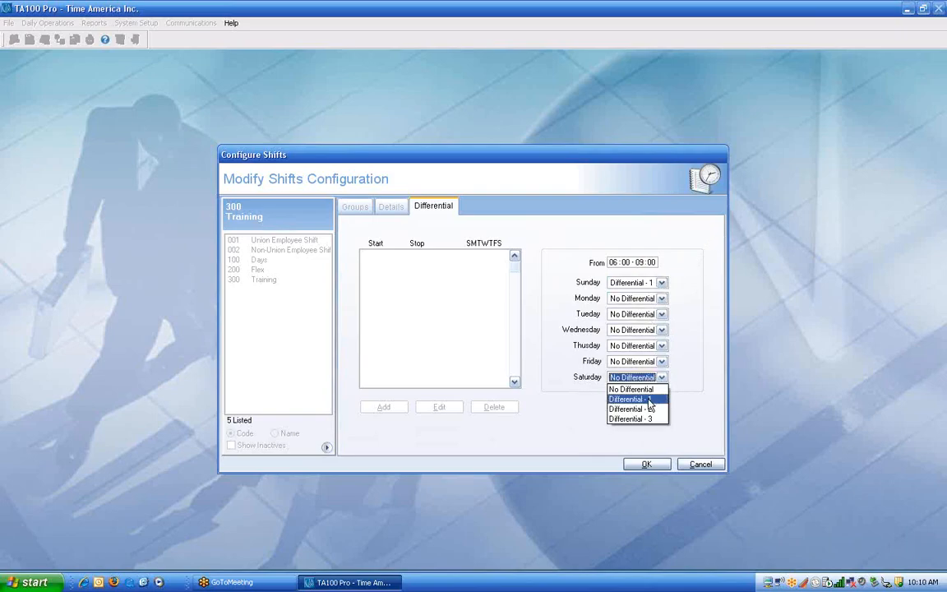
left_click(649, 400)
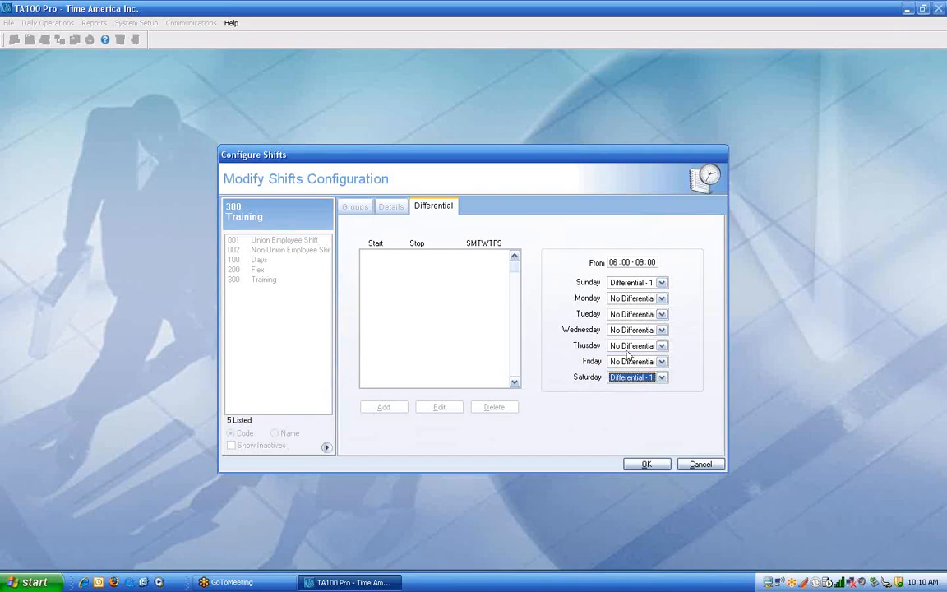
left_click(646, 464)
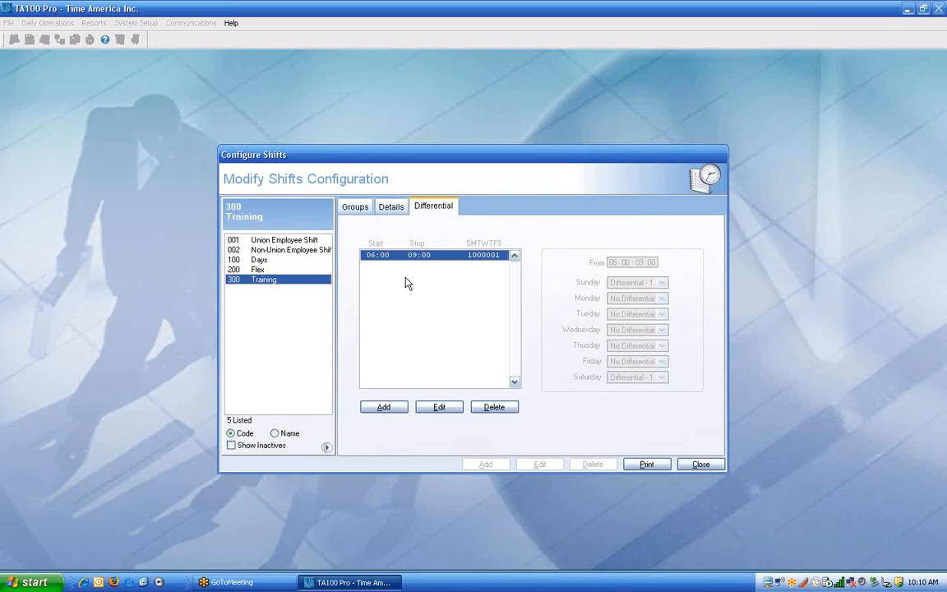
Add an INDEPENDENCE DAY holiday dated 07/04/2010 for holiday Group 01 and save it.
left_click(699, 466)
left_click(132, 25)
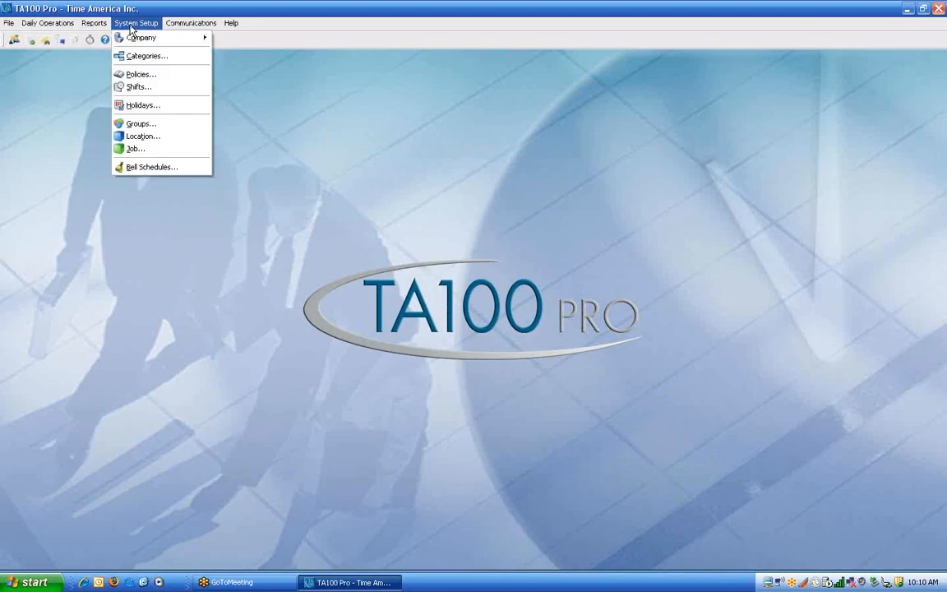
left_click(141, 105)
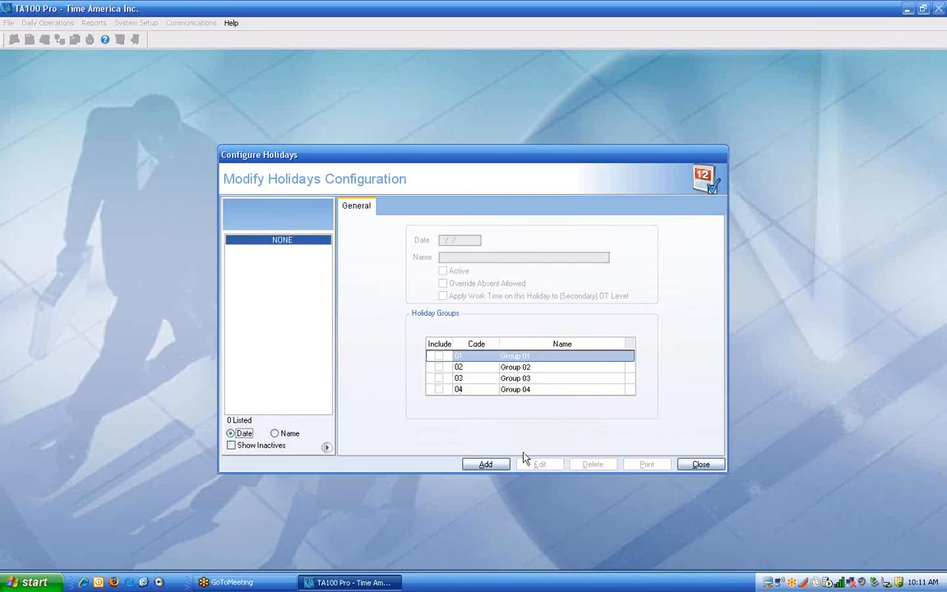
left_click(486, 465)
type("07/04/2010")
key("Tab")
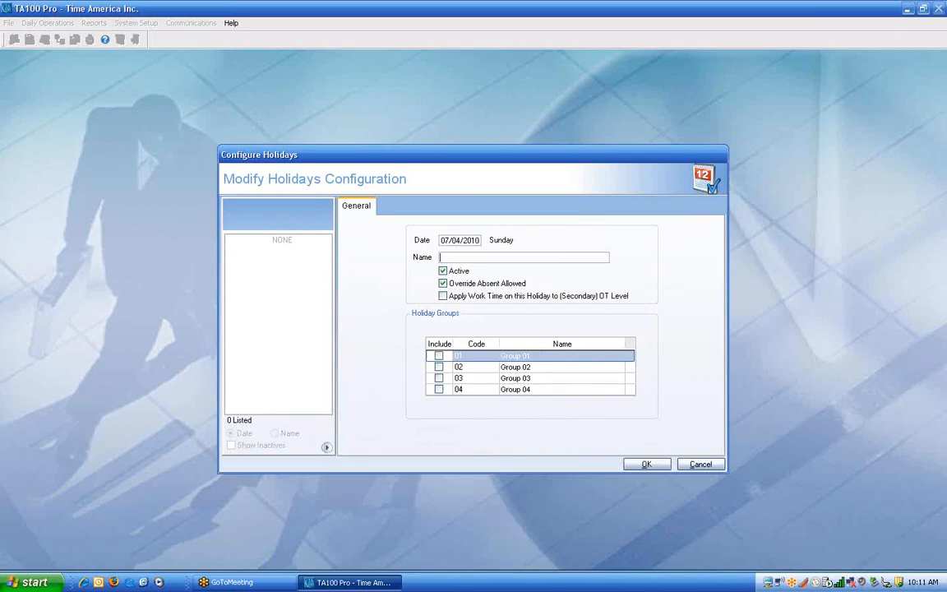
type("I")
type("INDEPENDENCE DAY")
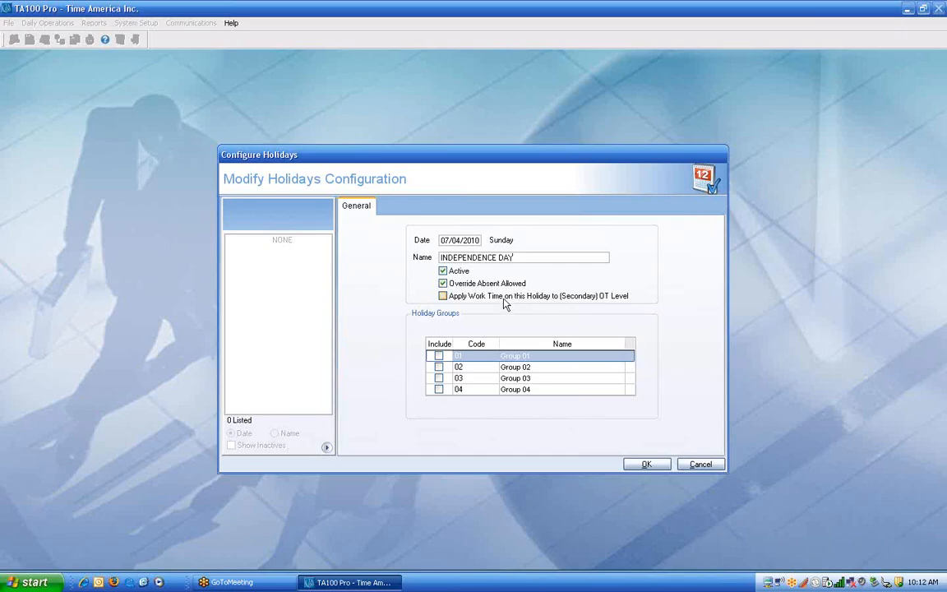
left_click(457, 297)
left_click(646, 466)
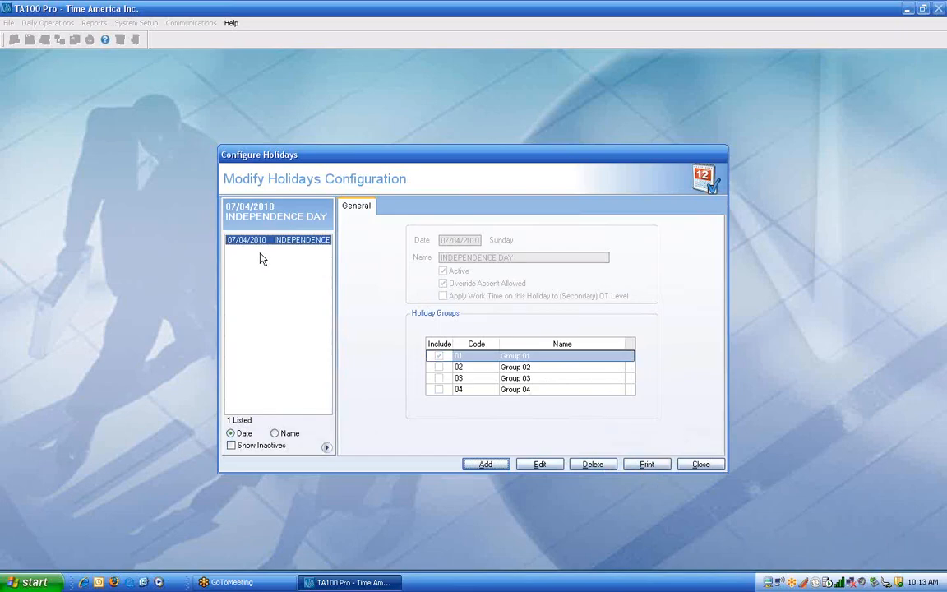
Add a second INDEPENDENCE DAY holiday dated 07/05/2010, including only Group 02, and save it.
left_click(485, 465)
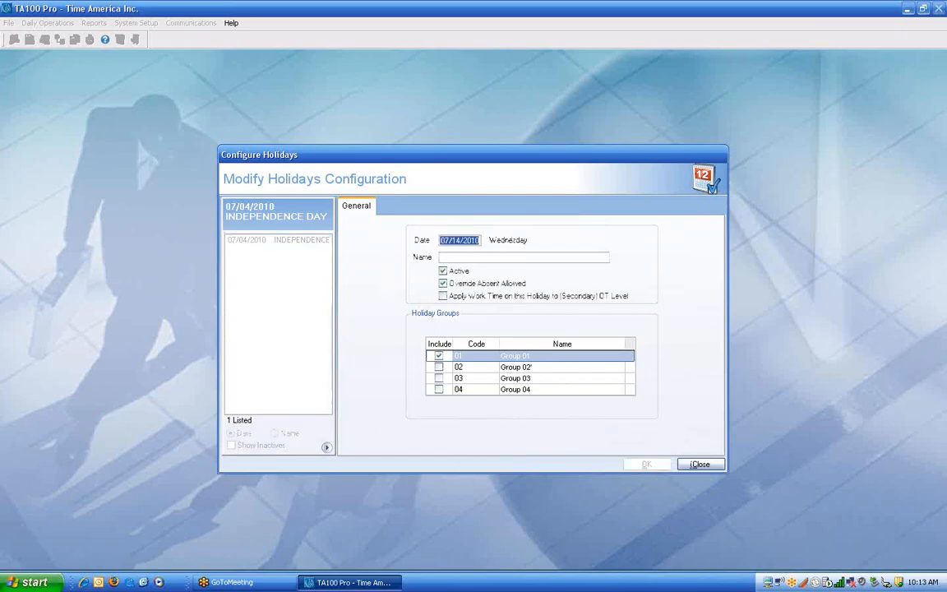
type("07/05/")
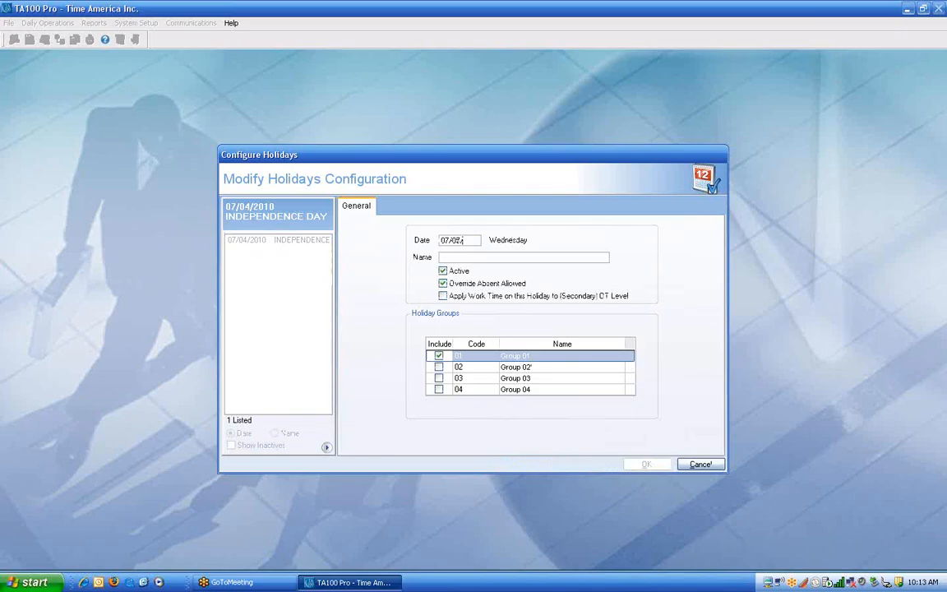
type("2010")
key("Tab")
key("ctrl+v")
key("BackSpace")
key("BackSpace")
key("BackSpace")
key("BackSpace")
key("BackSpace")
key("BackSpace")
key("BackSpace")
key("BackSpace")
key("BackSpace")
key("BackSpace")
key("BackSpace")
key("BackSpace")
key("BackSpace")
key("BackSpace")
key("BackSpace")
key("BackSpace")
key("BackSpace")
key("BackSpace")
key("BackSpace")
key("BackSpace")
type("INDEPENDENCE DAY")
left_click(438, 366)
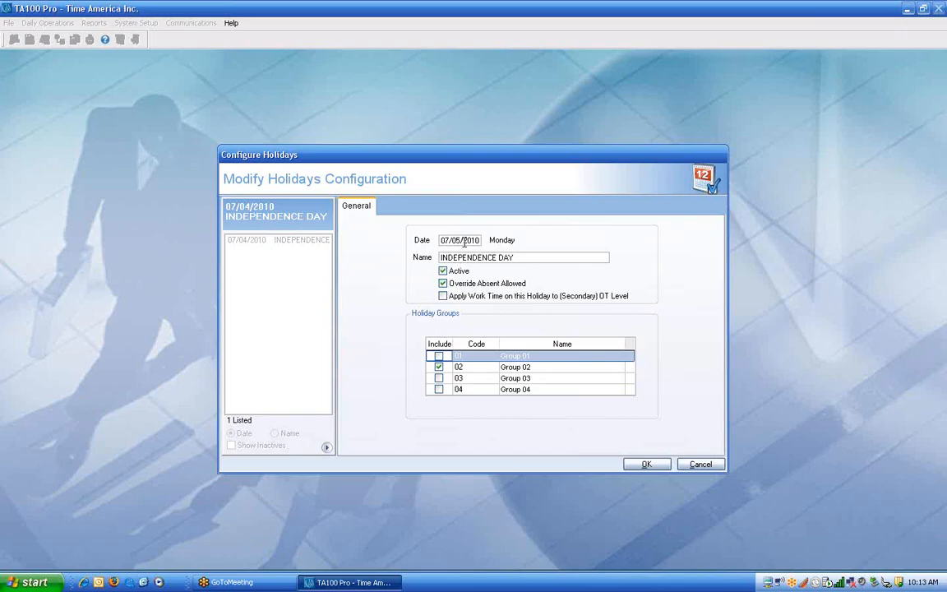
left_click(647, 464)
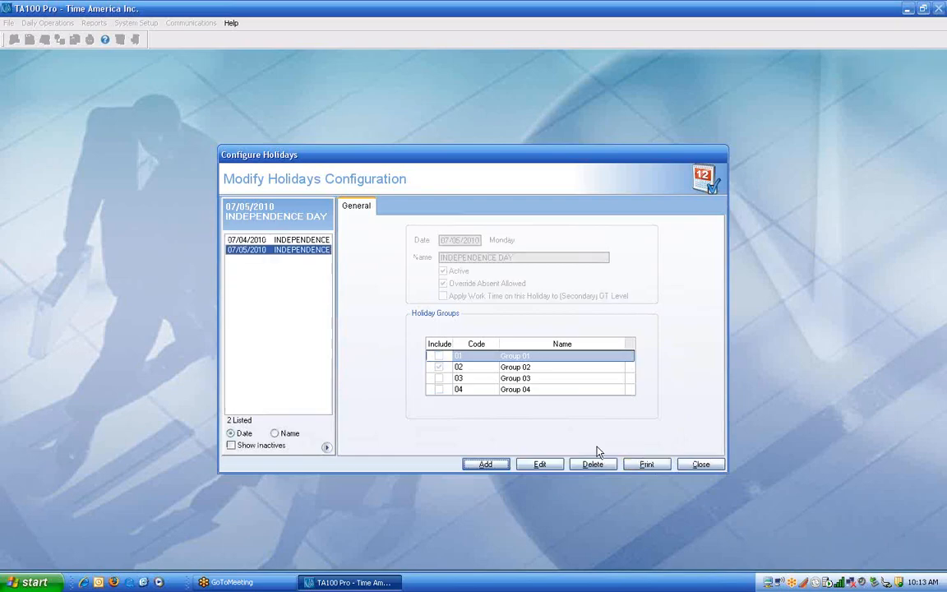
Add a LABOR DAY holiday dated 09/06/2010 for Groups 01 and 02, save it and close the holiday configuration.
left_click(489, 466)
type("0905")
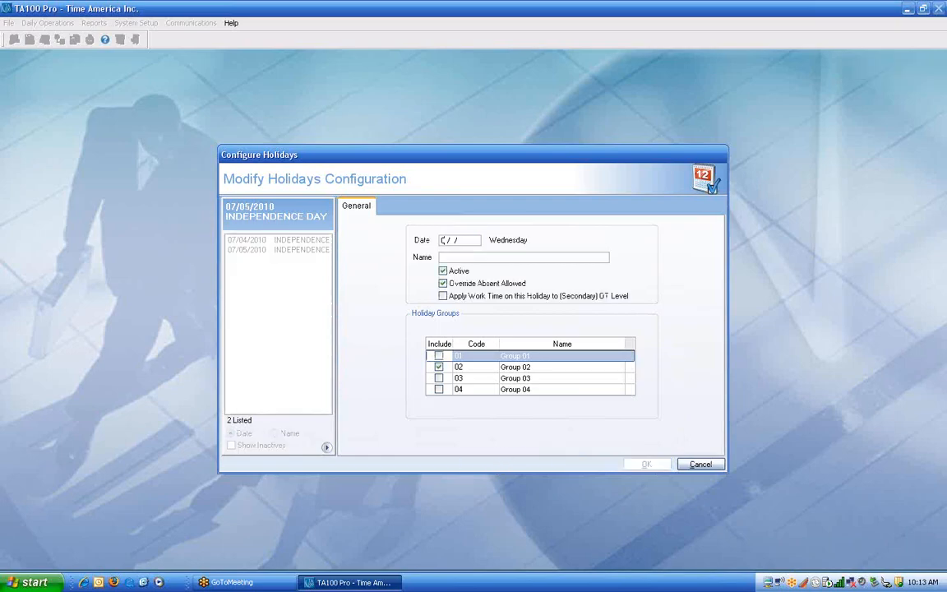
type("2010")
key("Tab")
type("LABOR DAY")
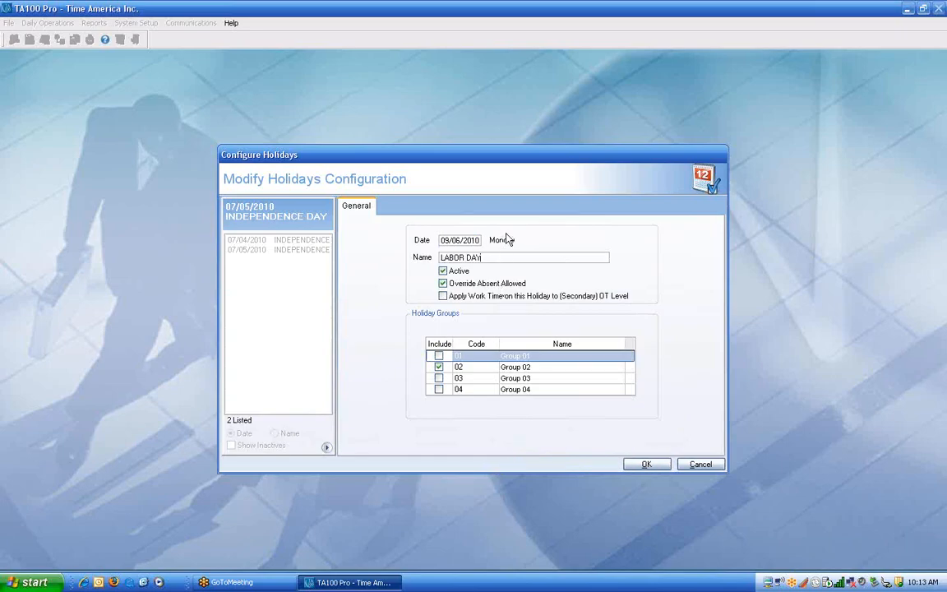
left_click(439, 355)
left_click(646, 465)
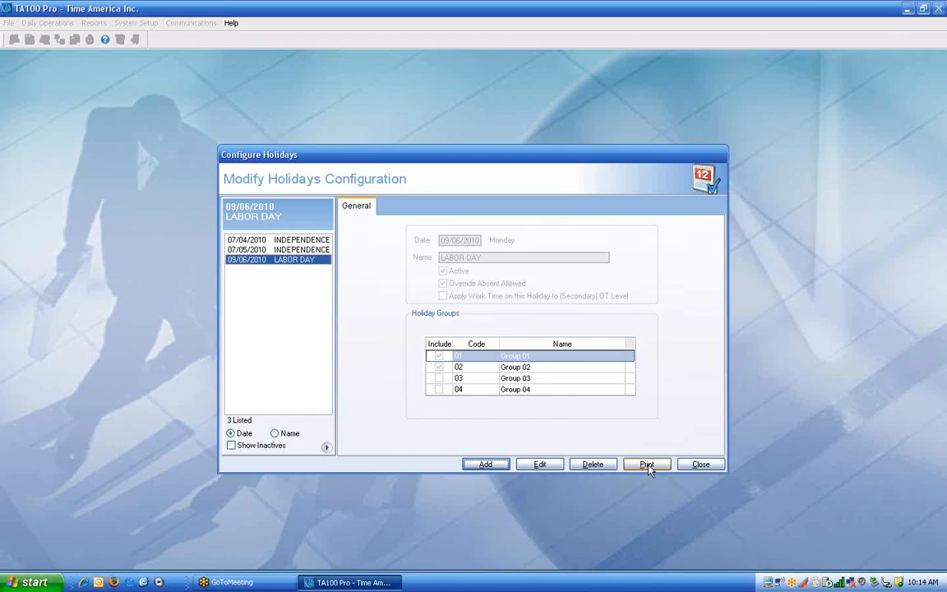
left_click(695, 465)
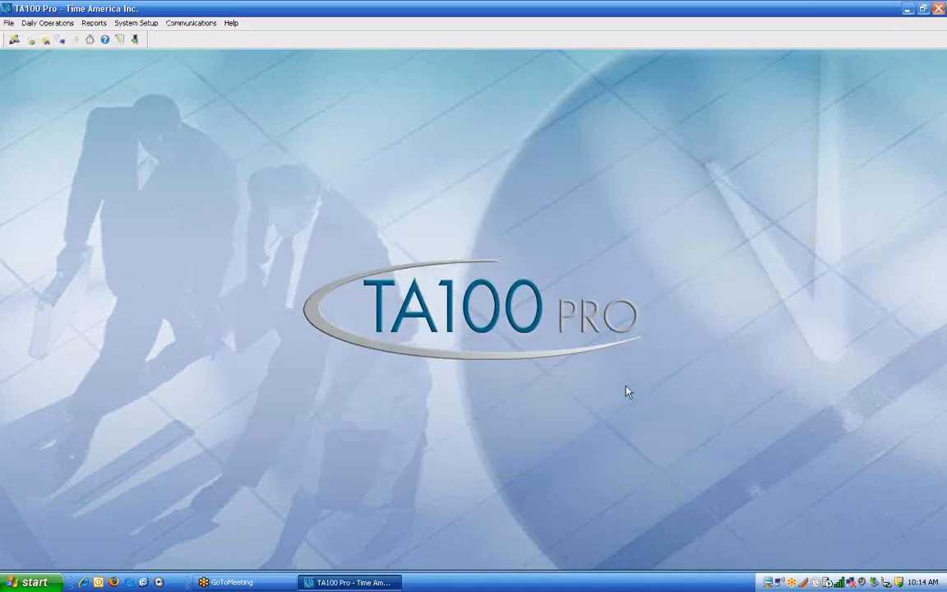
Add group 005 named Training, save it and close the groups configuration.
left_click(139, 27)
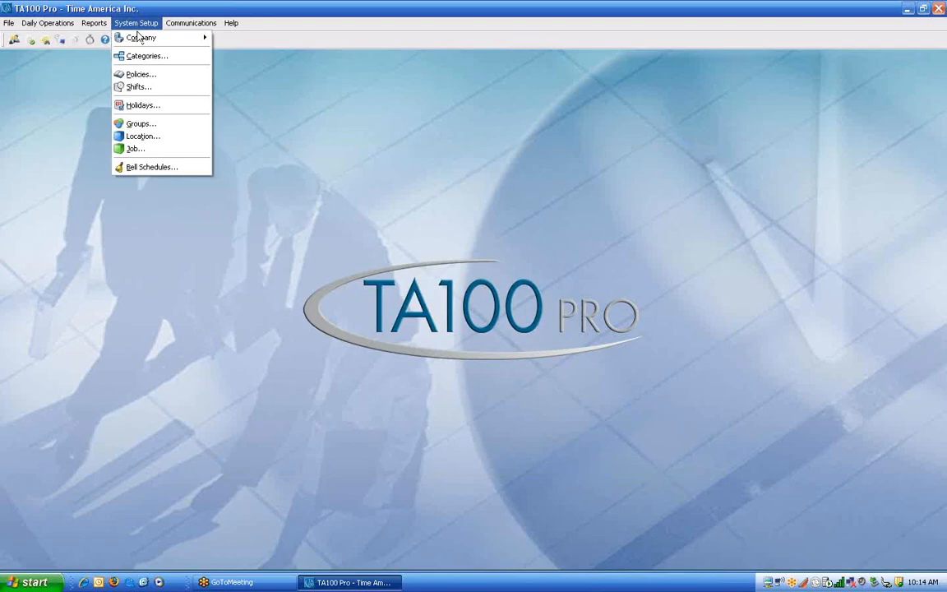
left_click(138, 125)
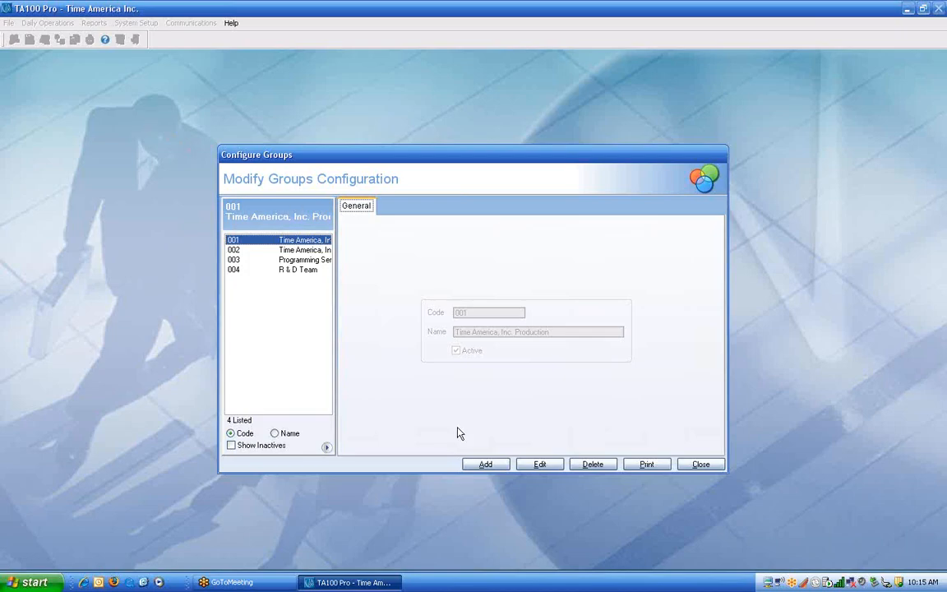
left_click(485, 464)
type("005")
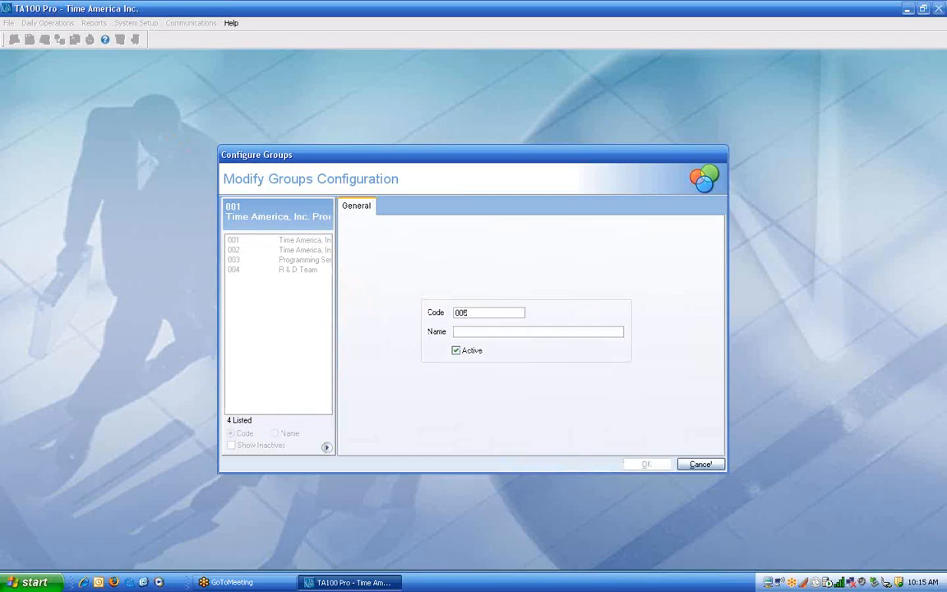
key("Tab")
type("Training")
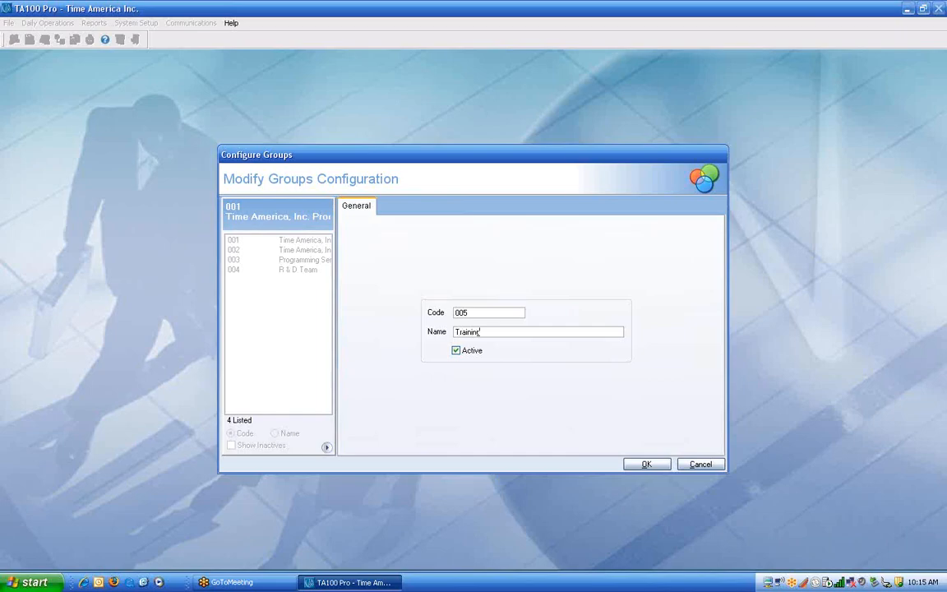
left_click(646, 465)
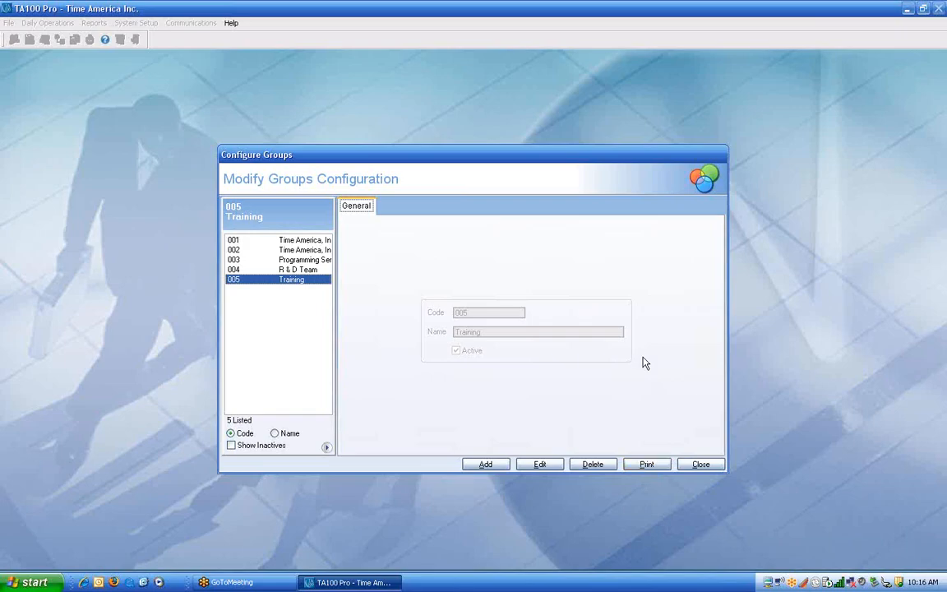
left_click(700, 465)
Rename the main company's Department system field to Department in the default settings and save.
left_click(135, 24)
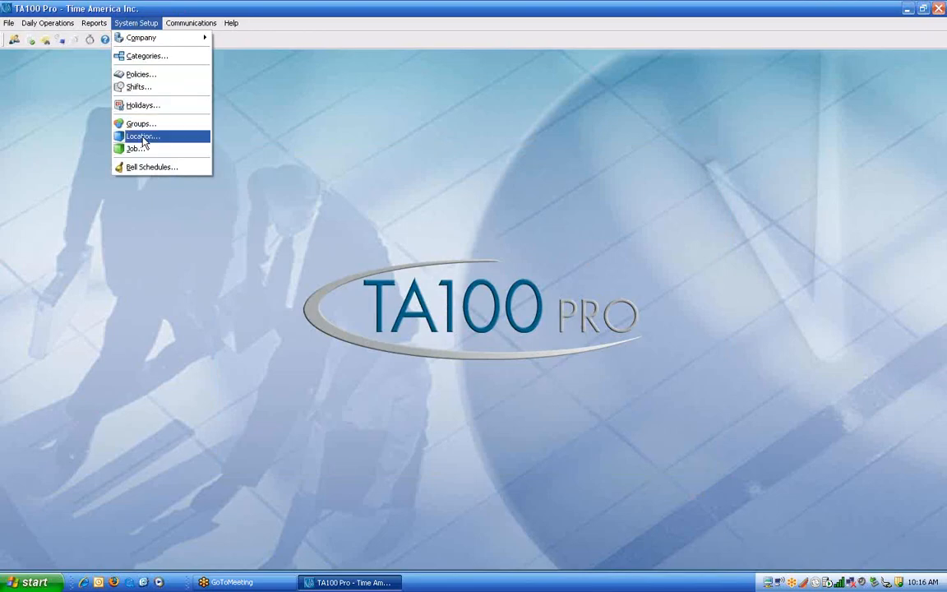
mouse_move(145, 41)
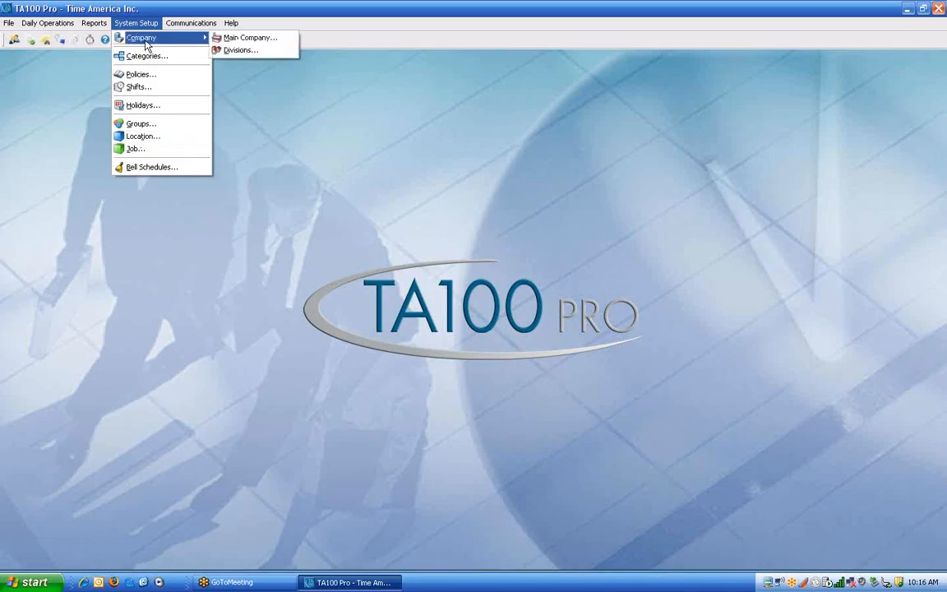
left_click(239, 37)
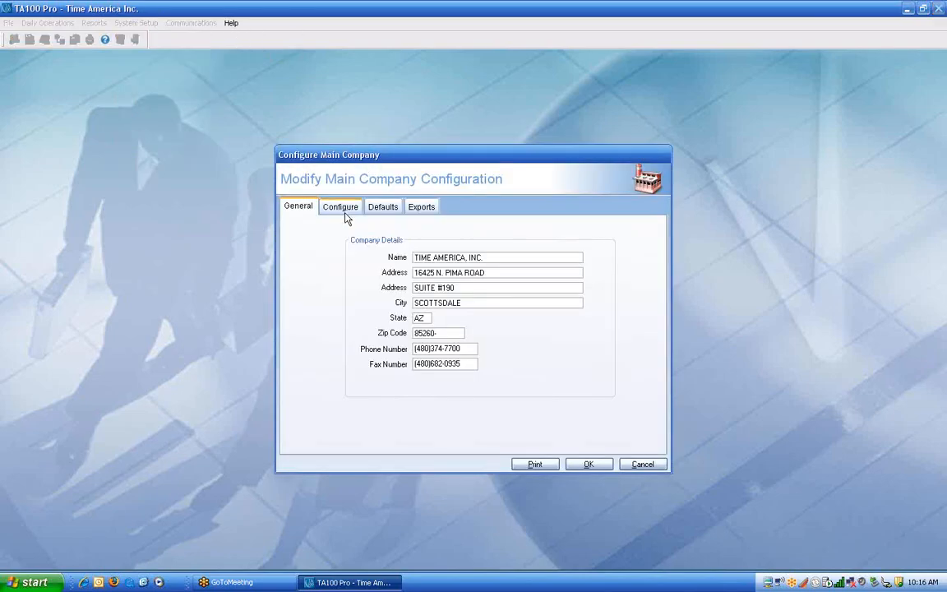
left_click(344, 210)
left_click(382, 208)
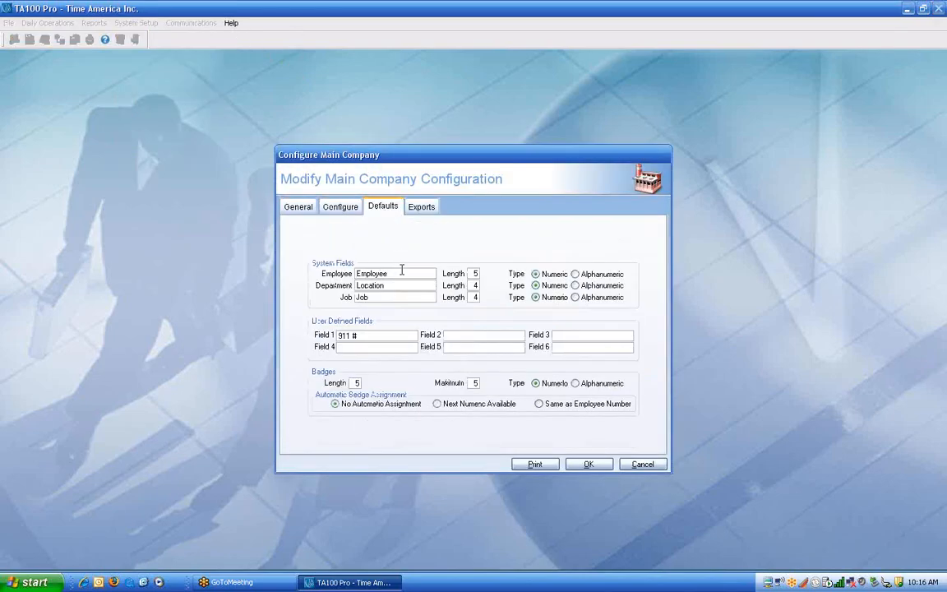
left_click_drag(396, 284, 299, 288)
type("Department")
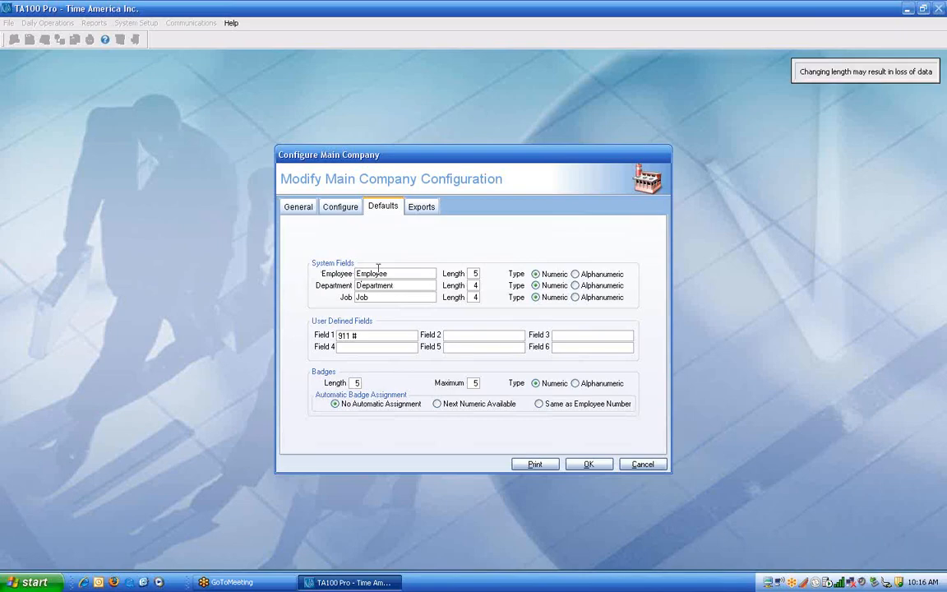
key("Tab")
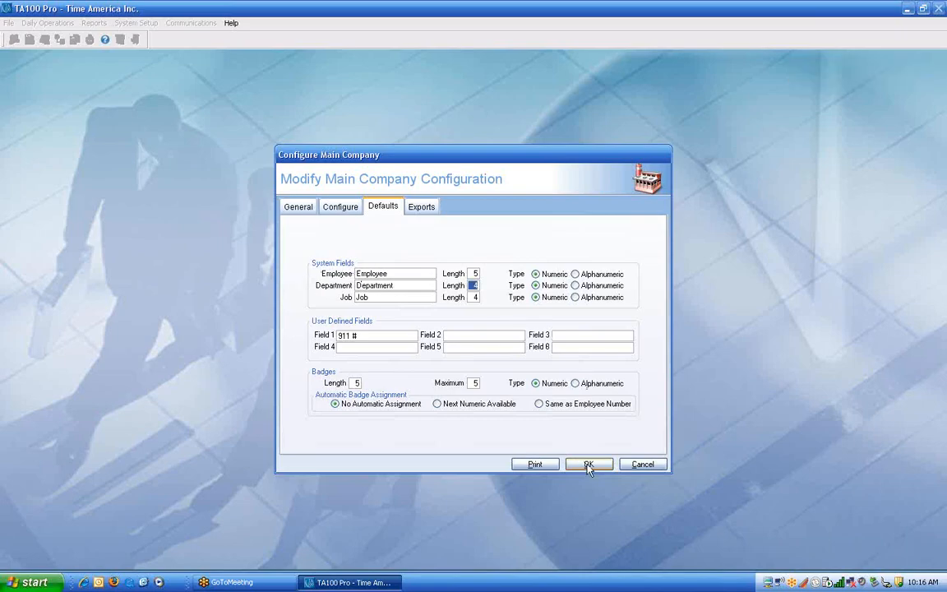
left_click(588, 466)
left_click(137, 23)
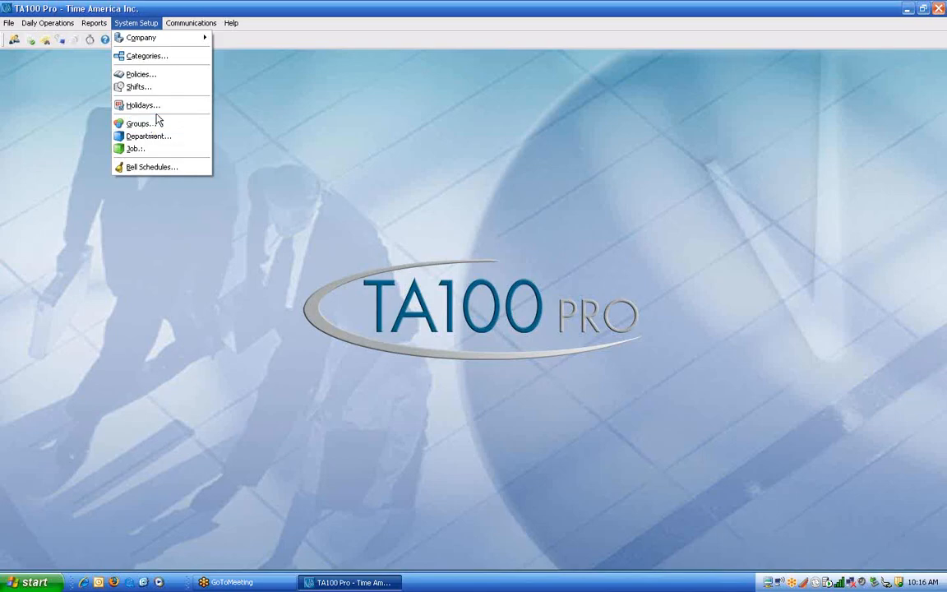
left_click(150, 125)
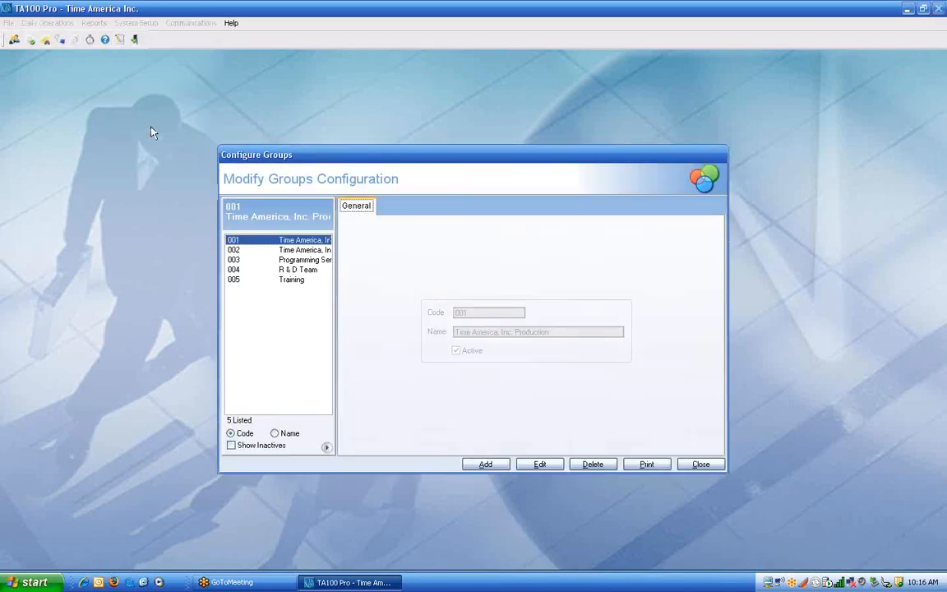
left_click(700, 463)
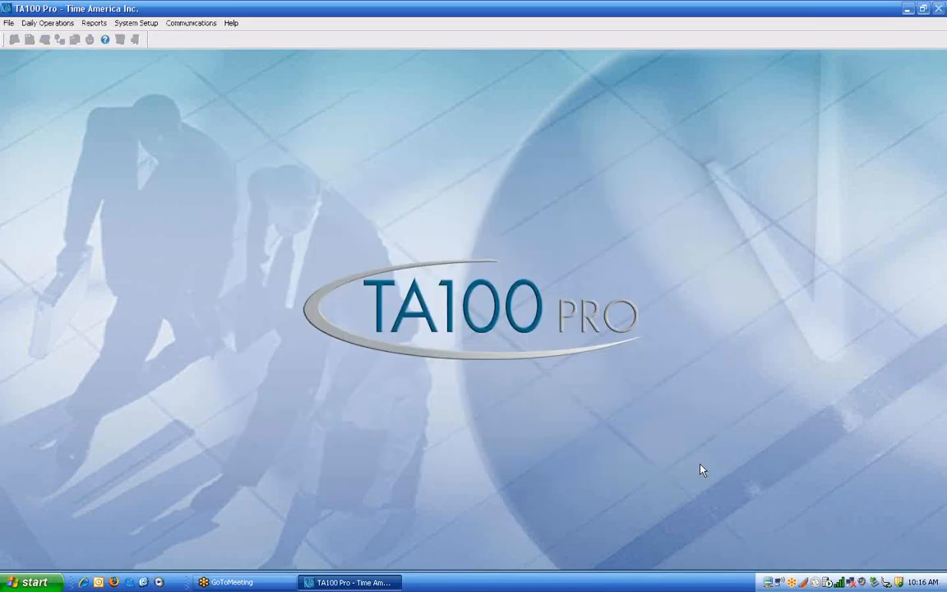
Start a new department record with code 0005 and name Training.
left_click(136, 24)
left_click(165, 137)
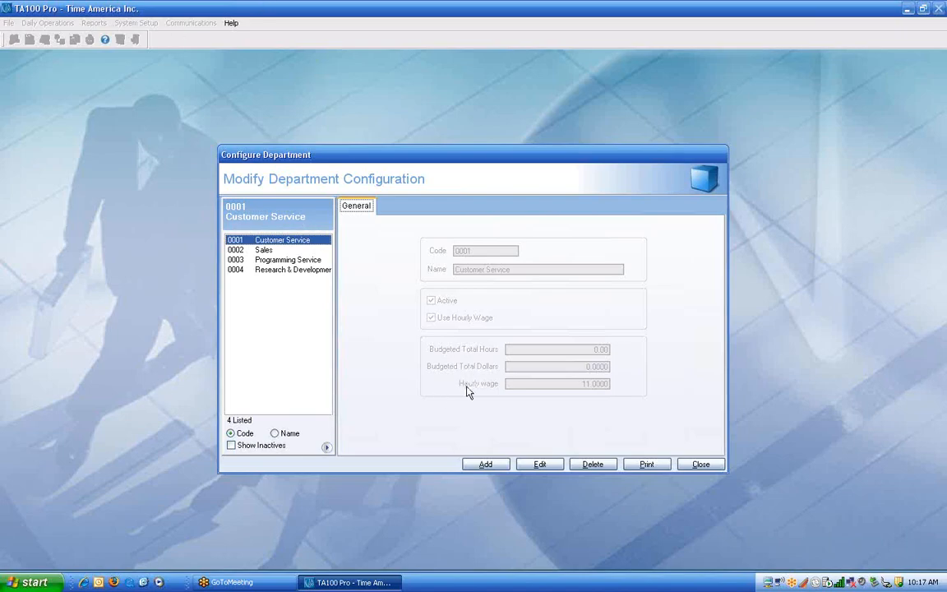
left_click(485, 464)
type("0005")
key("Tab")
type("T")
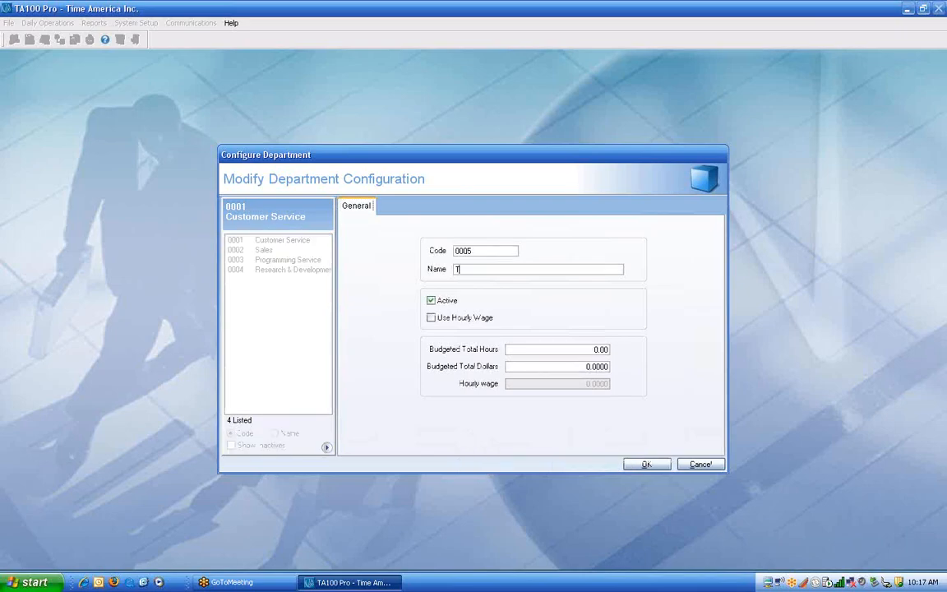
type("raining")
Enable Use Hourly Wage for the Training department and select its hourly wage amount for editing.
left_click(470, 323)
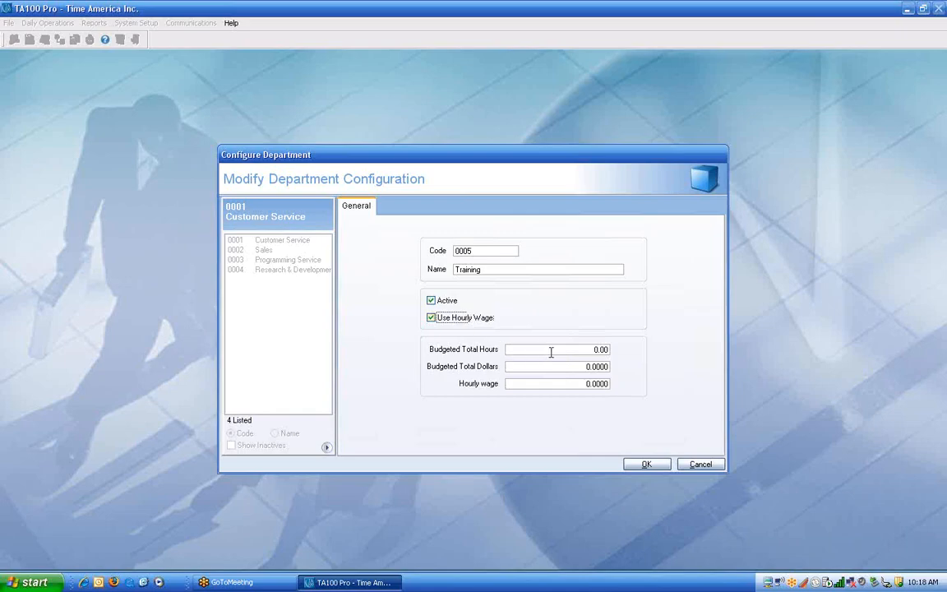
key("Tab")
left_click_drag(566, 366, 627, 368)
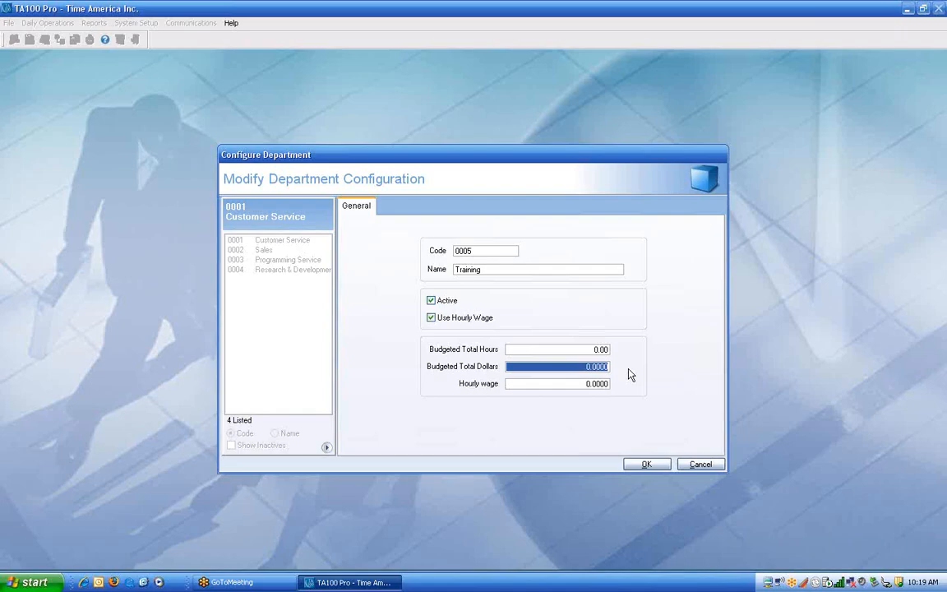
key("Tab")
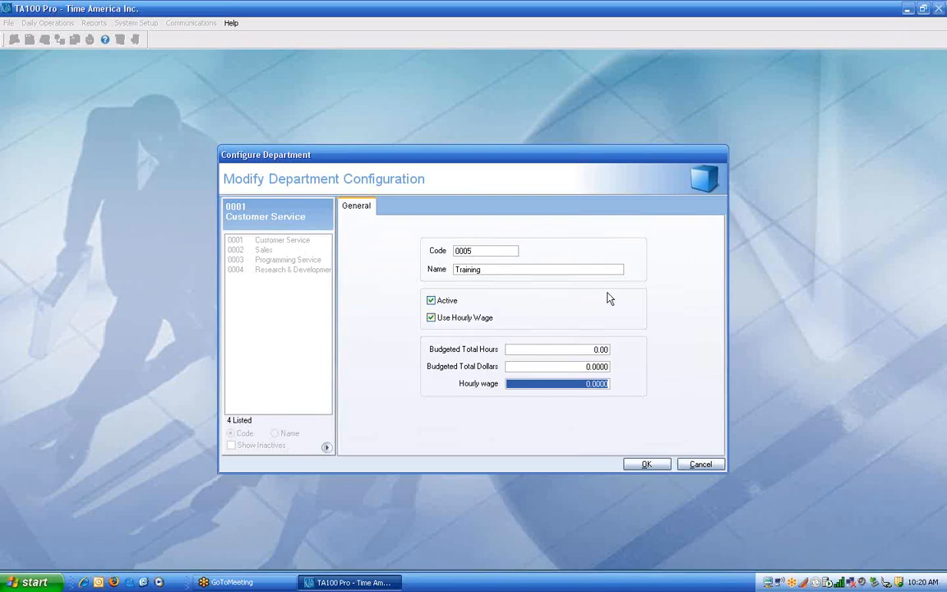
Save the Training department with code 0005 and close the department configuration.
left_click(646, 464)
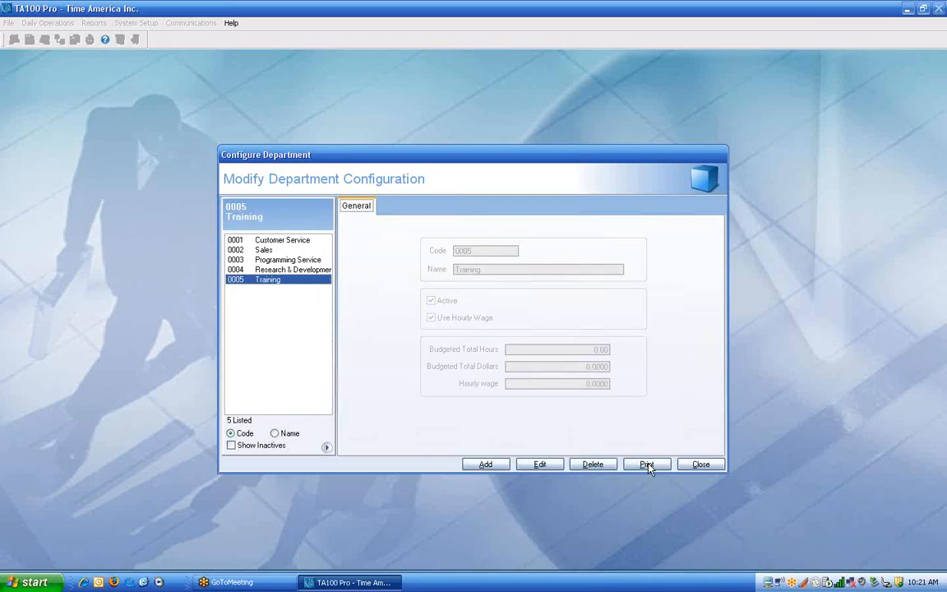
left_click(700, 465)
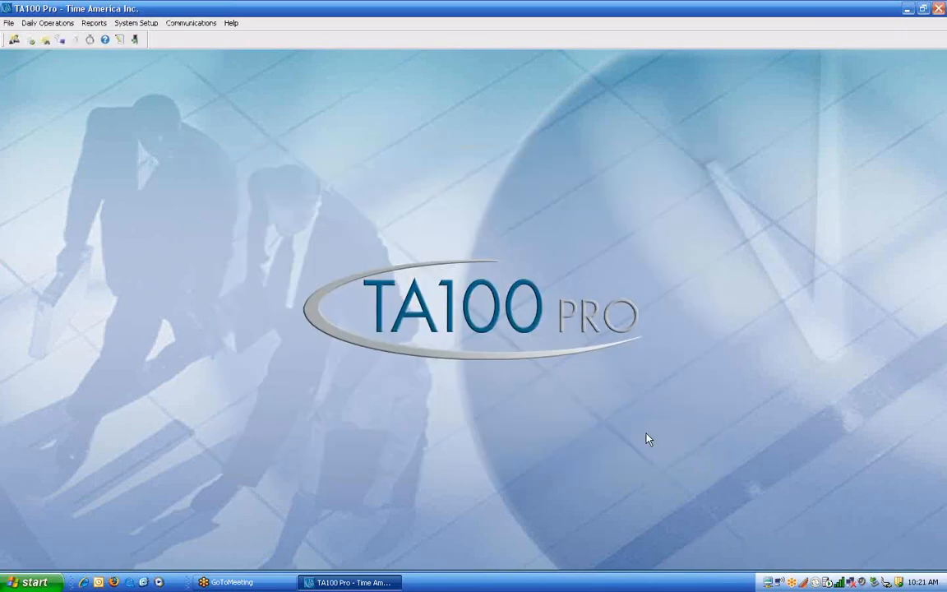
Open the job configuration and add a job with code 0001 named TA100 Pro.
left_click(141, 24)
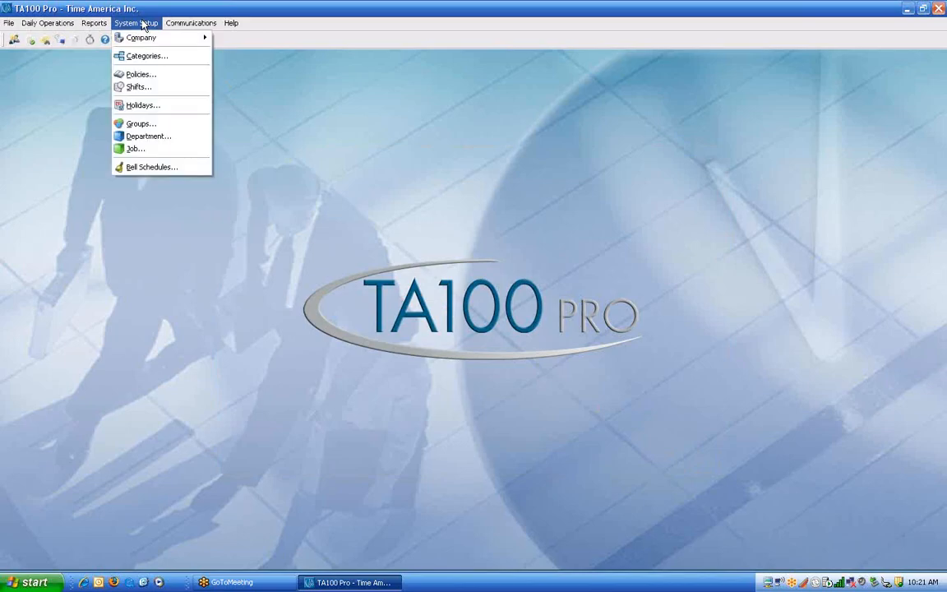
left_click(139, 149)
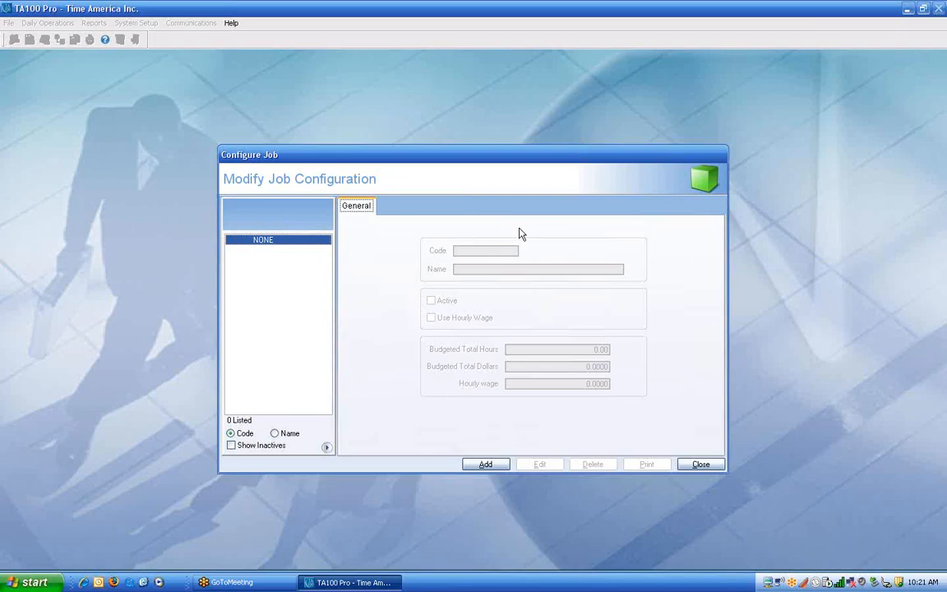
left_click(485, 464)
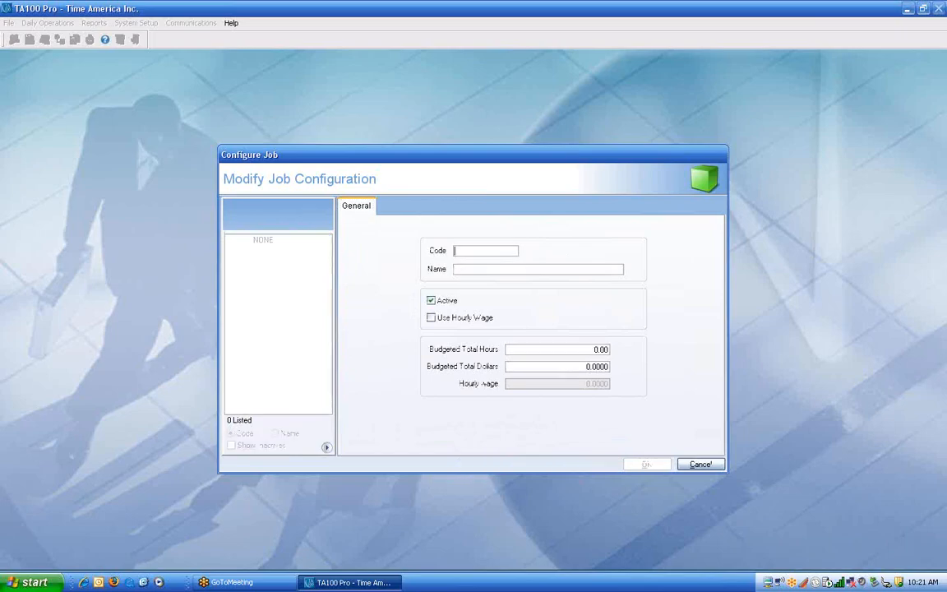
type("1")
key("Tab")
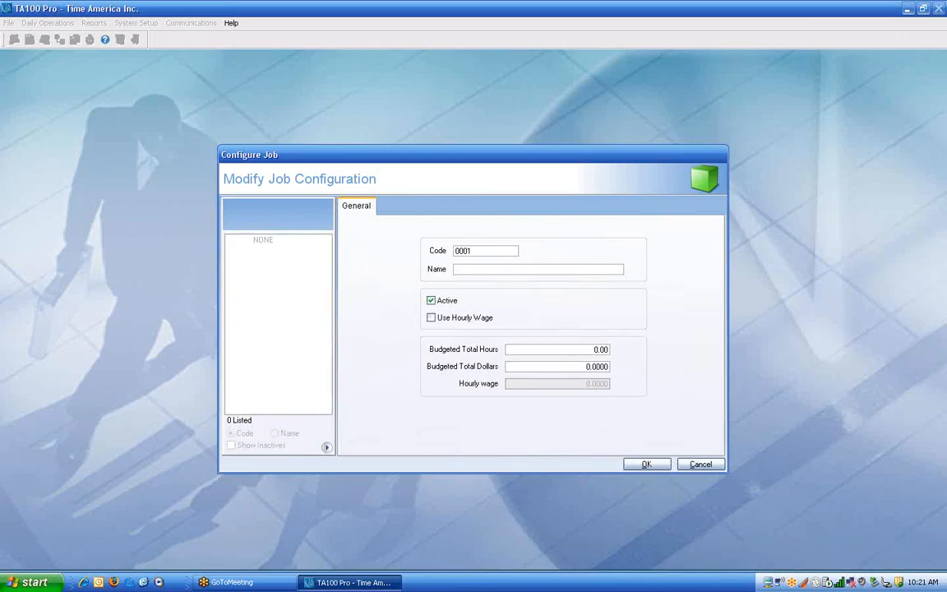
type("TA100 Pro")
left_click(646, 465)
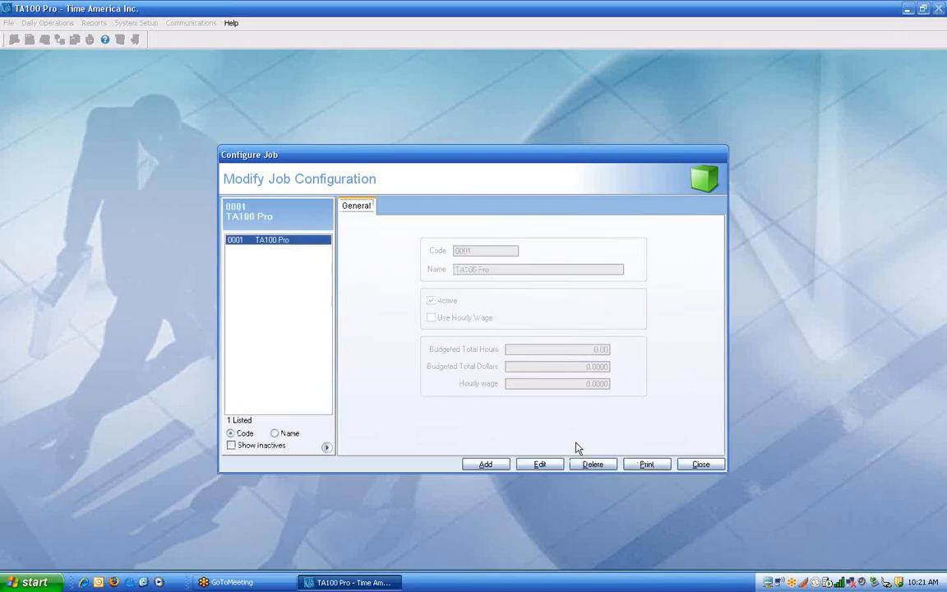
Add a second job with code 0002 named Genesis Pro.
left_click(486, 464)
type("0002")
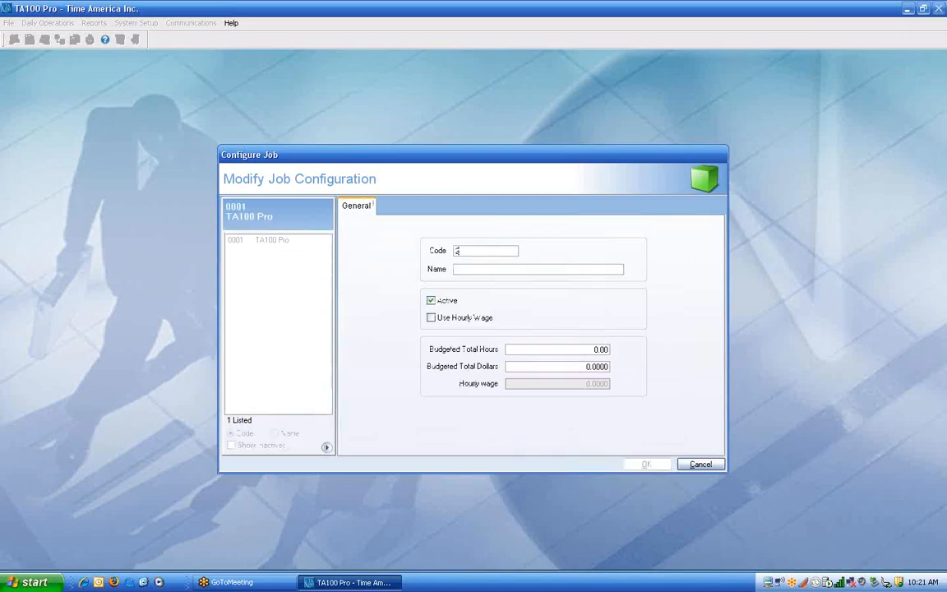
key("Tab")
type("Gener")
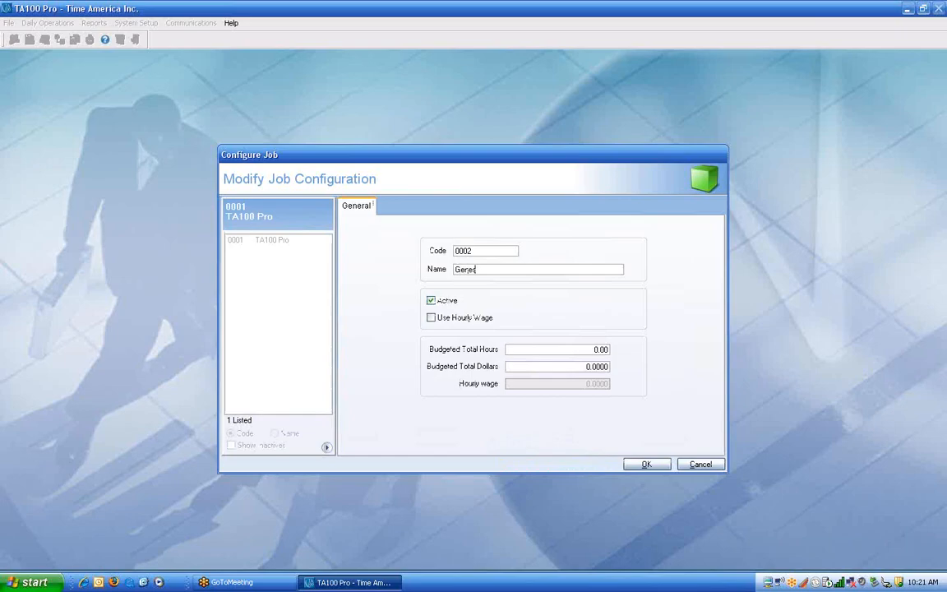
type("is Pro")
left_click(646, 464)
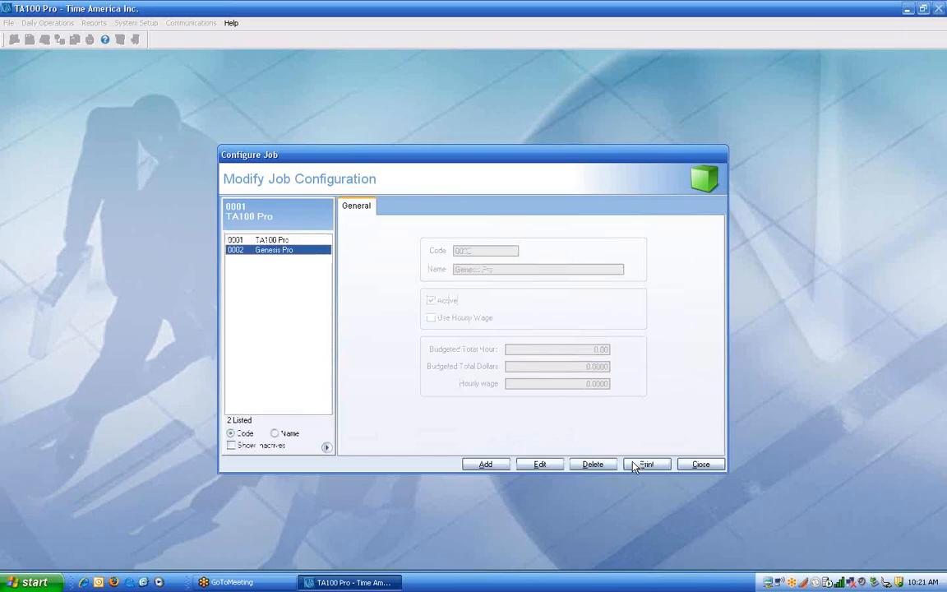
Add a third job with code 0003 named Genesis SQL.
left_click(495, 467)
type("0003")
key("Tab")
type("Geness")
type("s SQL")
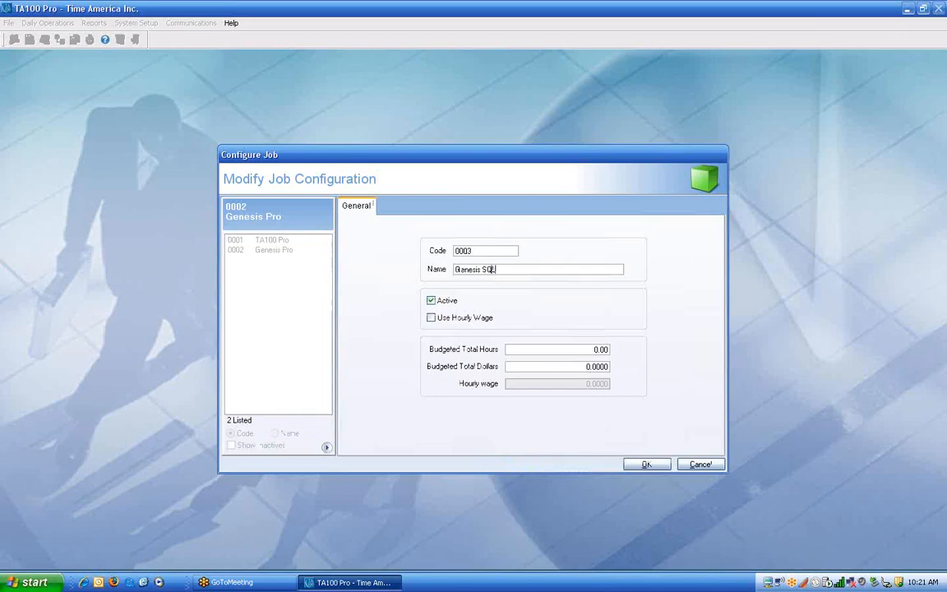
left_click(647, 464)
Add a fourth job with code 0004 named TA100 Lite and close the job configuration.
left_click(482, 463)
type("0004")
key("Tab")
left_click(461, 268)
type("TA100 Lite")
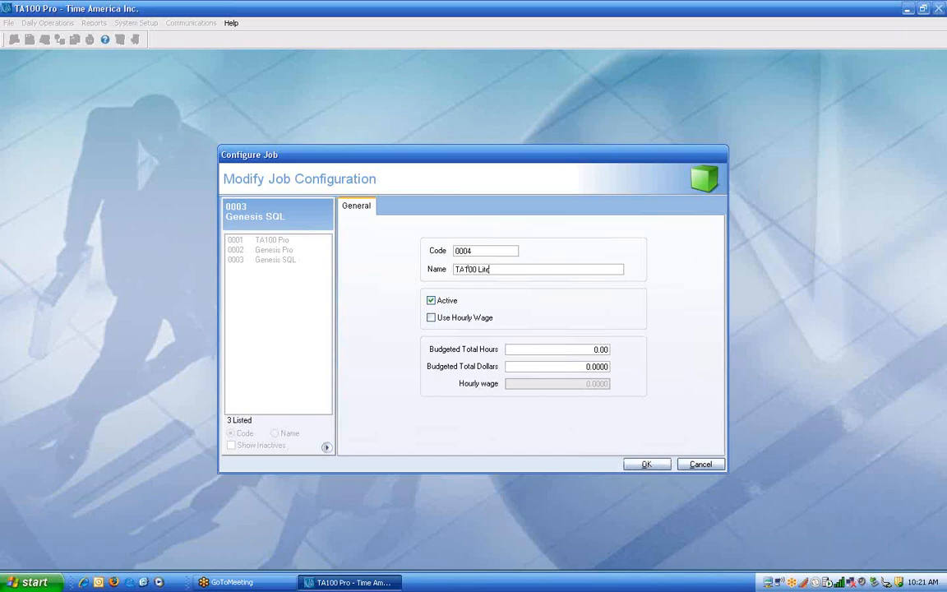
left_click(647, 465)
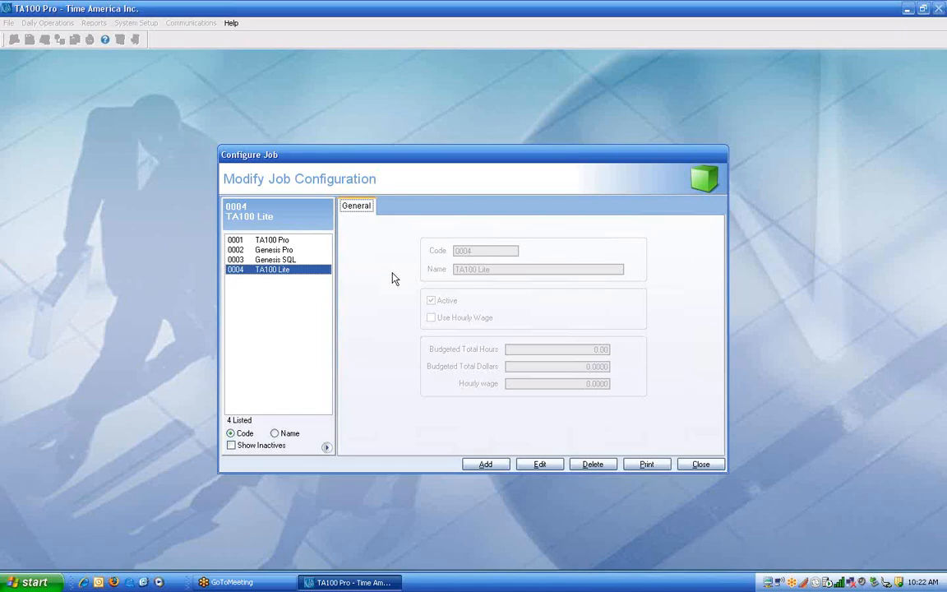
left_click(701, 465)
Start a new bell schedule with number 0001 and the name Training.
left_click(138, 25)
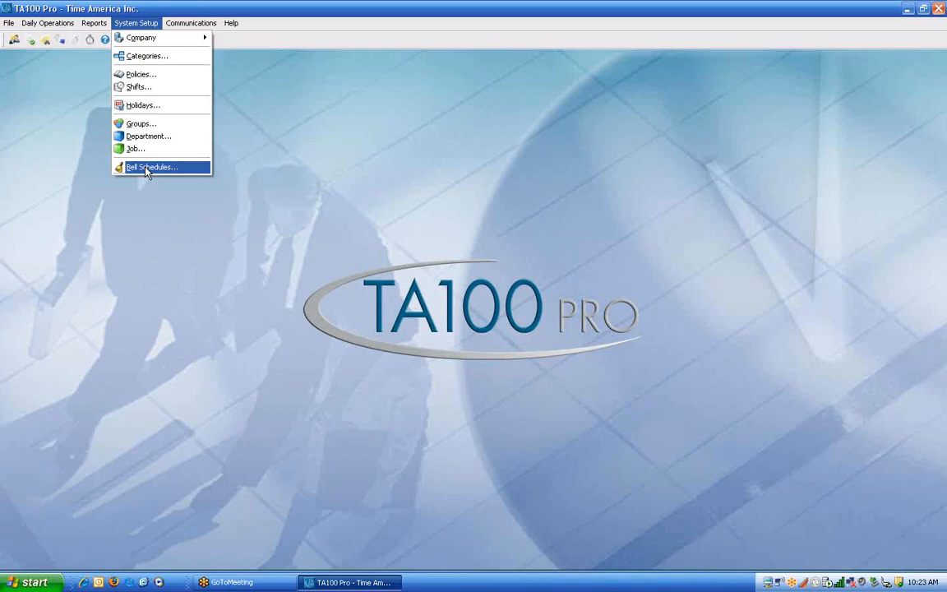
left_click(146, 168)
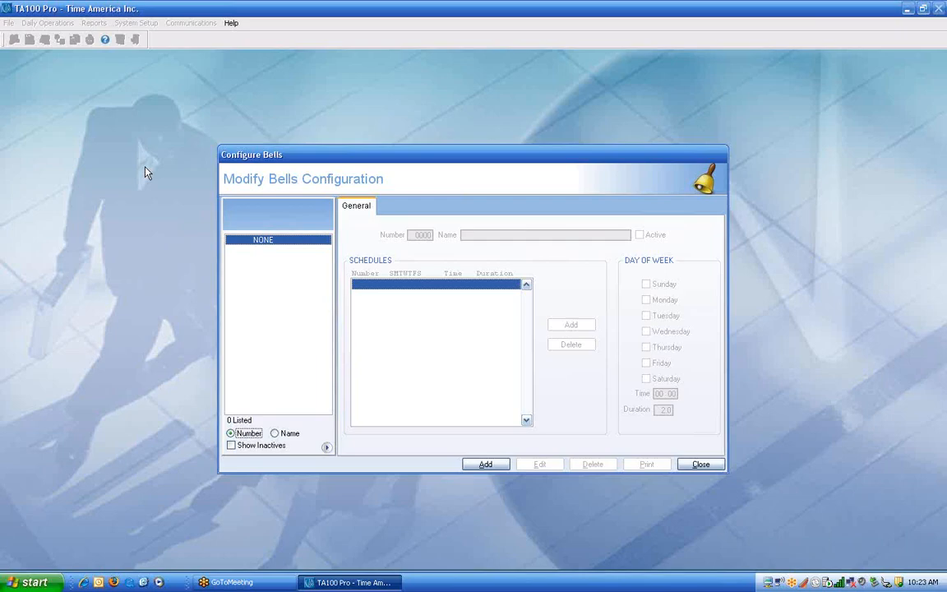
left_click(486, 464)
type("1")
key("Tab")
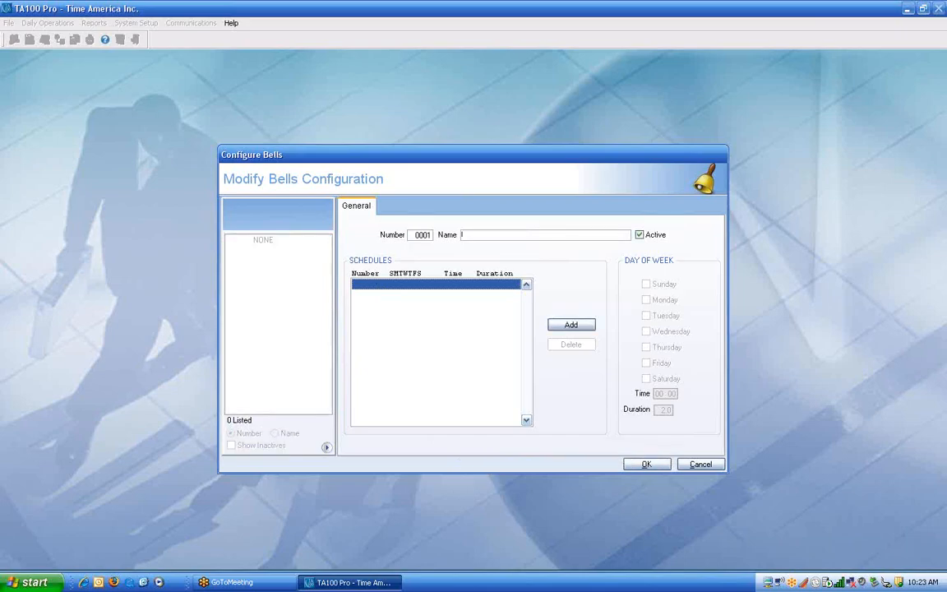
type("Training")
Add a Monday-to-Friday bell at 08:00 with a duration of 3.0 to the Training schedule.
left_click(574, 328)
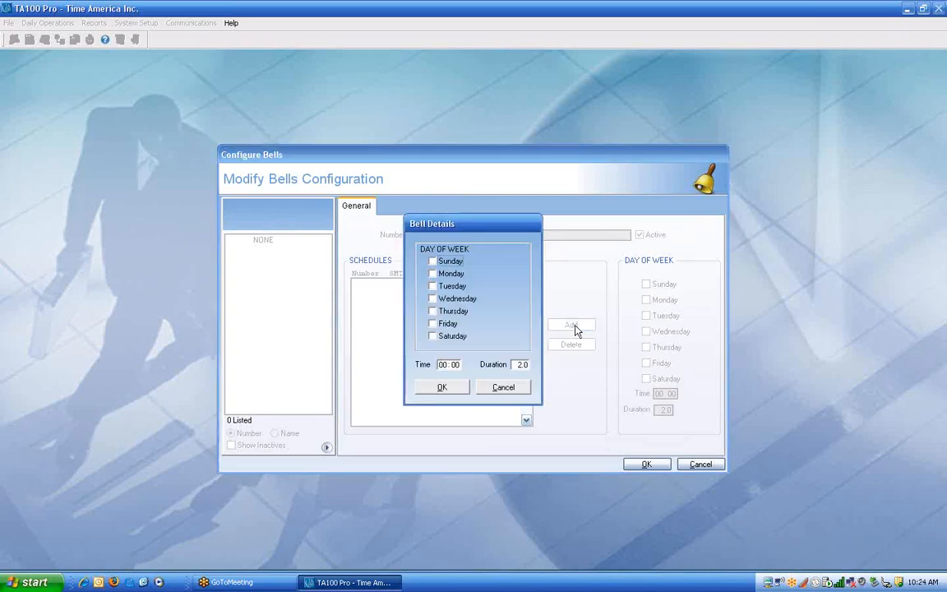
left_click(433, 272)
left_click(432, 285)
left_click(433, 299)
left_click(433, 310)
left_click(433, 323)
key("Tab")
key("Tab")
type("08")
key("Tab")
type("3")
key("Tab")
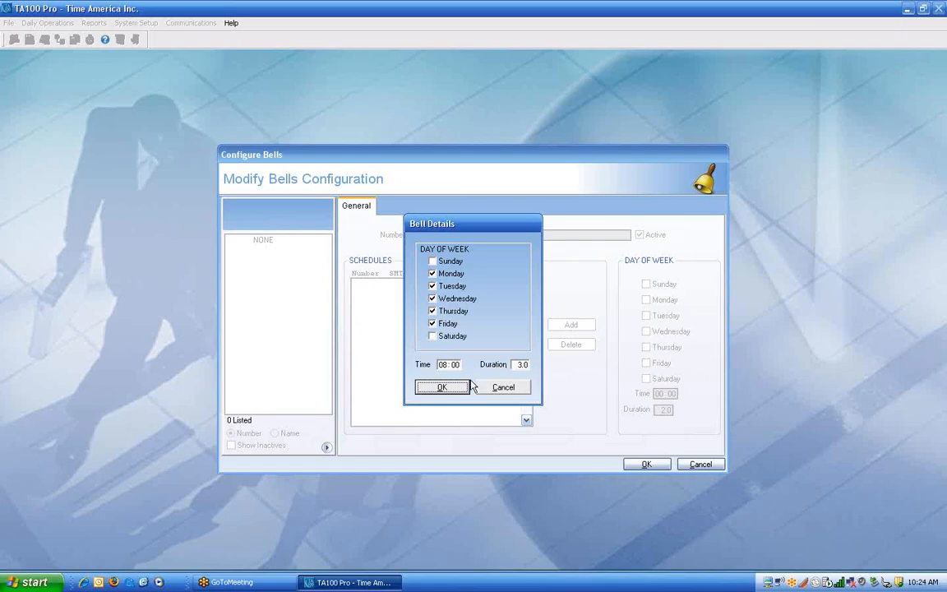
left_click(442, 387)
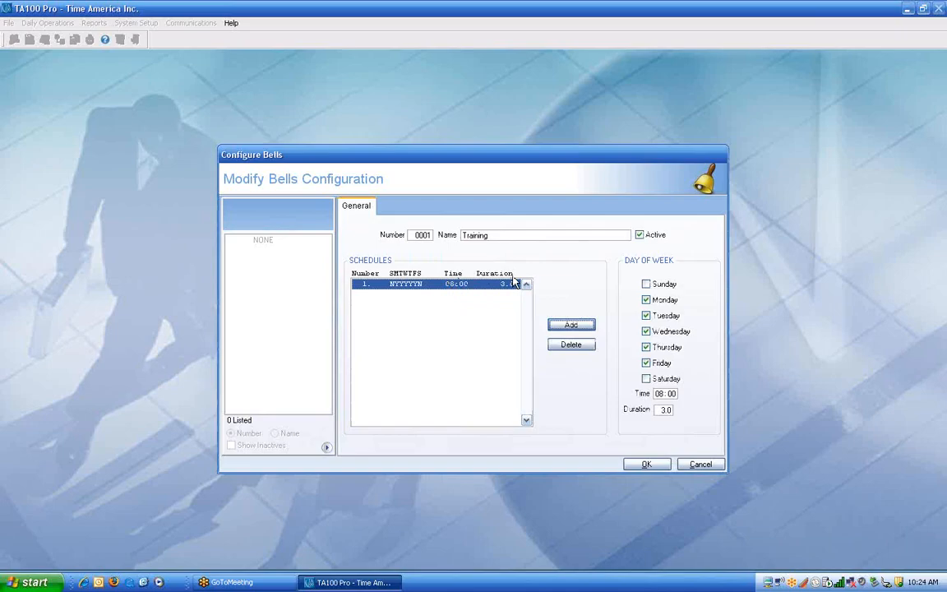
Add a Monday-to-Friday bell at 12:00, keeping the default duration.
left_click(570, 325)
left_click(440, 273)
left_click(450, 288)
left_click(448, 299)
left_click(433, 324)
left_click(442, 364)
type("12")
key("Tab")
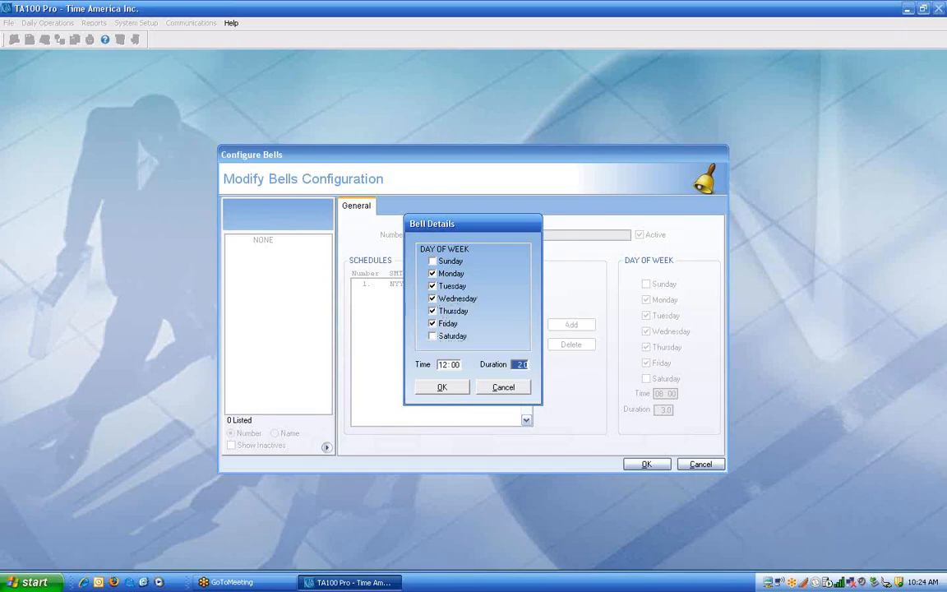
left_click(448, 386)
Add a Monday-to-Friday bell at 13:00, keeping the default duration.
left_click(562, 326)
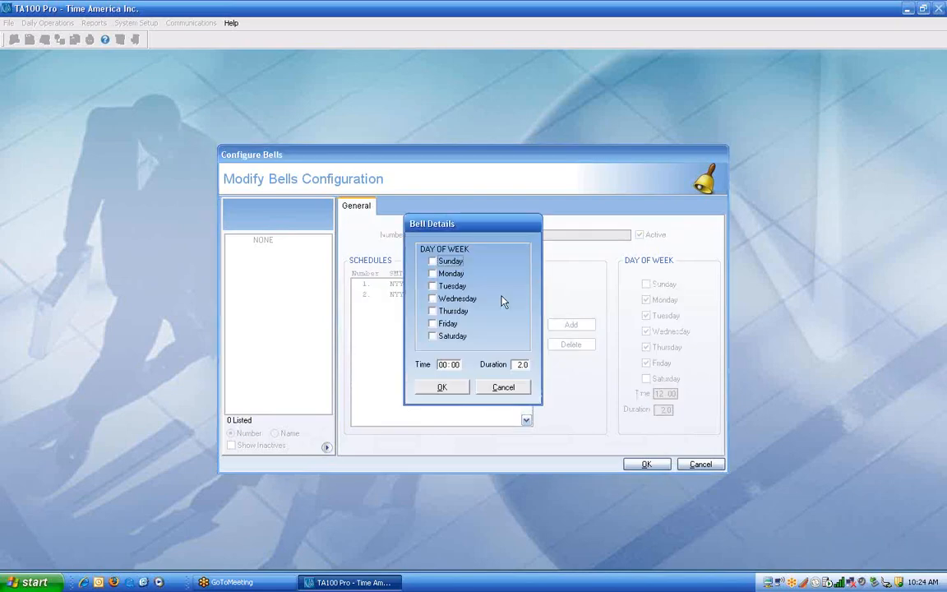
left_click(433, 272)
left_click(432, 285)
left_click(432, 297)
left_click(433, 310)
left_click(432, 323)
key("Tab")
type("13")
key("Tab")
left_click(442, 387)
Add a Monday-to-Friday bell at 17:00 with a duration of 3.0.
left_click(567, 327)
left_click(450, 273)
left_click(451, 285)
left_click(456, 298)
left_click(452, 311)
left_click(448, 323)
key("Tab")
key("Tab")
type("17")
key("Tab")
type("3")
key("Tab")
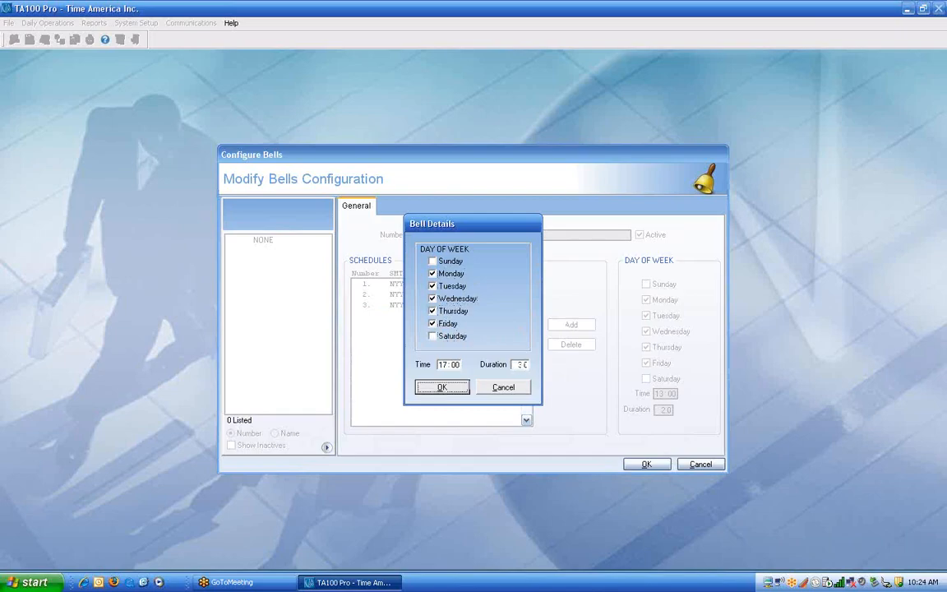
left_click(444, 387)
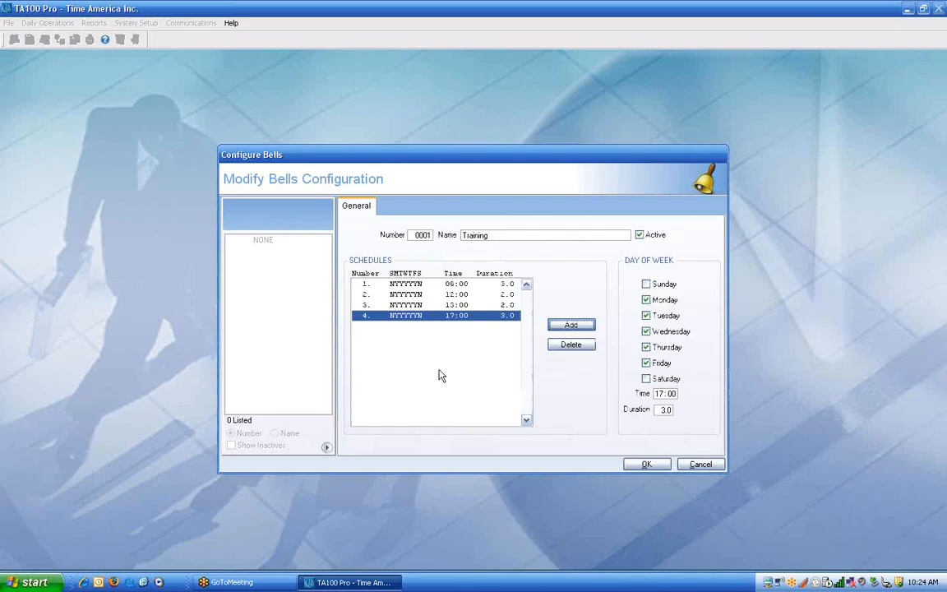
Change the duration of the 12:00 bell to 5.0.
left_click(458, 305)
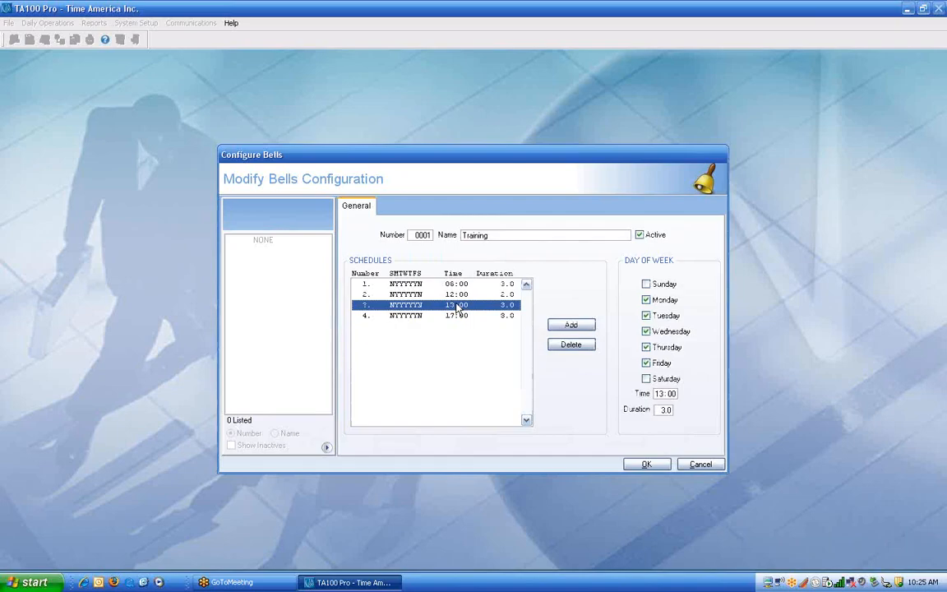
left_click(460, 295)
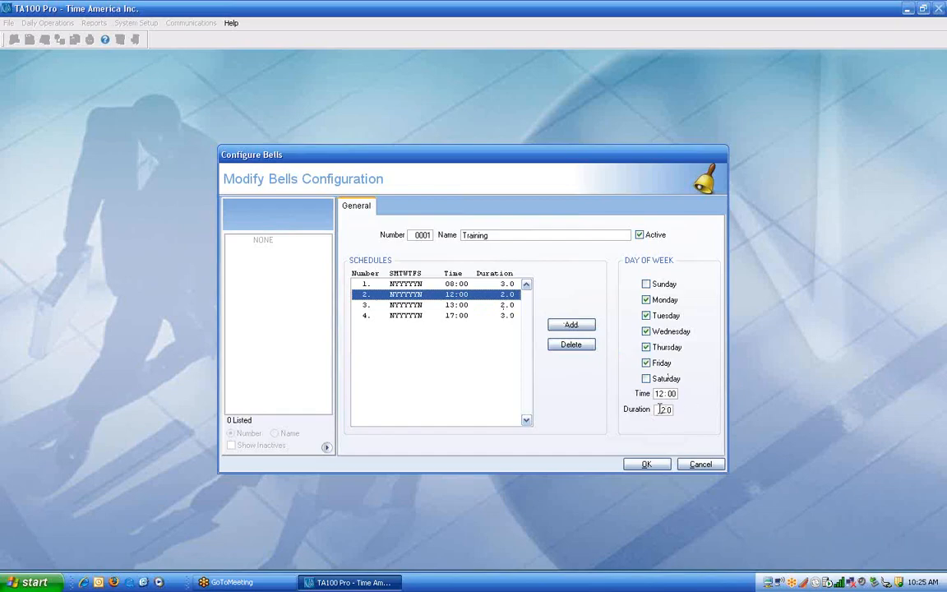
left_click_drag(659, 408, 723, 419)
type("5.0")
Set the 13:00 bell's duration to 5.0, then save the Training schedule and close the bell configuration.
left_click(459, 306)
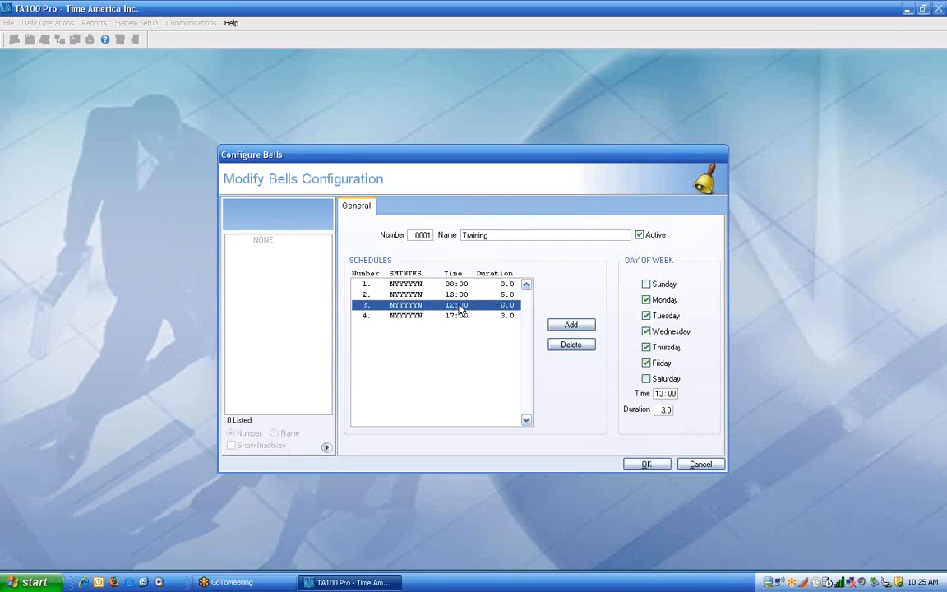
left_click_drag(662, 409, 701, 412)
type("5.0")
key("Tab")
left_click(646, 464)
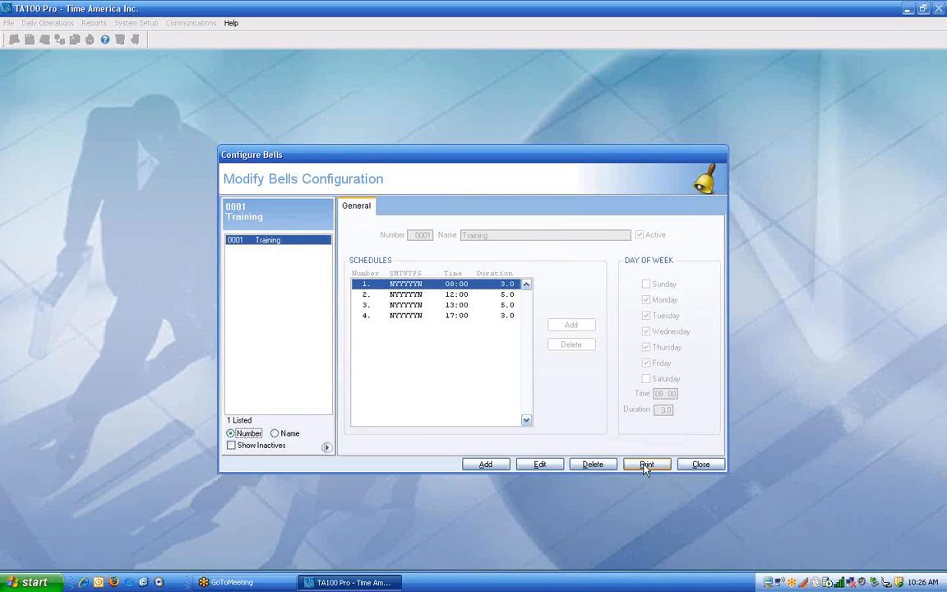
left_click(700, 465)
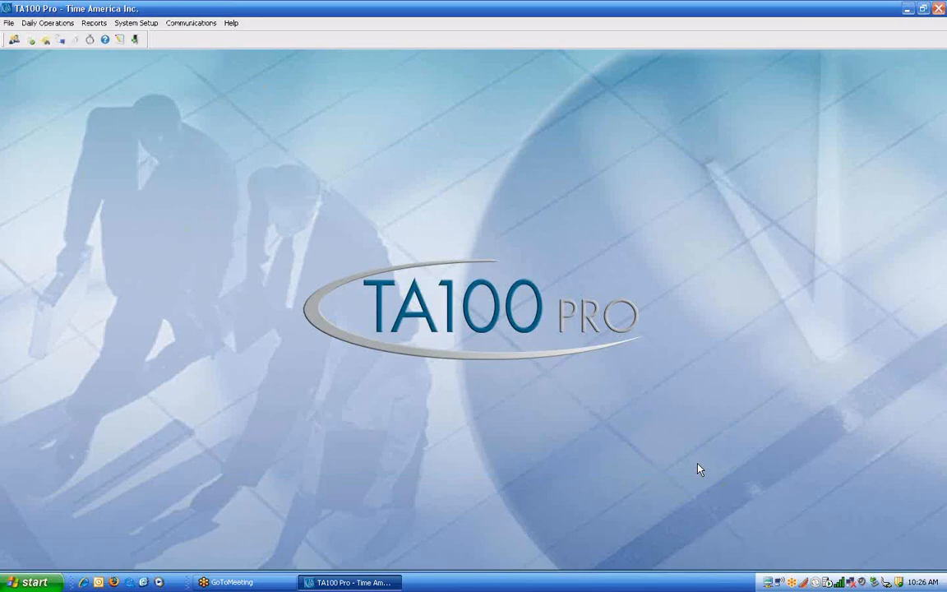
Open the FT HOURLY EMPLOYEES benefit accrual for editing and mark WORKED TIME and HOLIDAY as categories to sum.
left_click(36, 24)
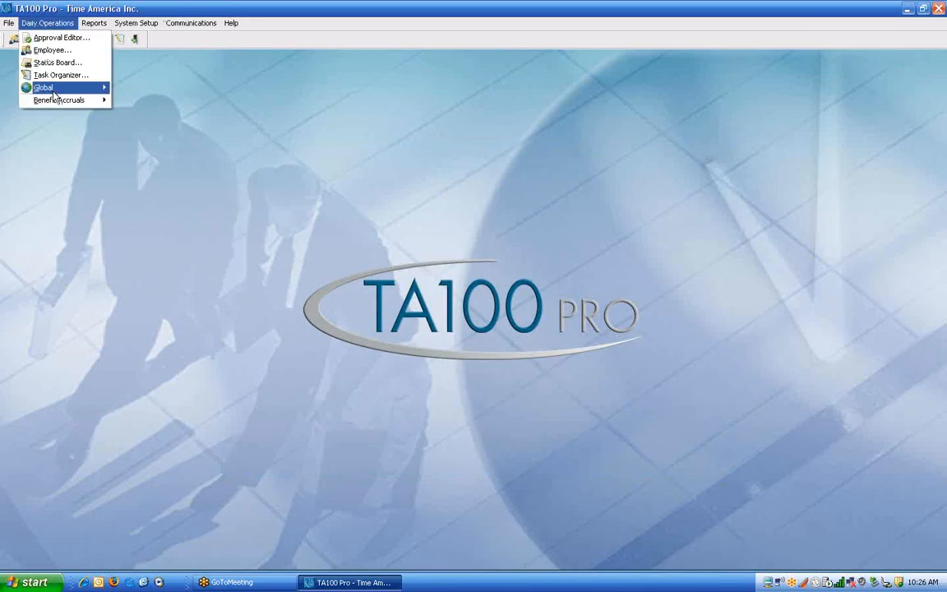
mouse_move(56, 107)
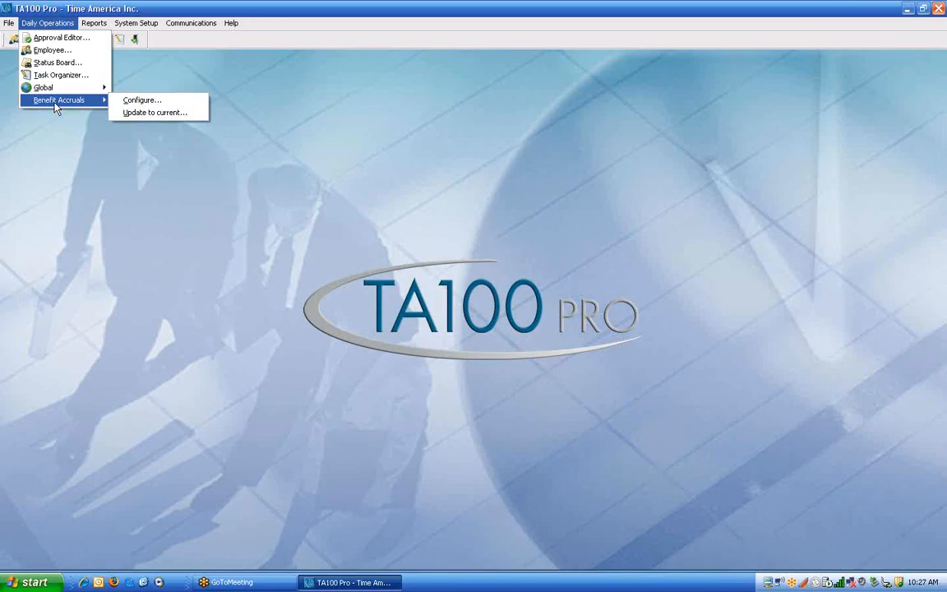
left_click(144, 107)
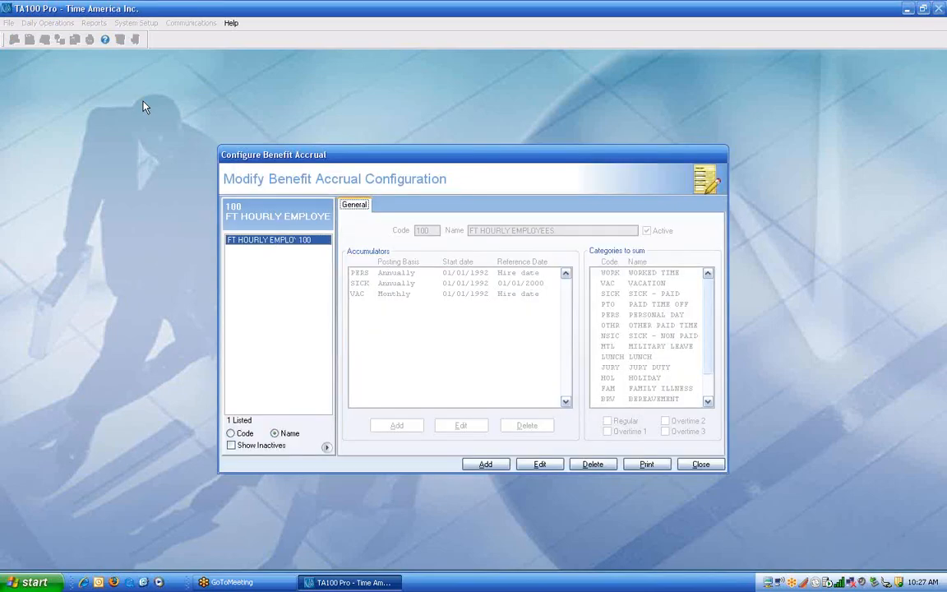
left_click(327, 446)
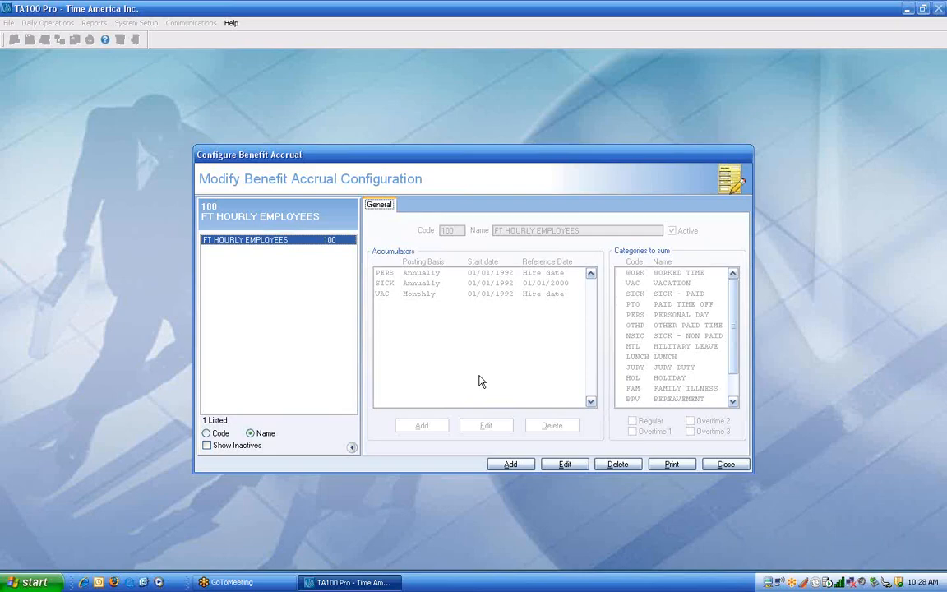
left_click(565, 465)
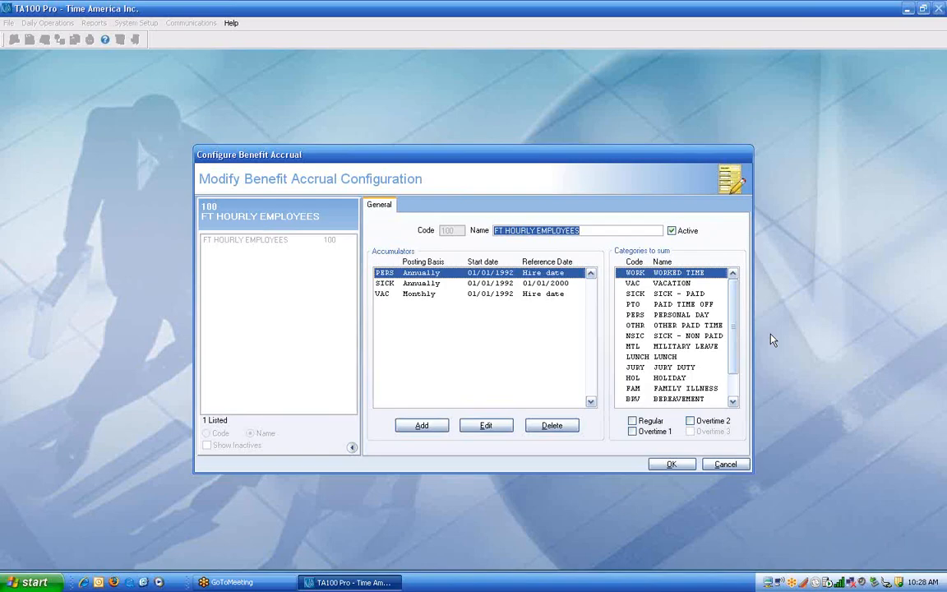
left_click(626, 273)
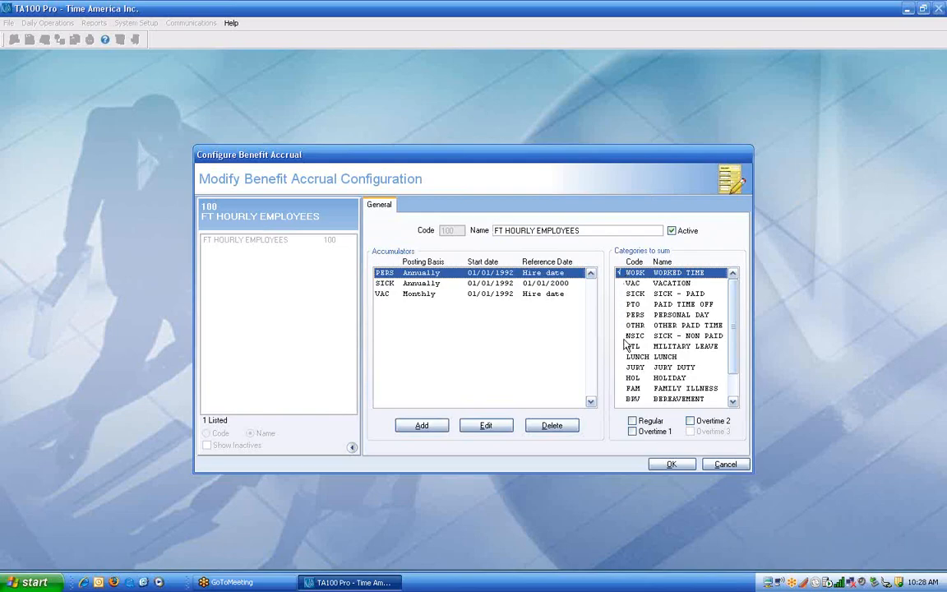
left_click(623, 380)
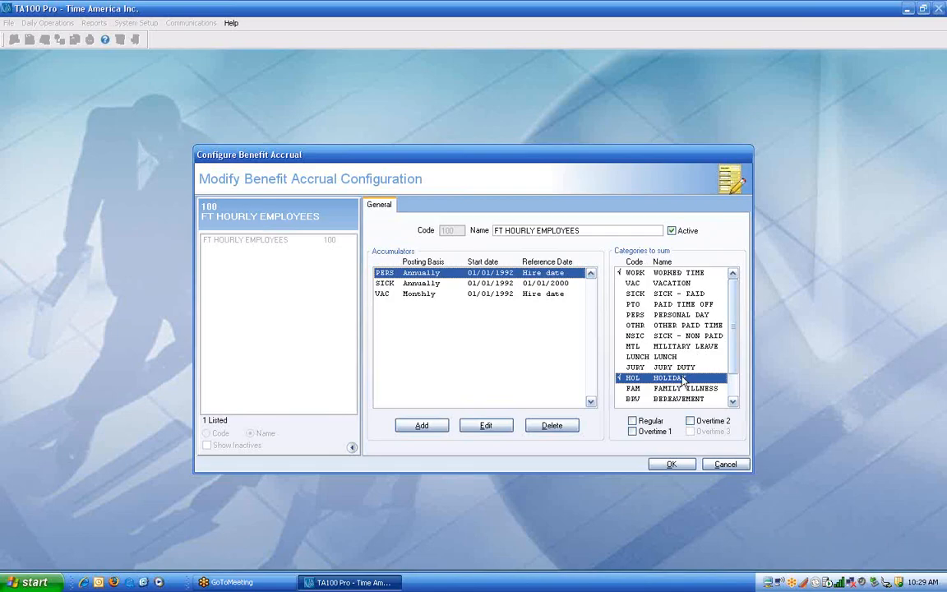
Mark PAID TIME OFF as a category to sum and include Regular hours in the sum.
left_click(669, 305)
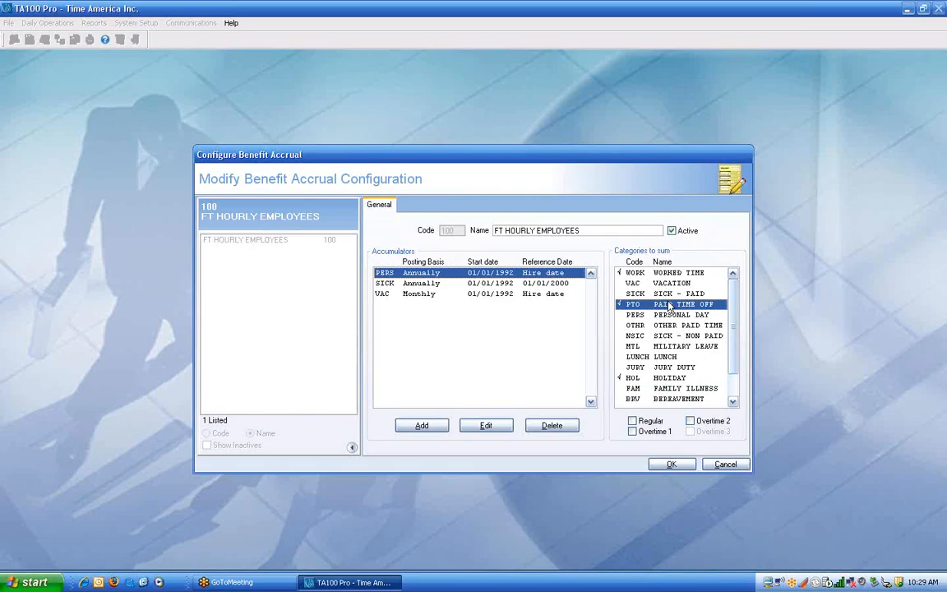
left_click(634, 422)
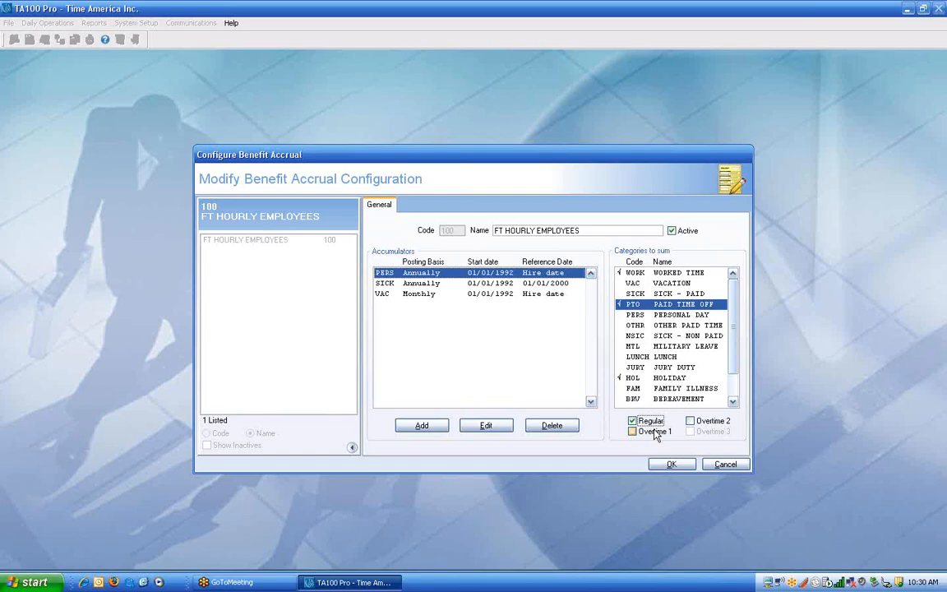
Unmark HOLIDAY, PAID TIME OFF and WORKED TIME in the categories to sum.
left_click(650, 377)
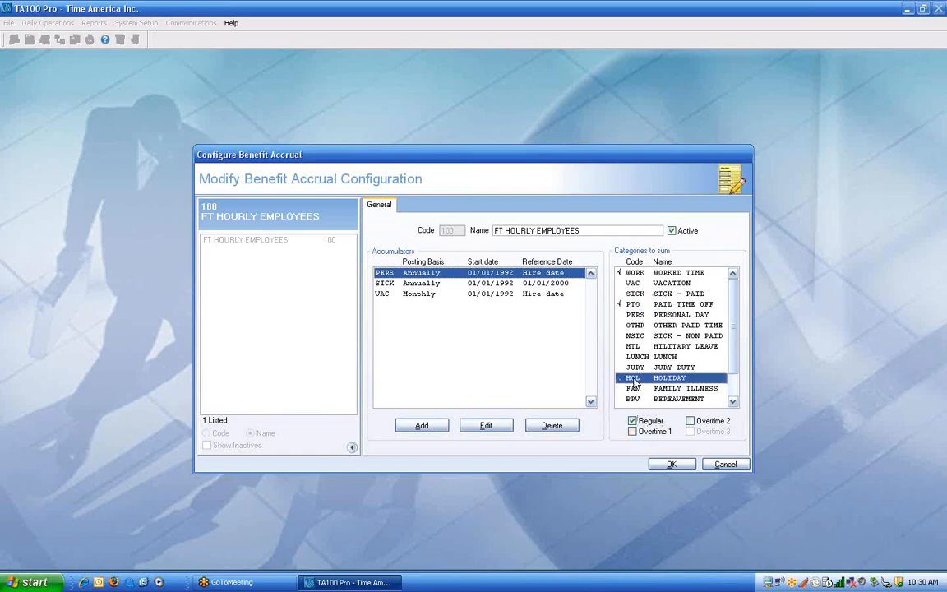
left_click(628, 304)
left_click(629, 272)
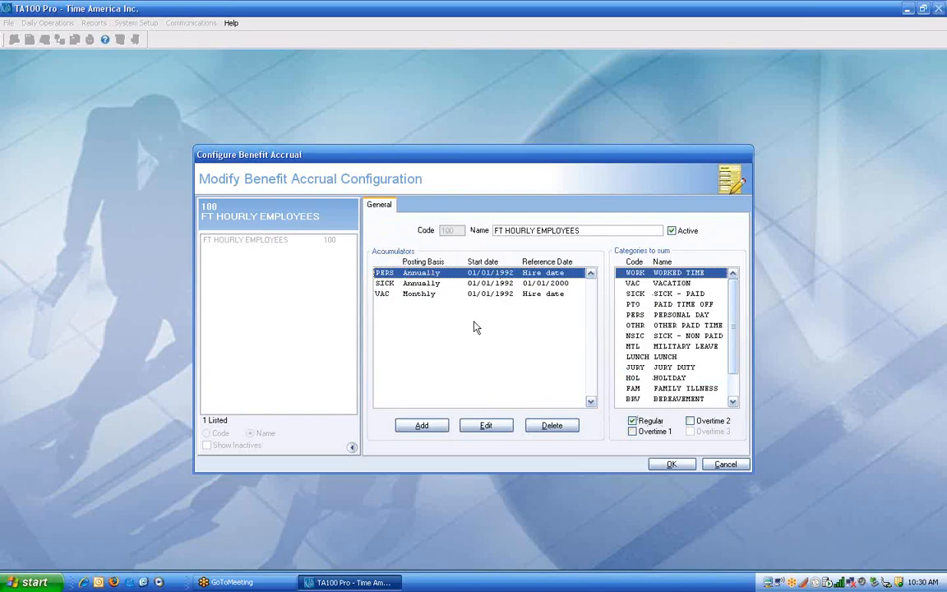
Open the PERS accumulator for editing, check the posting basis choices and set the start date to 01/01/1900.
left_click(487, 426)
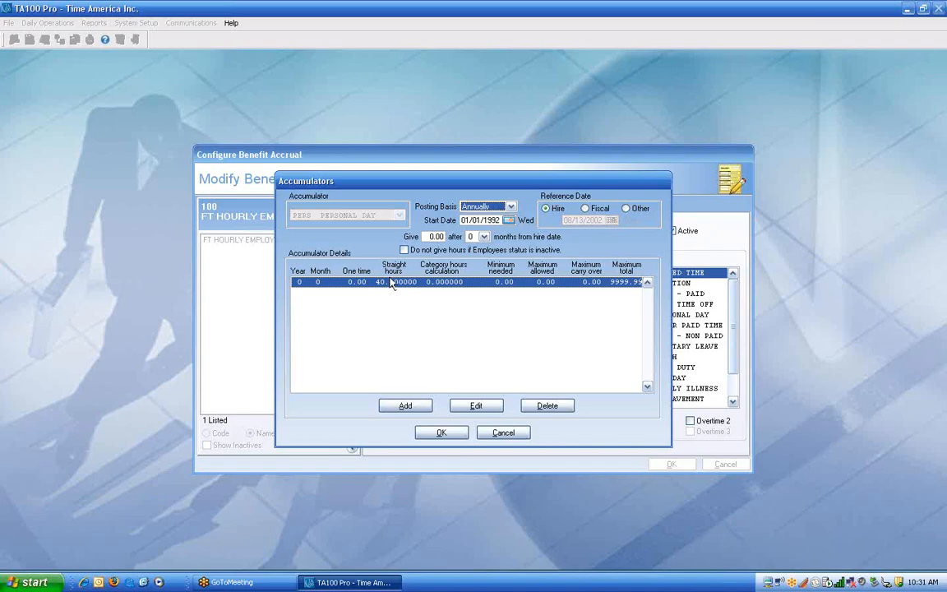
left_click(511, 208)
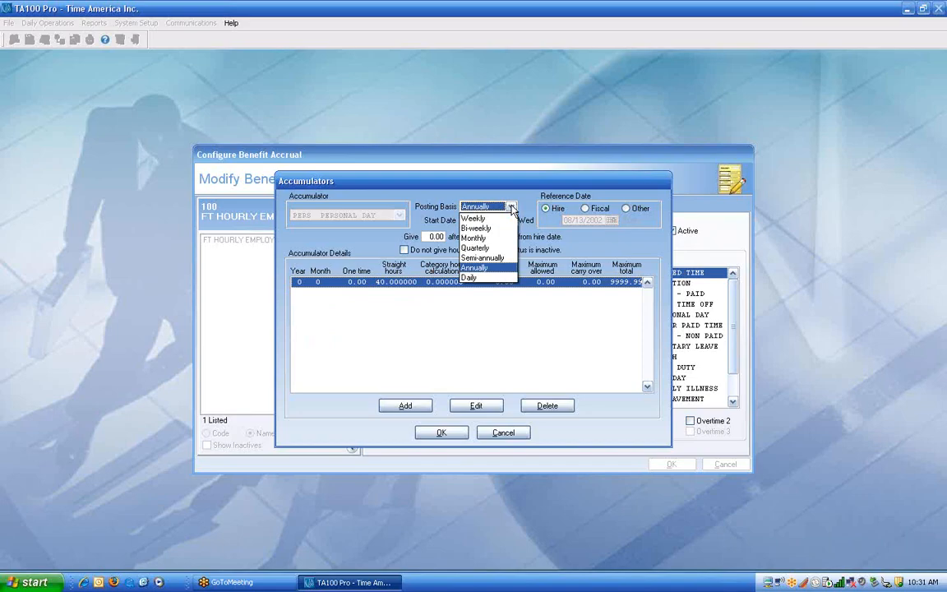
left_click(510, 207)
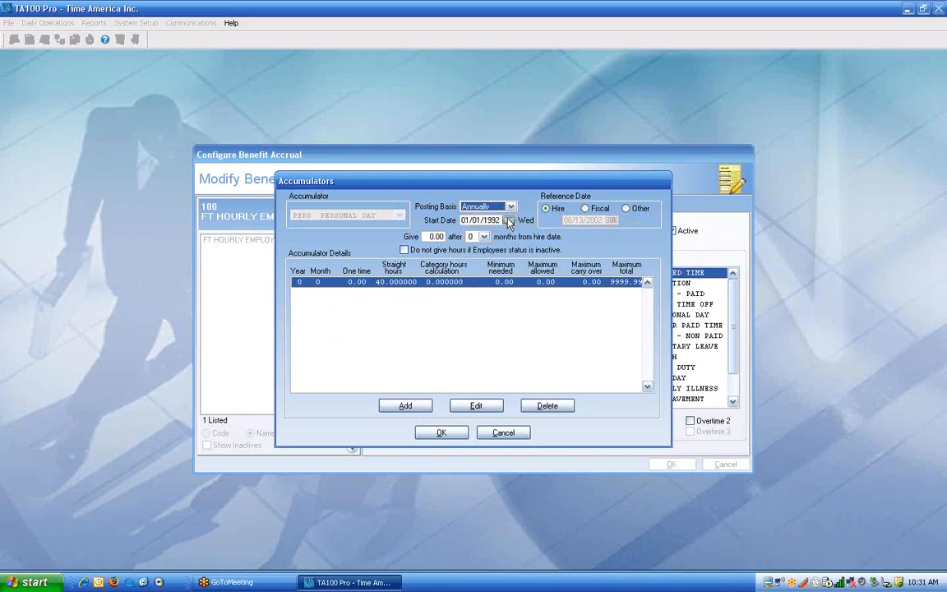
key("Tab")
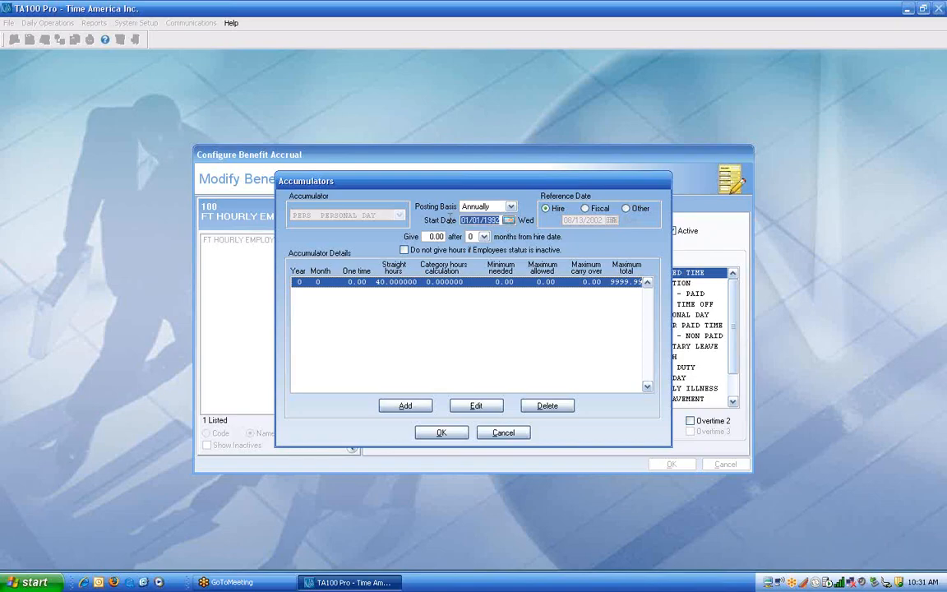
type("01/01/1900")
key("Tab")
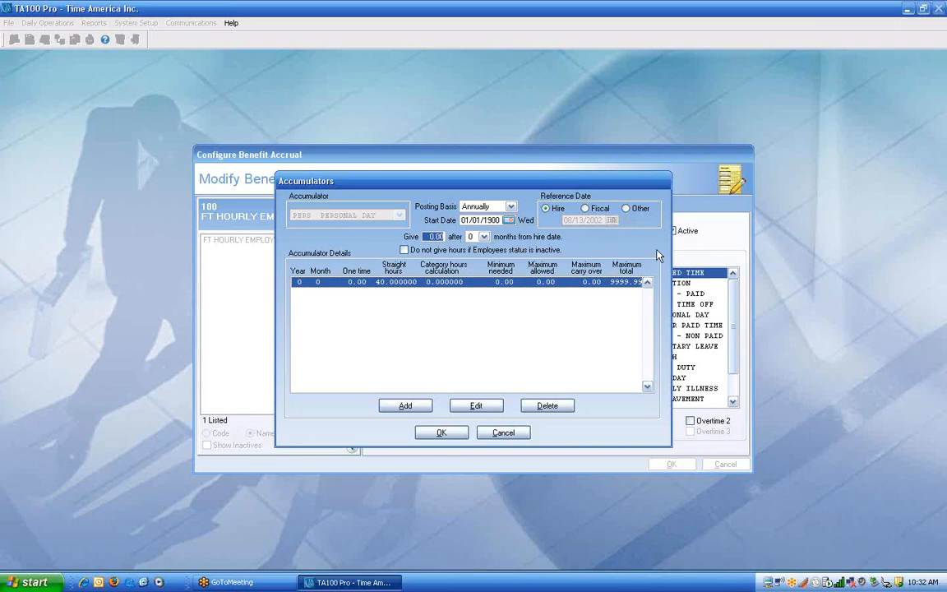
Set the PERS accumulator to give 16 hours after 3 months from the hire date.
type("16")
key("Tab")
left_click(483, 237)
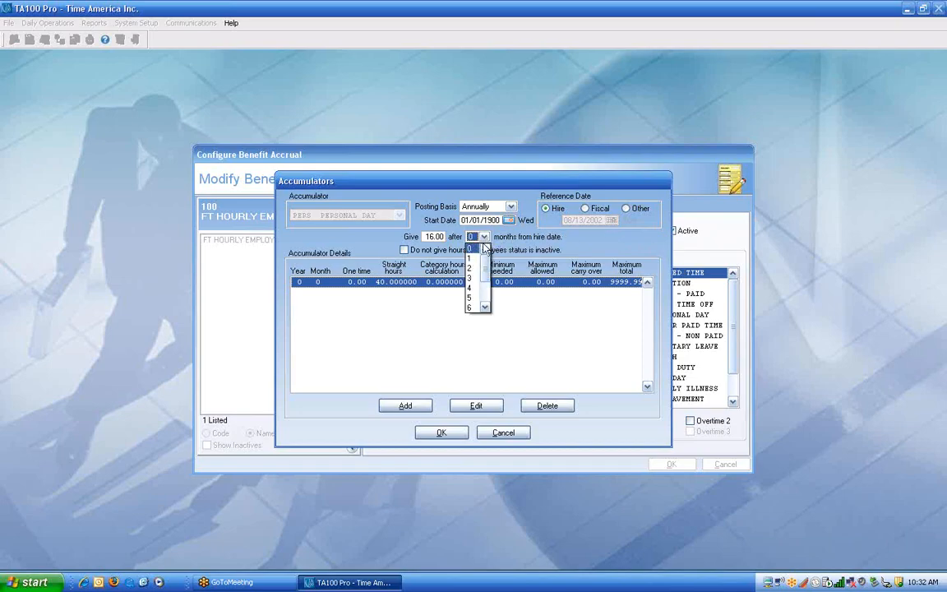
left_click(471, 278)
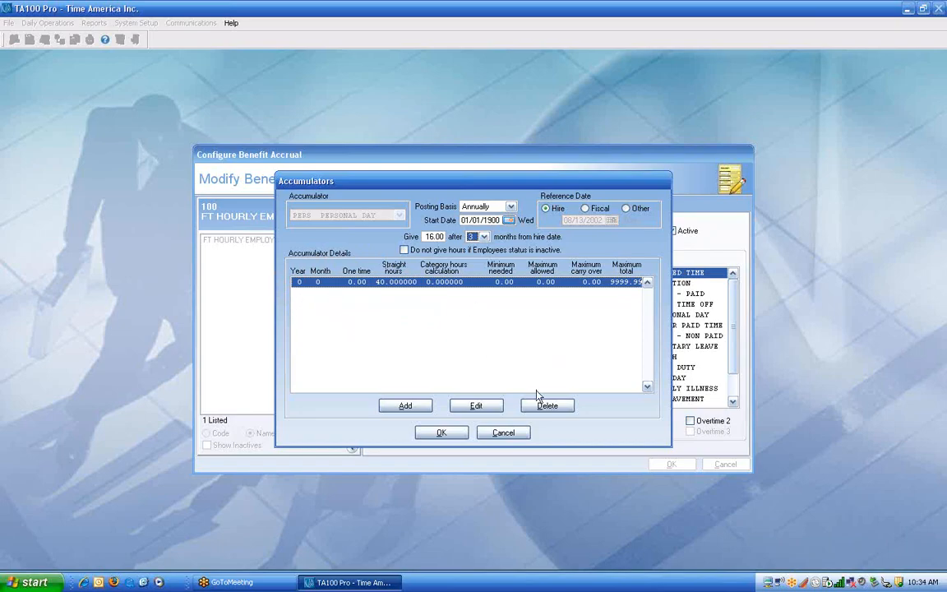
Edit the year 0 accumulator detail, setting minimum hours needed to 40 and maximum hours allowed to 60.
left_click(477, 406)
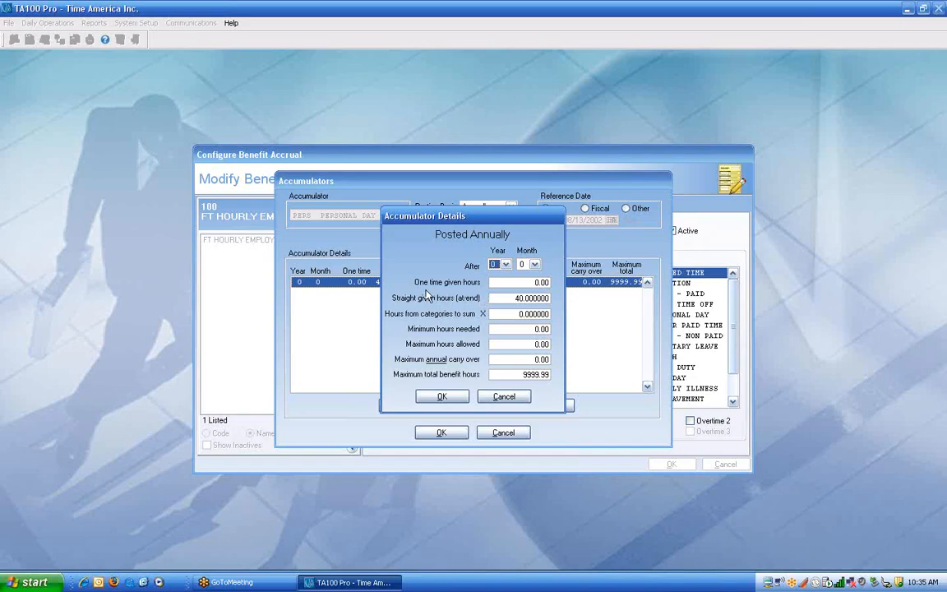
key("Tab")
key("Tab")
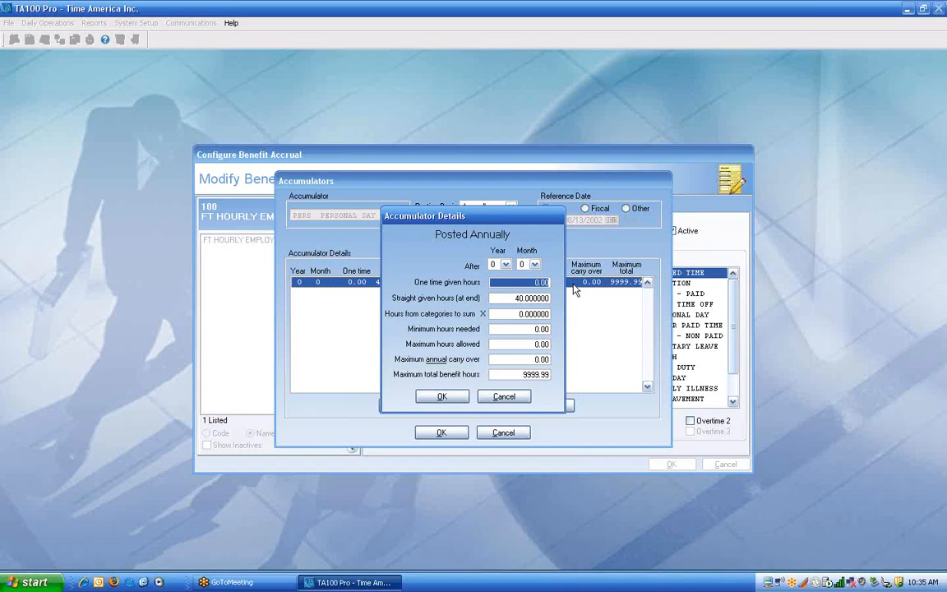
key("Tab")
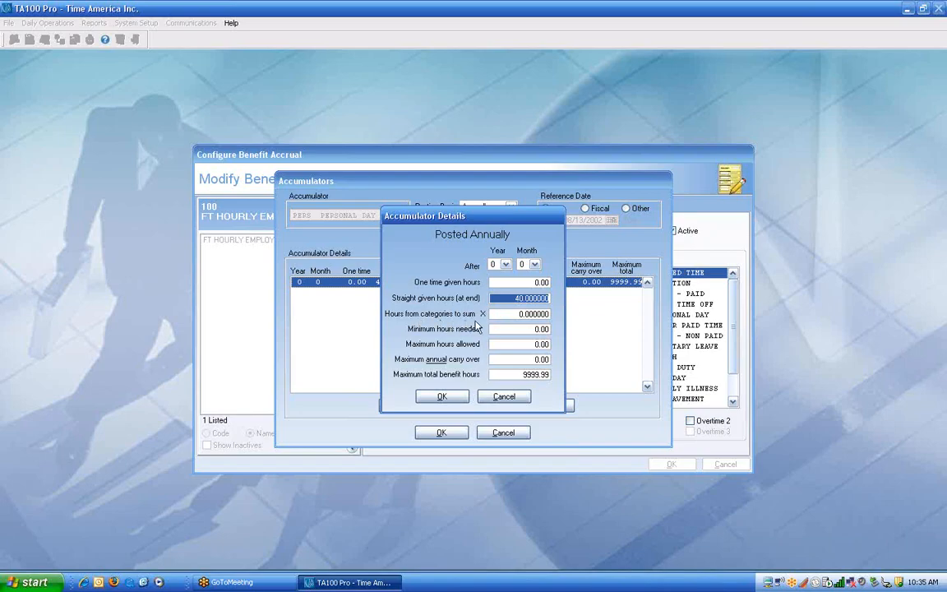
key("Tab")
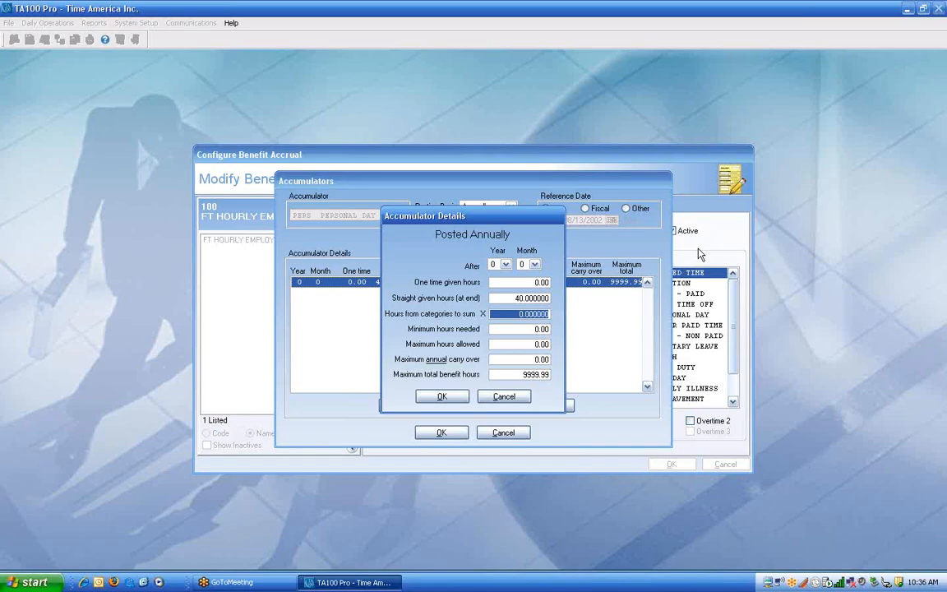
left_click(510, 311)
left_click_drag(510, 312, 578, 315)
key("Tab")
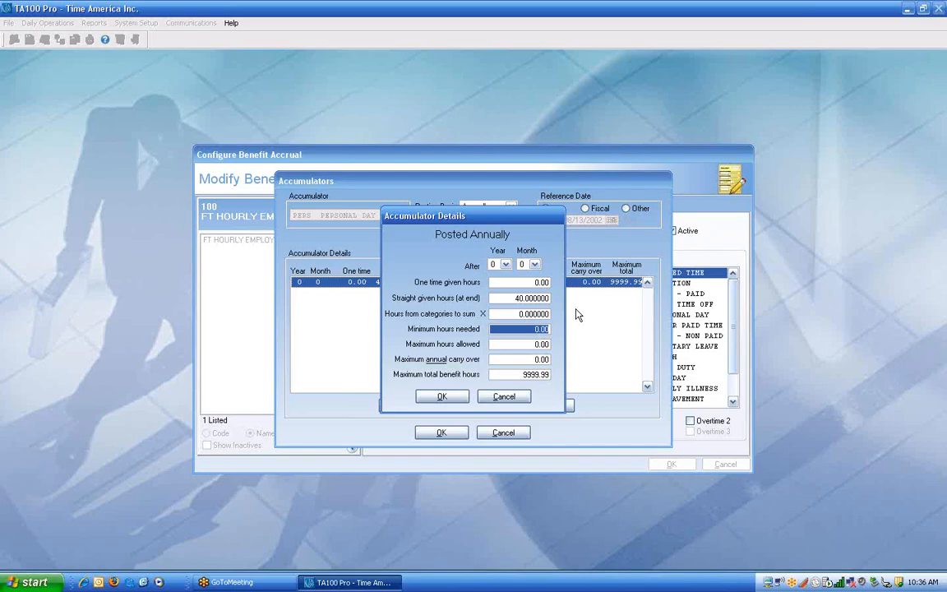
type("40")
key("Tab")
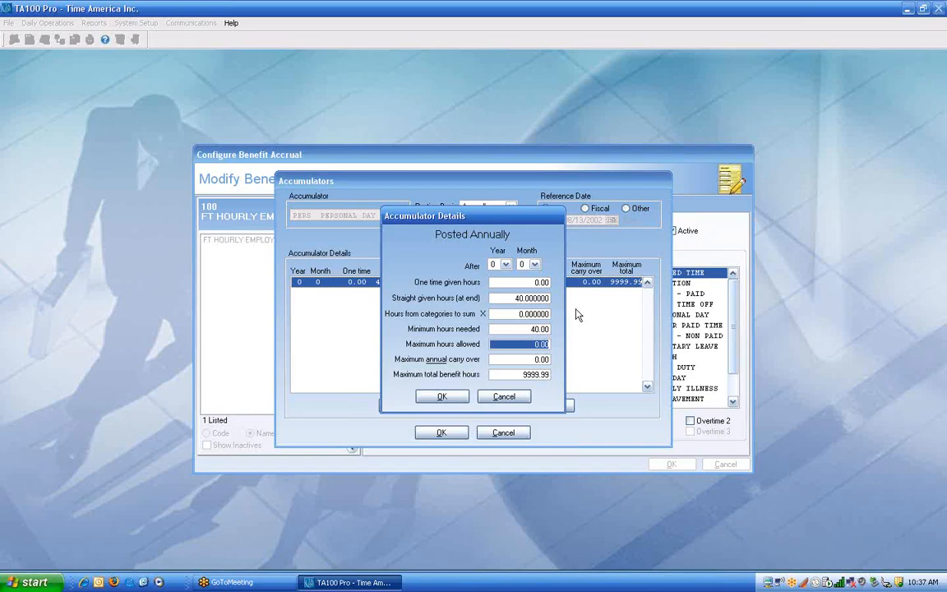
type("60")
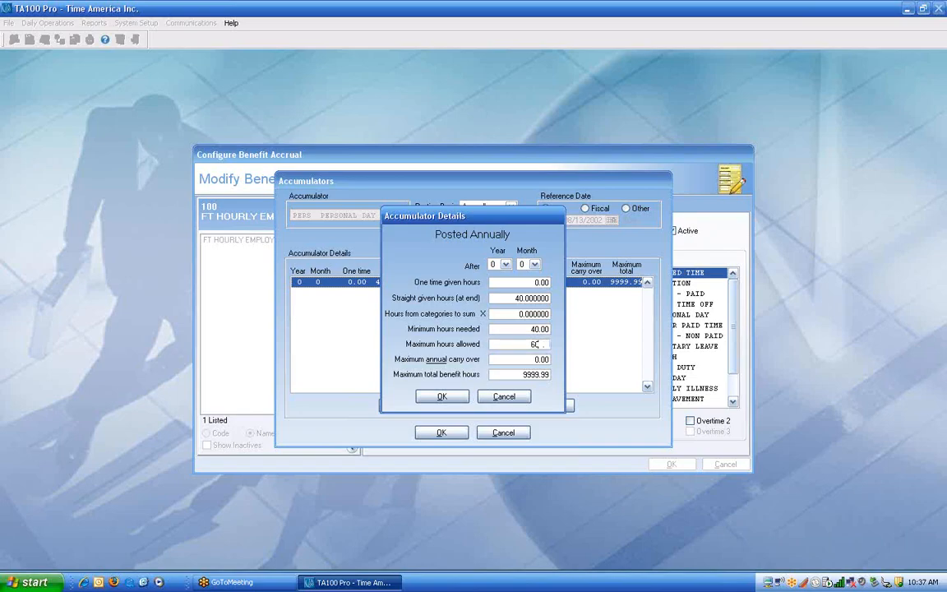
key("Tab")
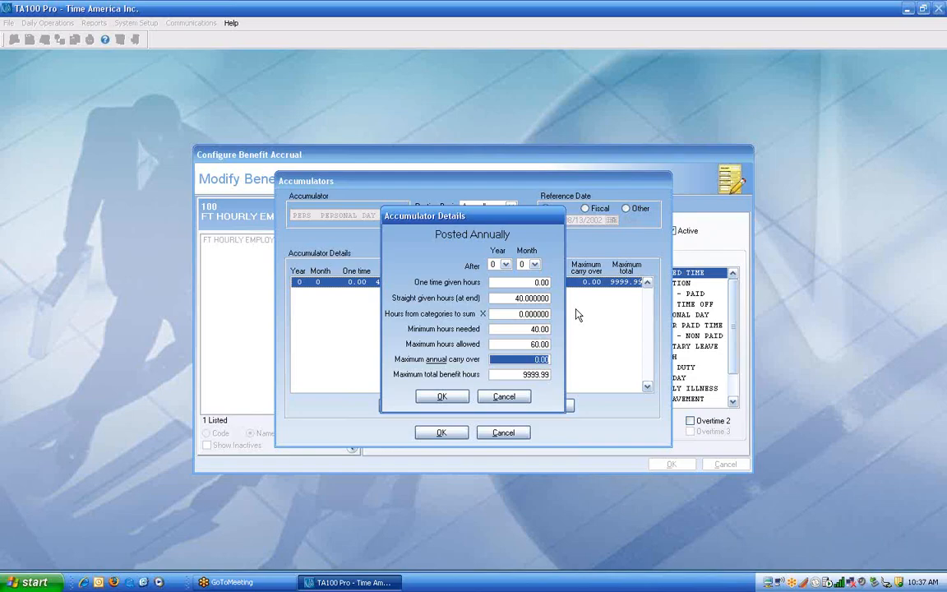
Set the maximum annual carry over to 40, and set it back to 0.
type("40")
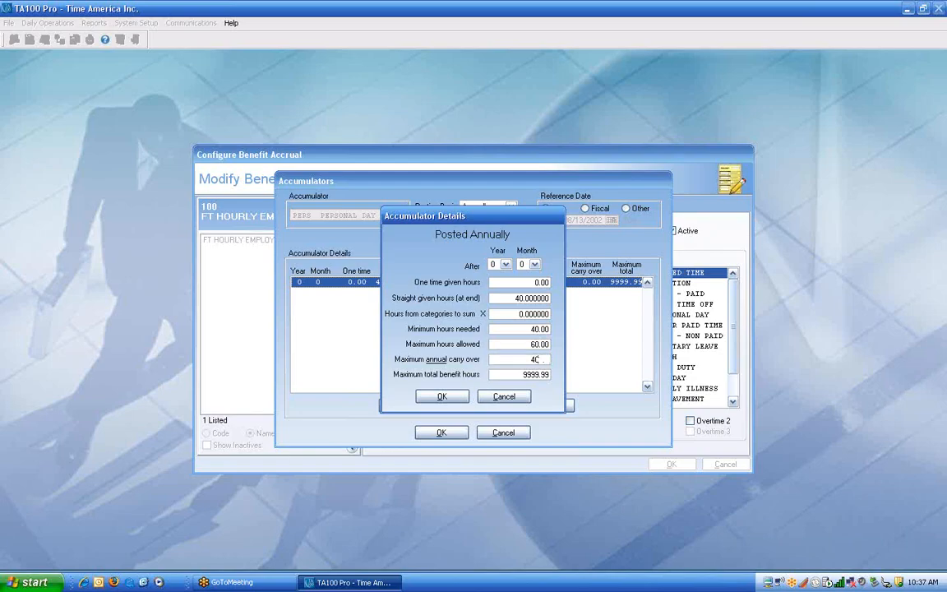
key("Tab")
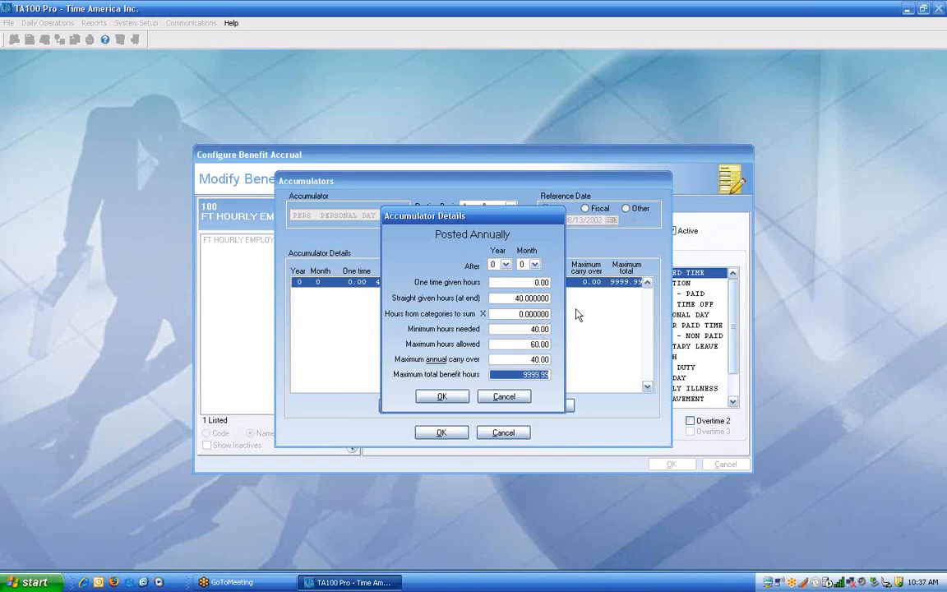
key("shift+Tab")
type("0")
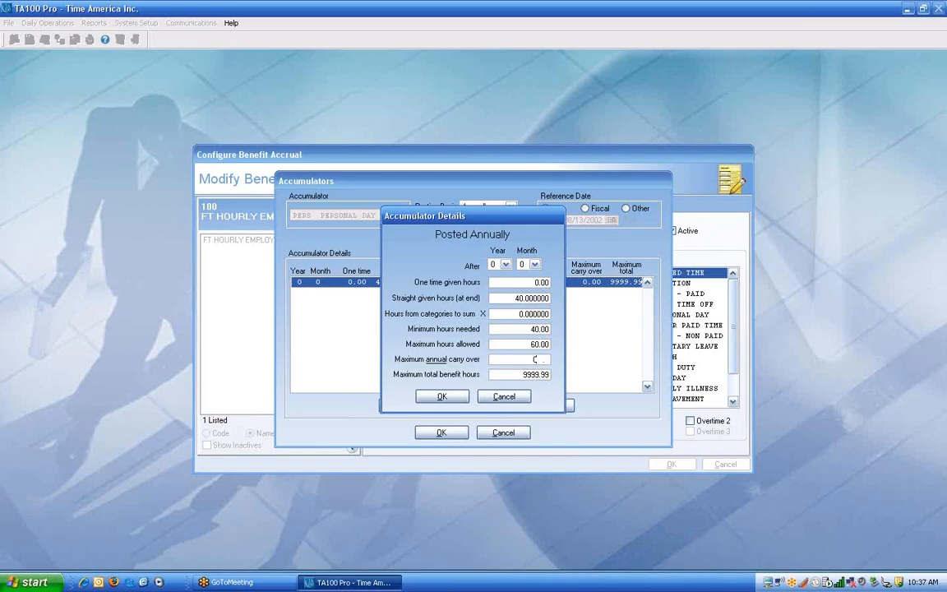
key("Tab")
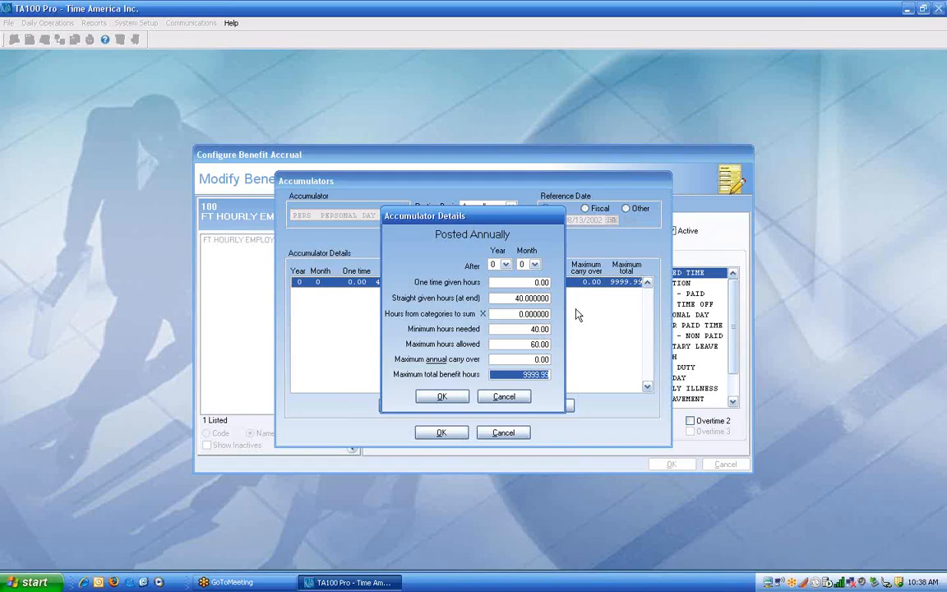
Set the maximum total benefit hours to 500, then discard the changes to the detail and the PERS accumulator.
type("500")
key("Tab")
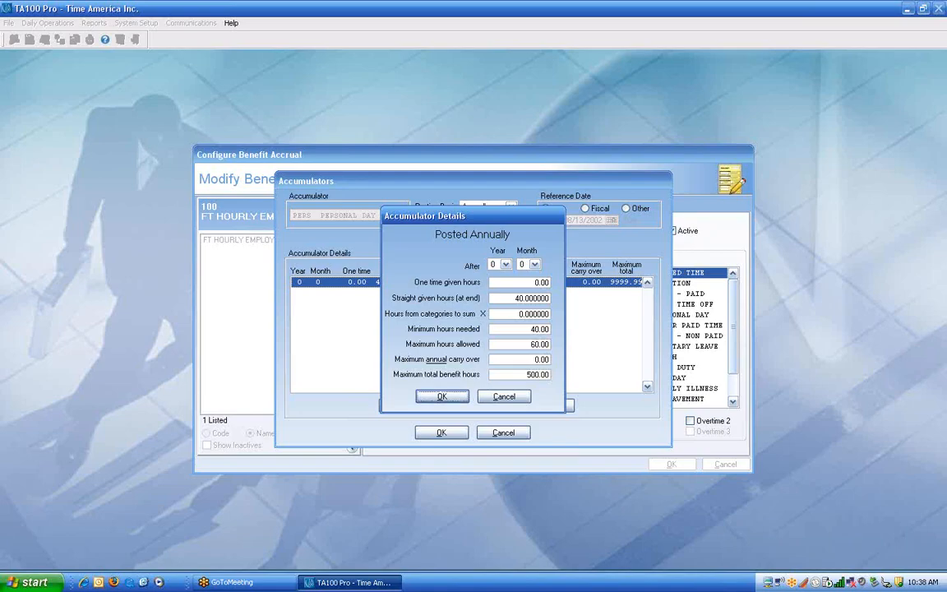
key("shift+Tab")
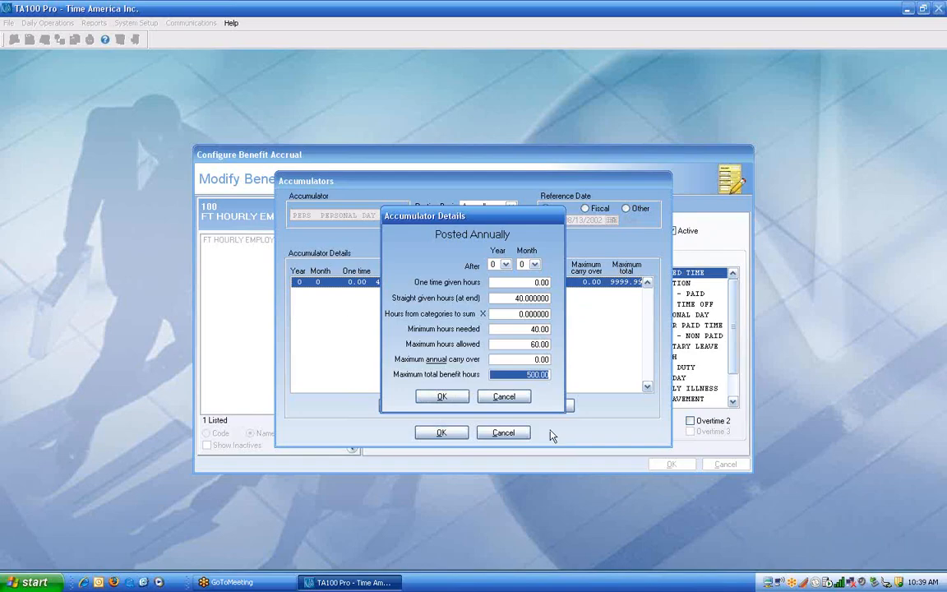
left_click(512, 401)
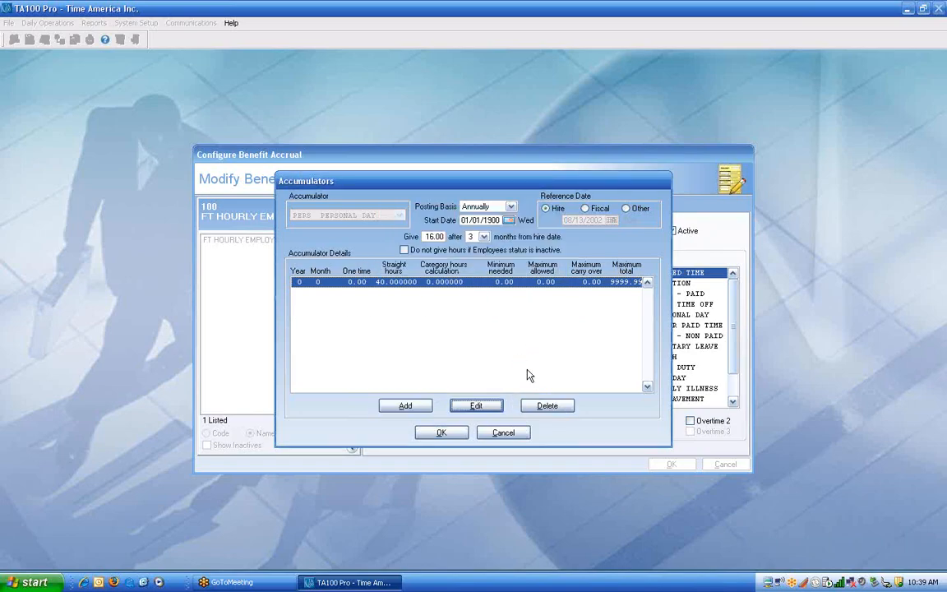
left_click(510, 436)
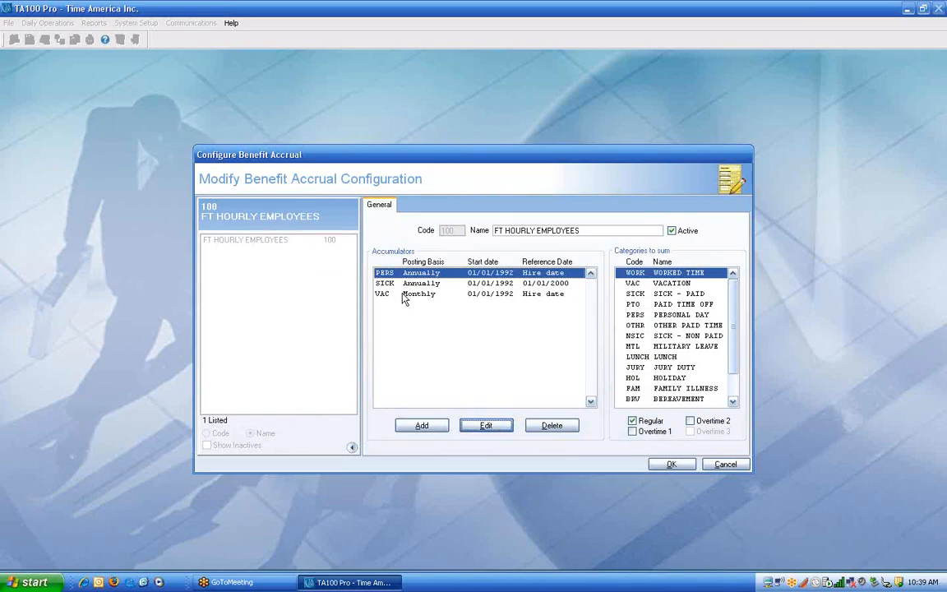
Review the SICK accumulator's settings and close it without changes.
left_click(423, 284)
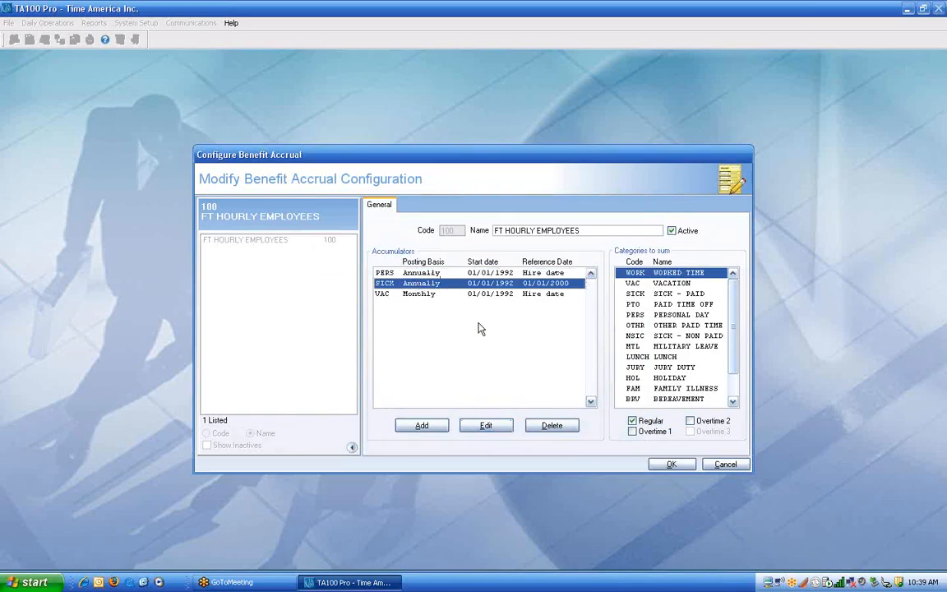
left_click(487, 425)
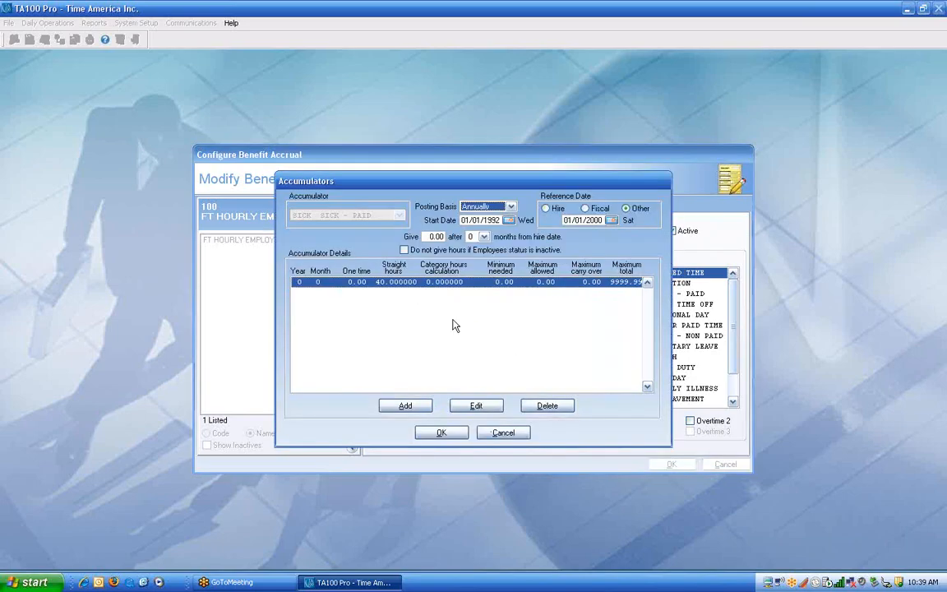
left_click(502, 433)
Open the VAC accumulator and examine the monthly straight hours for the year 0, 3 and 5 tiers.
left_click(411, 294)
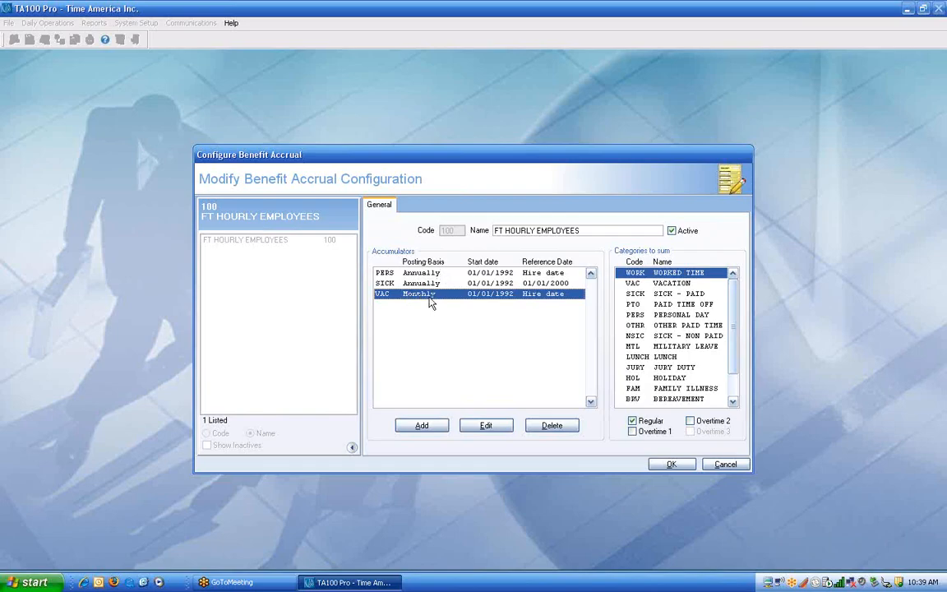
left_click(484, 425)
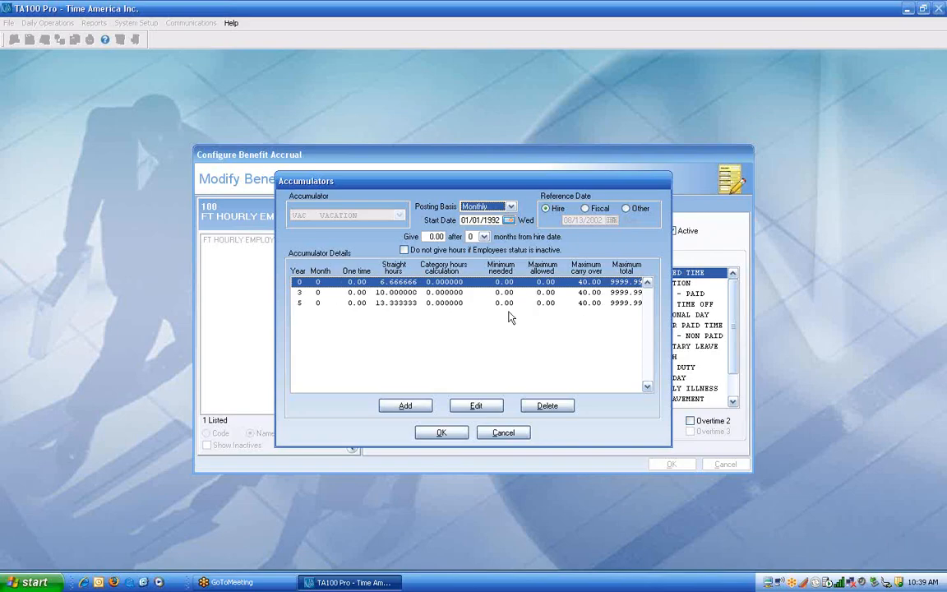
left_click(320, 281)
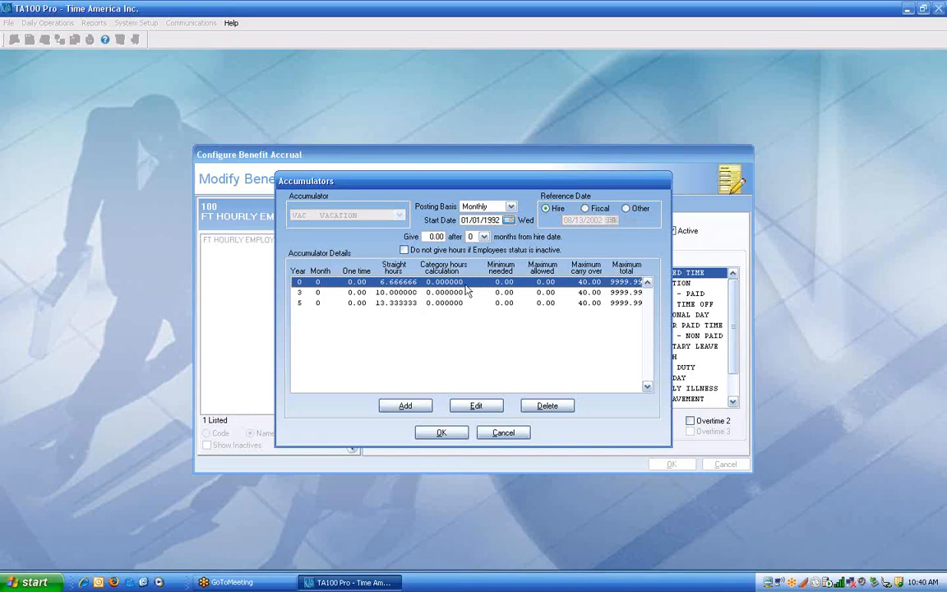
left_click(301, 293)
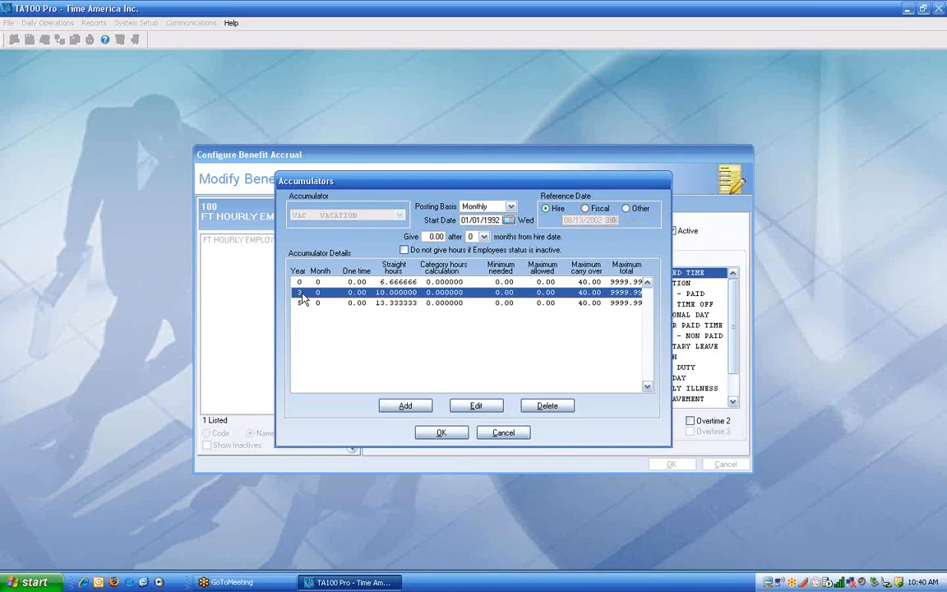
left_click(300, 305)
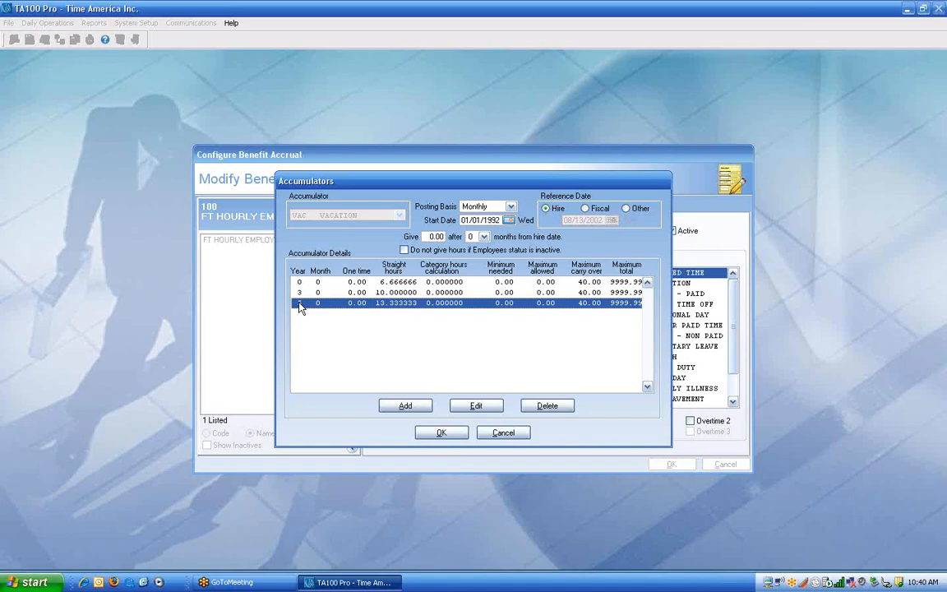
left_click(356, 282)
left_click(356, 293)
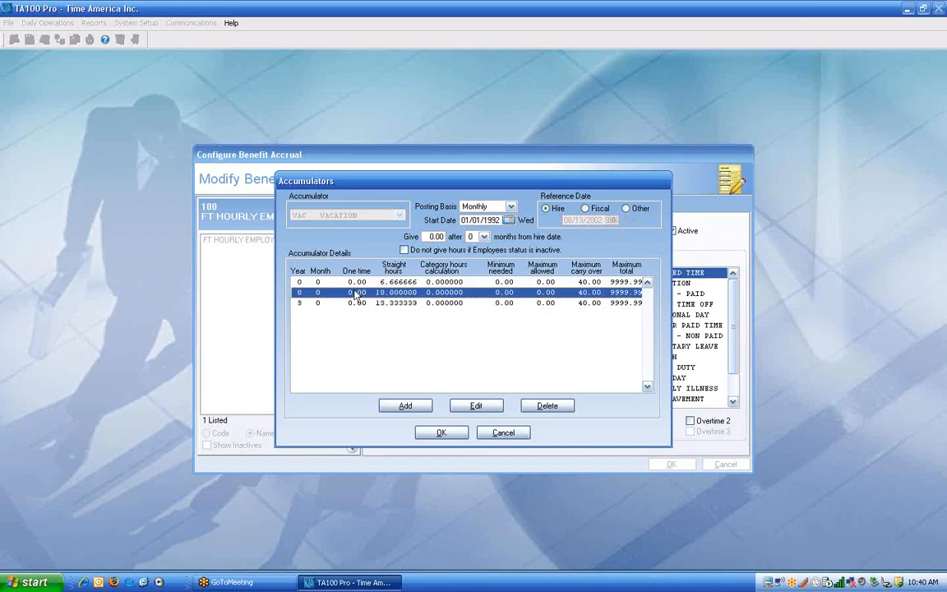
Check the year 5 tier of the VAC accumulator, and close the accumulator and the benefit accrual configuration without saving.
left_click(356, 303)
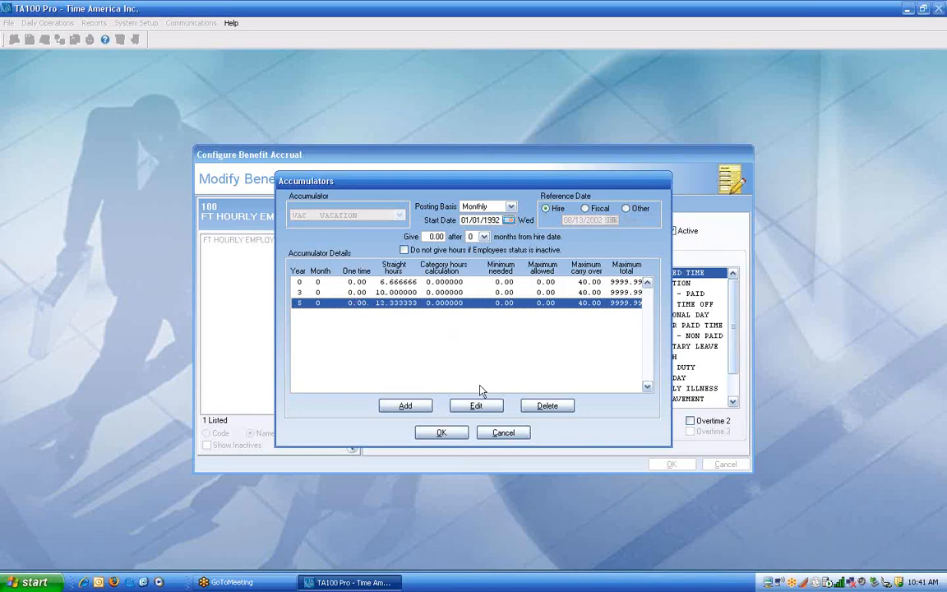
left_click(515, 436)
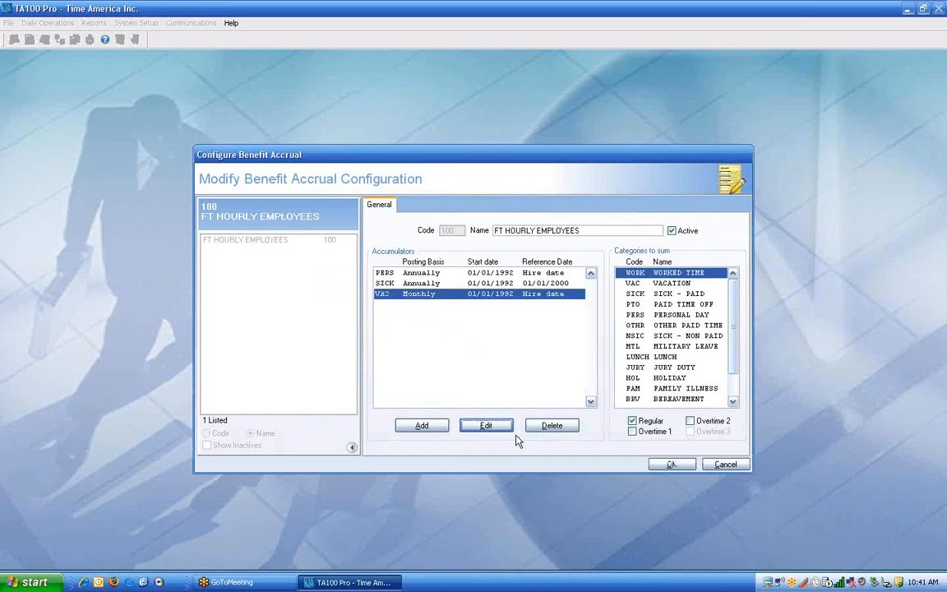
left_click(731, 467)
left_click(726, 465)
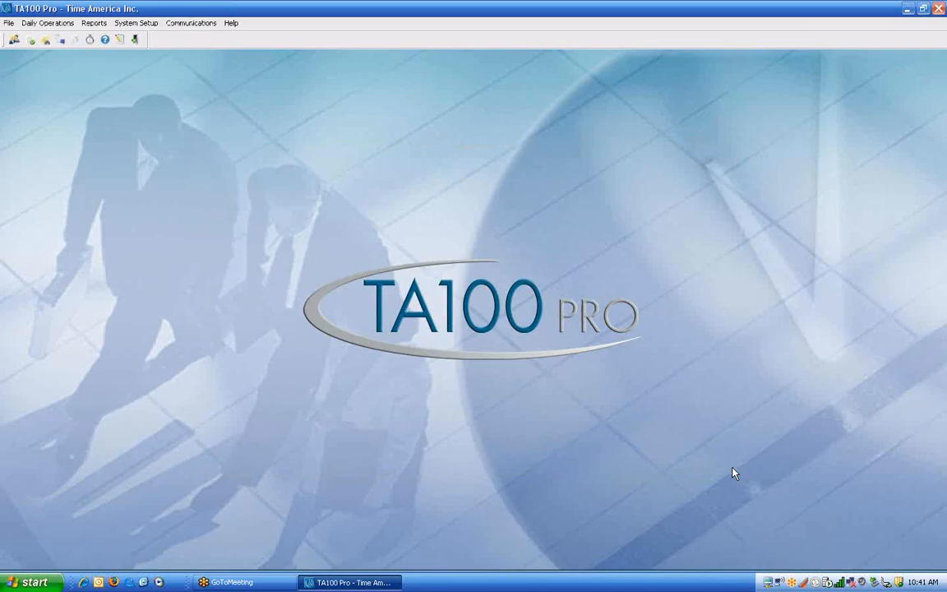
Open the TA500 series clock configuration, look over the demo clock's general settings and close it.
left_click(192, 25)
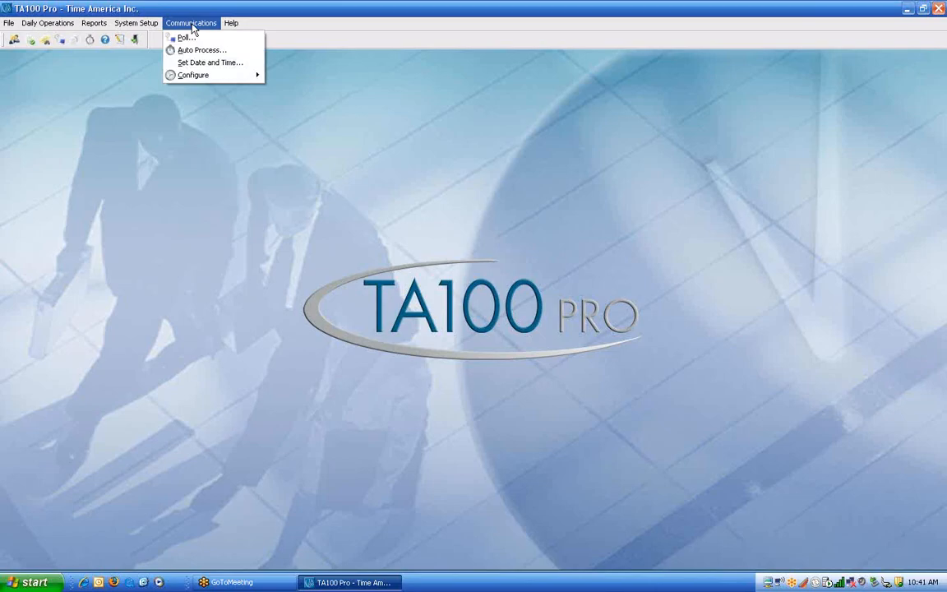
mouse_move(191, 77)
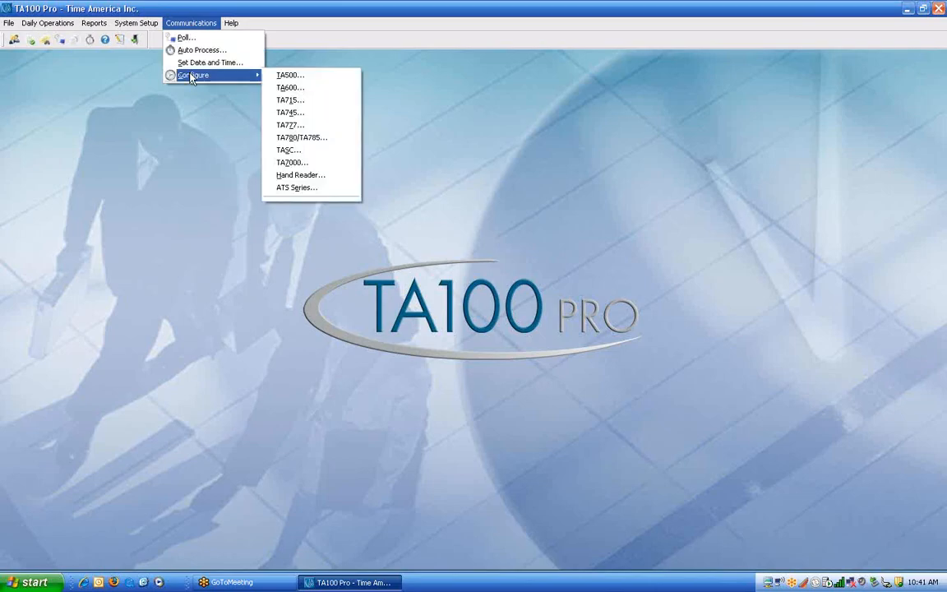
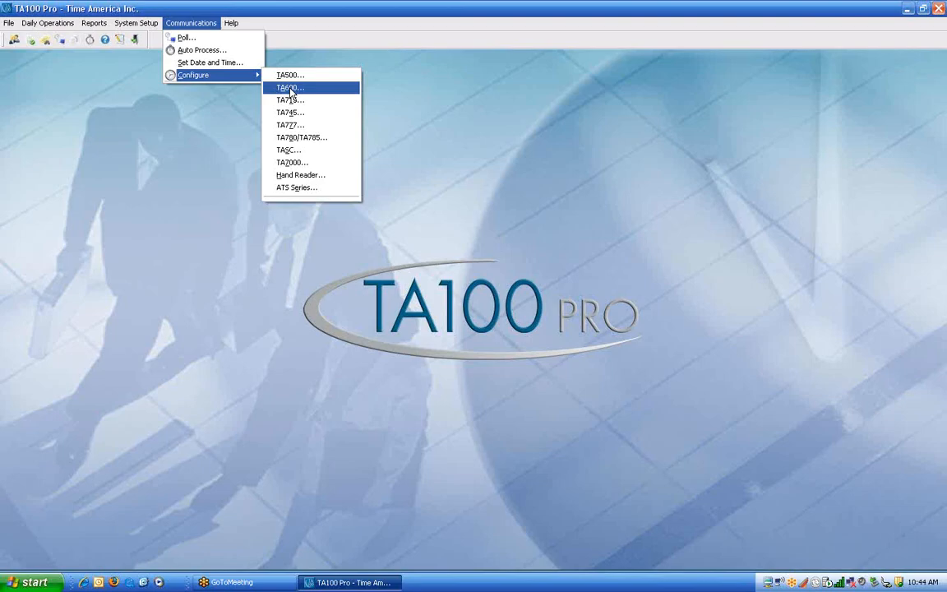
left_click(290, 75)
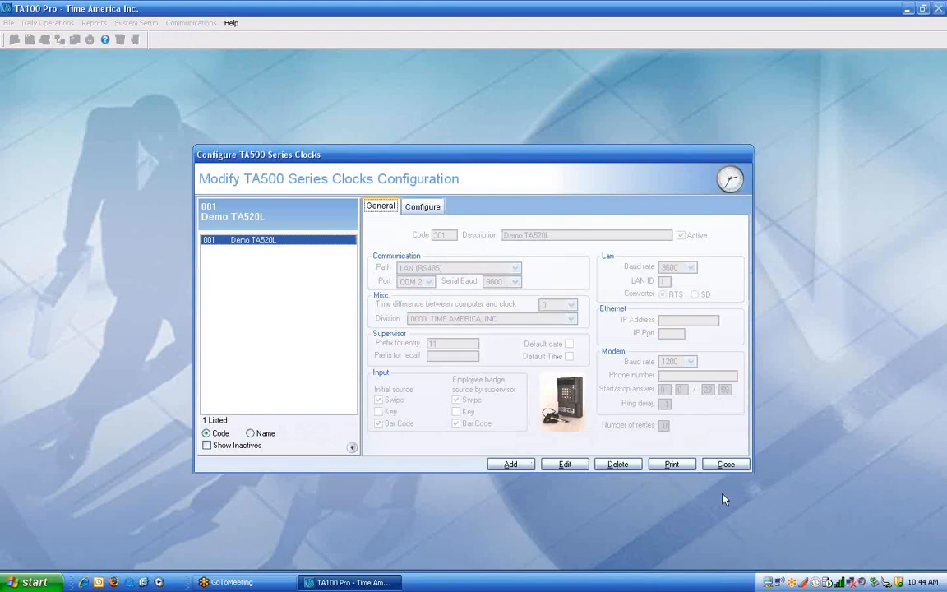
left_click(727, 465)
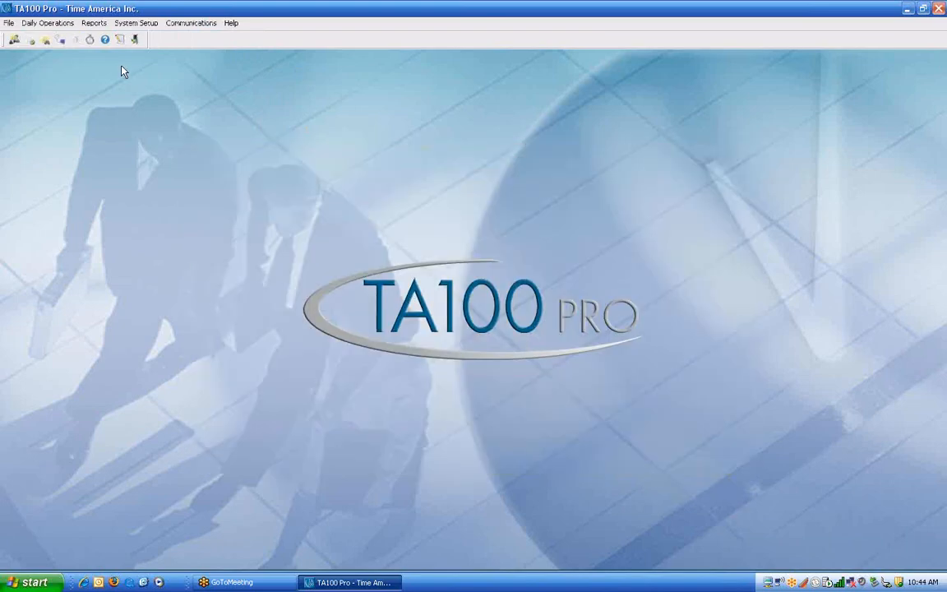
Open the TA600 series PC CLOCK for editing and view its time-out and message settings with revision 5 selected.
left_click(191, 23)
mouse_move(205, 82)
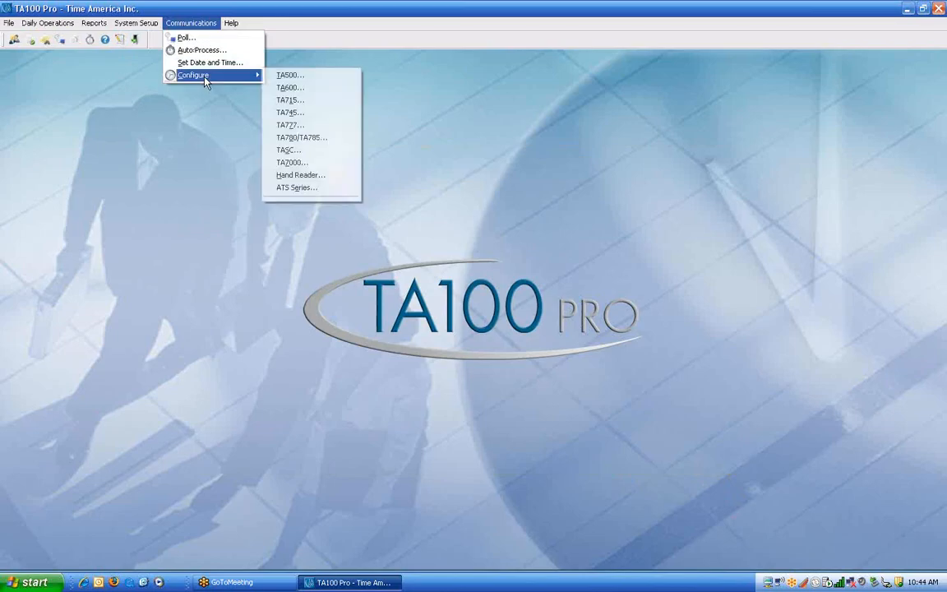
left_click(295, 88)
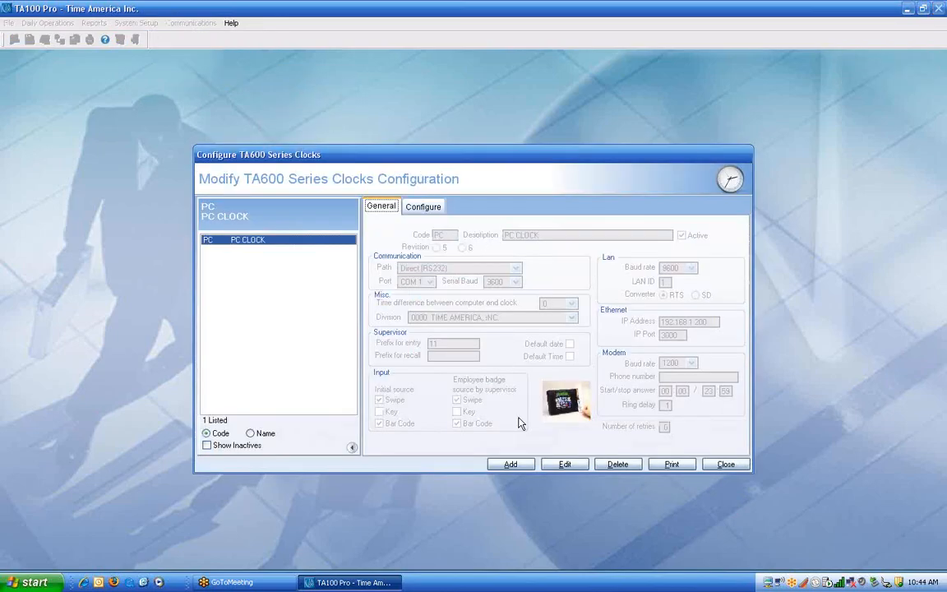
left_click(565, 465)
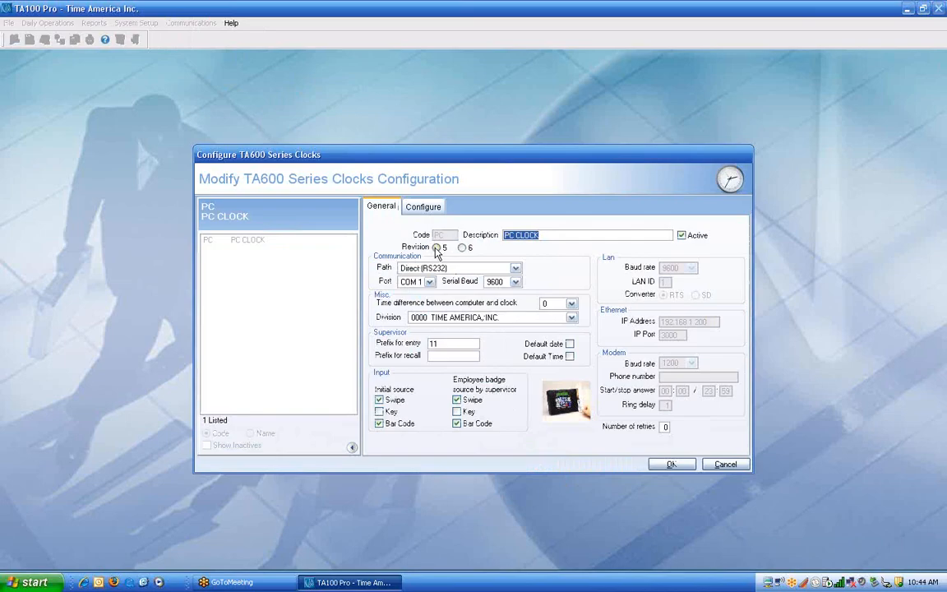
left_click(463, 247)
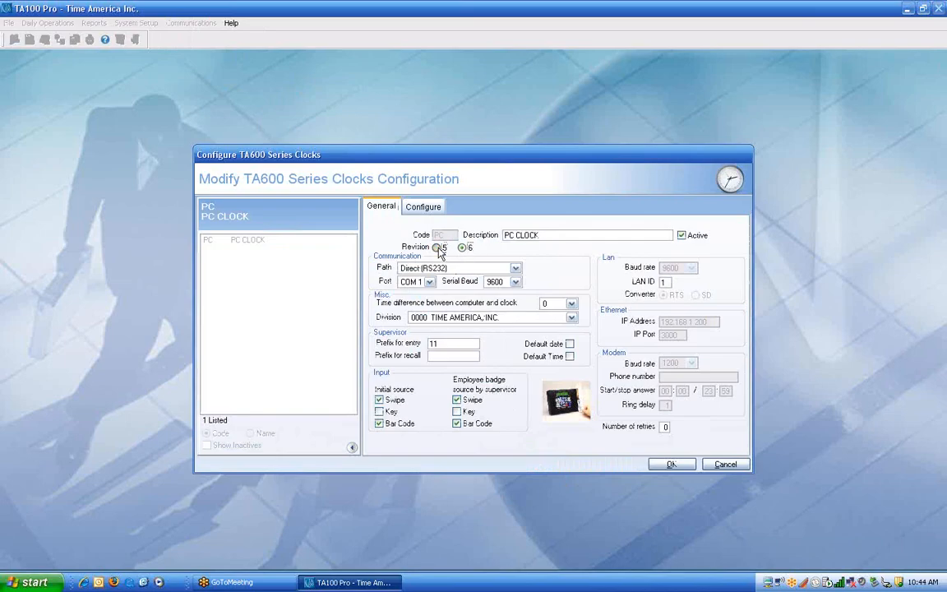
left_click(437, 248)
left_click(425, 207)
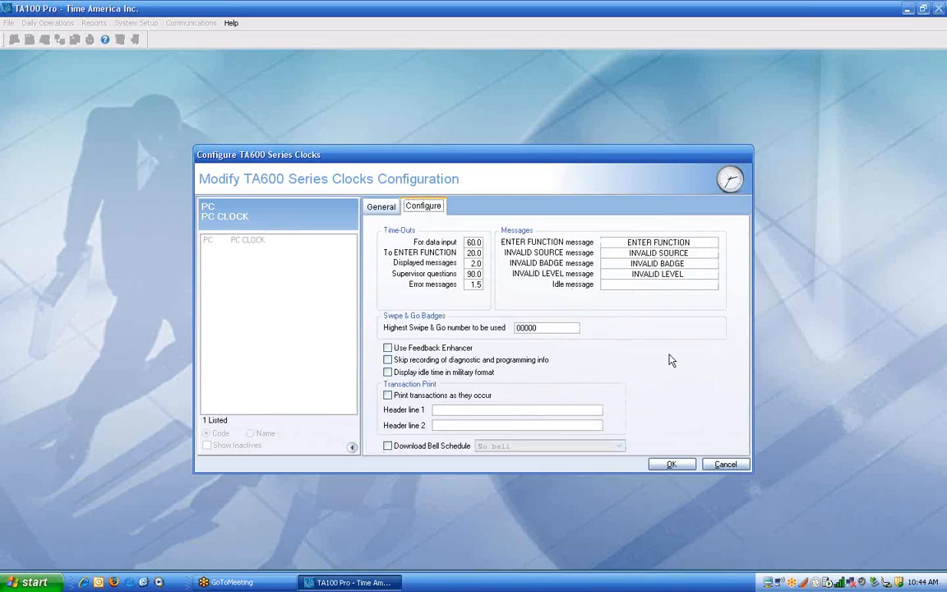
Set the PC CLOCK's revision to 6, view its idle message and display-time settings, and discard the changes.
left_click(383, 207)
left_click(463, 248)
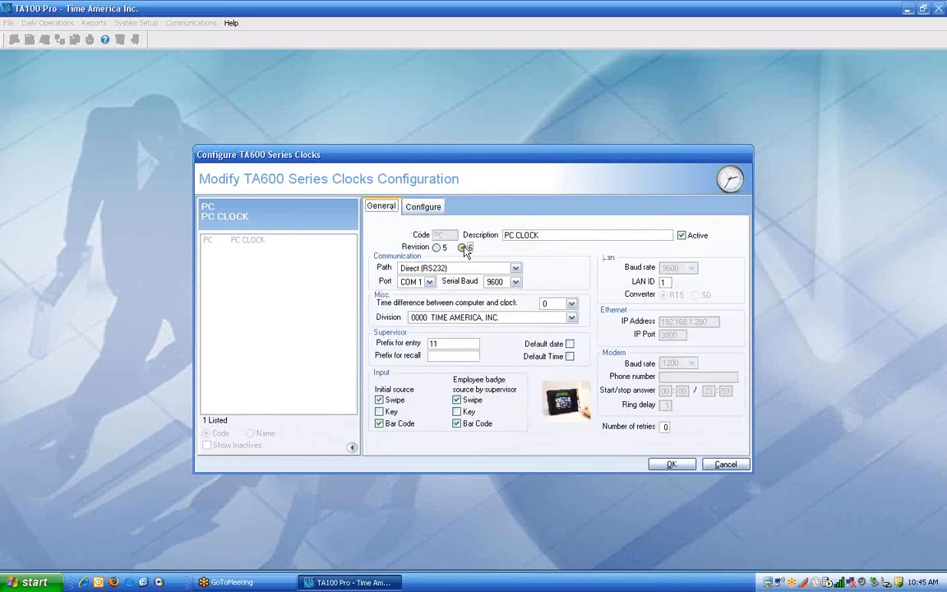
left_click(421, 206)
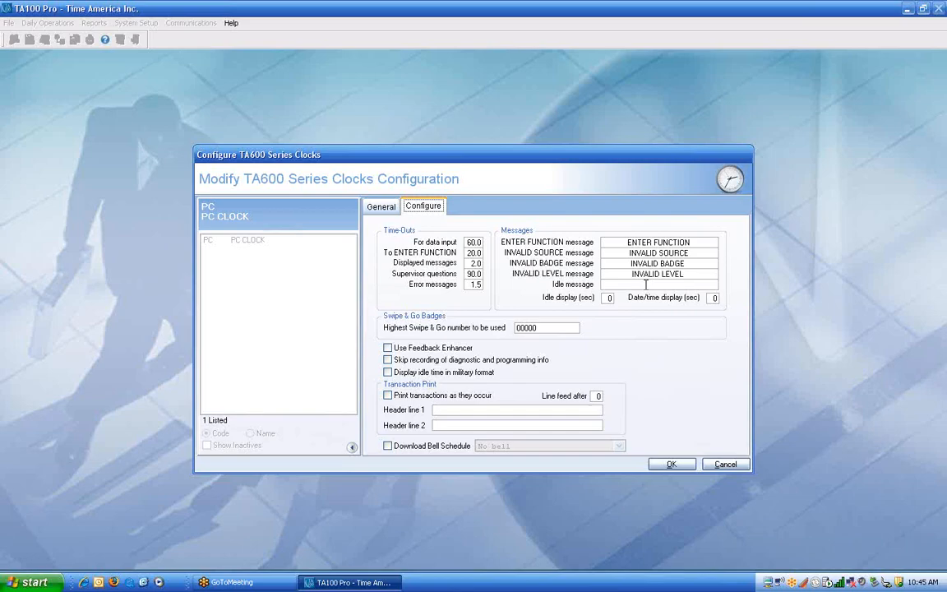
left_click(725, 464)
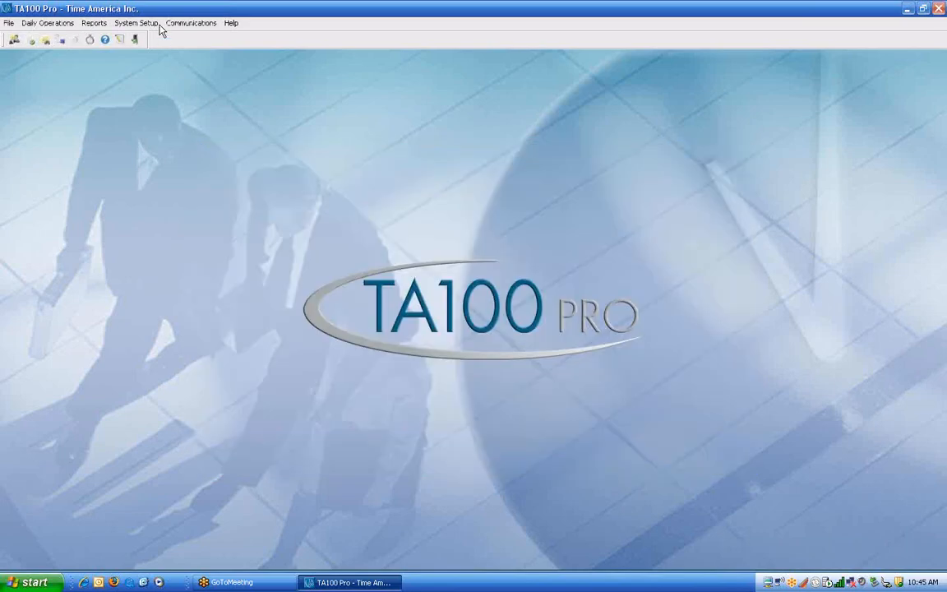
Review the time-outs and messages of the TA500 Demo TA520L clock in edit mode, and cancel without changes.
left_click(191, 23)
mouse_move(199, 81)
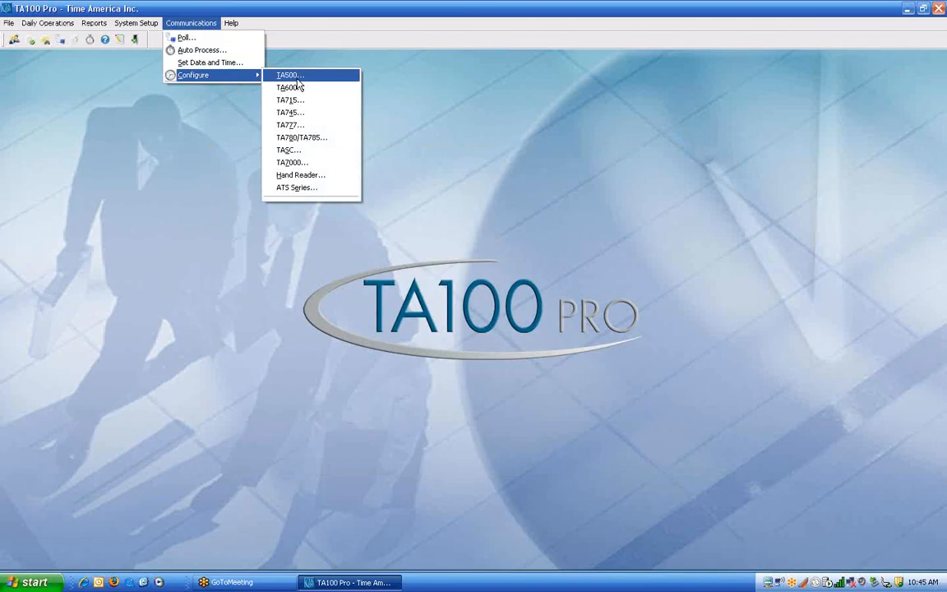
left_click(295, 76)
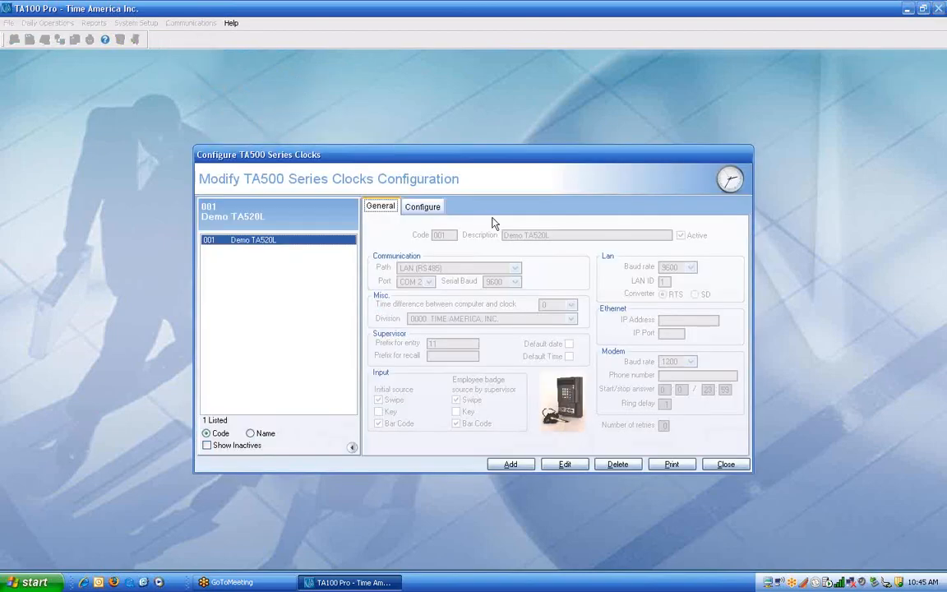
left_click(423, 207)
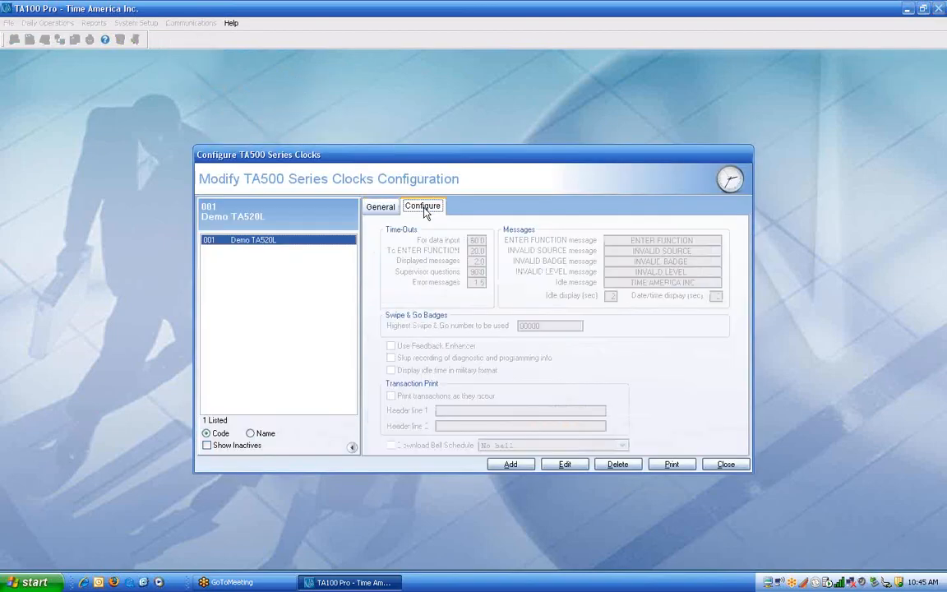
left_click(565, 464)
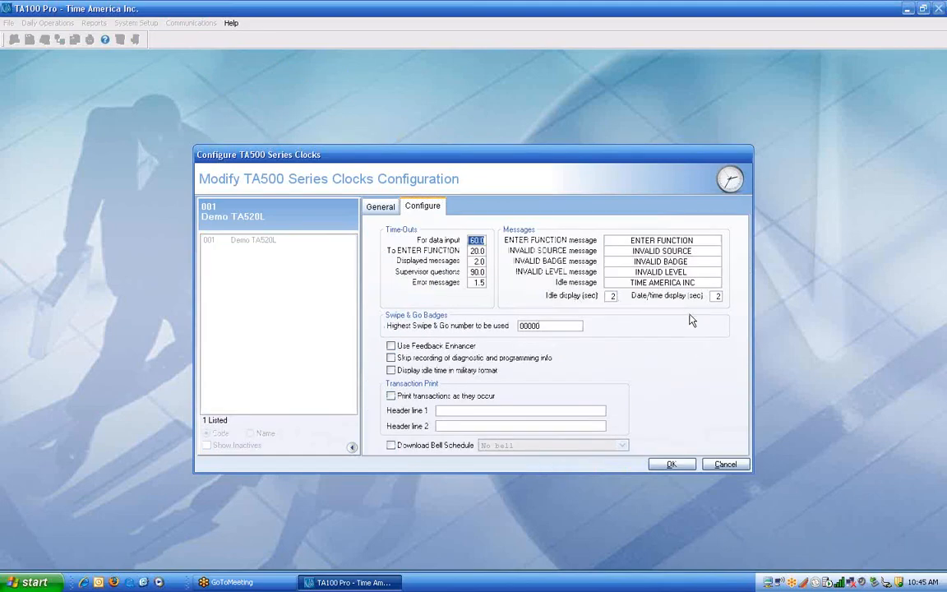
left_click(725, 465)
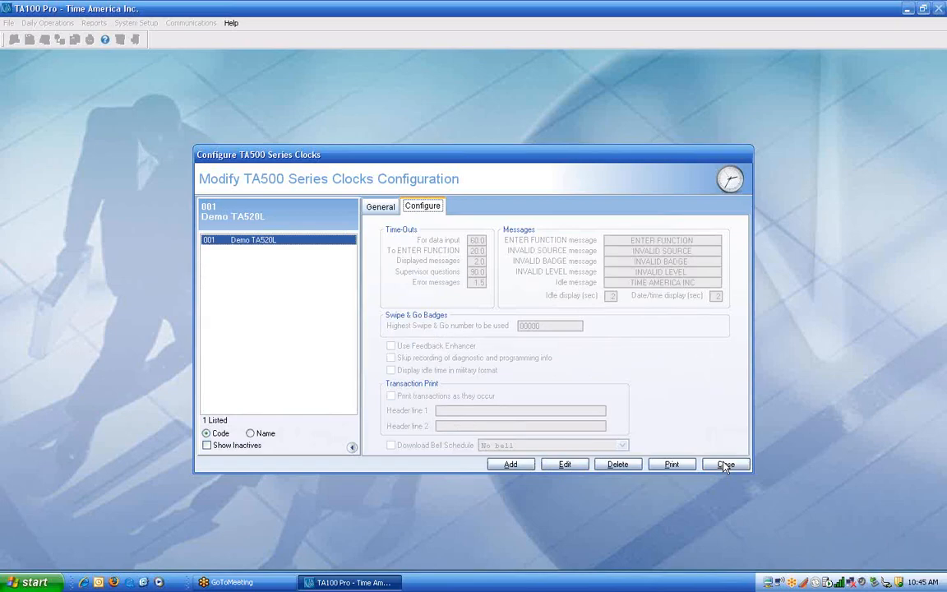
Open the Demo TA520L clock's general settings for editing and examine the available communication paths.
left_click(378, 207)
left_click(565, 466)
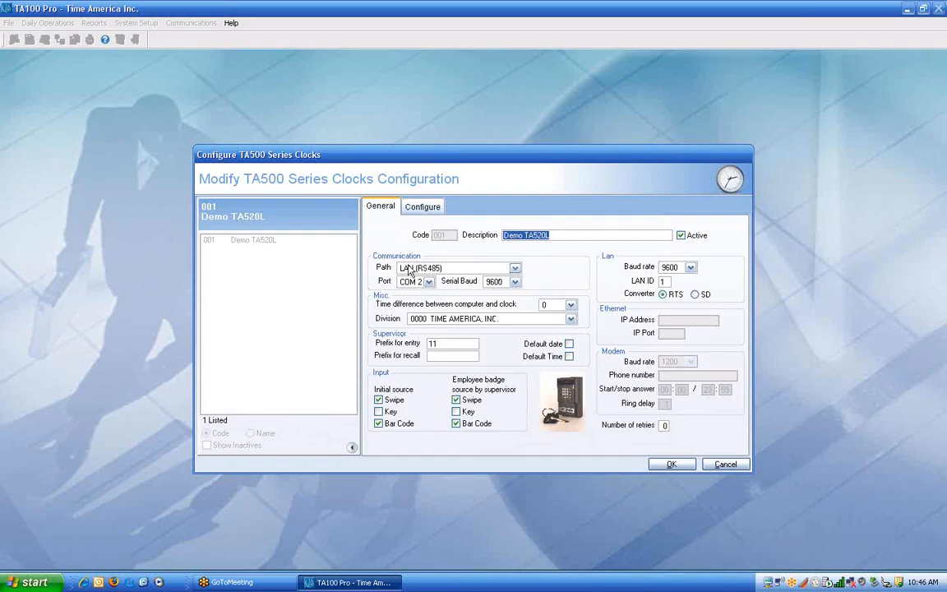
left_click(515, 269)
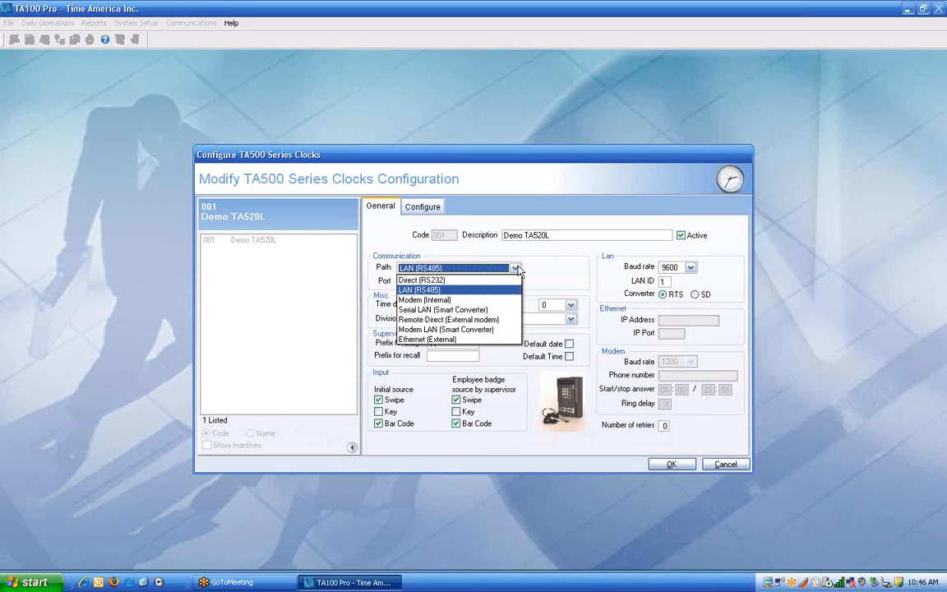
left_click(517, 269)
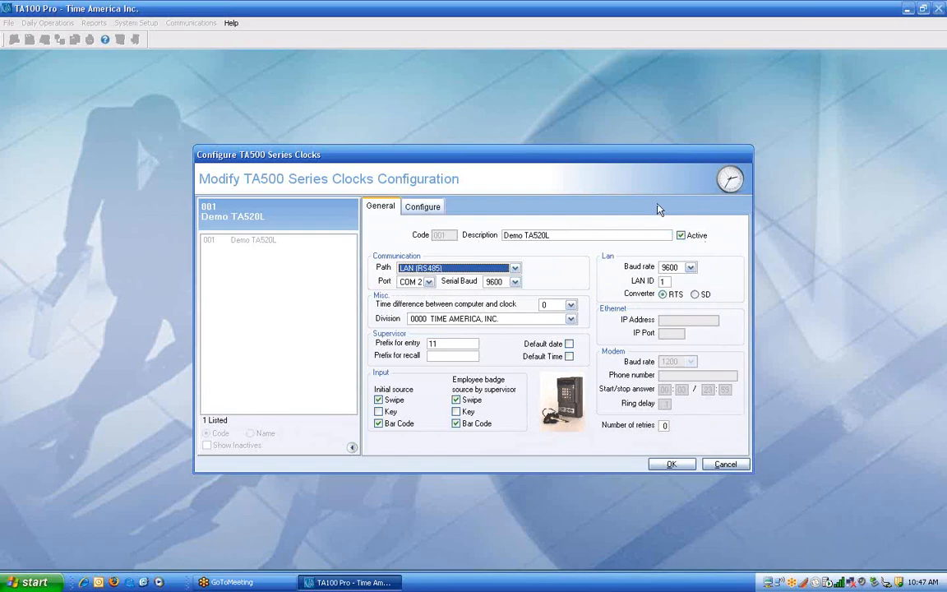
Set the Demo TA520L clock's communication path to Ethernet (External) and visit its IP address and IP port settings.
left_click(511, 269)
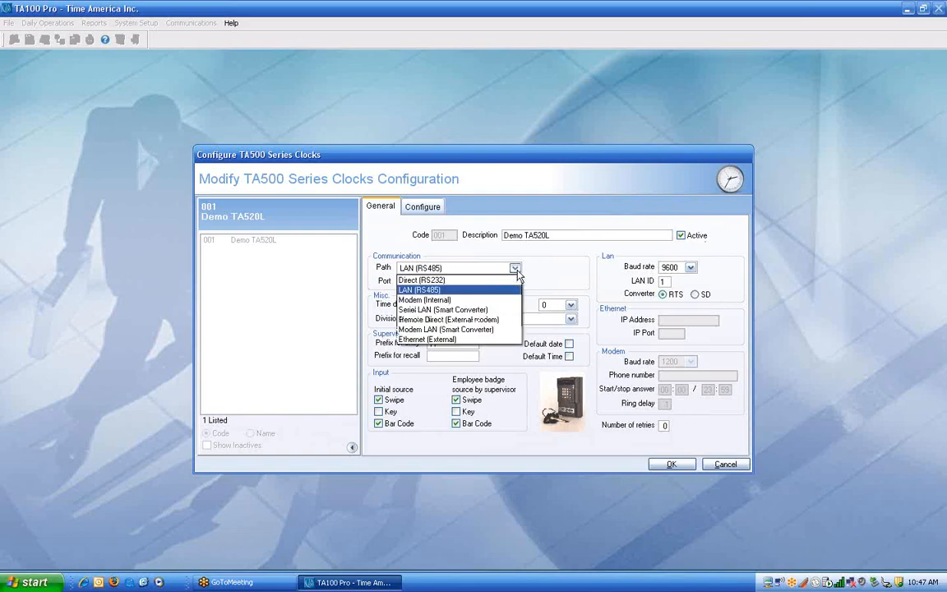
left_click(448, 338)
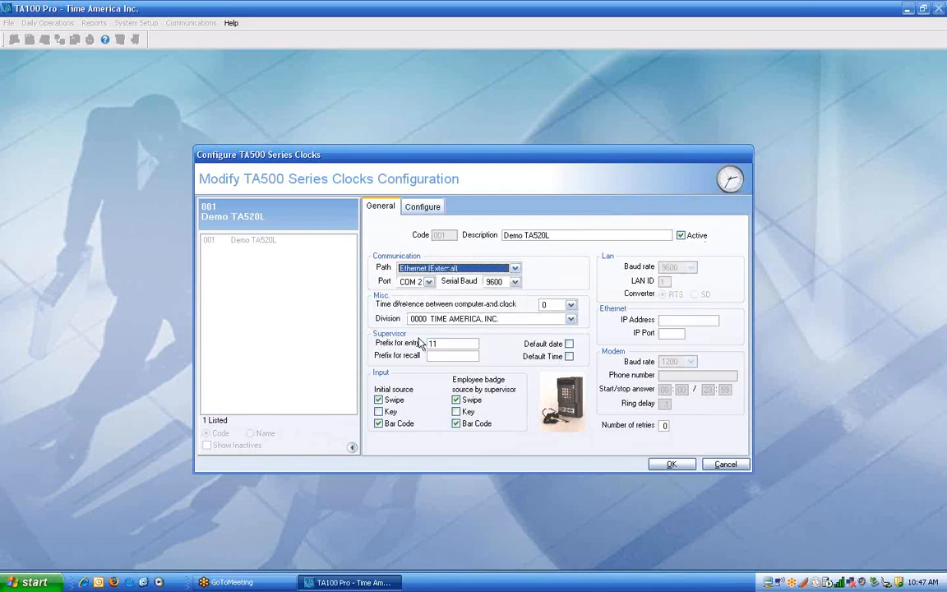
left_click(670, 320)
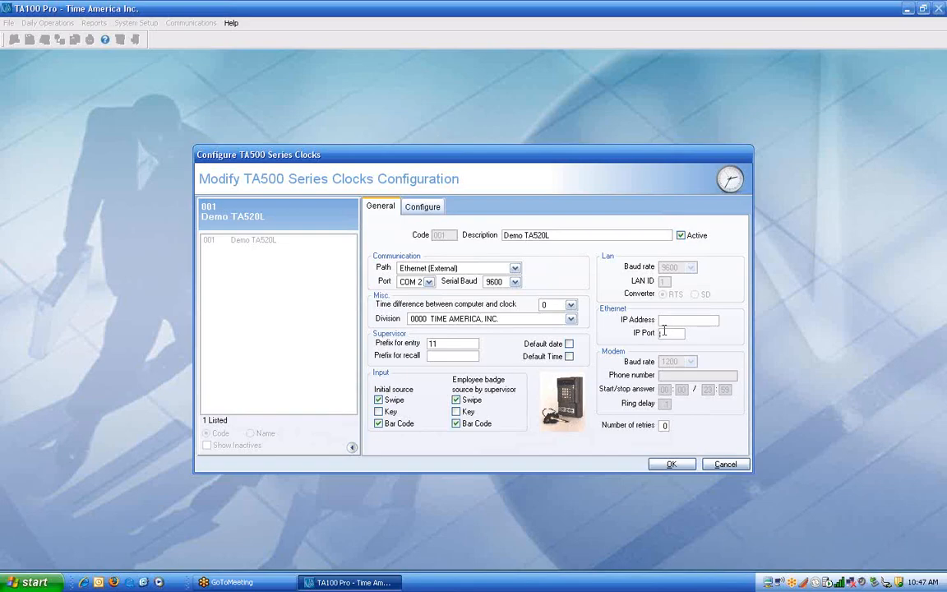
left_click(667, 332)
Set the communication path to Modem (Internal) and go through the modem's phone number and ring delay settings.
left_click(514, 269)
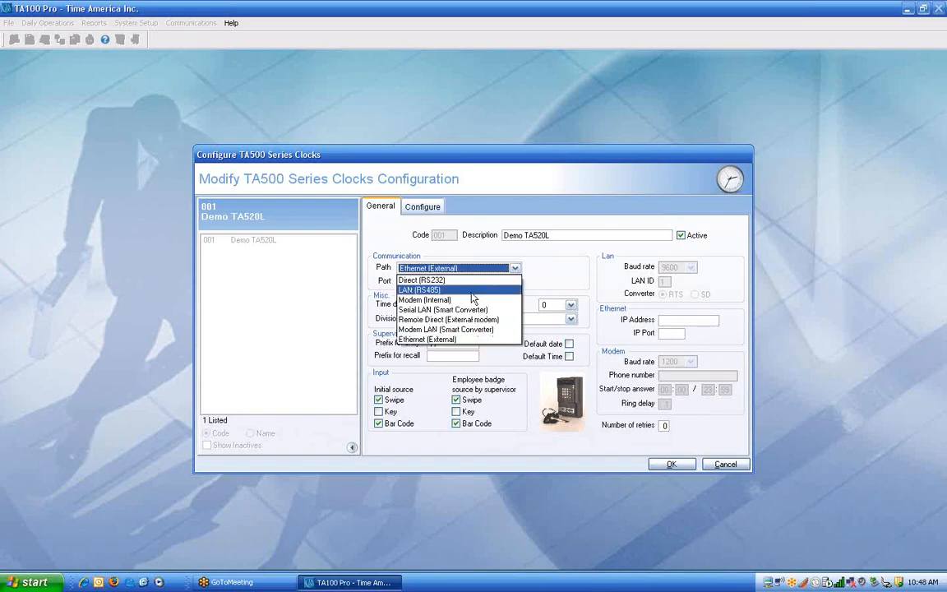
left_click(512, 282)
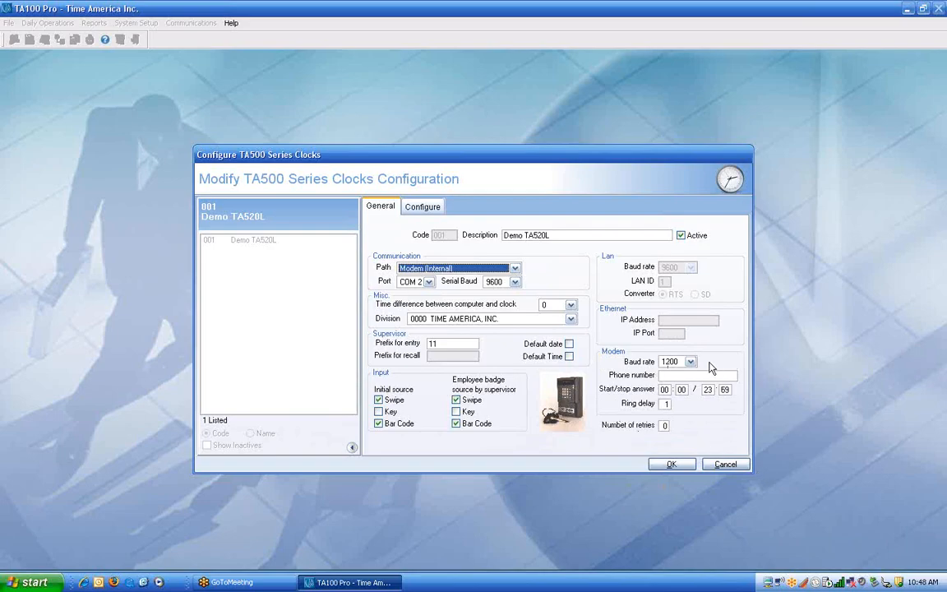
left_click(667, 375)
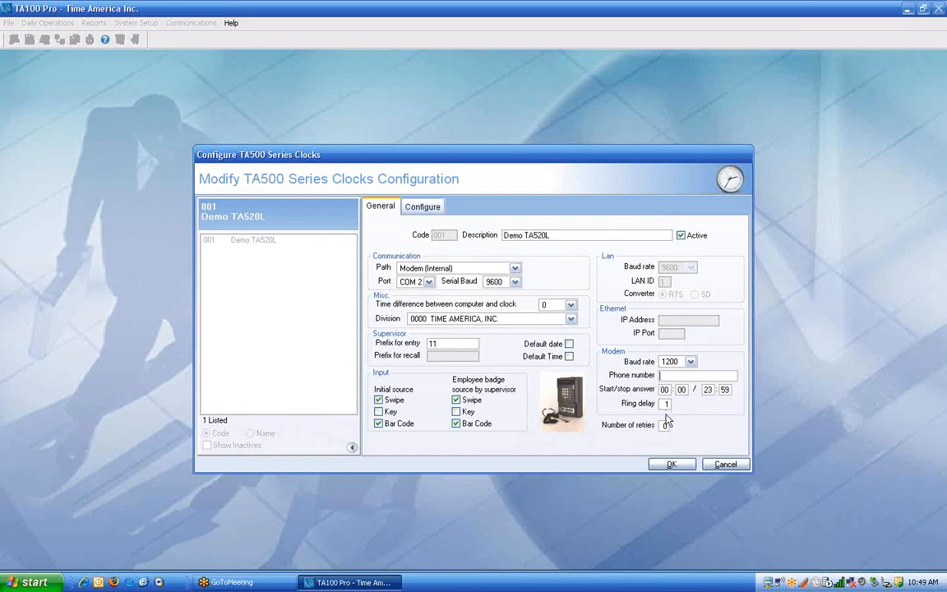
left_click(667, 403)
key("Tab")
Examine the available COM ports and select 9600 as the serial baud rate.
left_click(429, 284)
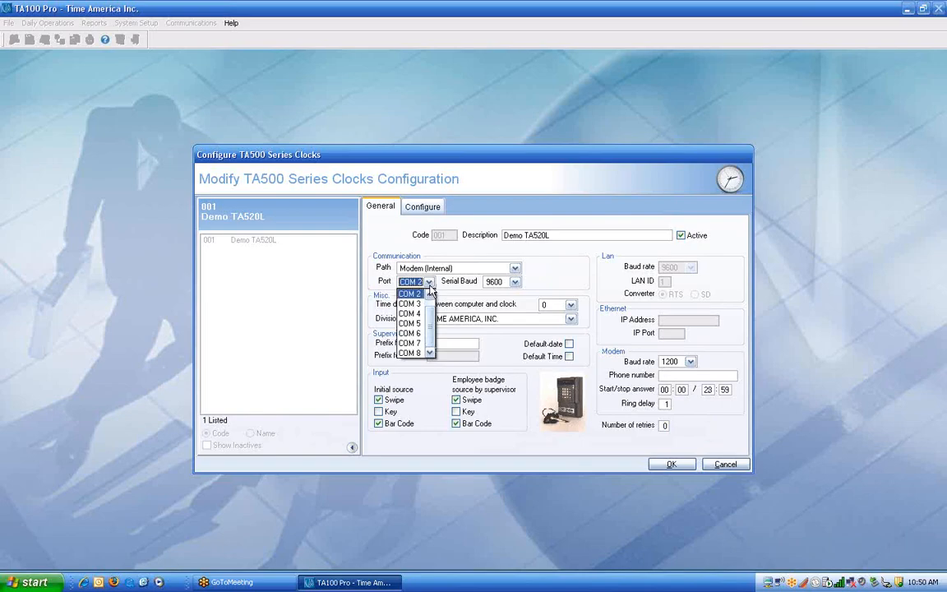
left_click(497, 282)
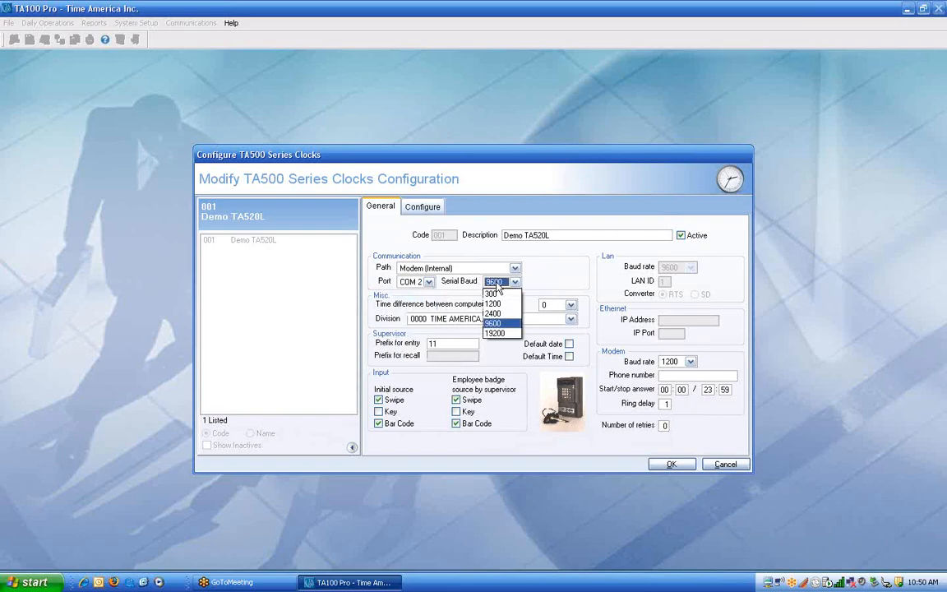
left_click(487, 324)
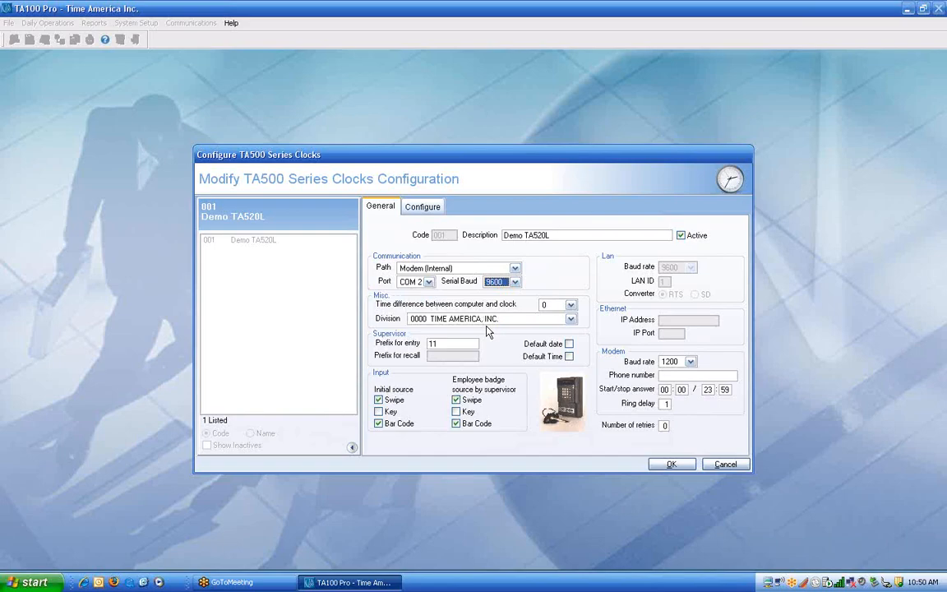
Examine the available time differences between computer and clock and the division choices for the Demo TA520L.
left_click(570, 304)
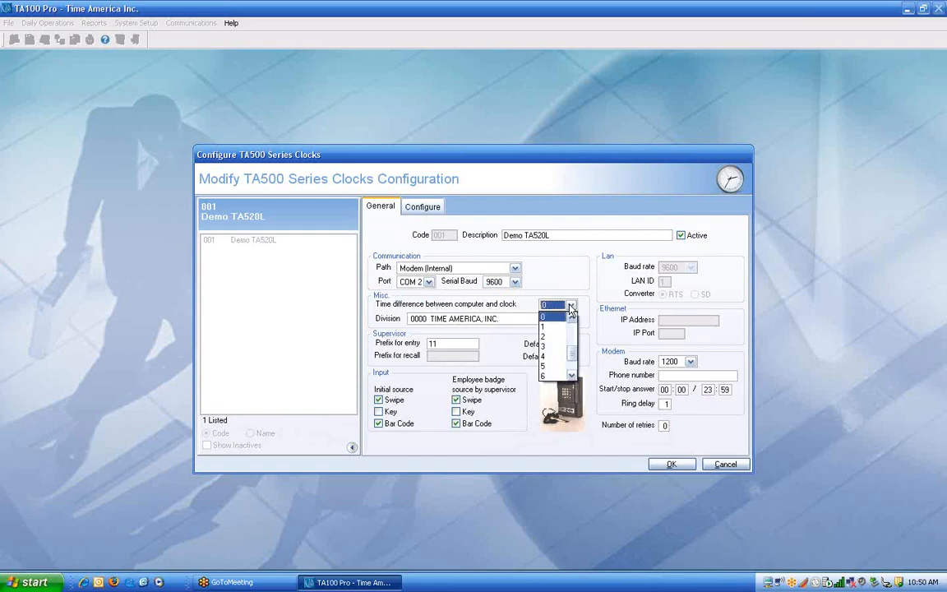
scroll(571, 318, "up", 1)
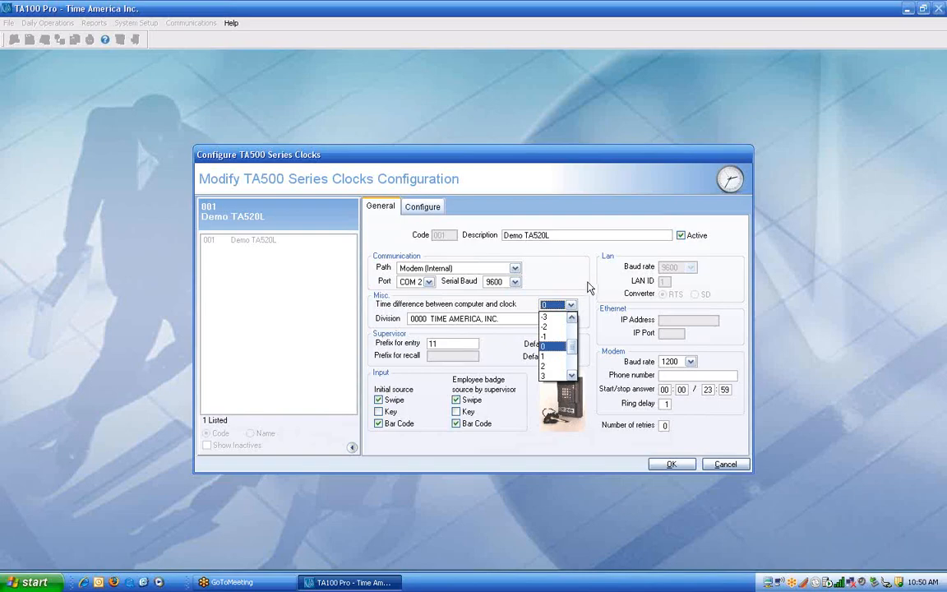
left_click(590, 287)
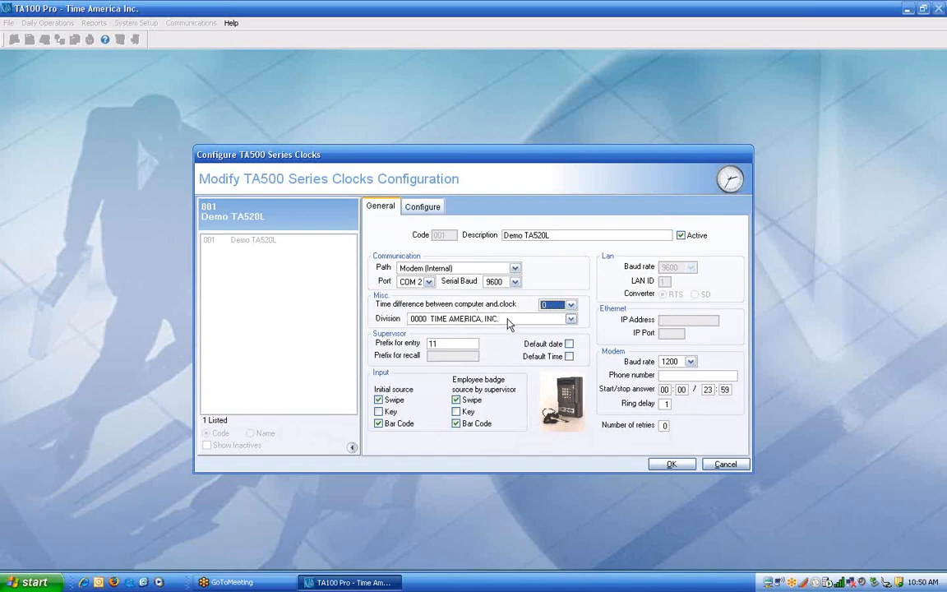
left_click(485, 322)
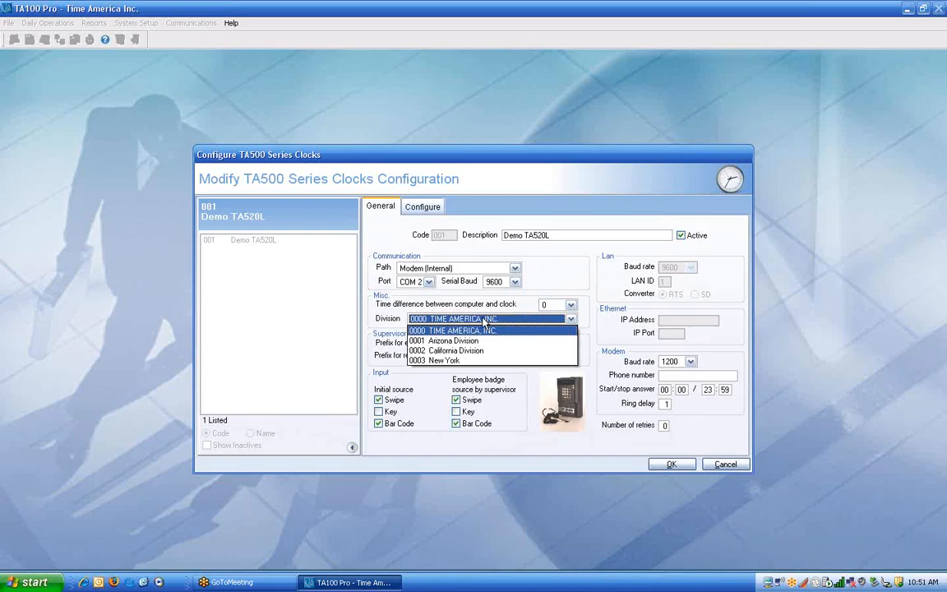
left_click(484, 321)
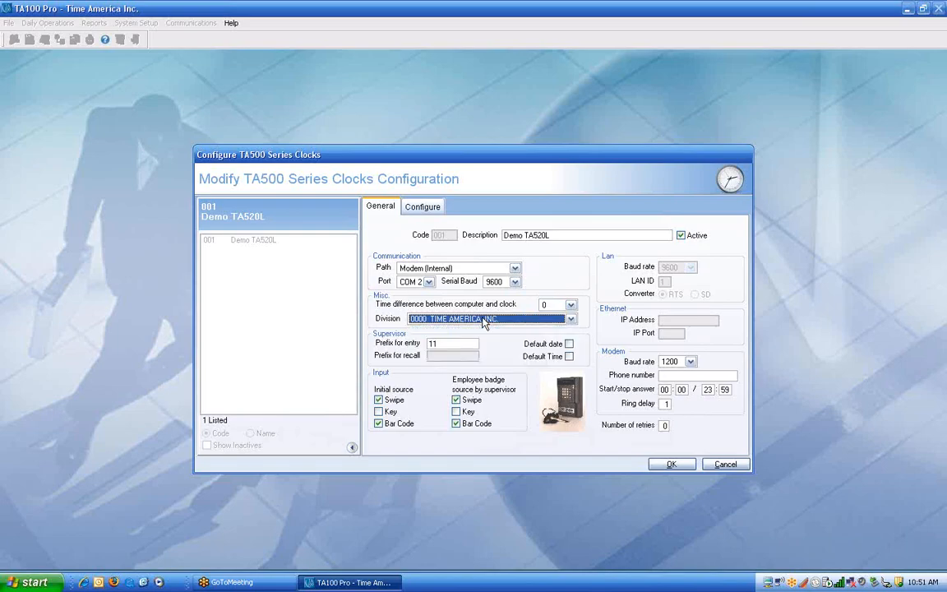
Visit the supervisor prefix for entry and allow Key as an employee badge source by supervisor.
double_click(431, 344)
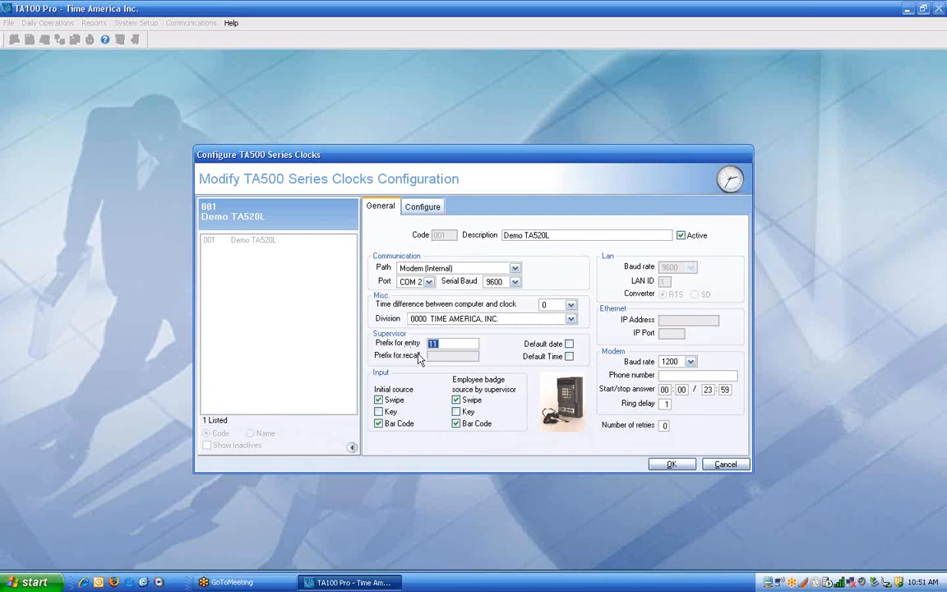
left_click(440, 343)
left_click_drag(439, 342, 395, 339)
left_click(456, 412)
Go through the Demo TA520L's time-out settings, from data input to error messages.
left_click(422, 210)
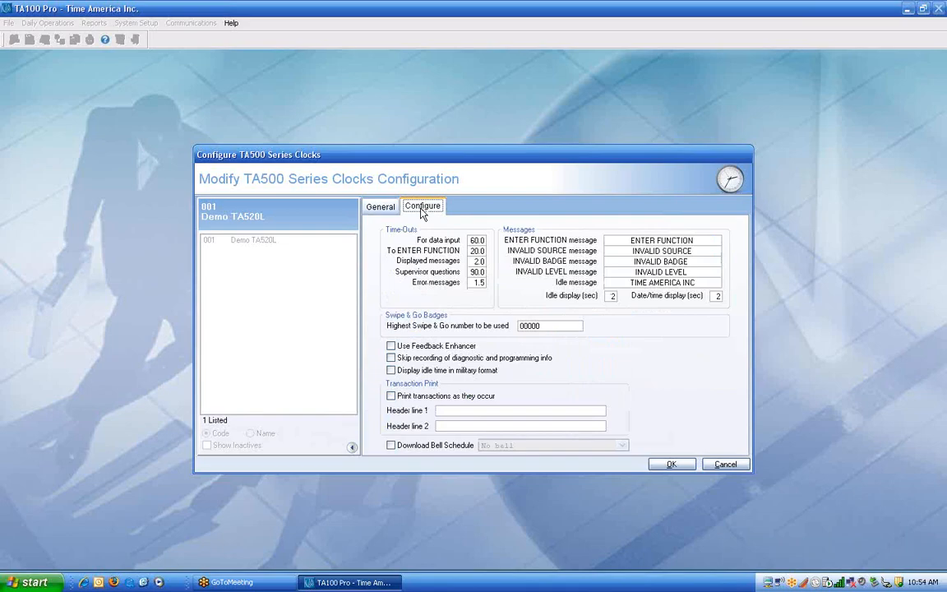
double_click(473, 239)
key("Tab")
key("Tab")
key("Tab")
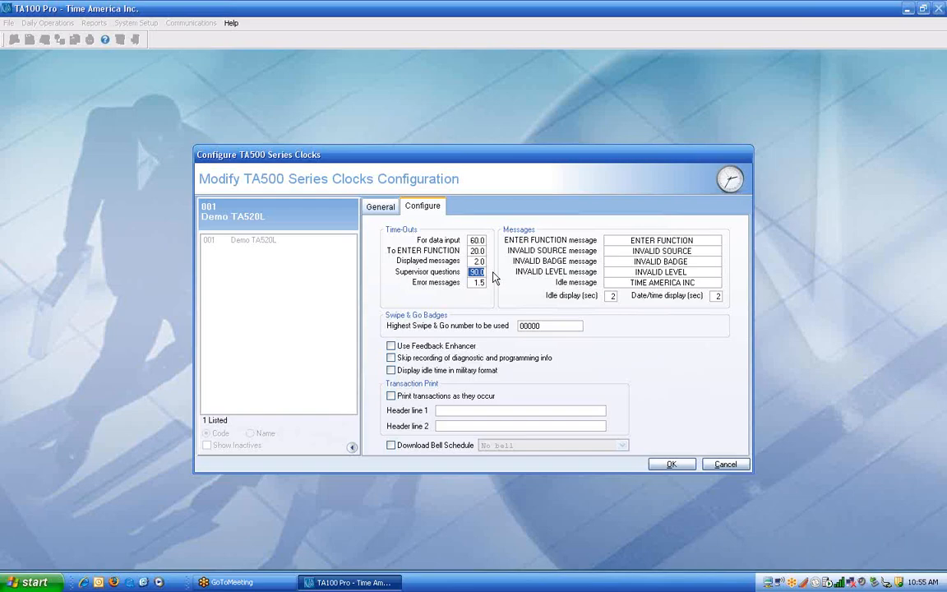
key("Tab")
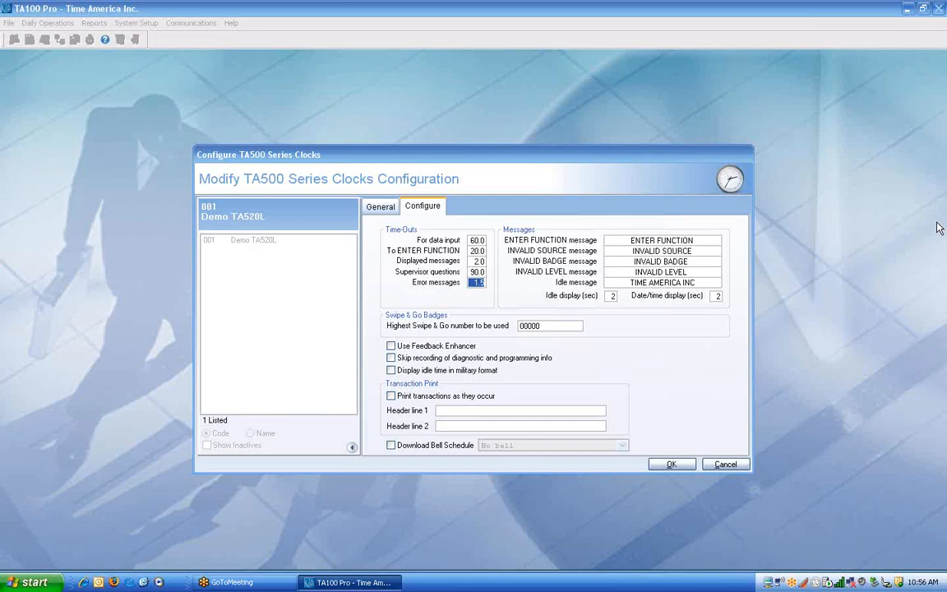
Change the clock's ENTER FUNCTION message to ENTER IN/OUT.
double_click(641, 240)
left_click_drag(653, 240, 709, 251)
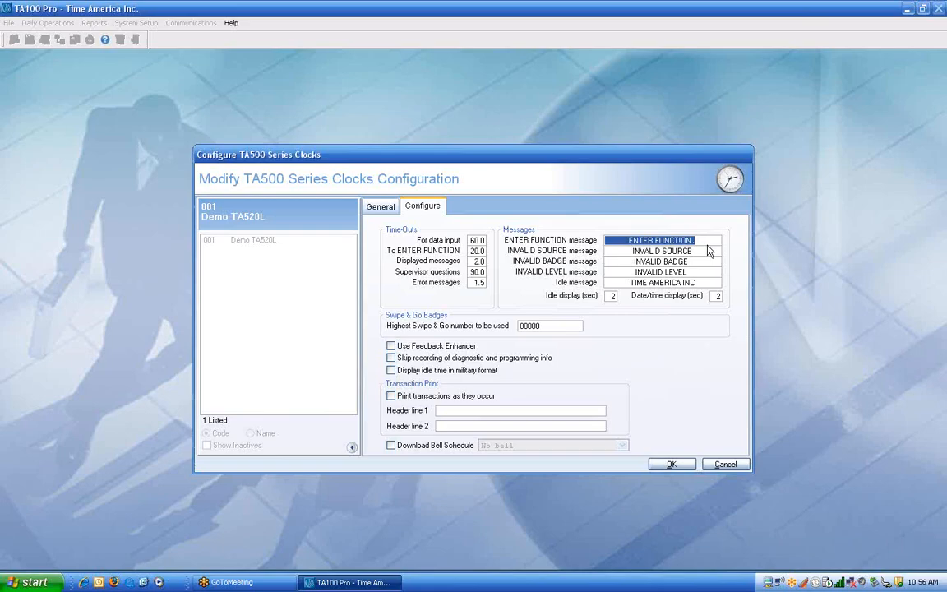
key("End")
key("BackSpace")
key("BackSpace")
key("BackSpace")
key("BackSpace")
key("BackSpace")
key("BackSpace")
key("BackSpace")
key("BackSpace")
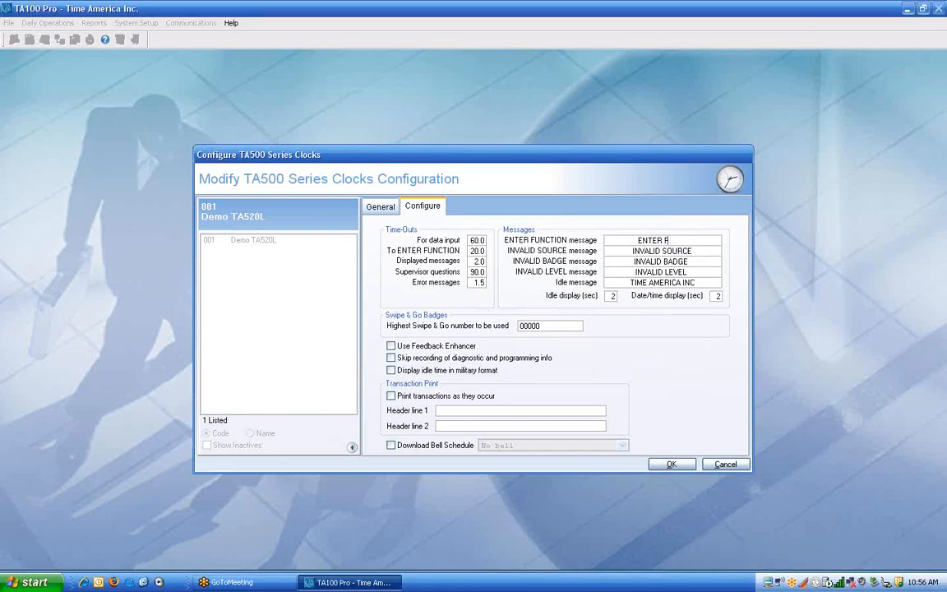
type("IN/OUT")
Recheck the clock's general input sources and review its invalid badge, invalid level and idle messages and display times.
left_click(368, 206)
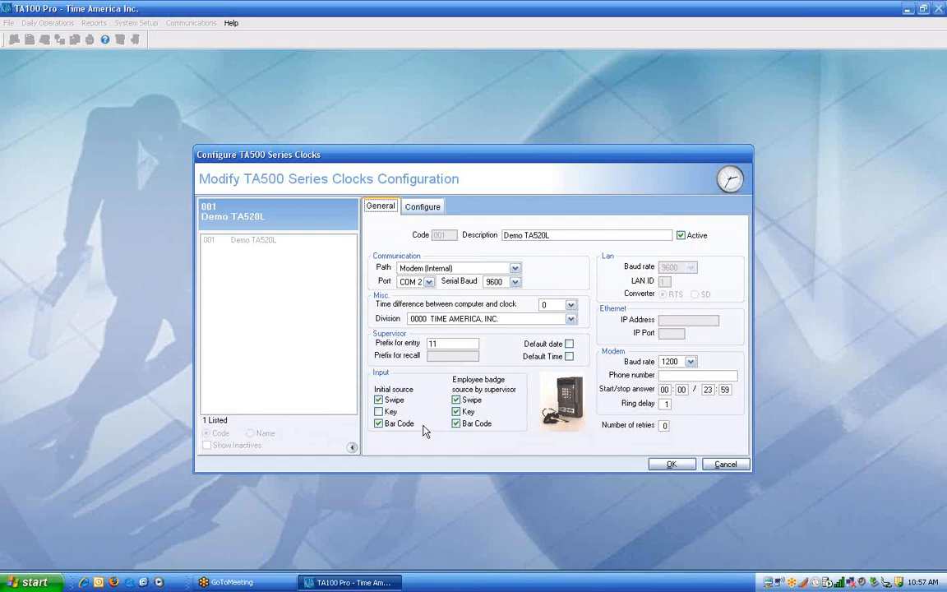
left_click(422, 206)
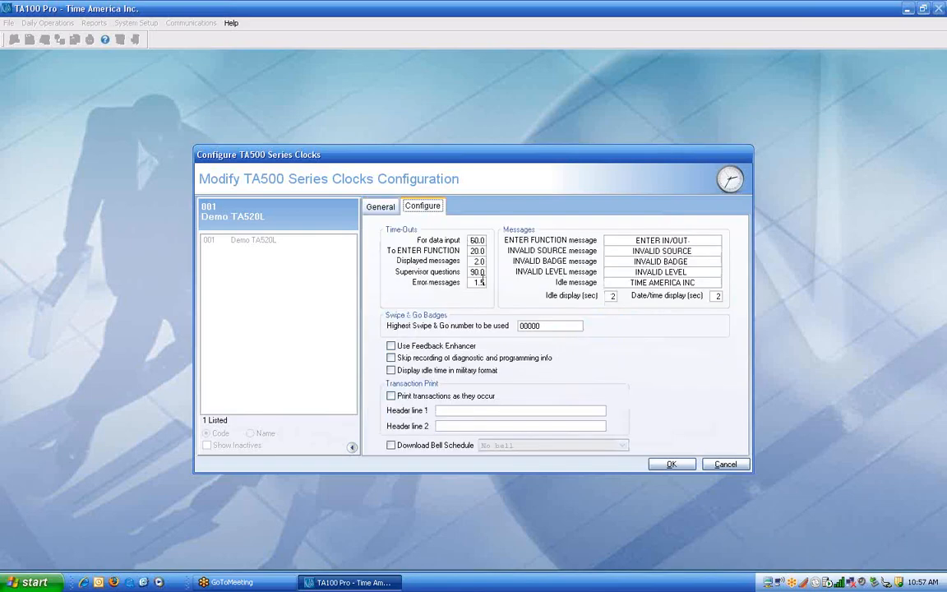
left_click_drag(692, 261, 606, 264)
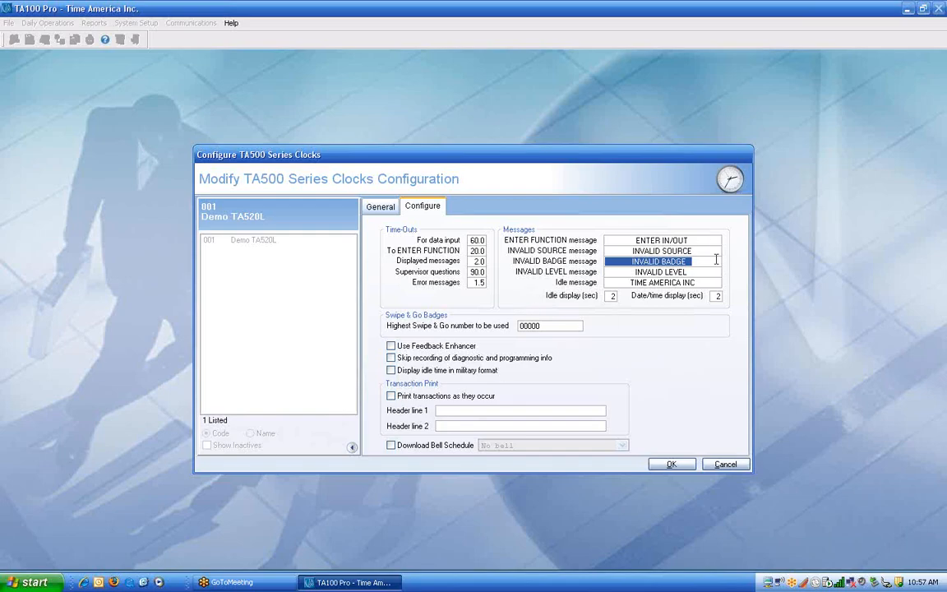
left_click_drag(689, 272, 614, 276)
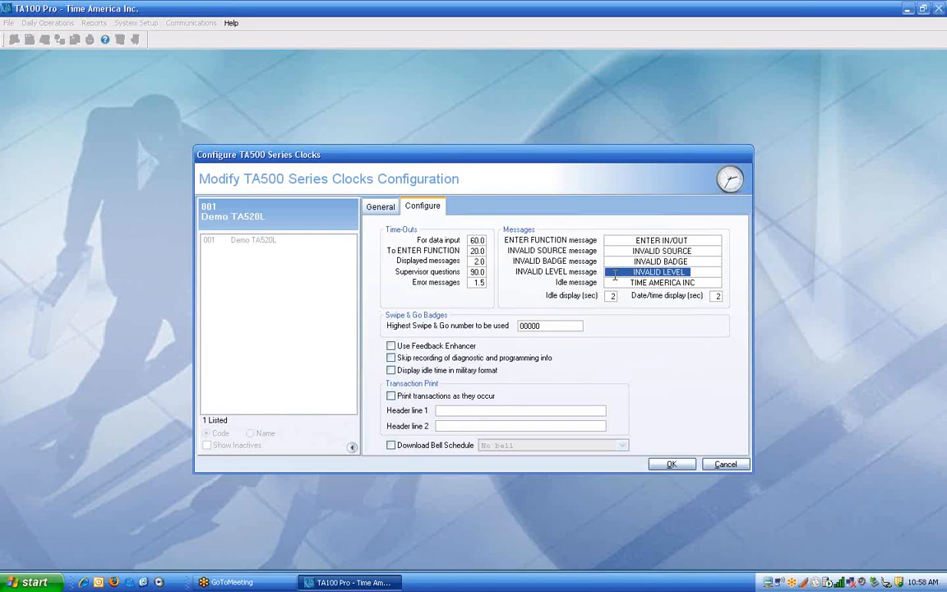
key("Tab")
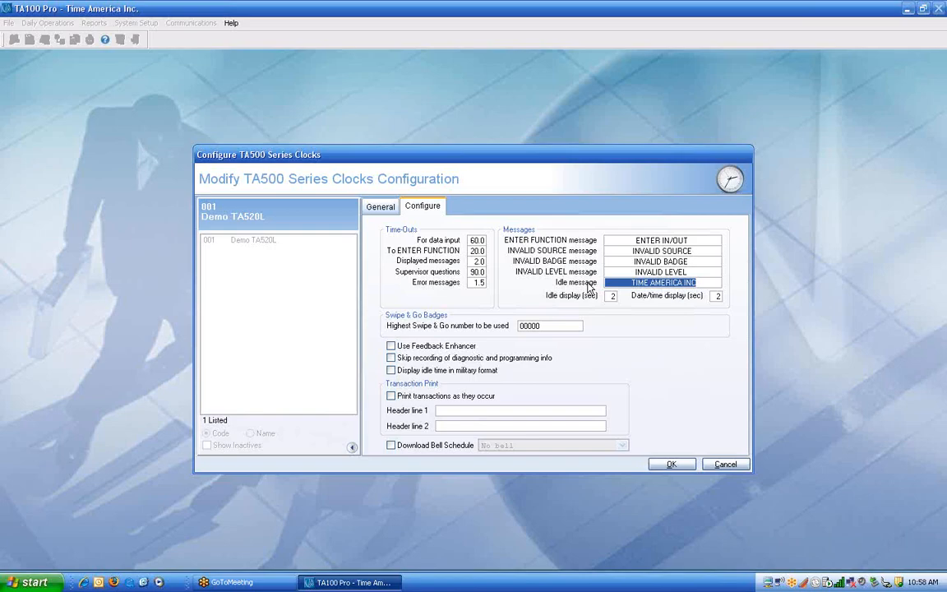
key("Tab")
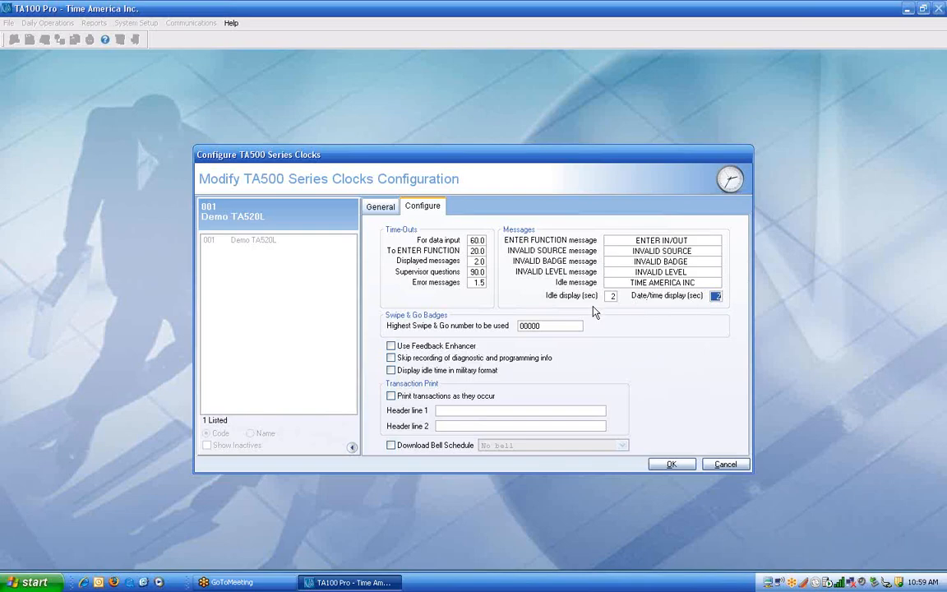
Set the highest Swipe & Go number to be used to 99999.
key("Tab")
type("99995")
key("Tab")
key("shift+Tab")
type("00500.")
key("Tab")
double_click(529, 326)
type("99999")
key("Tab")
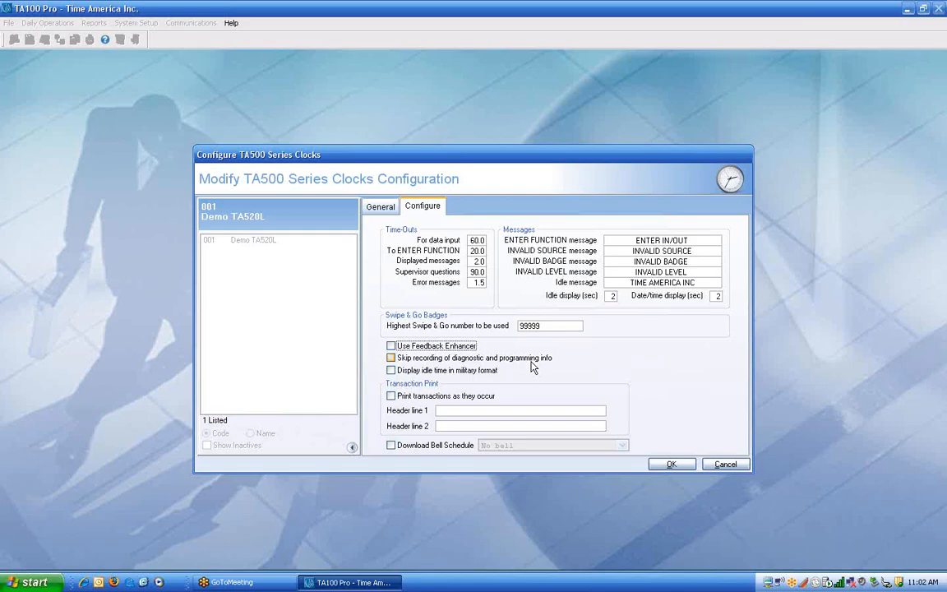
Enter COMPANY NAME as transaction print header line 1 and COMPANY SLOGAN/THEME as header line 2.
left_click(445, 425)
left_click(449, 409)
type("COMPAN")
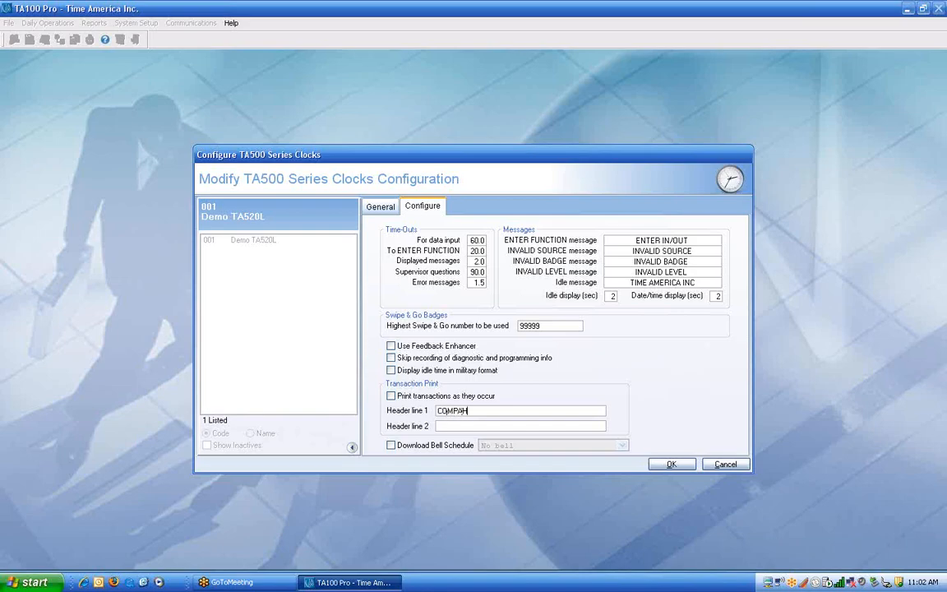
type("Y NAME")
key("Tab")
type("COMPANY SLOG")
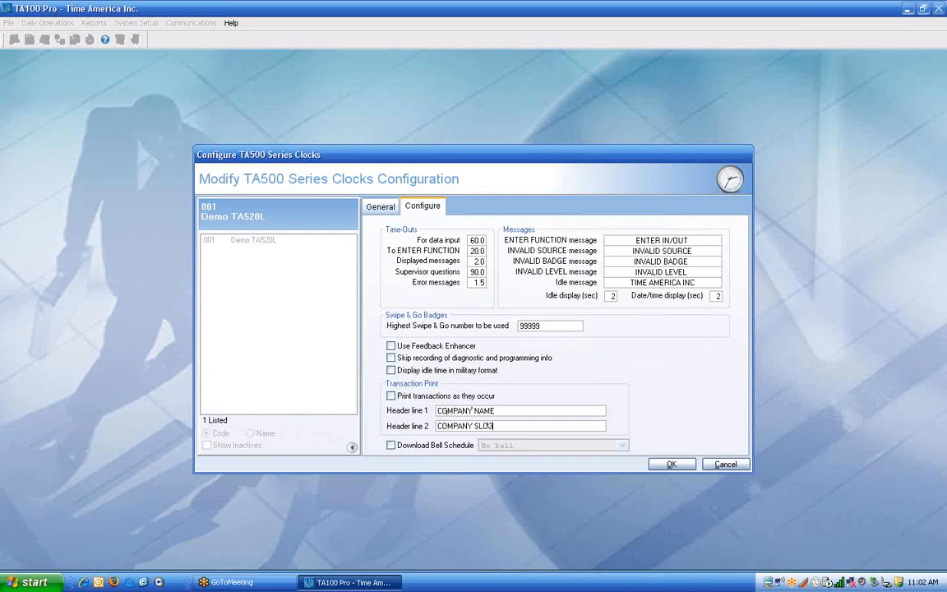
type("AN/THEME")
Enable downloading the 0001 Training bell schedule, and leave the TA500 clock configuration without saving the changes.
left_click(402, 449)
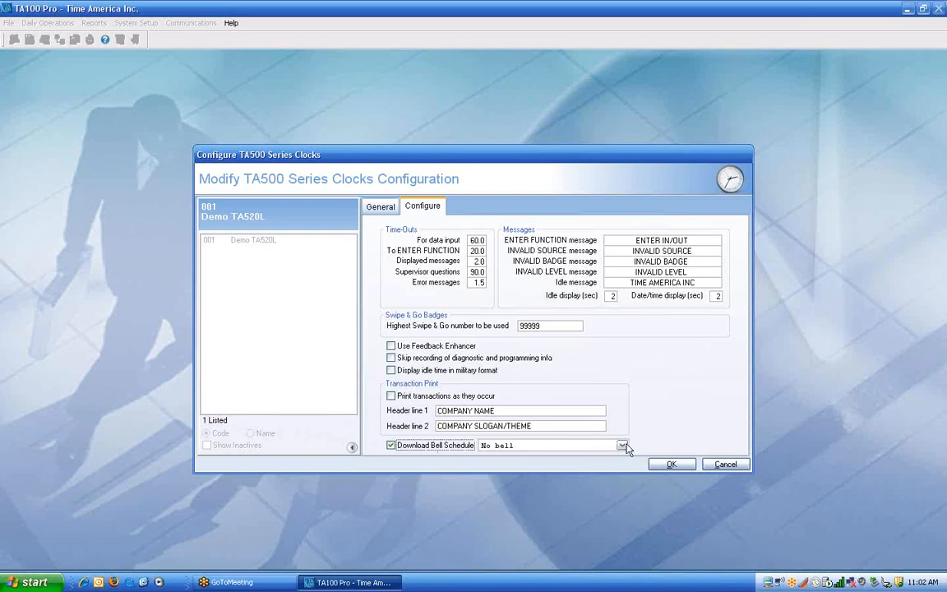
left_click(623, 445)
left_click(579, 467)
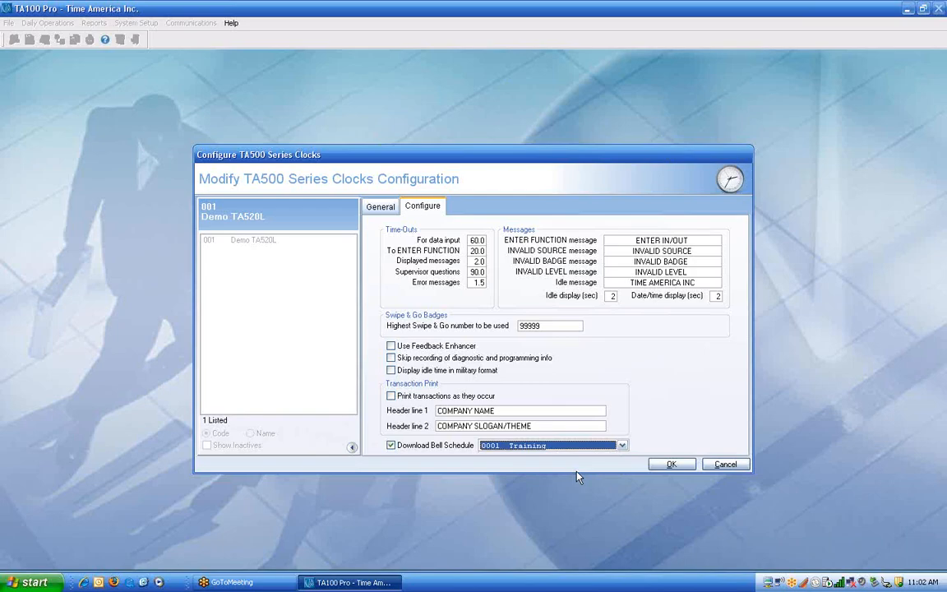
left_click(723, 465)
left_click(724, 464)
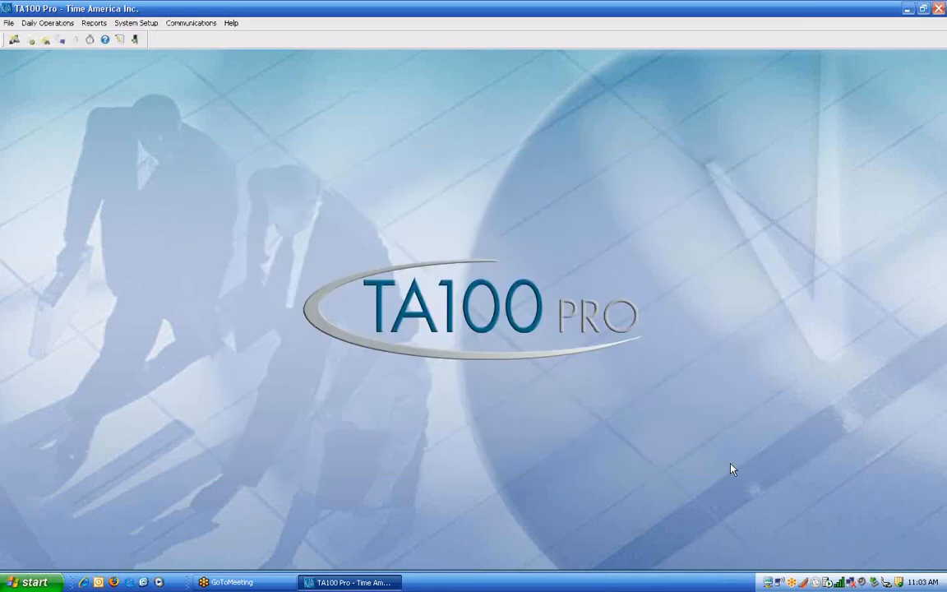
Open the TA600 series PC CLOCK for editing and view its time-out, message and badge options.
left_click(190, 23)
mouse_move(197, 75)
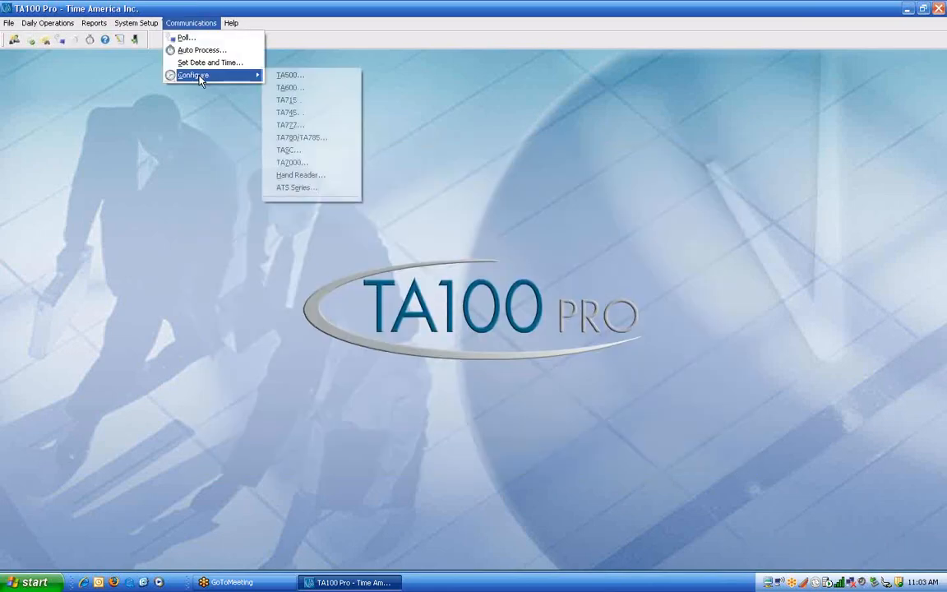
left_click(296, 100)
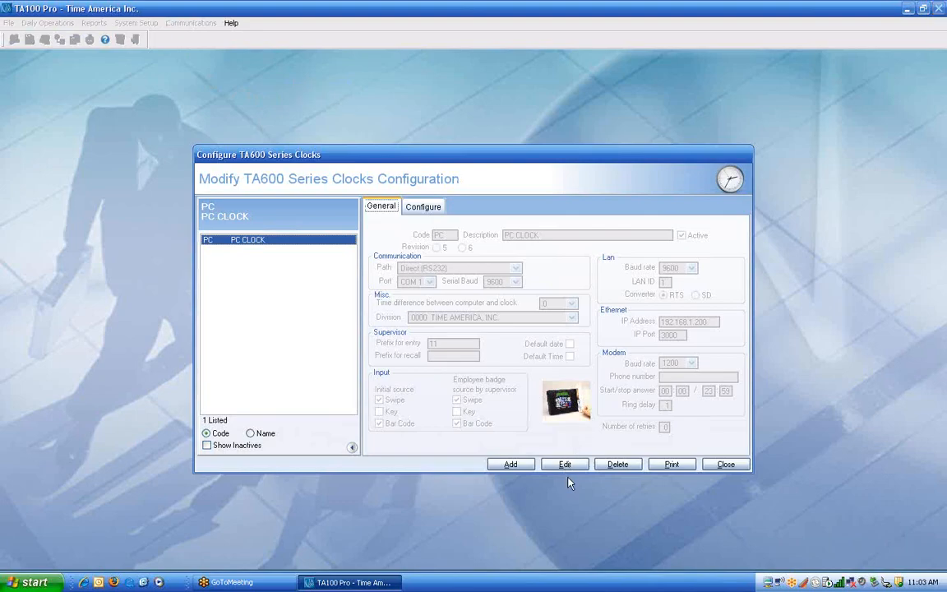
left_click(565, 464)
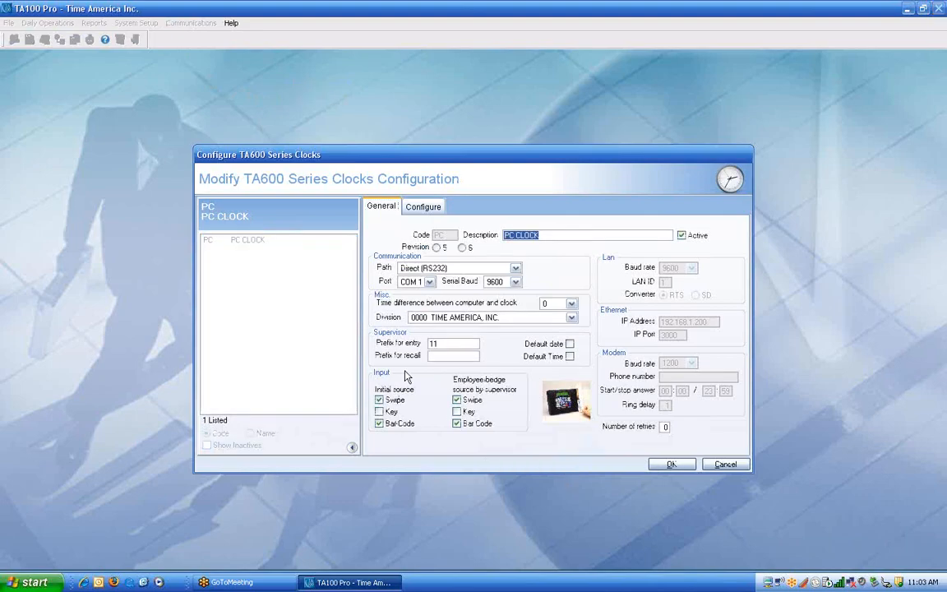
left_click(424, 207)
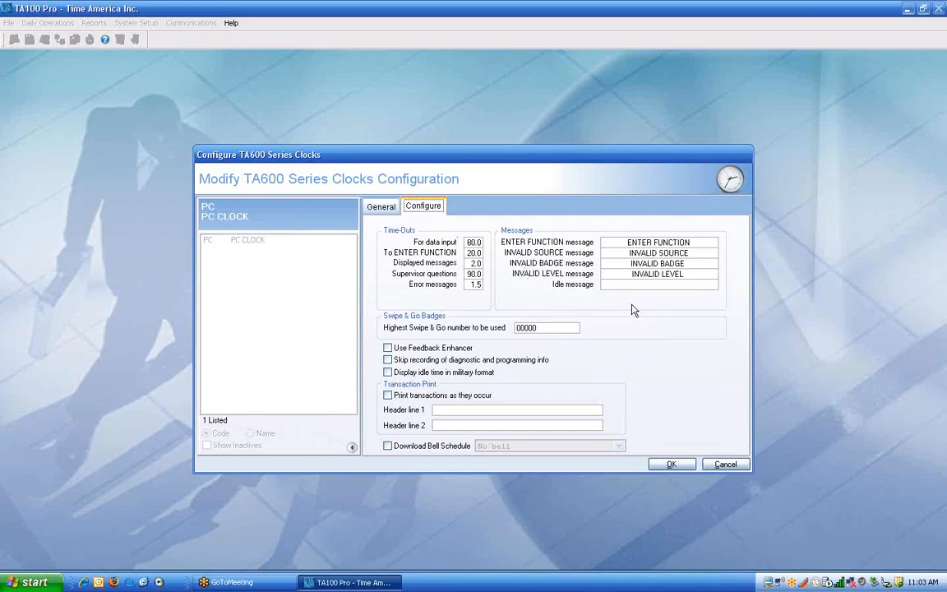
Compare the PC CLOCK's configuration options under revision 6 and revision 5.
left_click(390, 207)
left_click(462, 247)
left_click(424, 207)
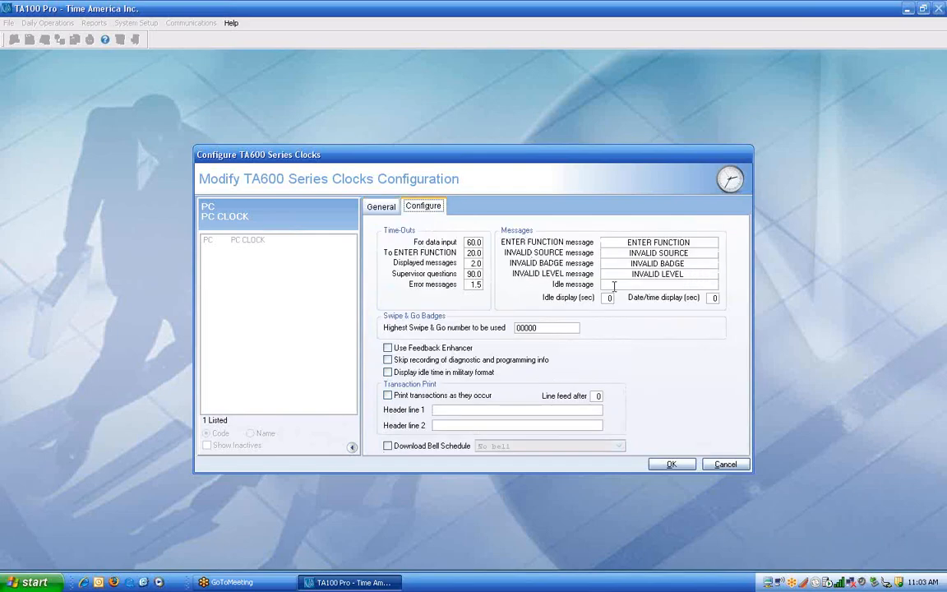
left_click(381, 207)
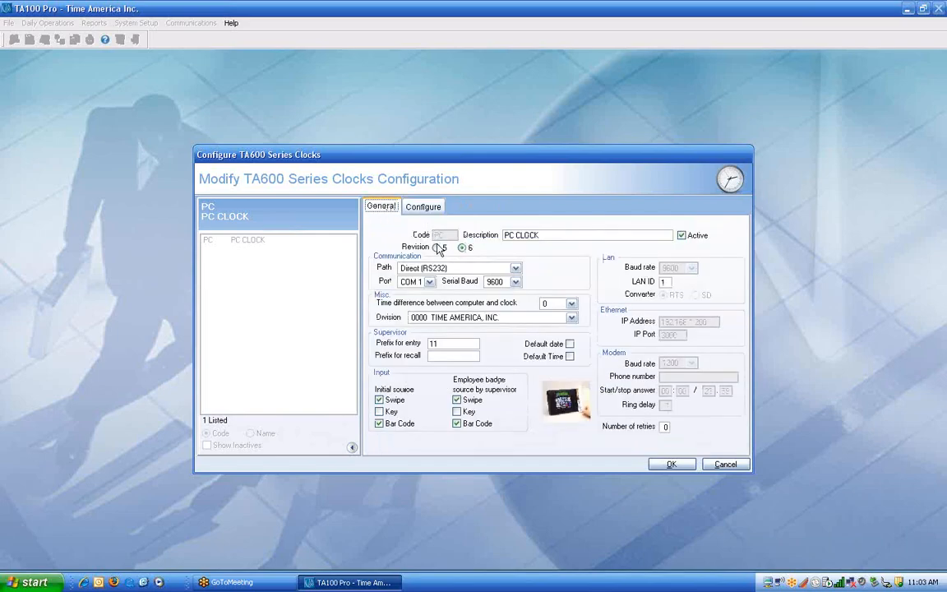
left_click(422, 207)
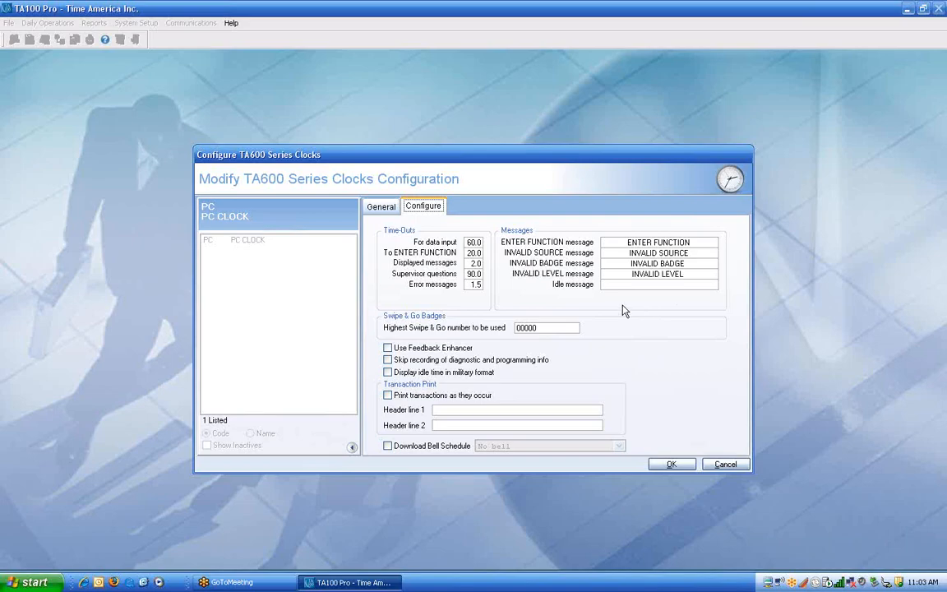
left_click(381, 207)
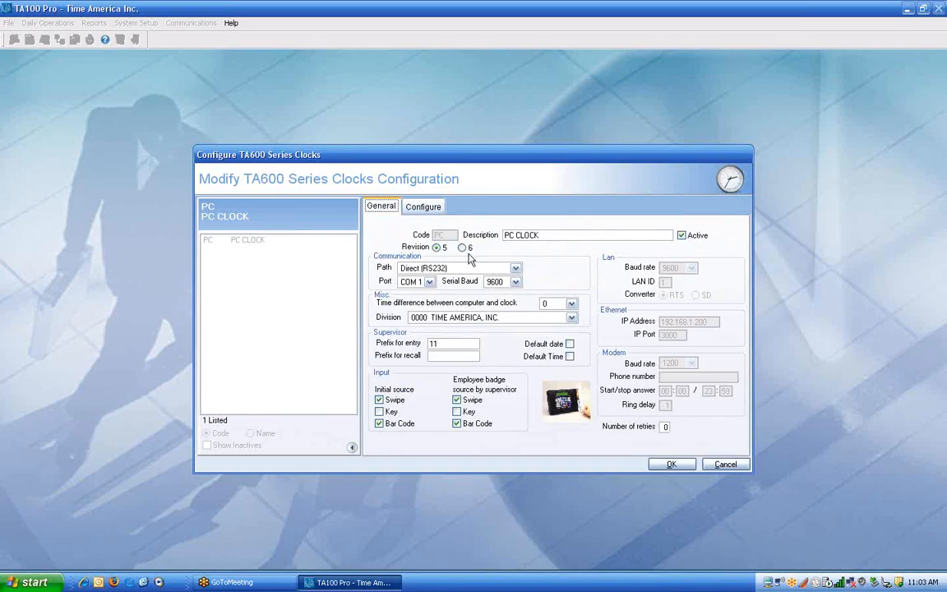
Set the PC CLOCK's revision to 6 and visit its description and highest Swipe & Go number.
left_click(463, 249)
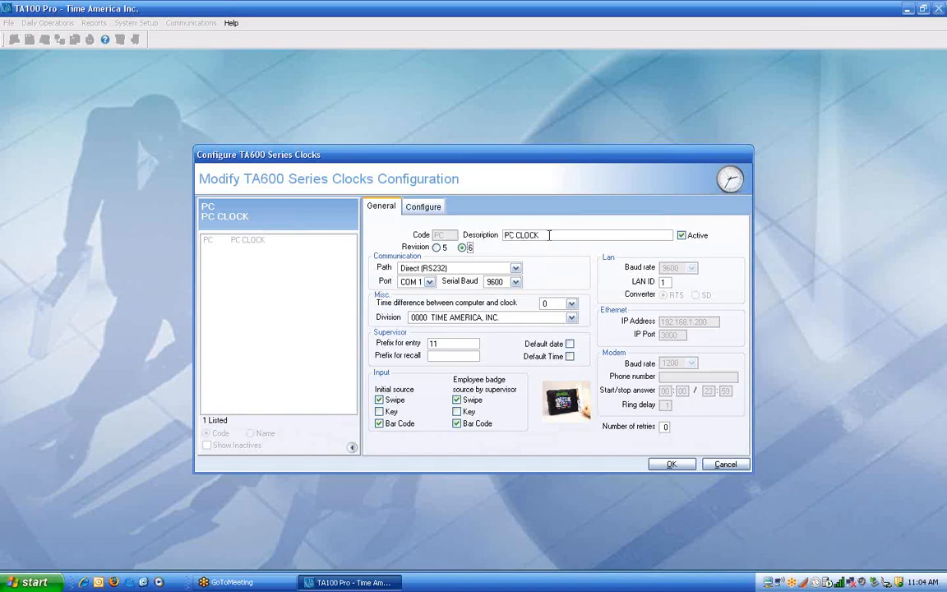
key("Tab")
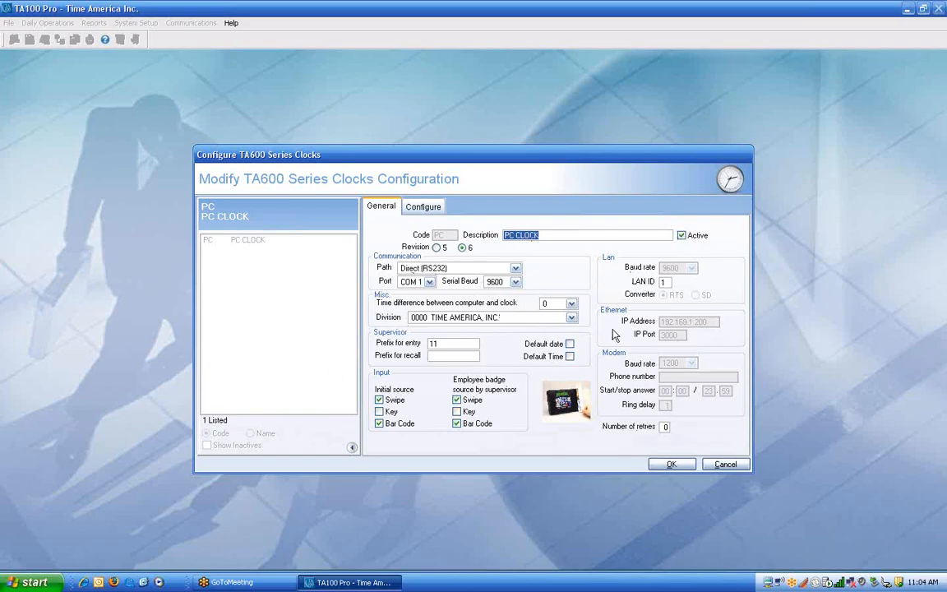
left_click(425, 208)
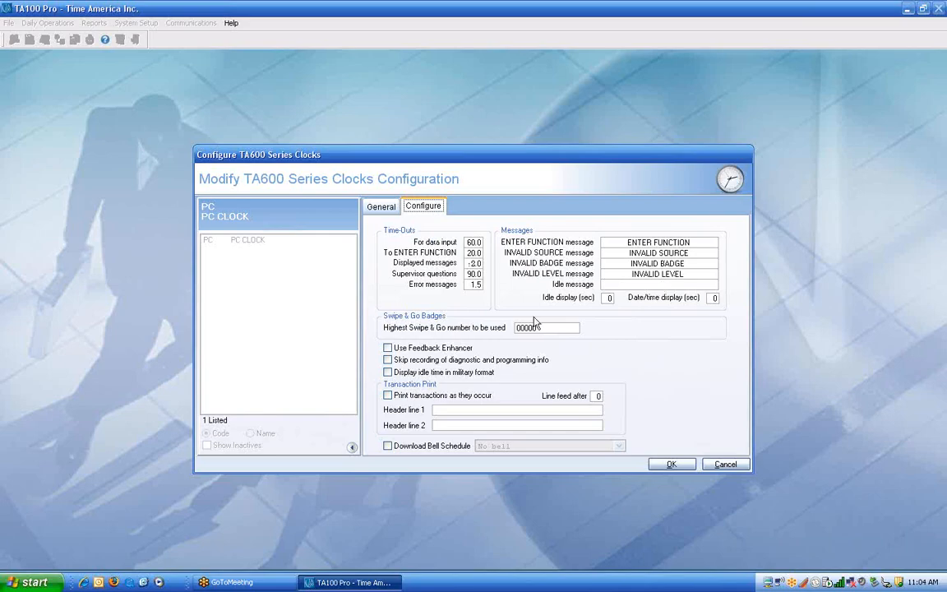
left_click_drag(554, 328, 491, 333)
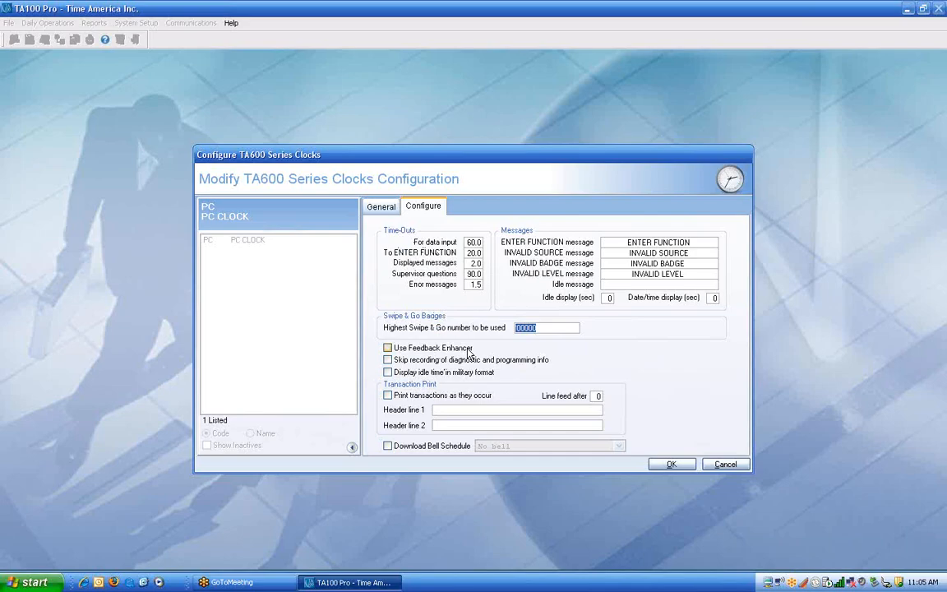
Leave the PC CLOCK entry without saving its changes and close the TA600 series configuration.
left_click(380, 206)
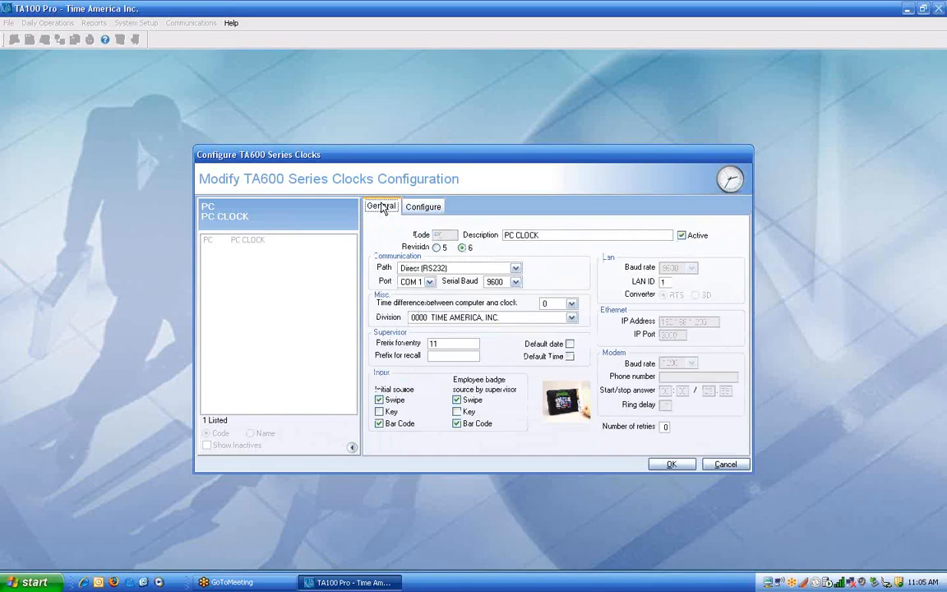
left_click(724, 465)
left_click(724, 465)
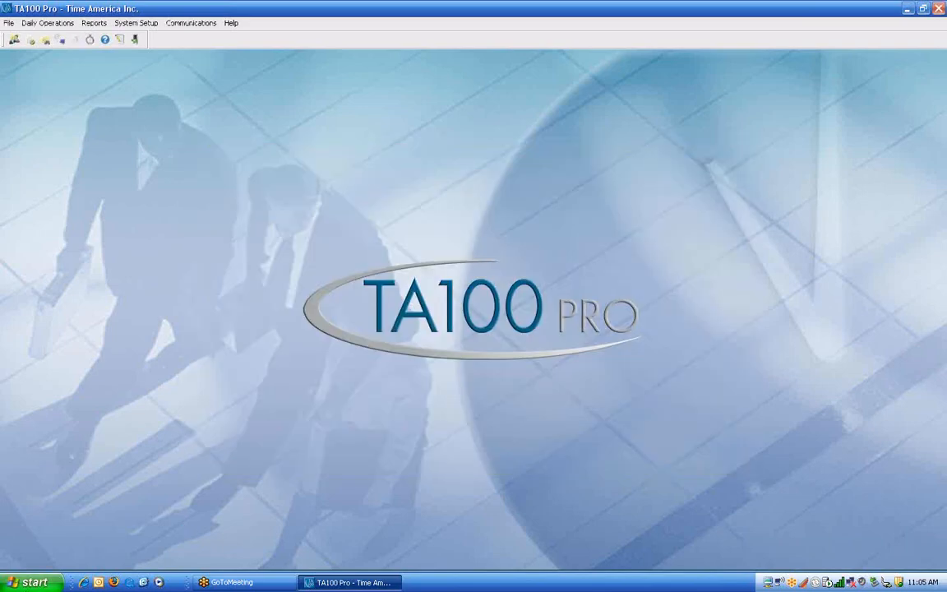
Open the separate PC Clock program from the installed TA100 Pro programs.
key("super")
mouse_move(63, 535)
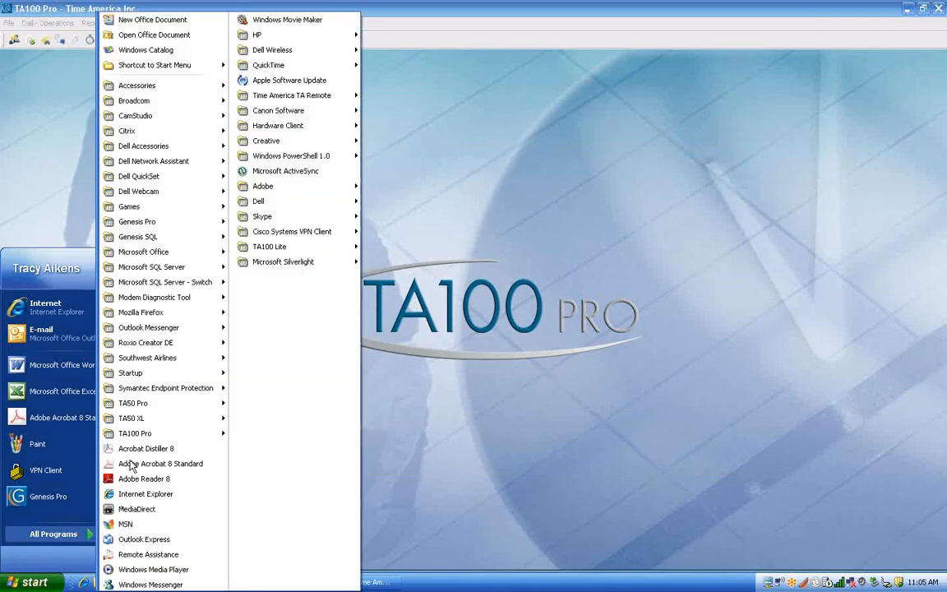
mouse_move(132, 433)
left_click(273, 434)
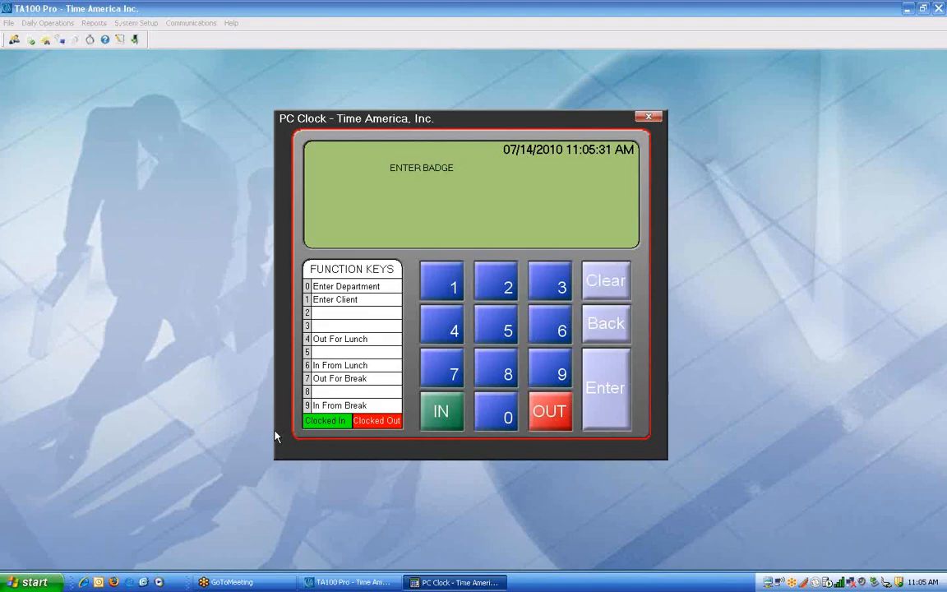
Try to punch with an employee badge number on the PC Clock, and close the PC Clock program.
type("1")
key("Return")
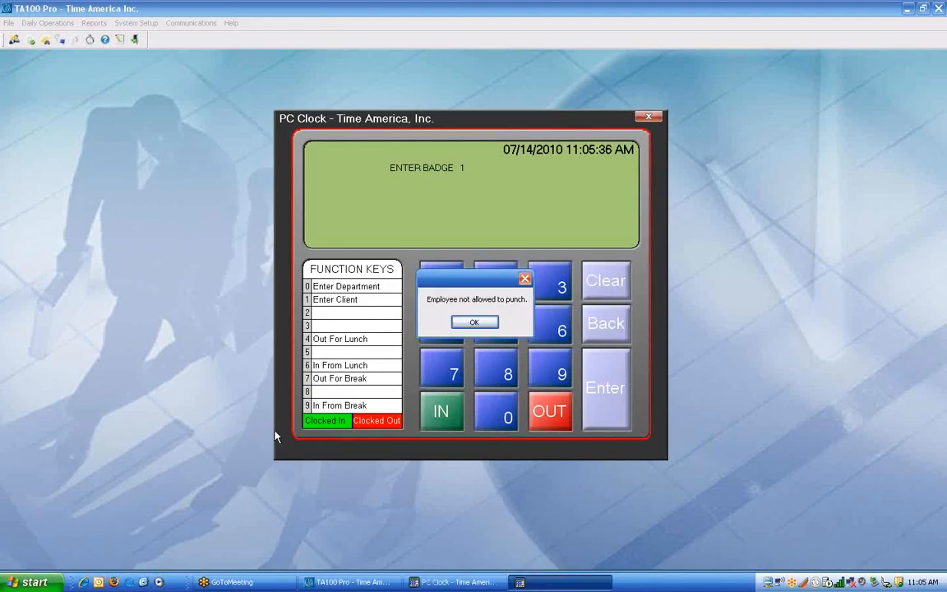
left_click(481, 322)
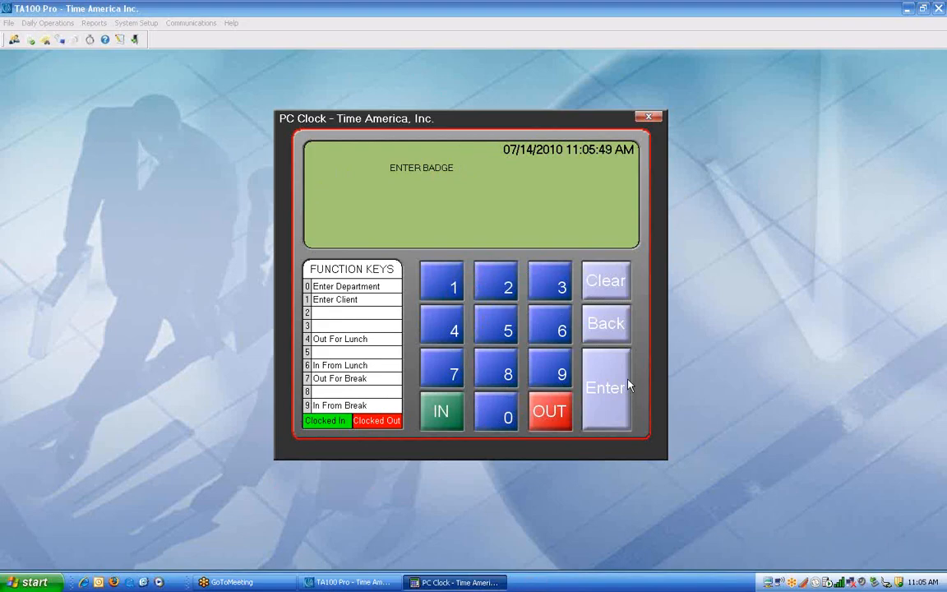
left_click(648, 118)
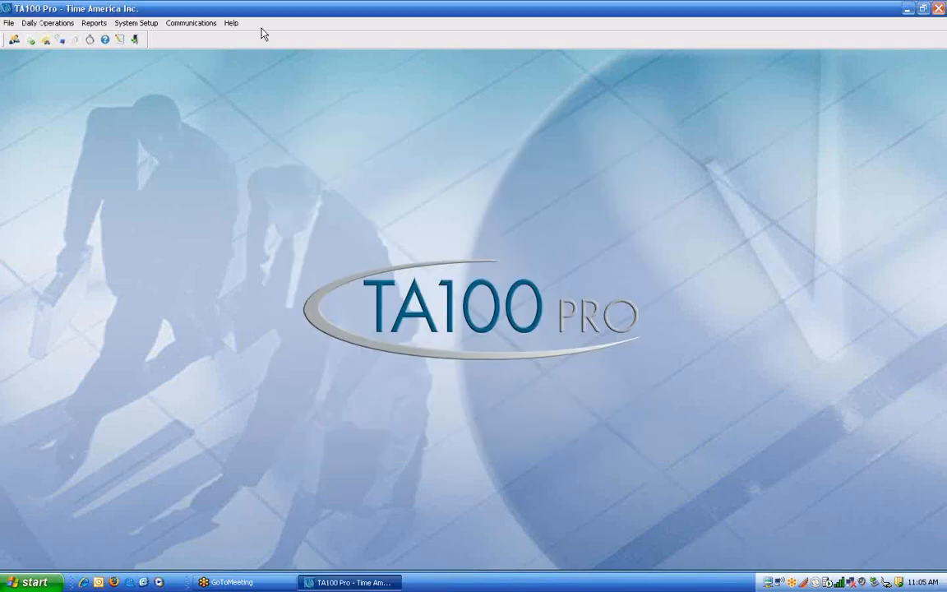
Add a TA715 series clock with code 003 and description TA715.
left_click(190, 23)
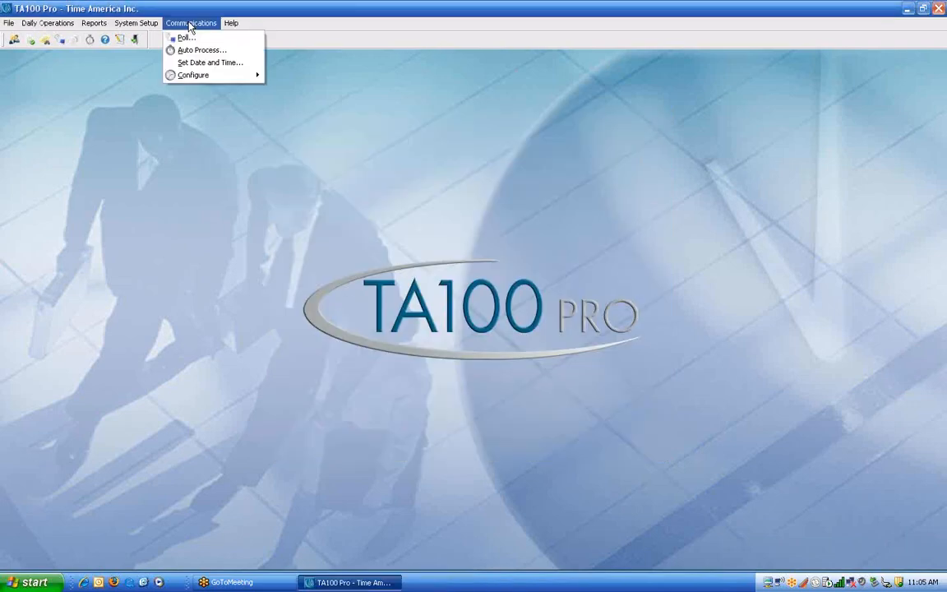
mouse_move(210, 77)
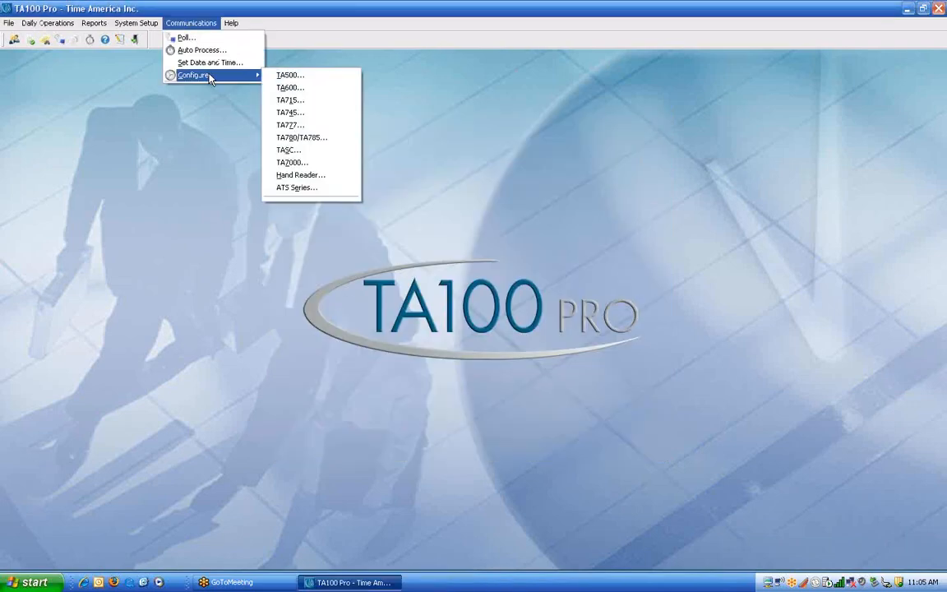
left_click(299, 101)
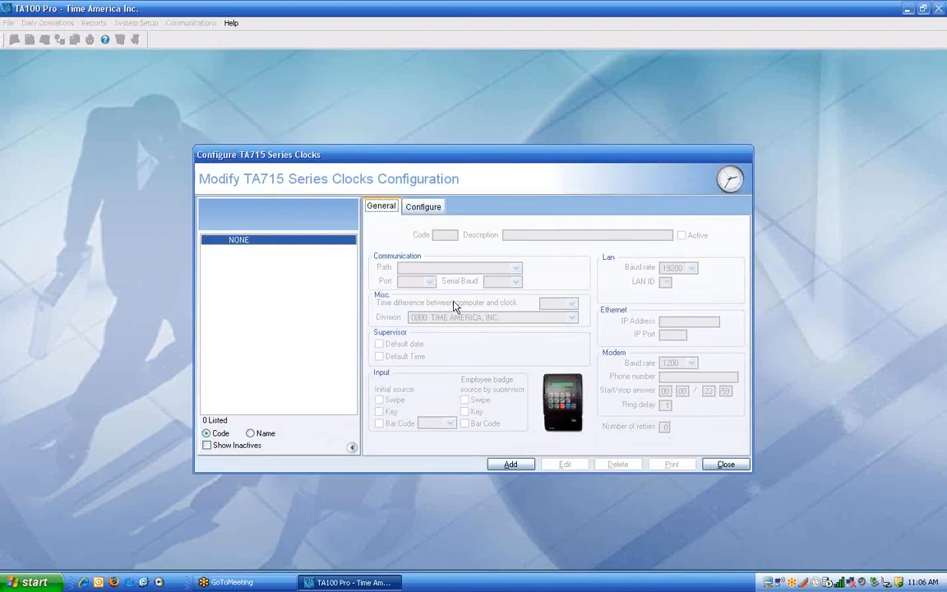
left_click(510, 464)
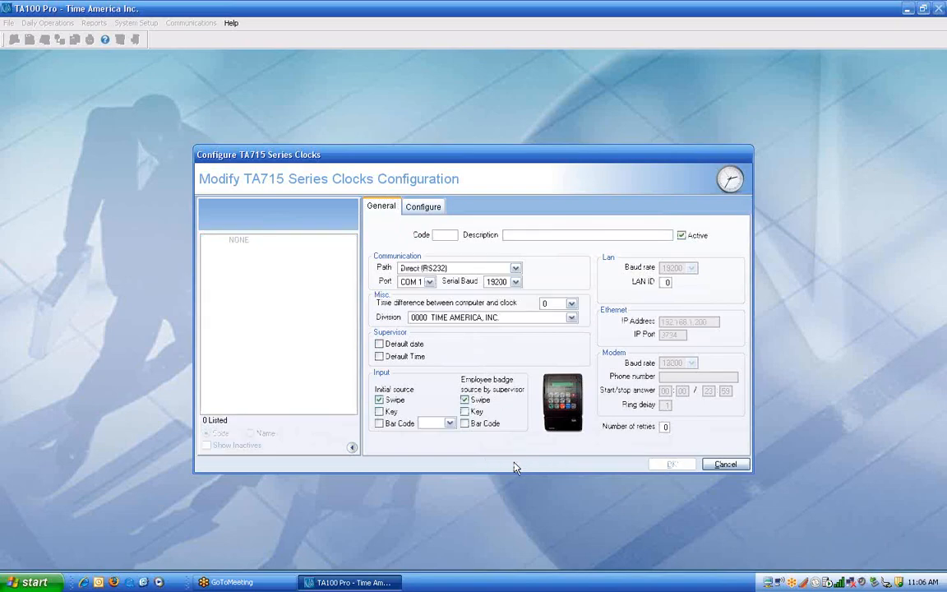
type("003")
key("Tab")
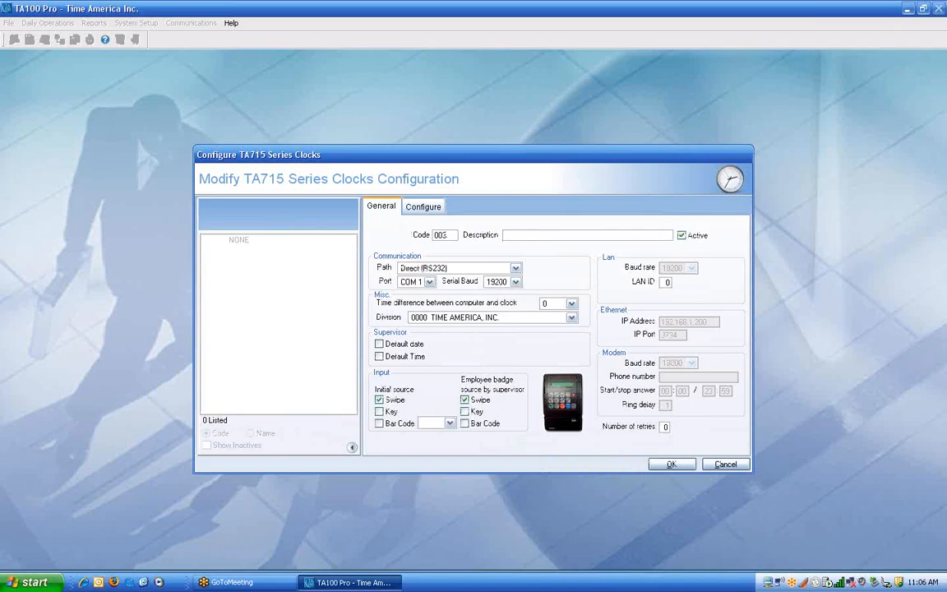
type("TA715")
Set the TA715 clock's communication path to Ethernet and select its IP port value.
left_click(516, 269)
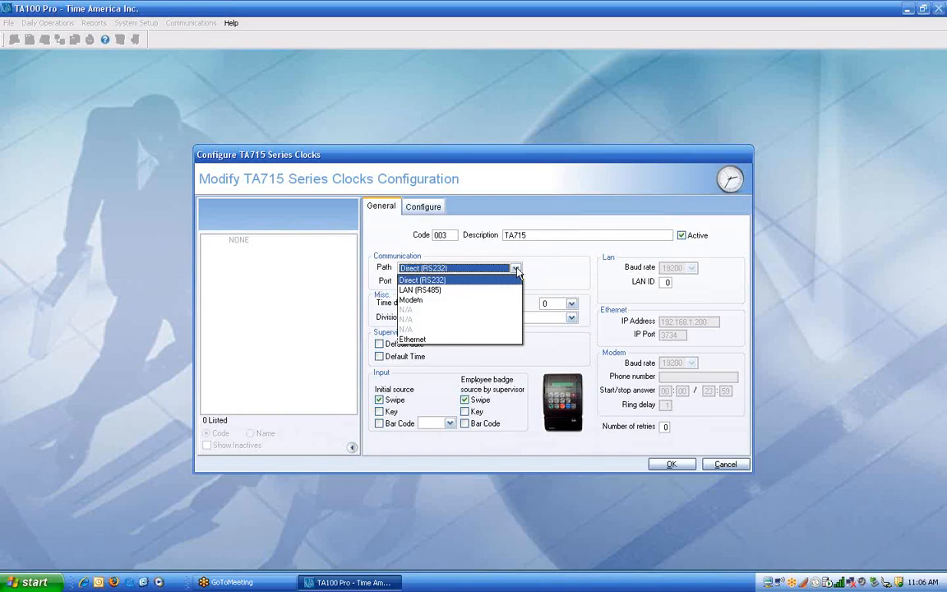
left_click(412, 339)
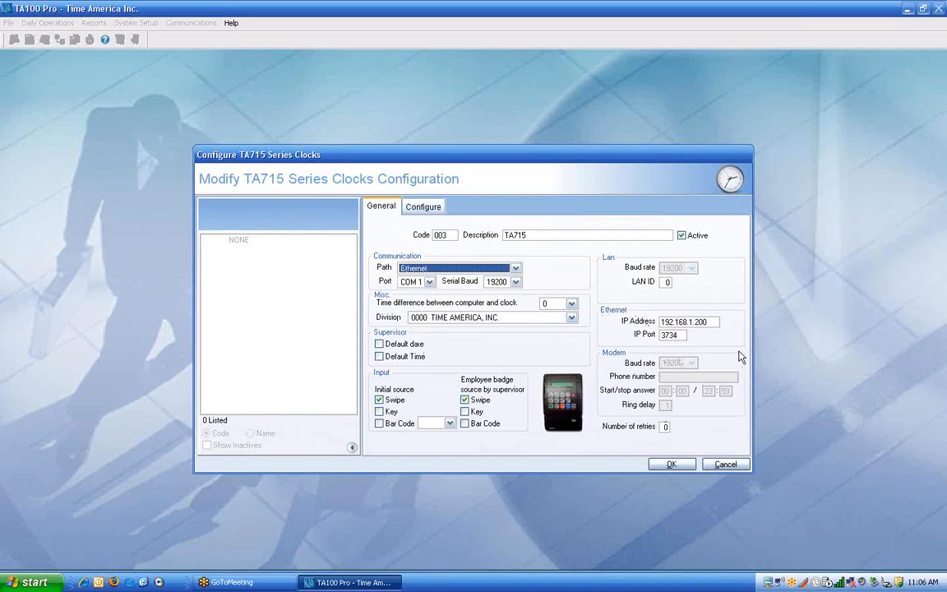
left_click_drag(684, 334, 655, 336)
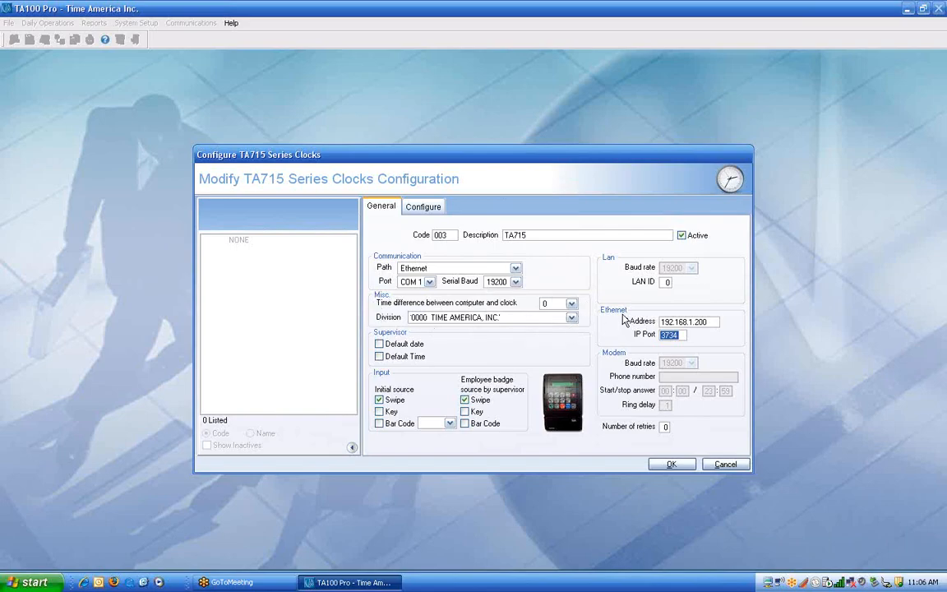
View the time difference, division and bar code type choices for the TA715 clock.
left_click(572, 303)
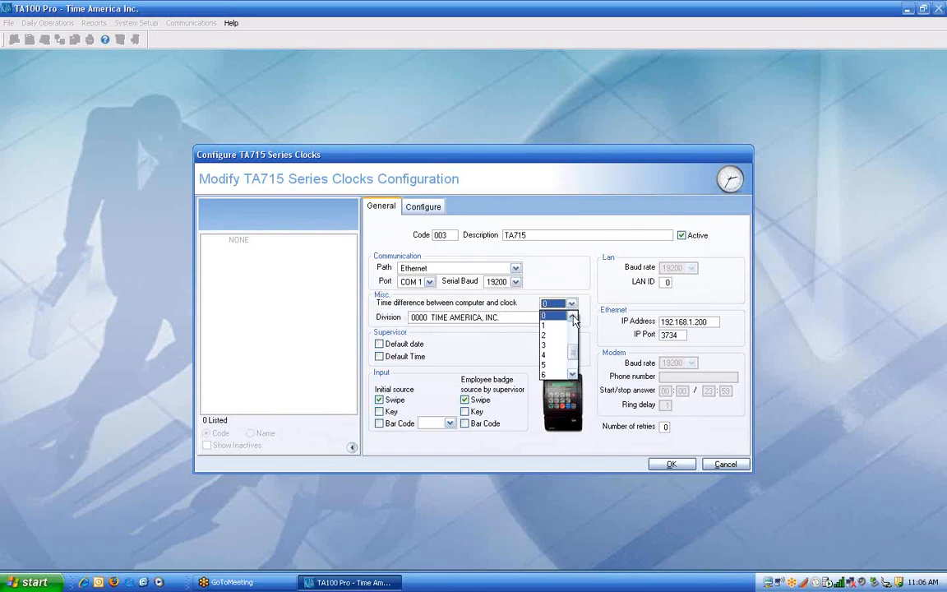
left_click(572, 303)
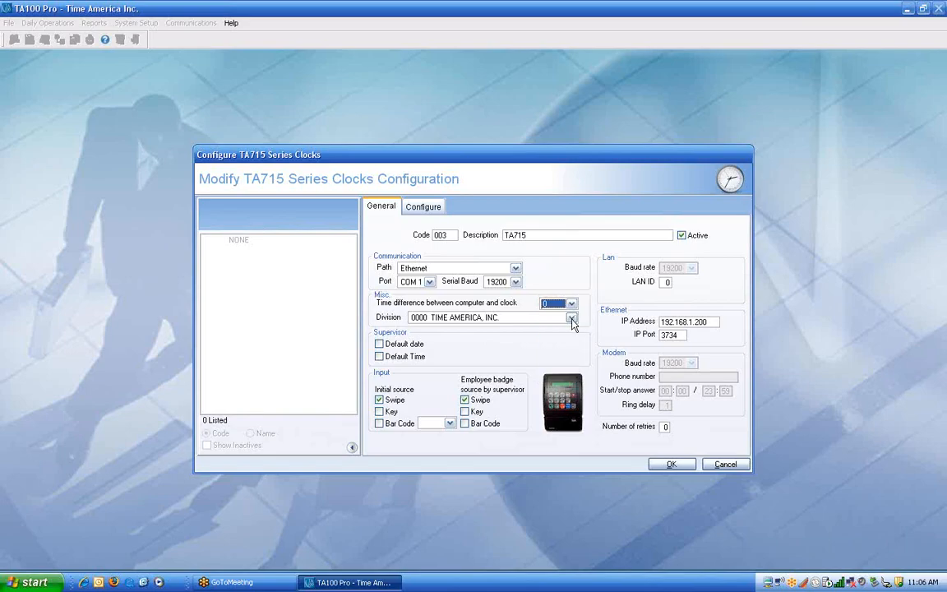
left_click(572, 317)
left_click(601, 302)
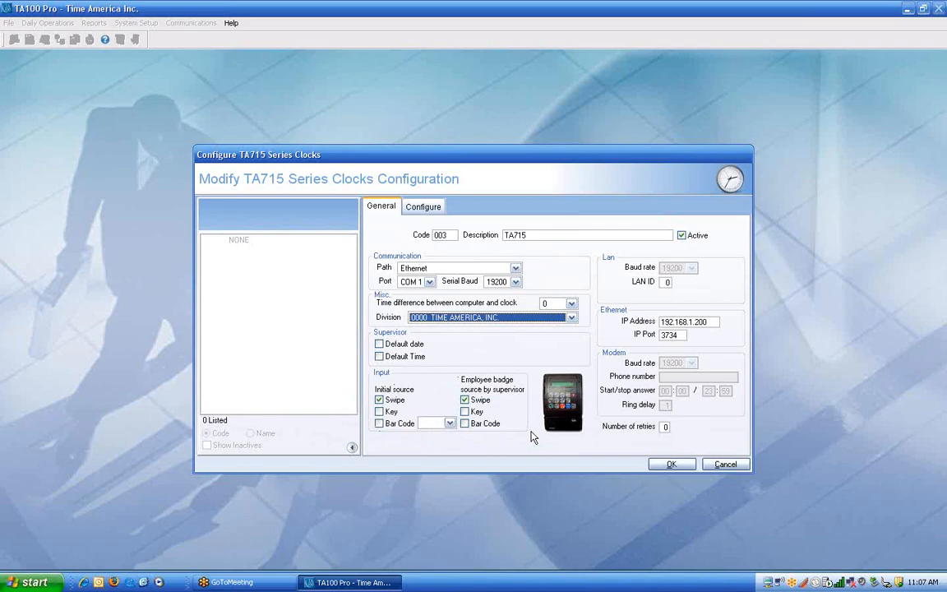
left_click(449, 423)
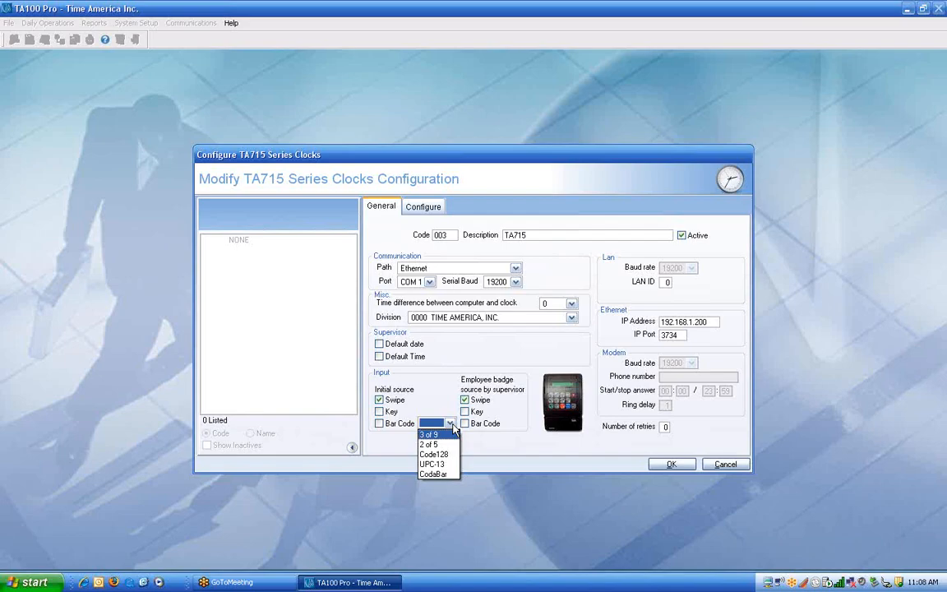
left_click(452, 426)
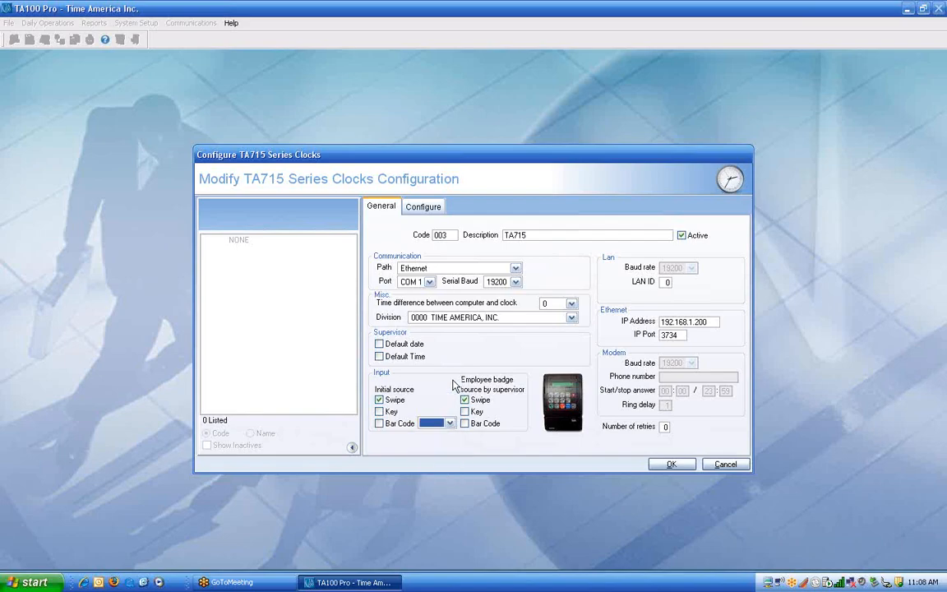
Enable Use Swipe and Go with function keys turned off, and save the TA715 clock.
left_click(424, 206)
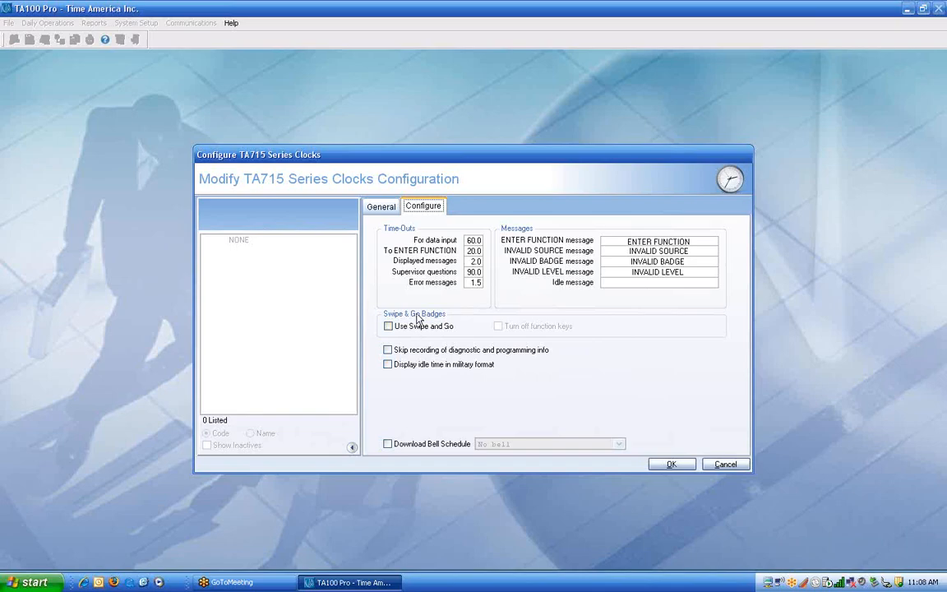
left_click(391, 328)
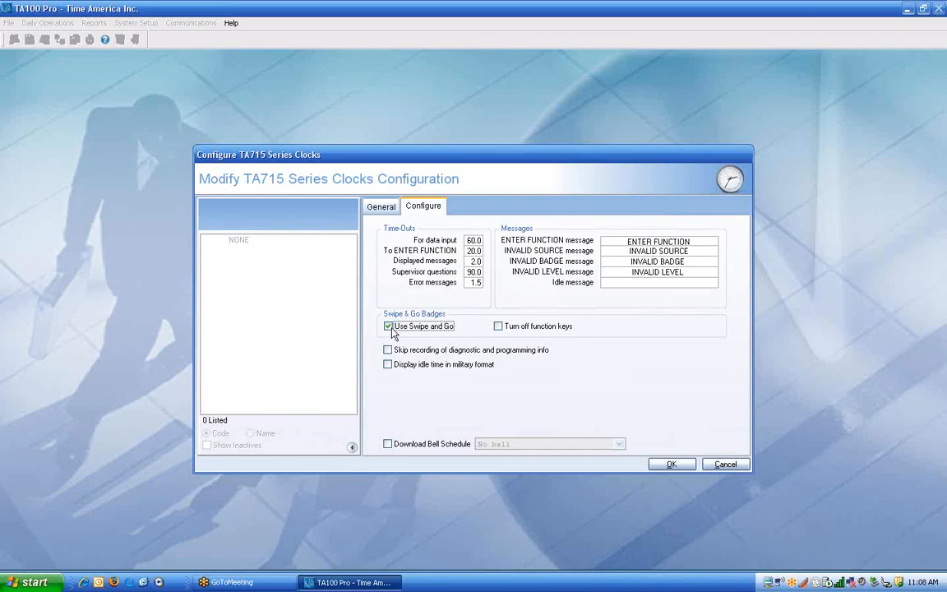
left_click(499, 327)
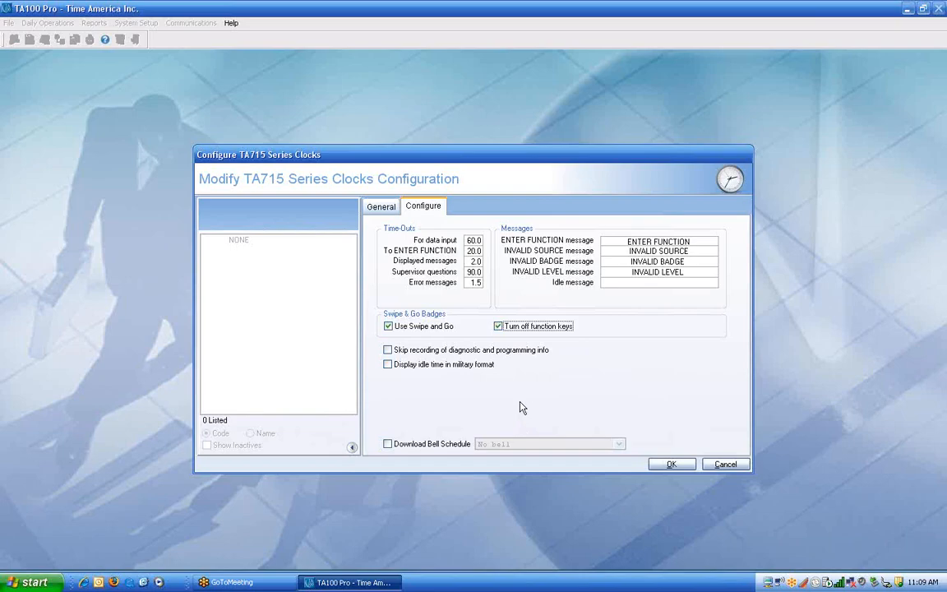
left_click(382, 207)
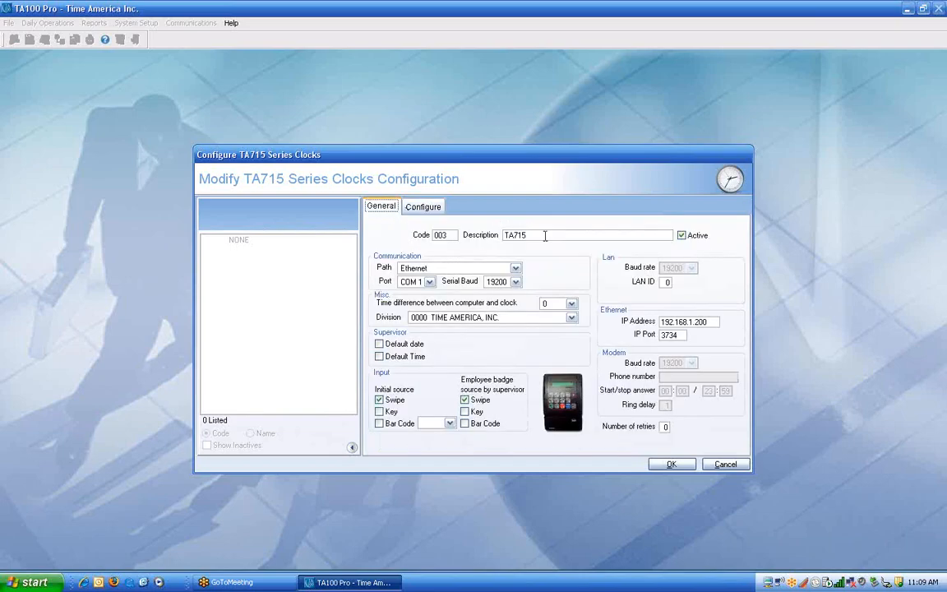
left_click(672, 465)
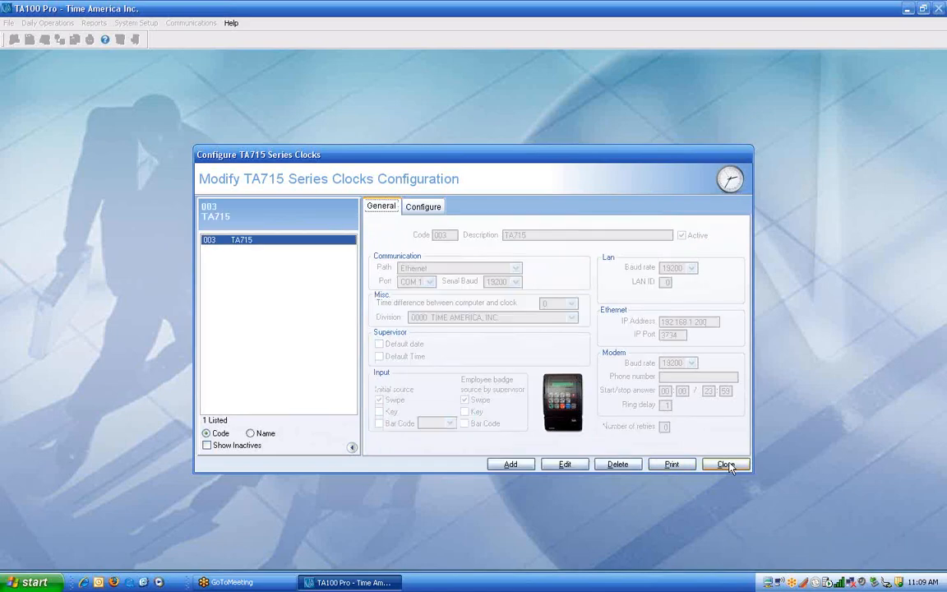
left_click(727, 466)
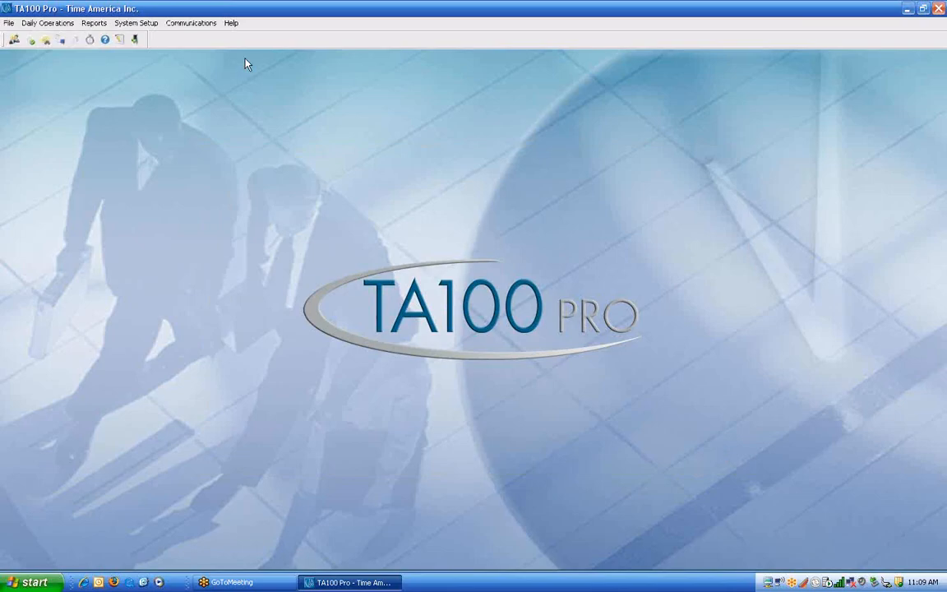
Add a TA745 series clock with code 004 and description TA745.
left_click(177, 23)
mouse_move(250, 76)
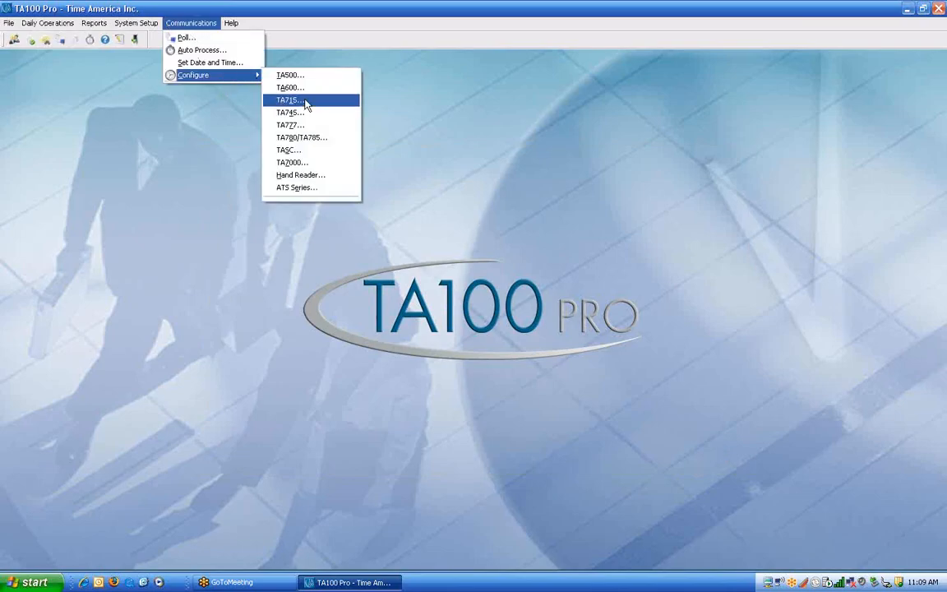
left_click(312, 118)
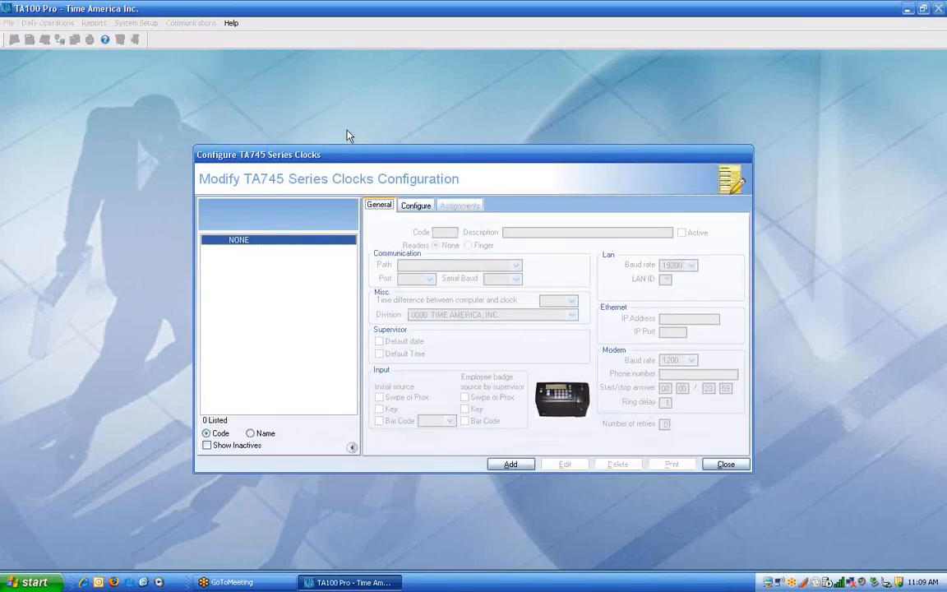
left_click(511, 465)
type("004")
key("Tab")
type("TA745")
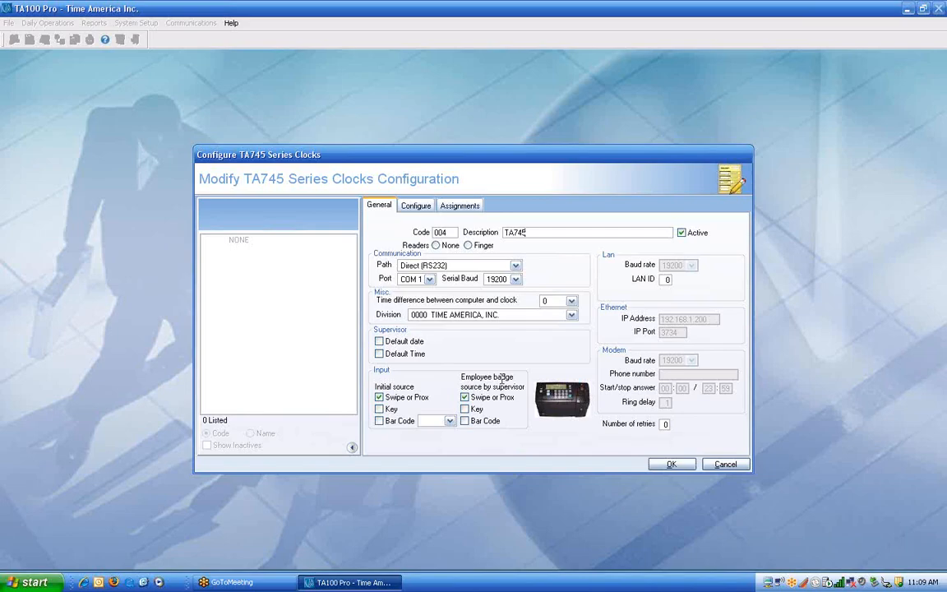
Set the TA745 clock's reader type to Finger and assign all employees to it.
left_click(436, 246)
left_click(474, 246)
left_click(472, 210)
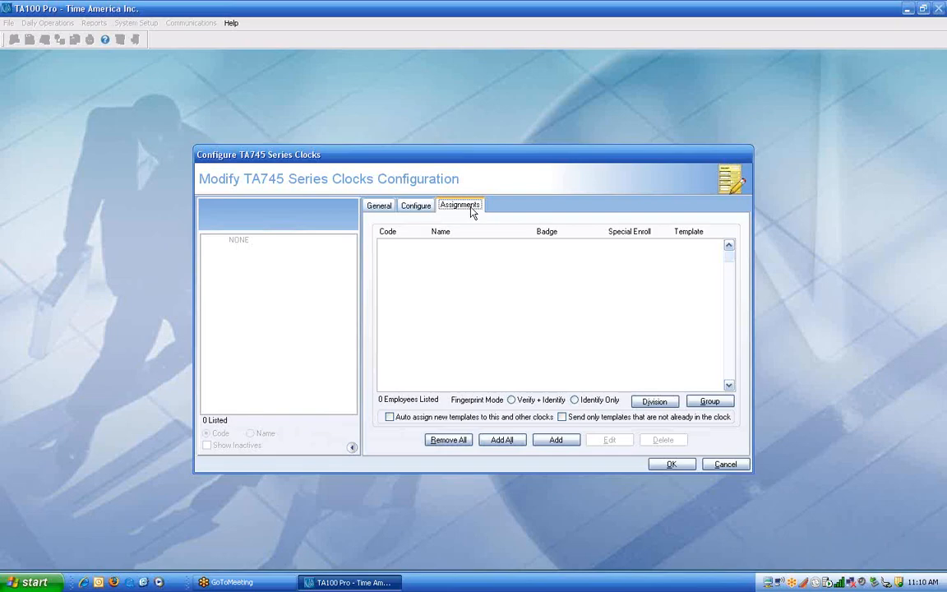
left_click(499, 441)
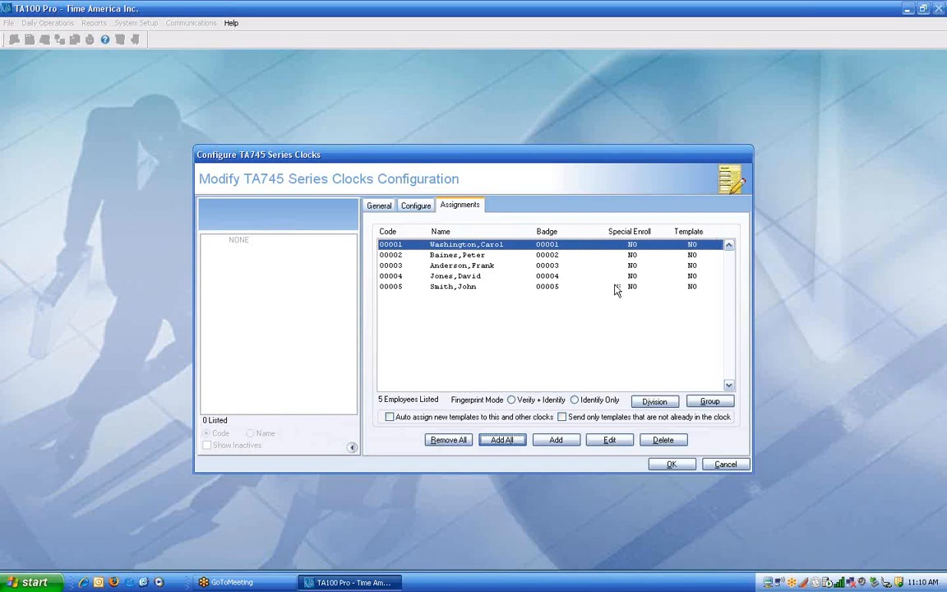
Set the fingerprint mode to Verify + Identify and enable auto-assigning new templates to this and other clocks.
left_click(511, 401)
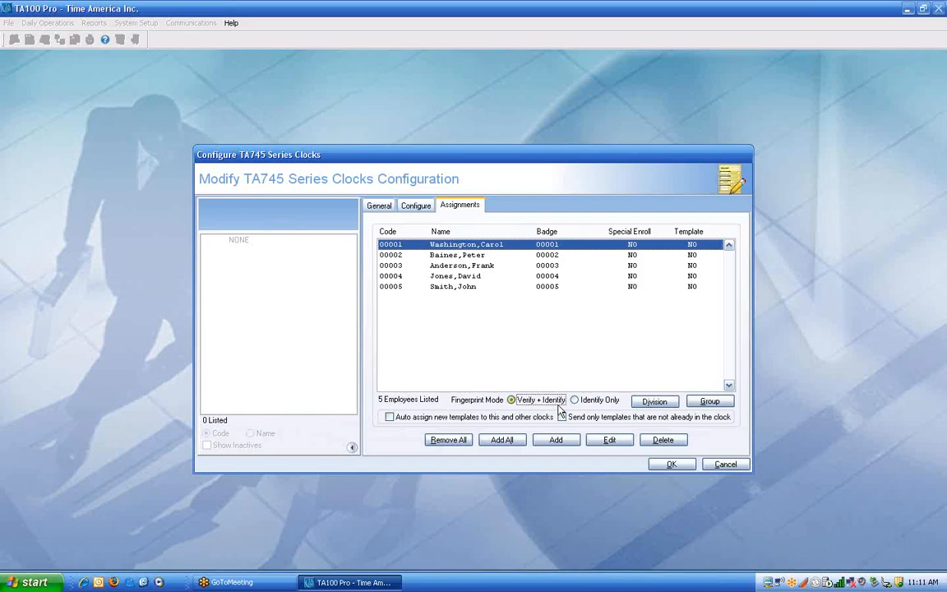
left_click(587, 402)
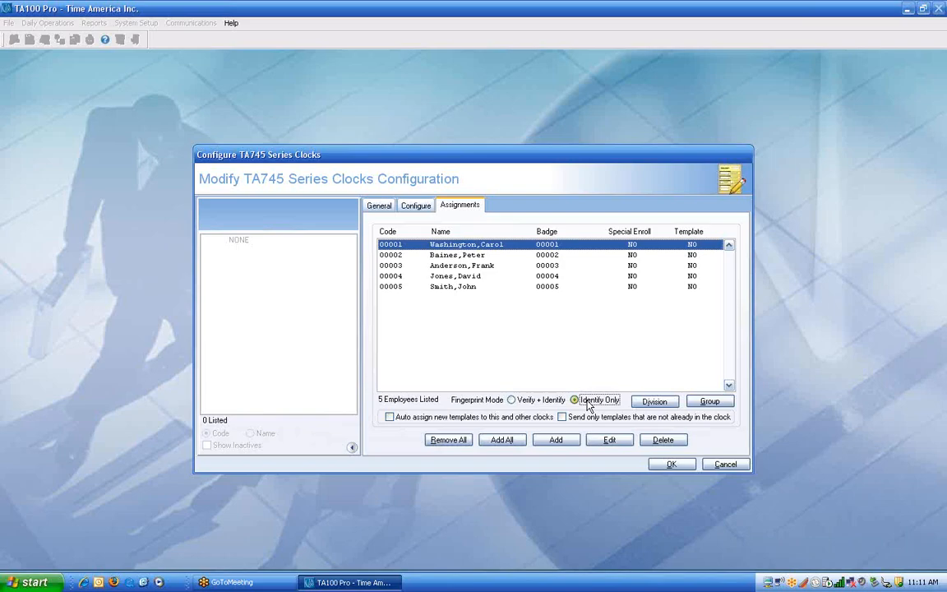
left_click(541, 401)
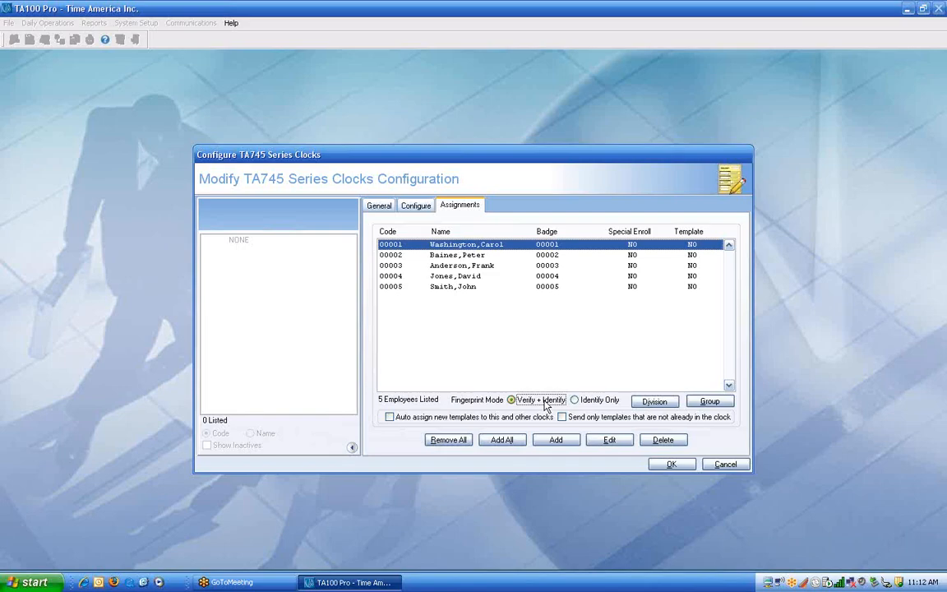
left_click(390, 418)
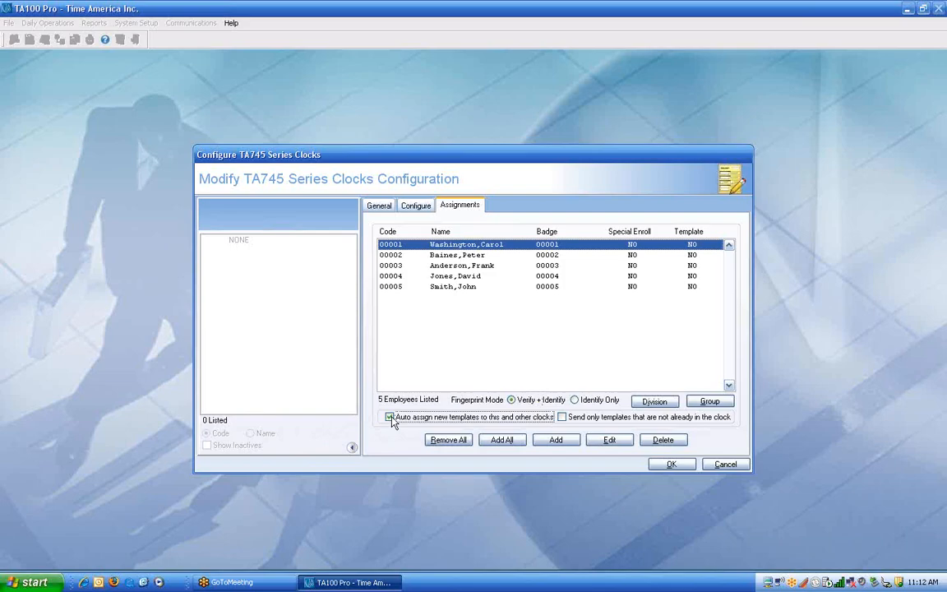
Turn off auto-assigning new templates and enable sending only templates that are not already in the TA745 clock.
left_click(391, 417)
left_click(562, 417)
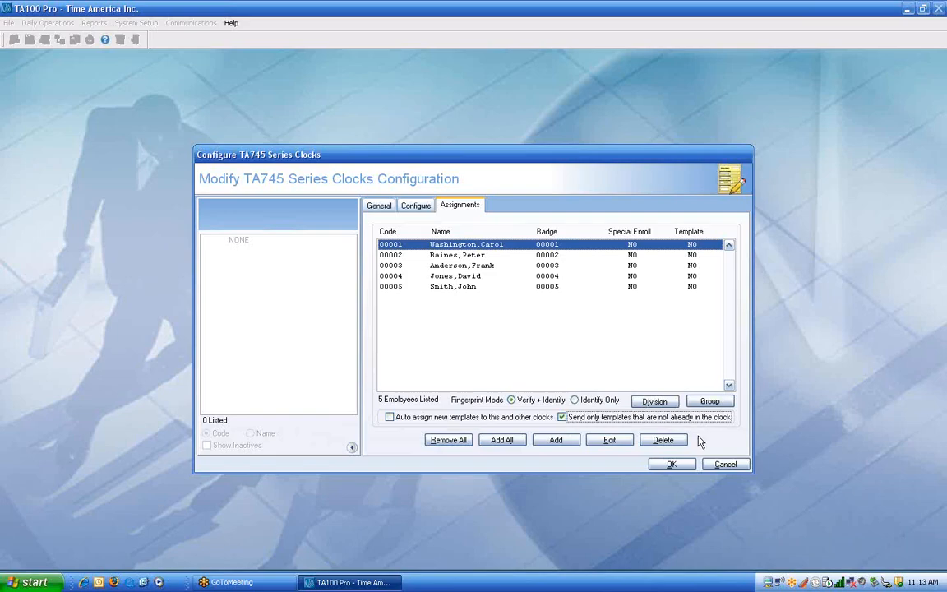
Set the TA745 clock's proximity offset to remove the facility code to 2, and save the clock.
left_click(413, 205)
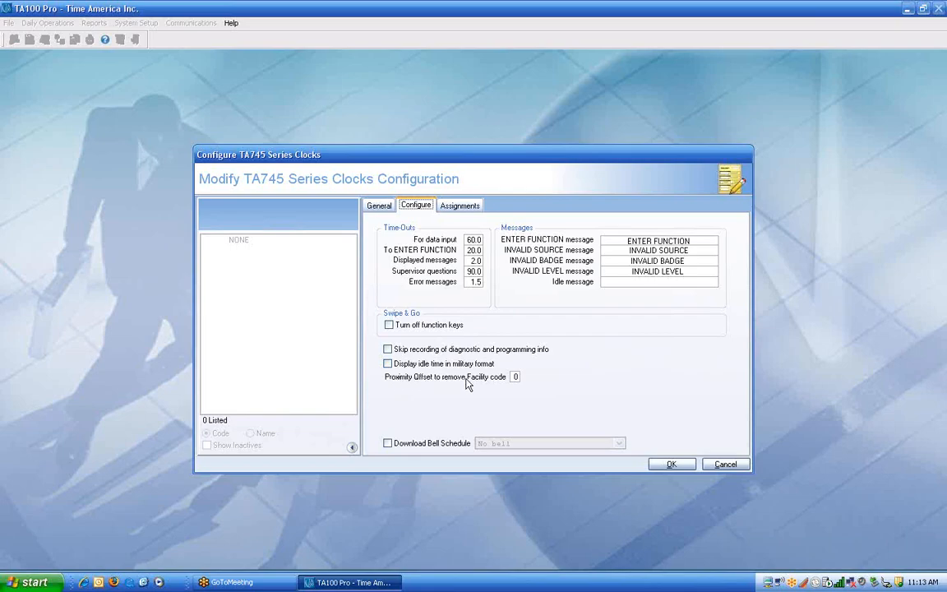
left_click(515, 376)
type("2")
key("Tab")
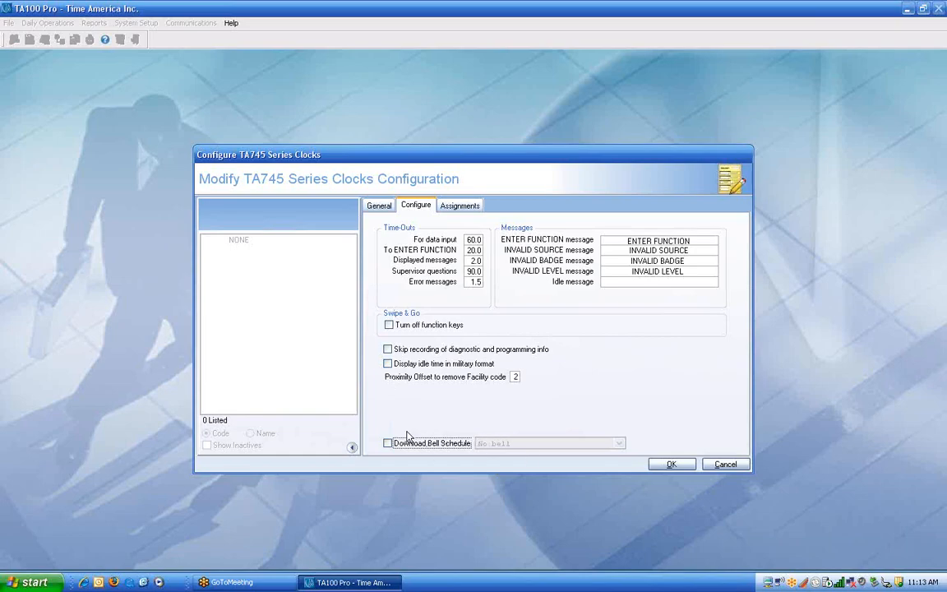
left_click(382, 206)
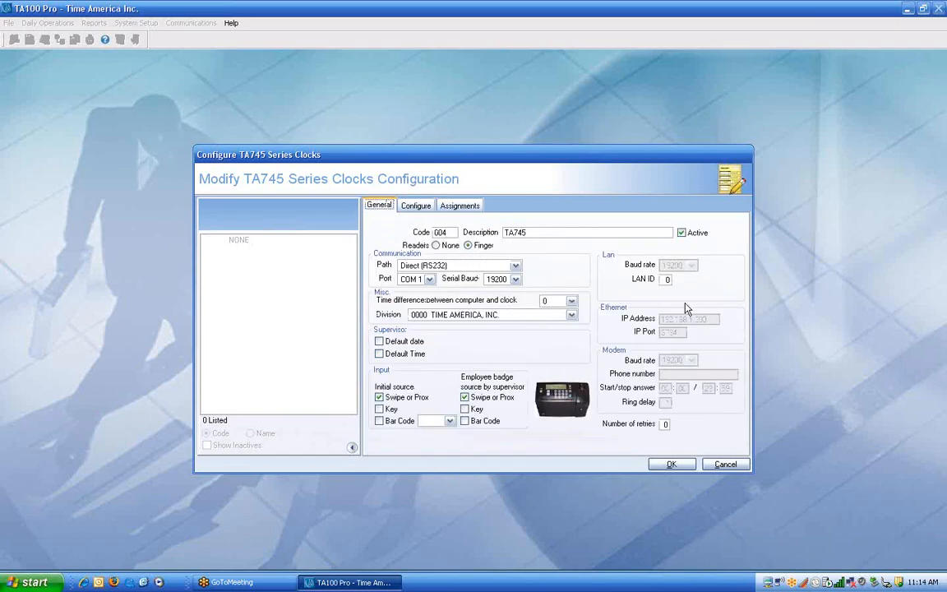
left_click(674, 465)
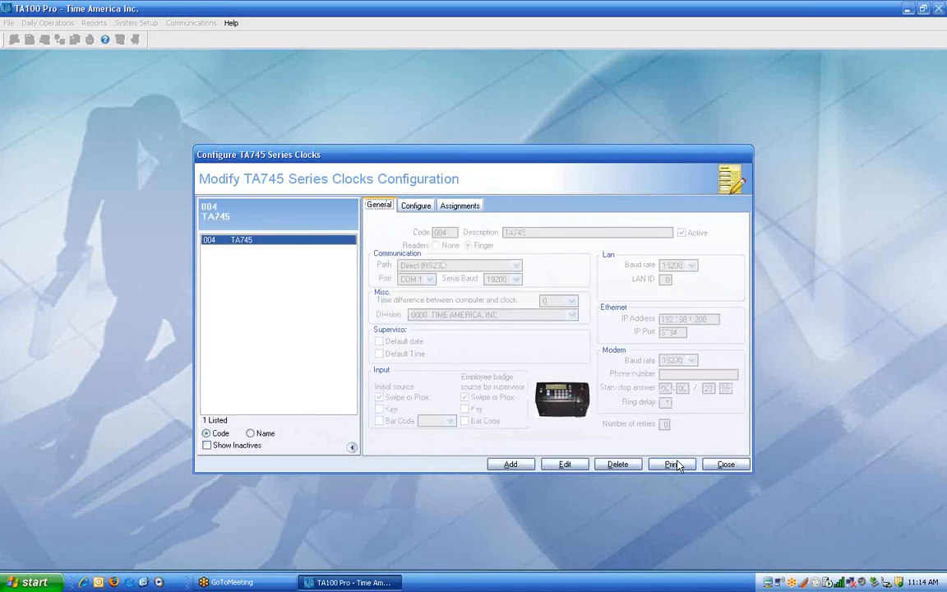
left_click(726, 465)
Add a TA777 series clock with code 005 and description TA777.
left_click(190, 23)
mouse_move(203, 82)
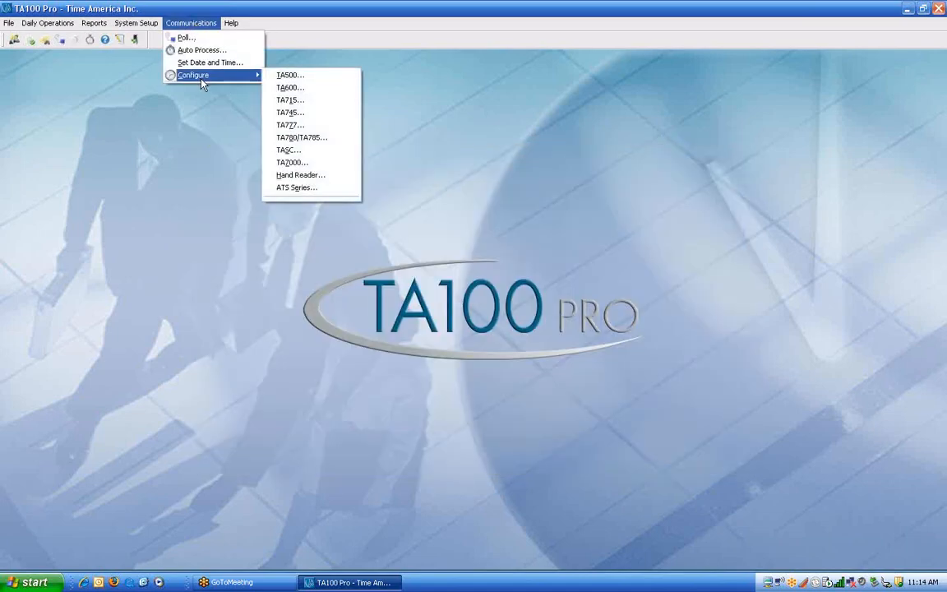
left_click(300, 126)
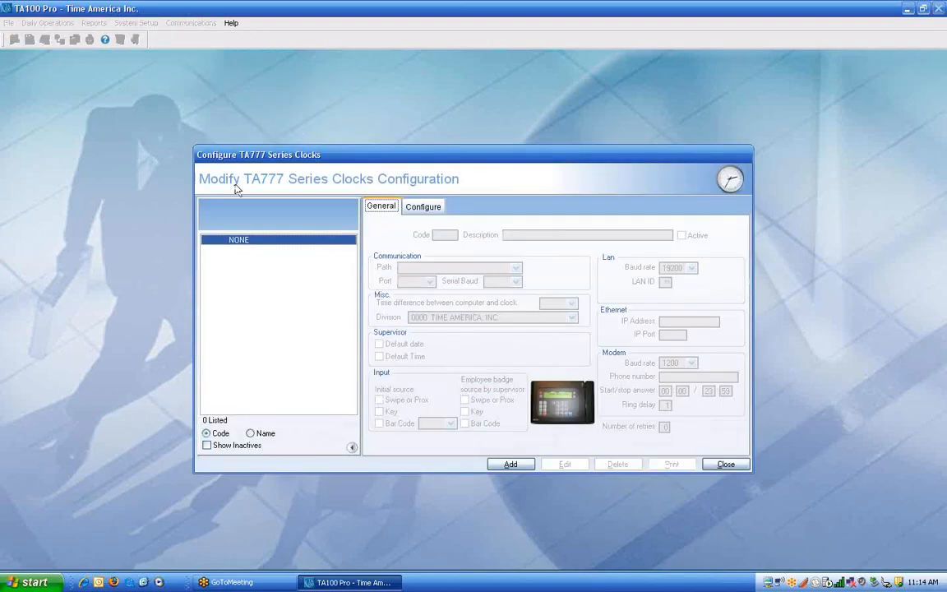
left_click(511, 465)
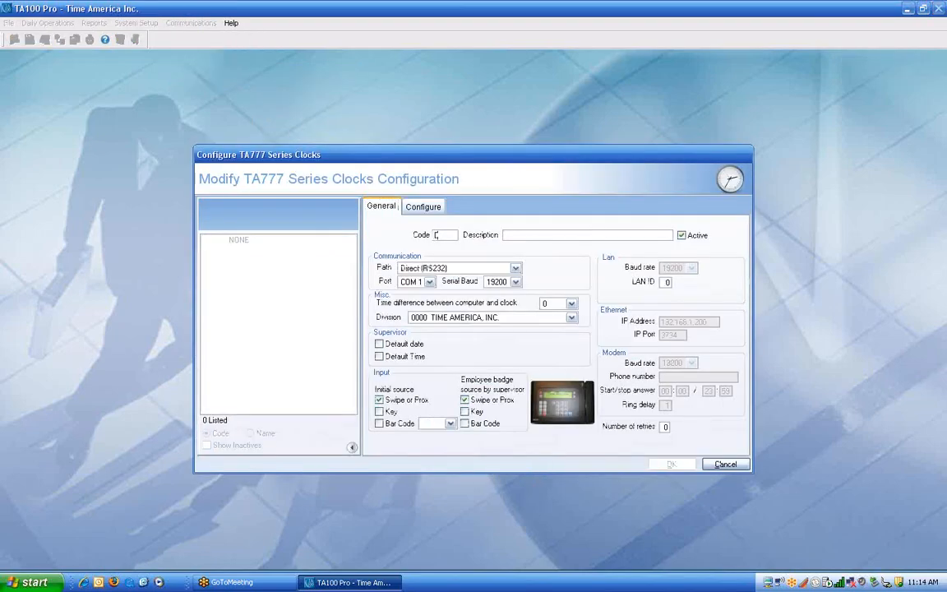
type("TA")
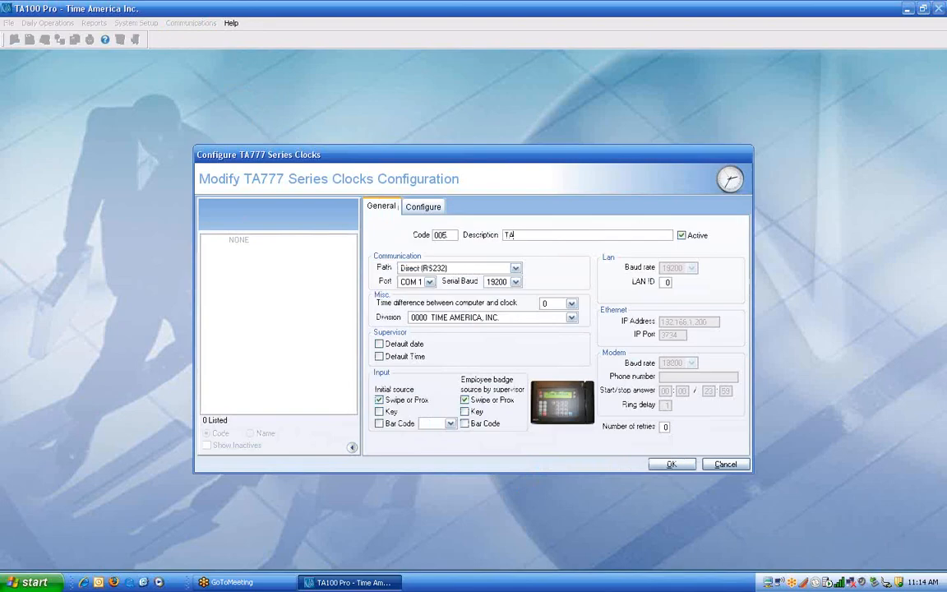
type("777")
Review the TA777 clock's time-out, message and proximity offset settings, and save the clock.
left_click(420, 211)
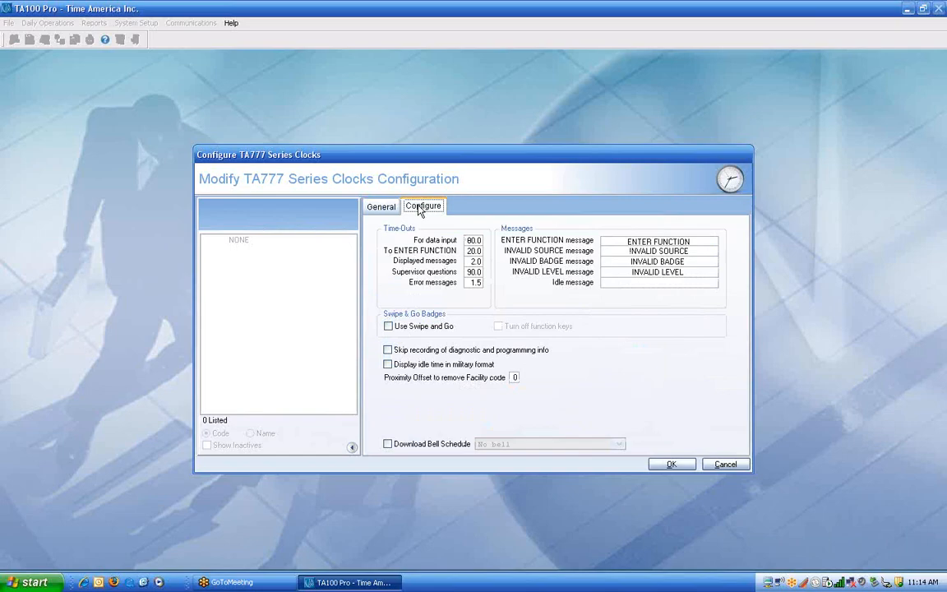
double_click(514, 378)
left_click(385, 208)
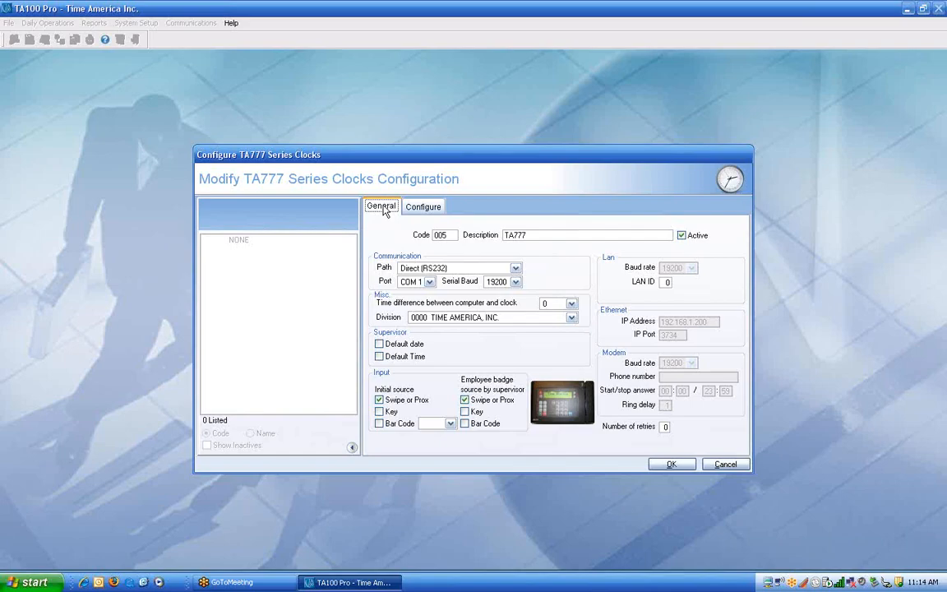
left_click(669, 464)
left_click(727, 463)
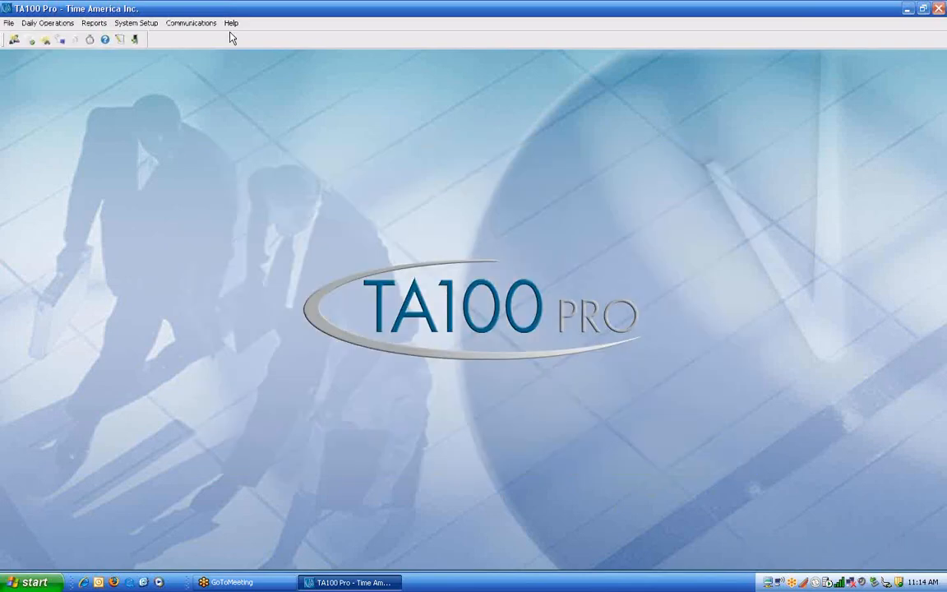
Add a TA780/785 series clock with code 006 and description TA785.
left_click(190, 24)
mouse_move(192, 78)
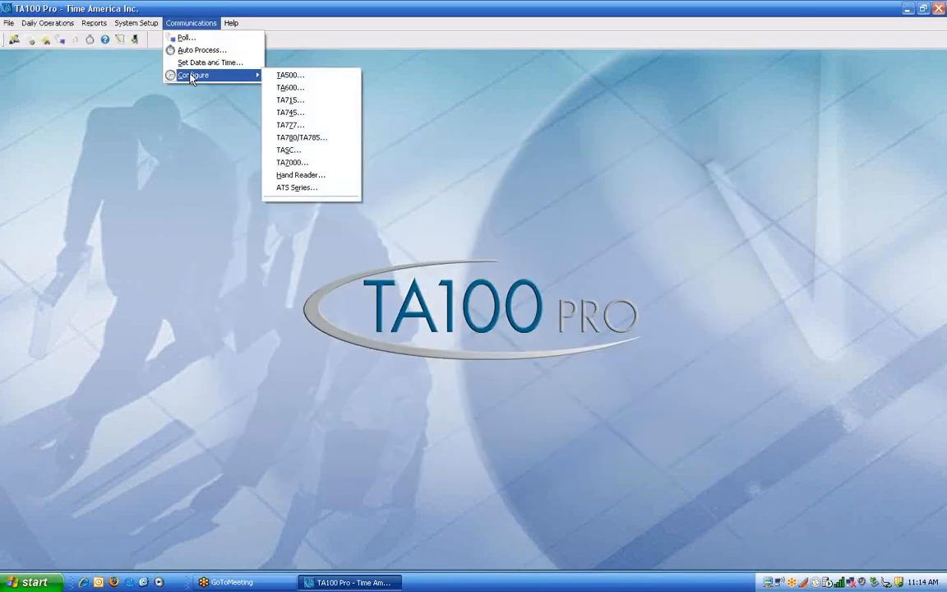
left_click(302, 137)
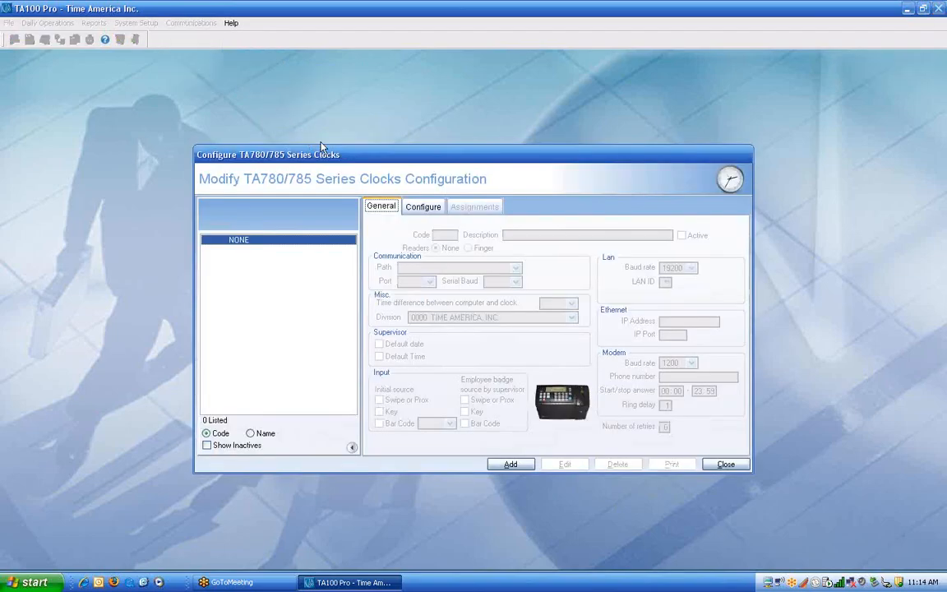
left_click(510, 464)
type("006")
key("Tab")
type("TA785")
Set the TA785 clock's reader type to Finger, review its employee assignments and configuration settings, and save the clock.
left_click(439, 249)
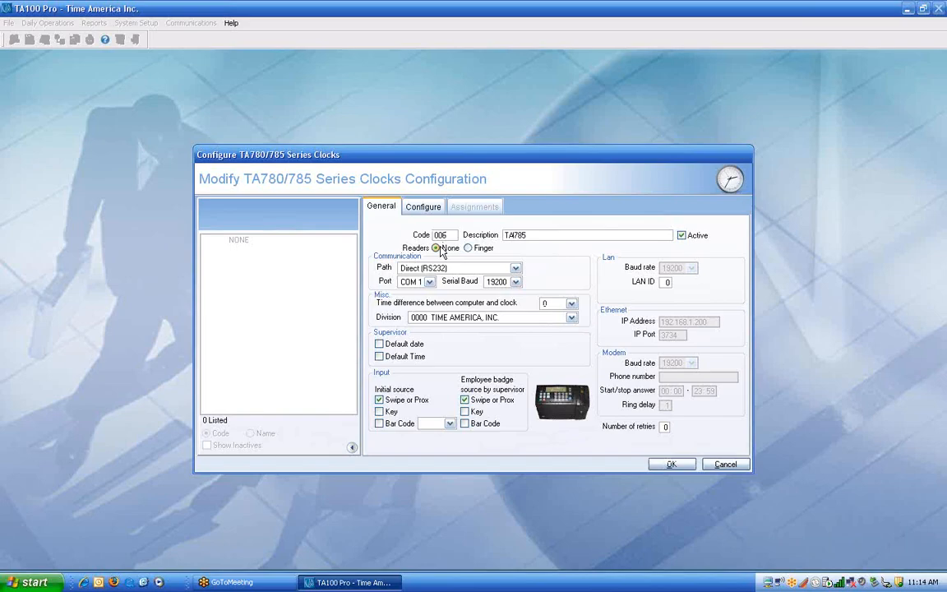
left_click(479, 249)
left_click(474, 206)
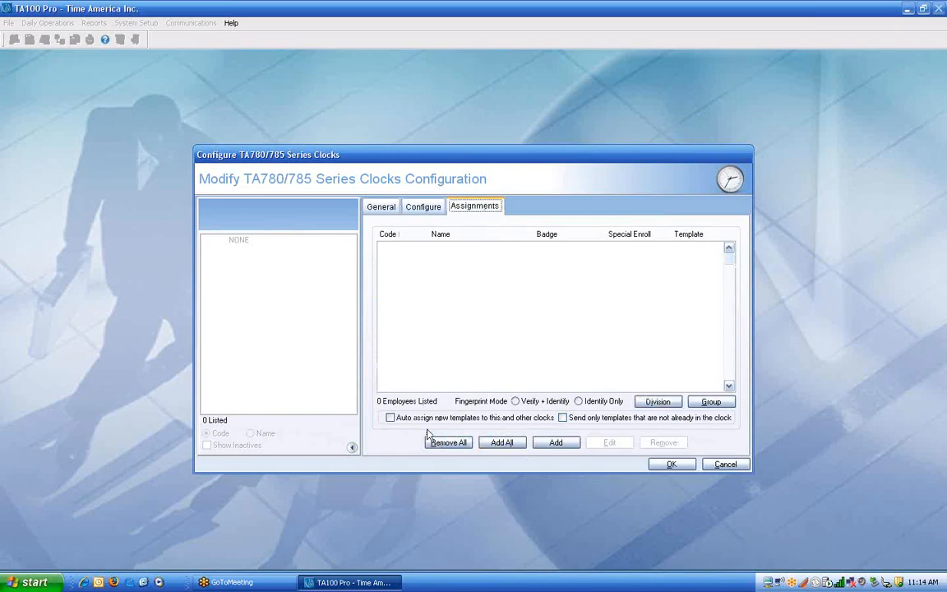
left_click(423, 207)
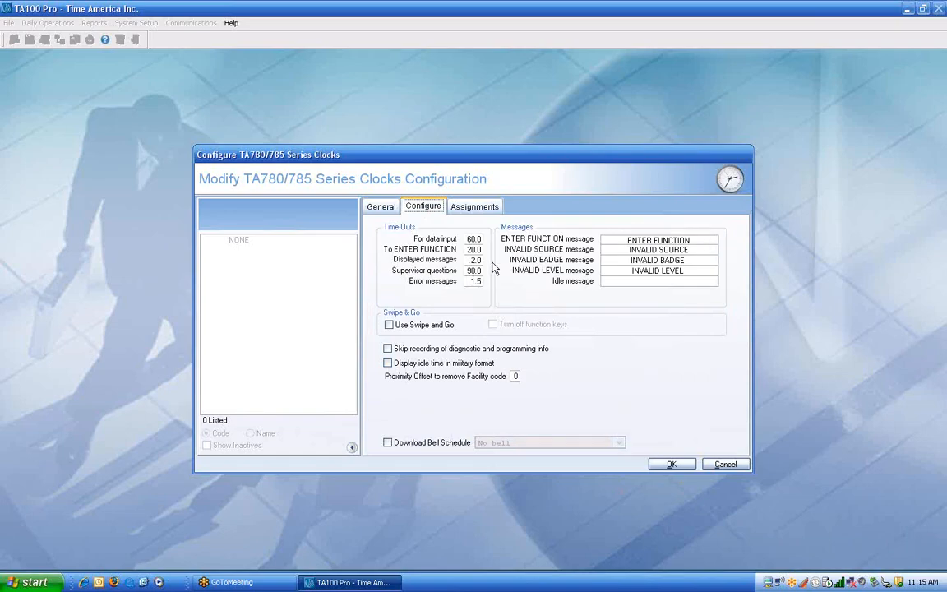
left_click(390, 211)
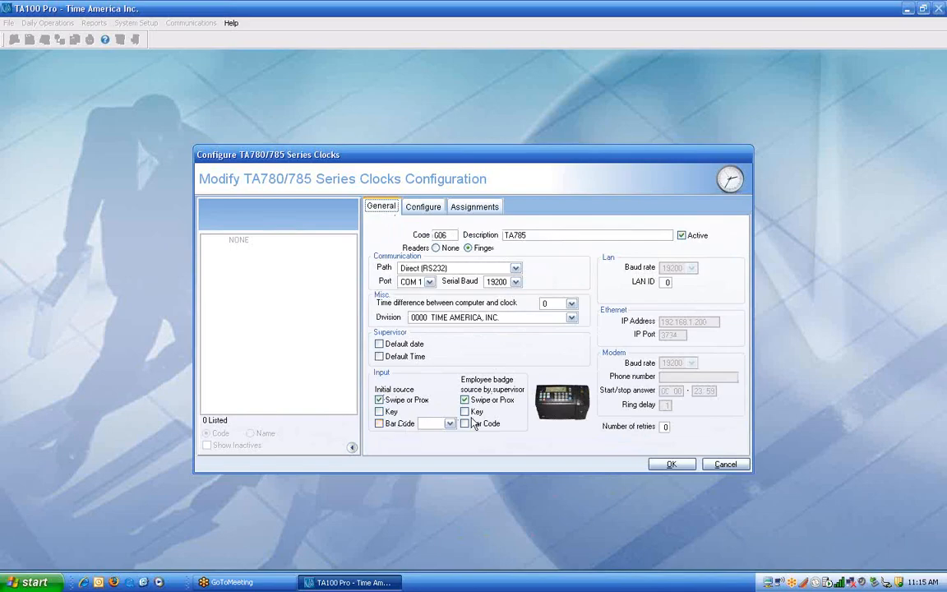
left_click(671, 465)
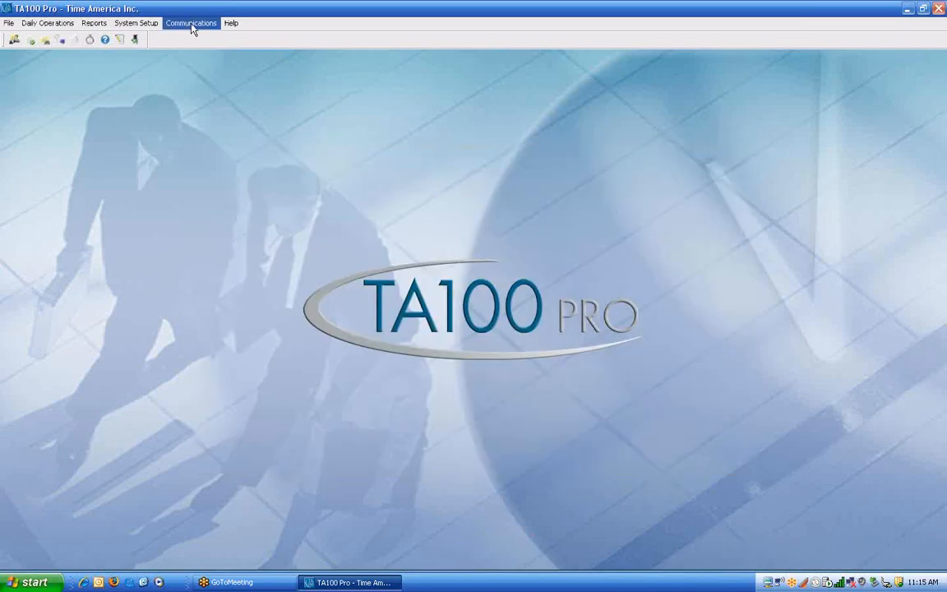
Edit the Main Entry hand reader clock and set its model to HP3000.
left_click(191, 23)
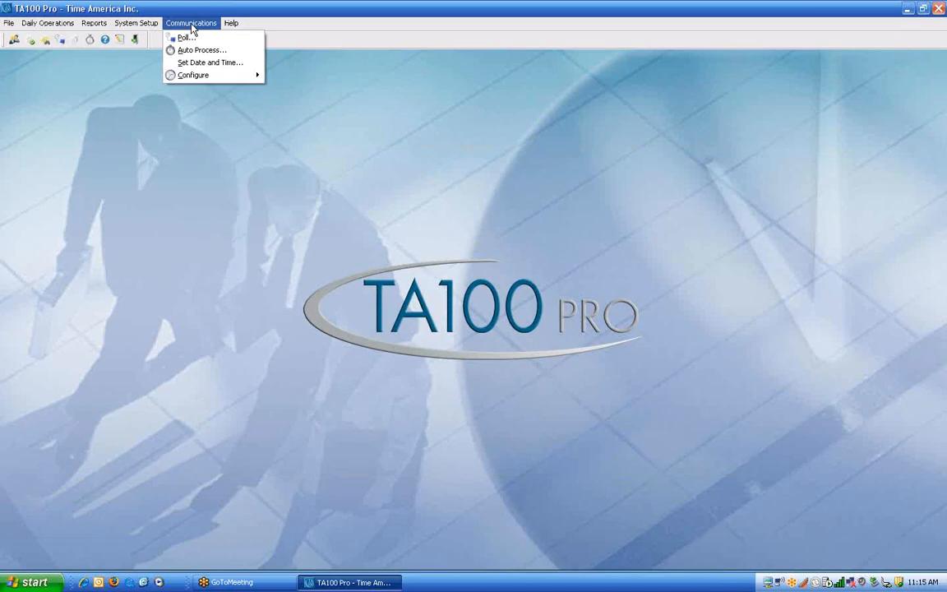
mouse_move(190, 75)
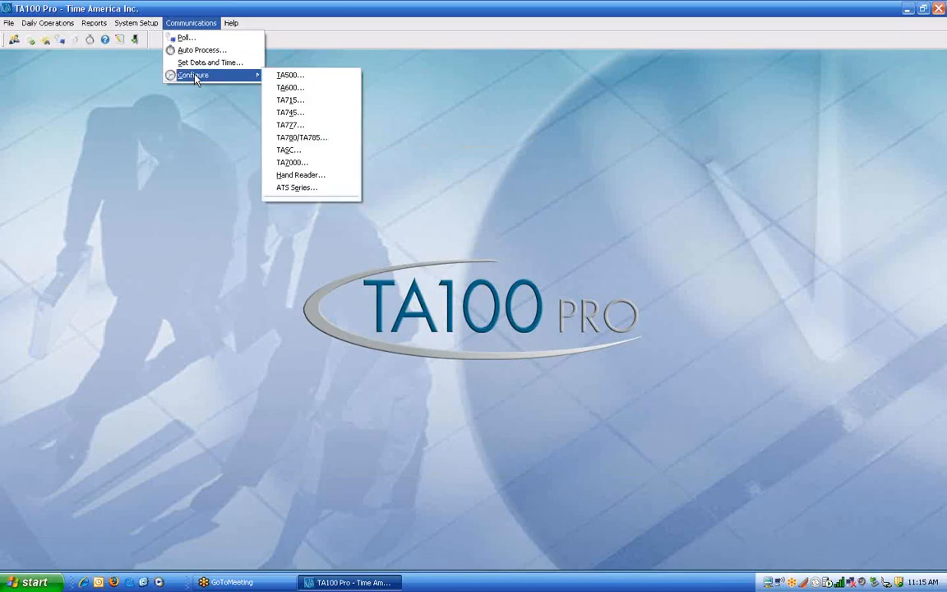
left_click(301, 177)
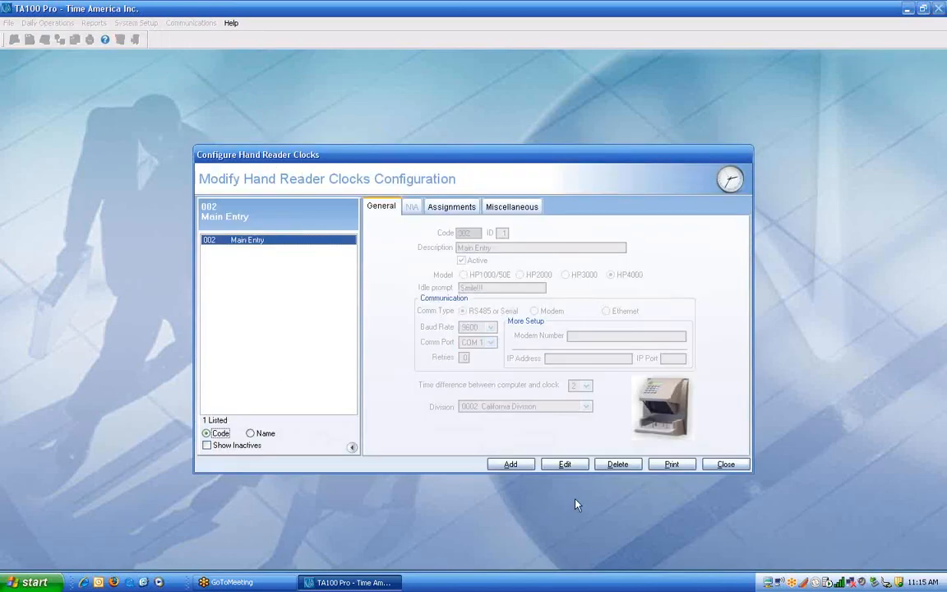
left_click(564, 464)
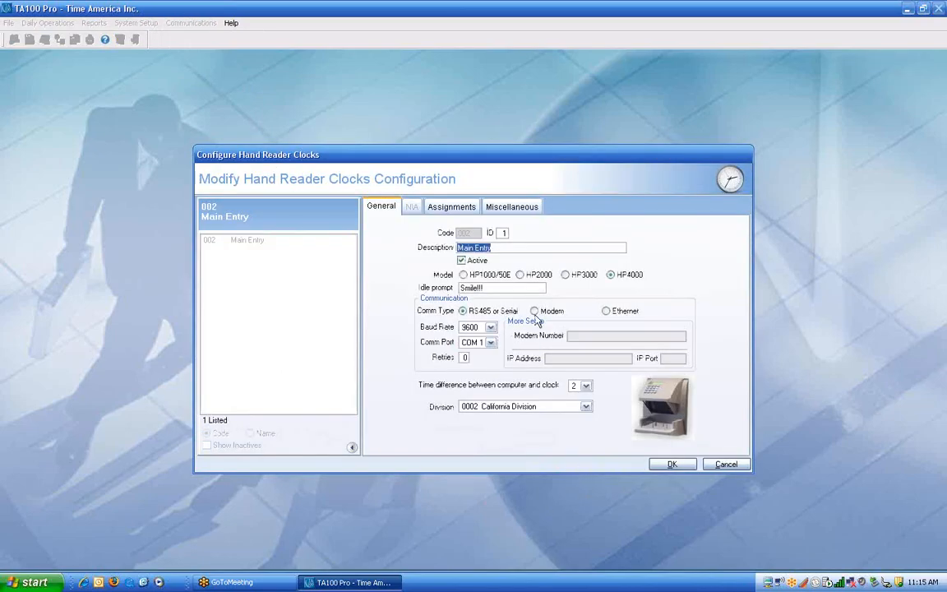
left_click(465, 278)
key("Right")
key("Right")
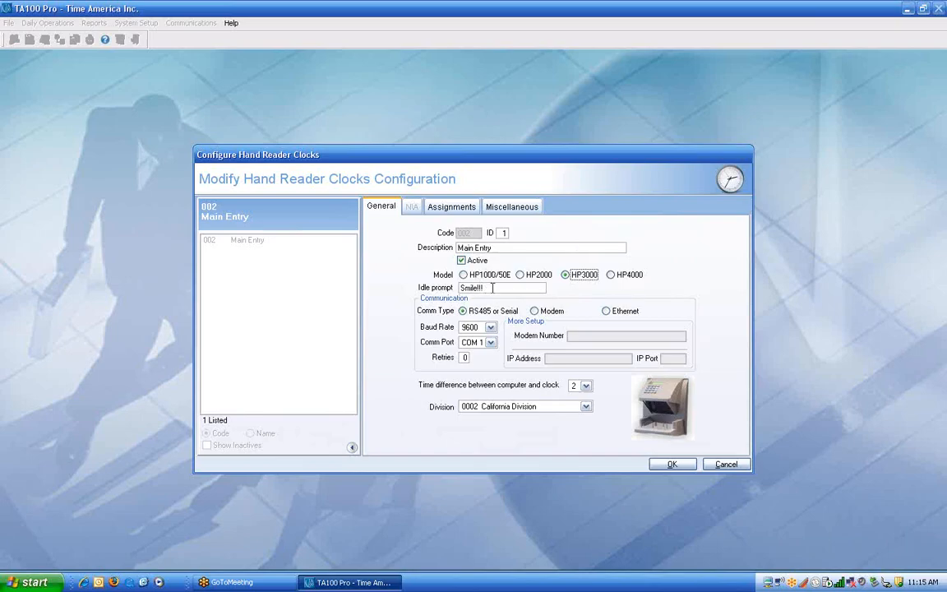
Compare the modem, serial and Ethernet communication options, and set the Main Entry hand reader's communication type to Ethernet.
left_click_drag(500, 289, 419, 292)
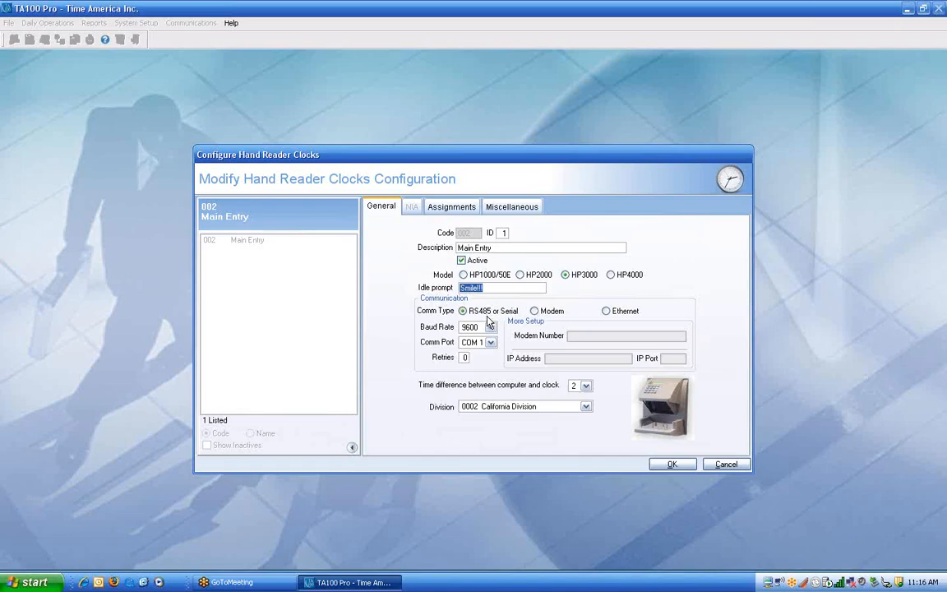
left_click(548, 312)
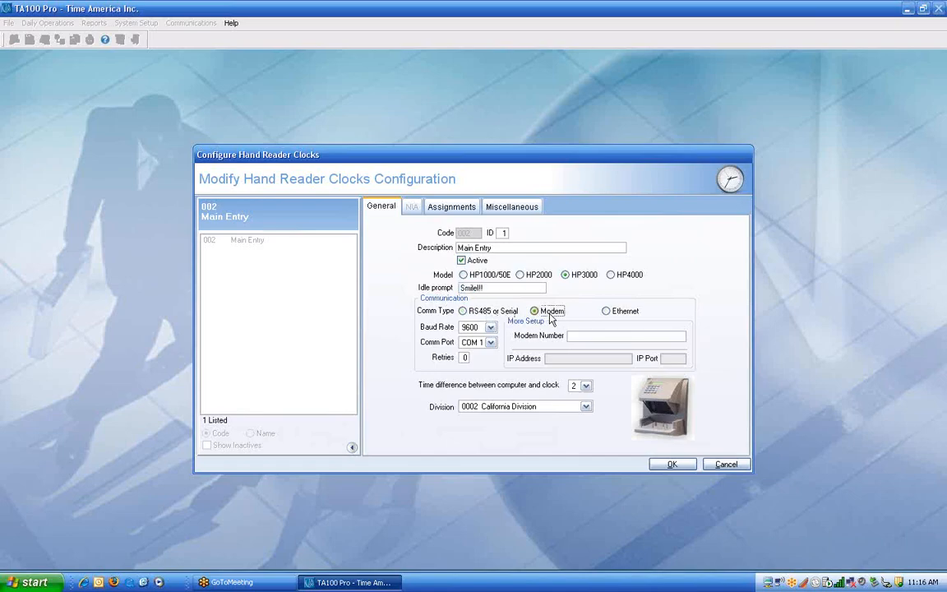
left_click(625, 313)
left_click(471, 313)
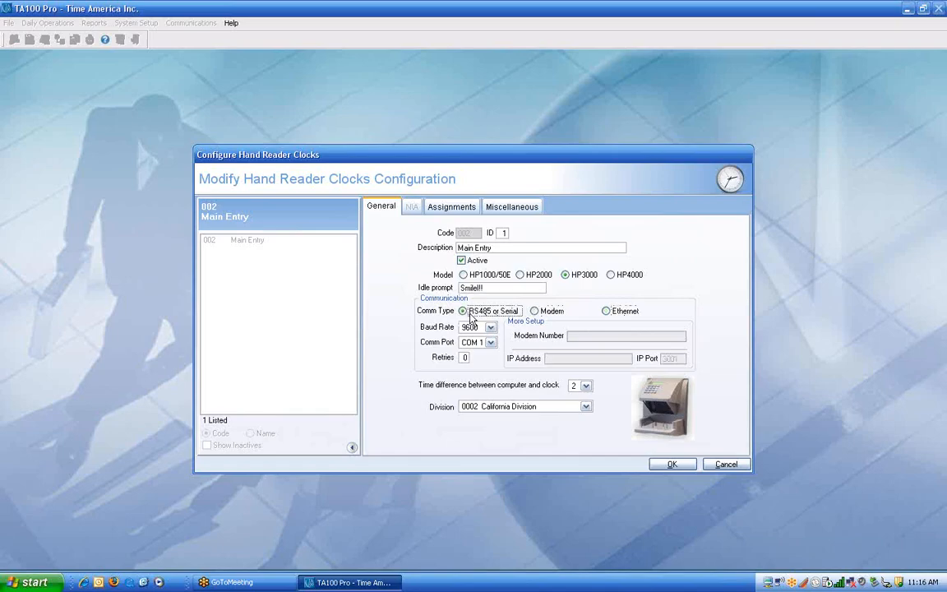
left_click(551, 312)
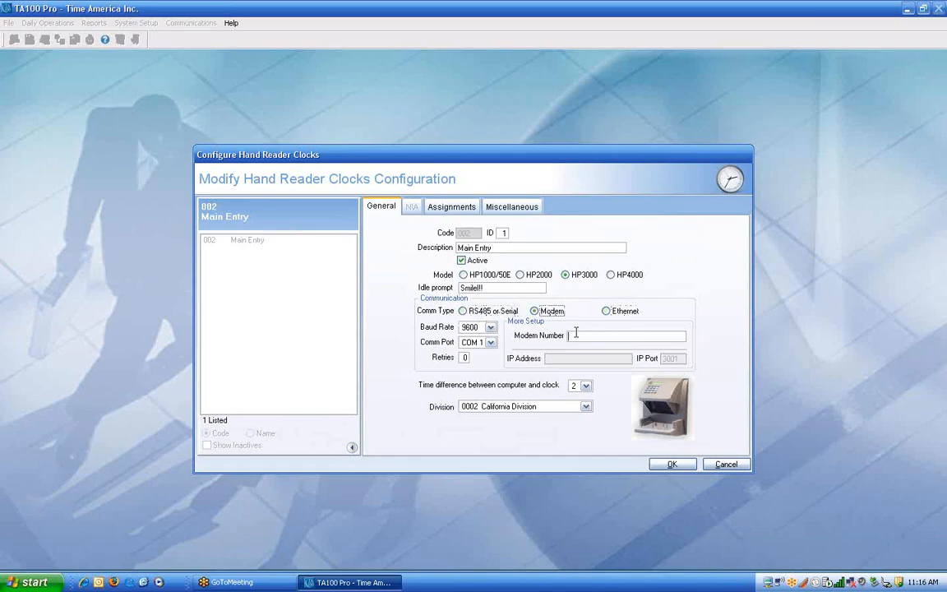
left_click(606, 312)
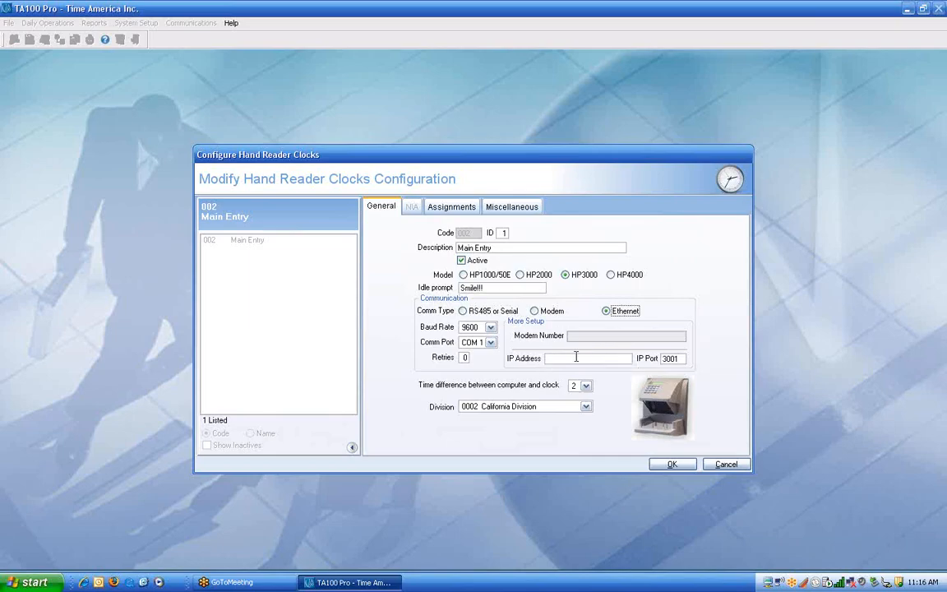
left_click(681, 358)
double_click(681, 358)
Set the time difference between computer and clock to 0 and check the available divisions for the hand reader.
left_click(586, 385)
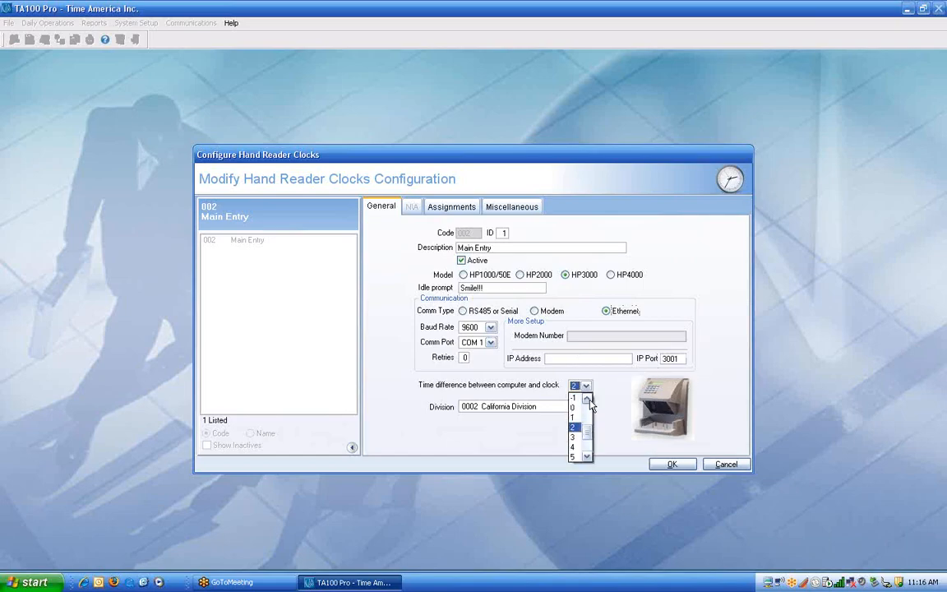
left_click(574, 407)
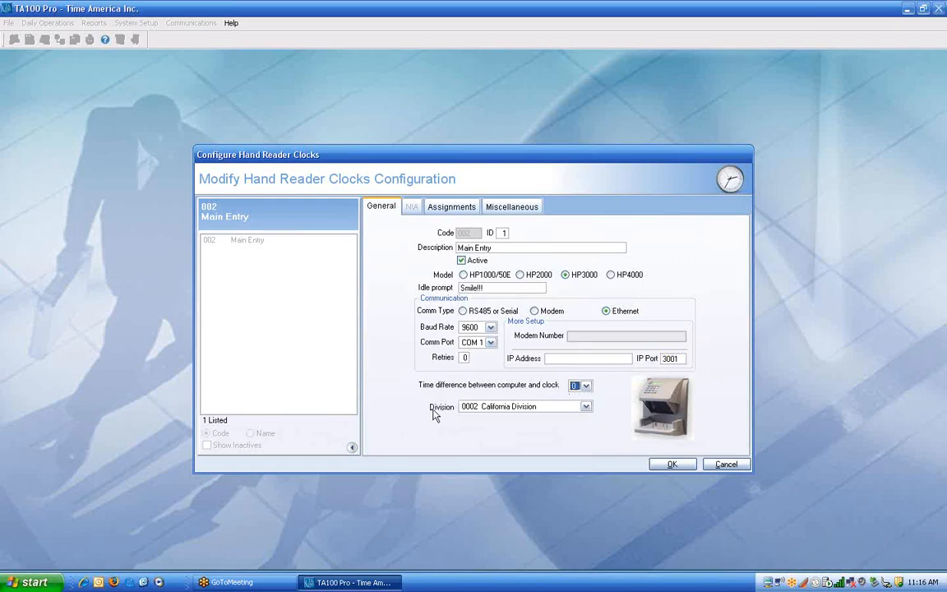
left_click(585, 408)
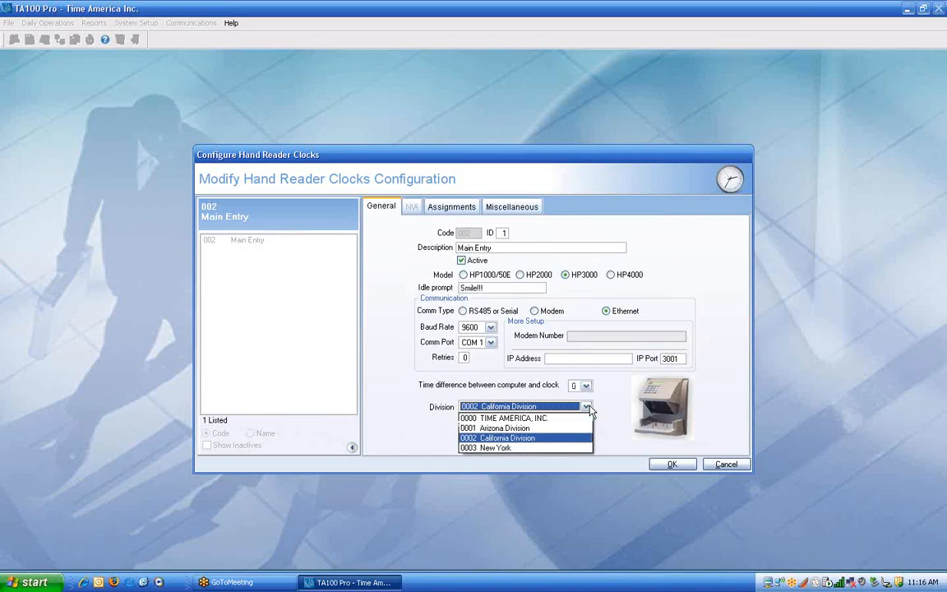
left_click(599, 406)
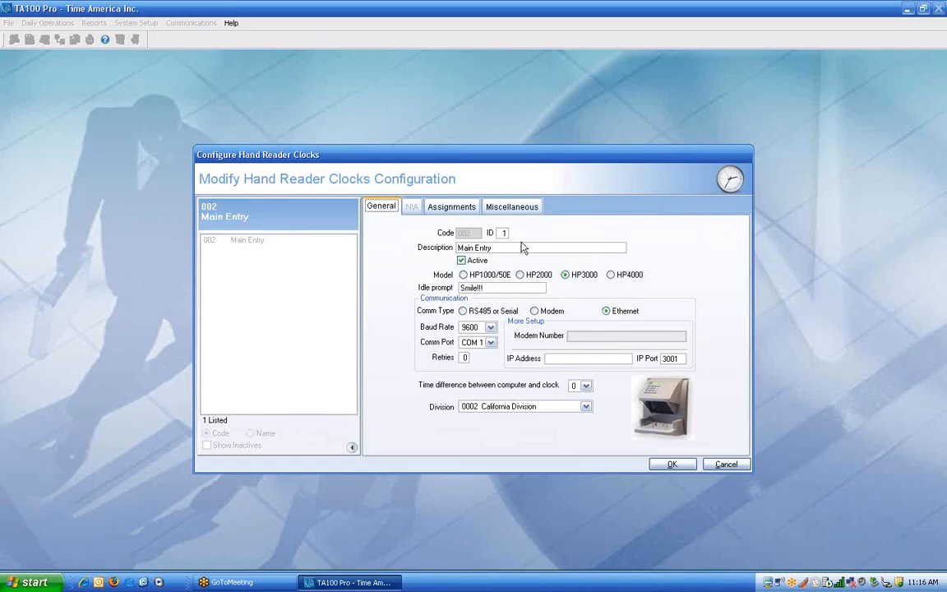
Assign all employees to the Main Entry hand reader clock.
left_click(459, 209)
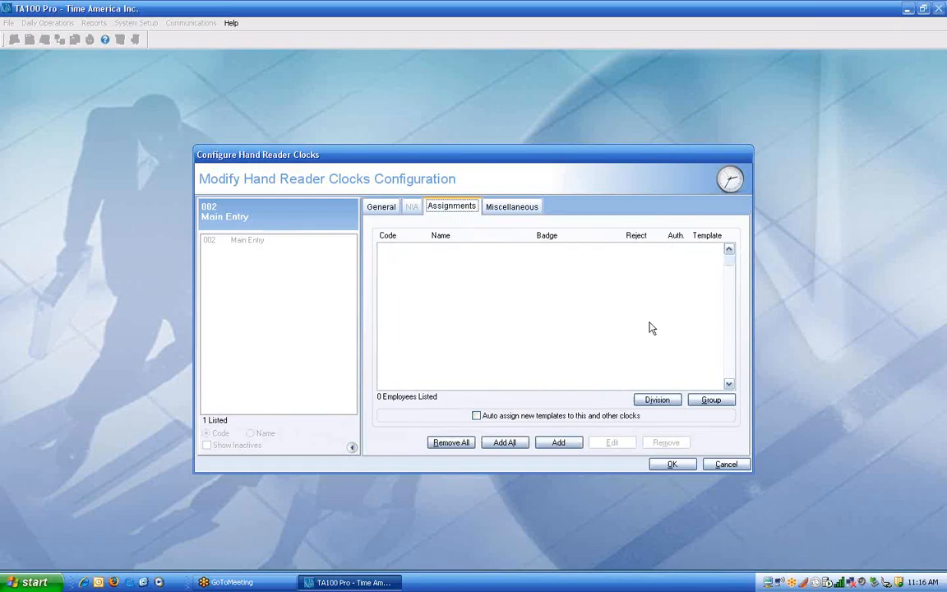
left_click(508, 442)
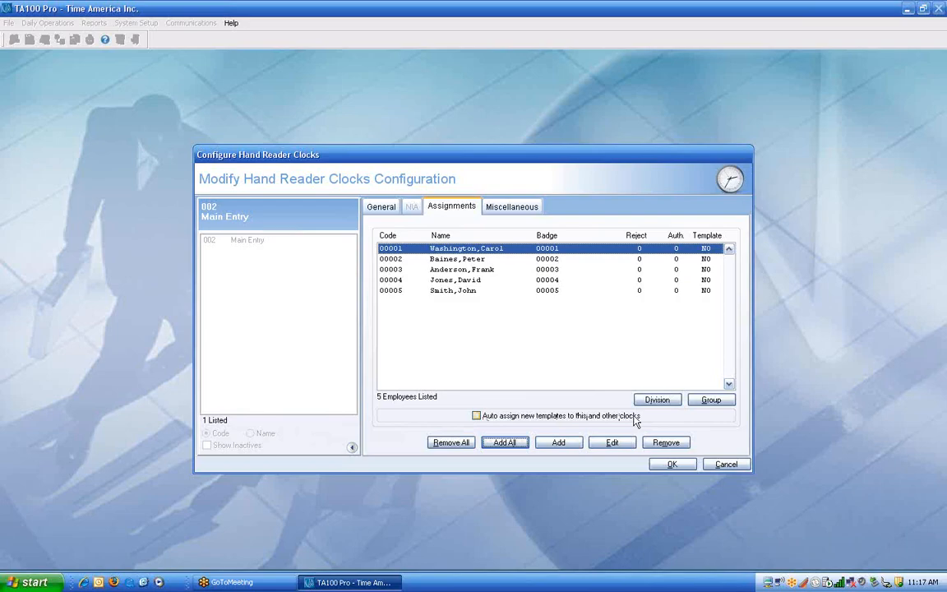
Enable auto assignment of new templates to this and other clocks, and download the 0001 Training bell schedule to the Main Entry clock.
left_click(544, 420)
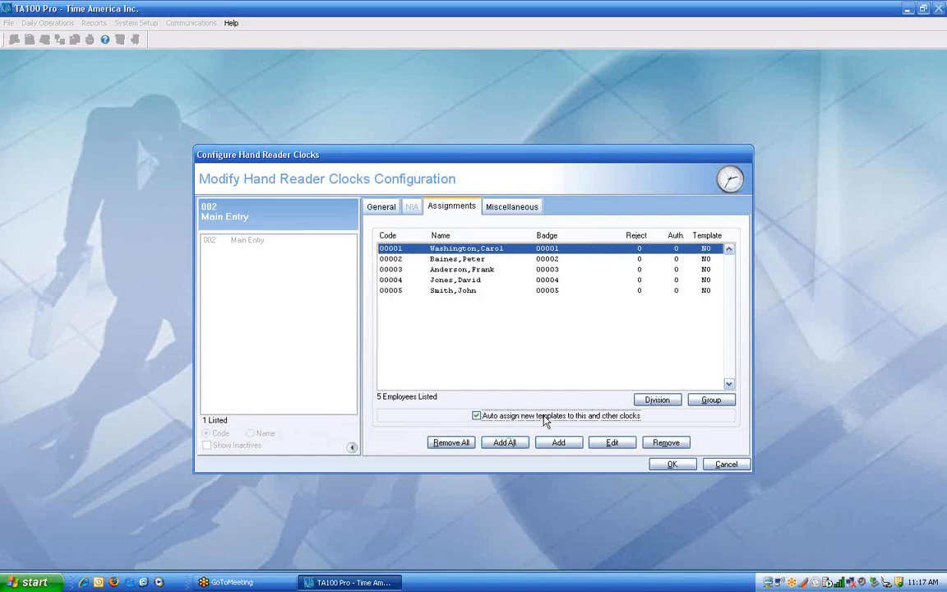
left_click(516, 208)
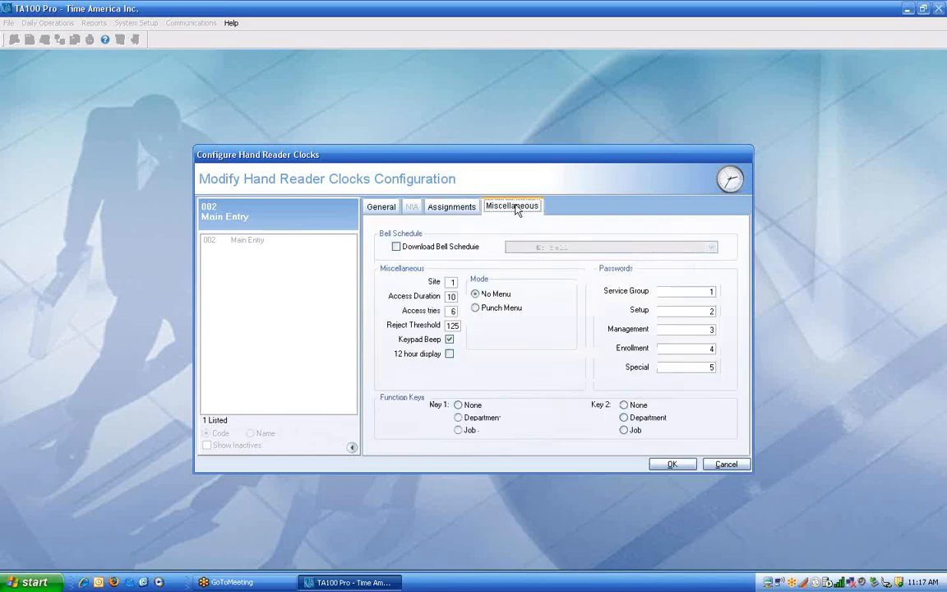
left_click(397, 246)
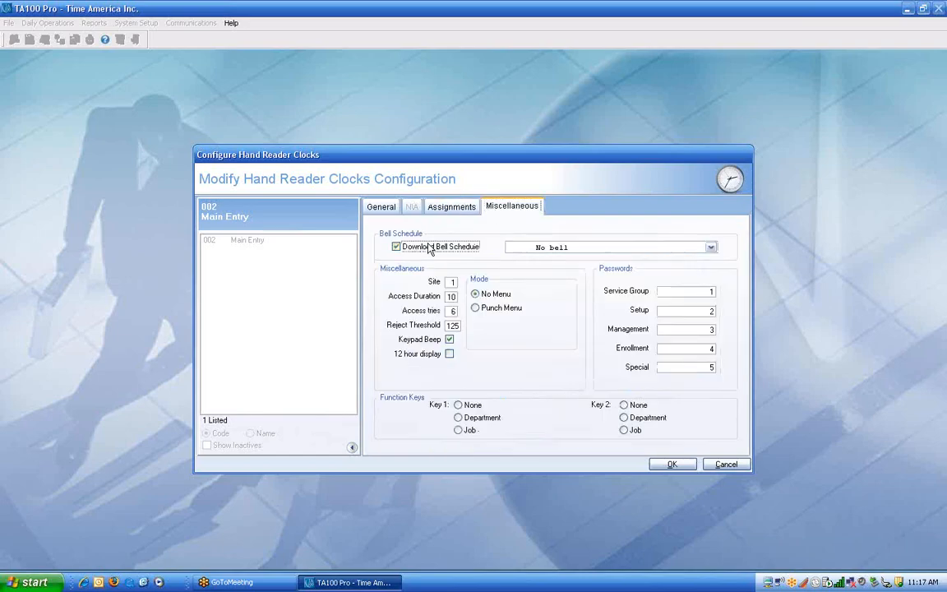
left_click(711, 248)
left_click(679, 269)
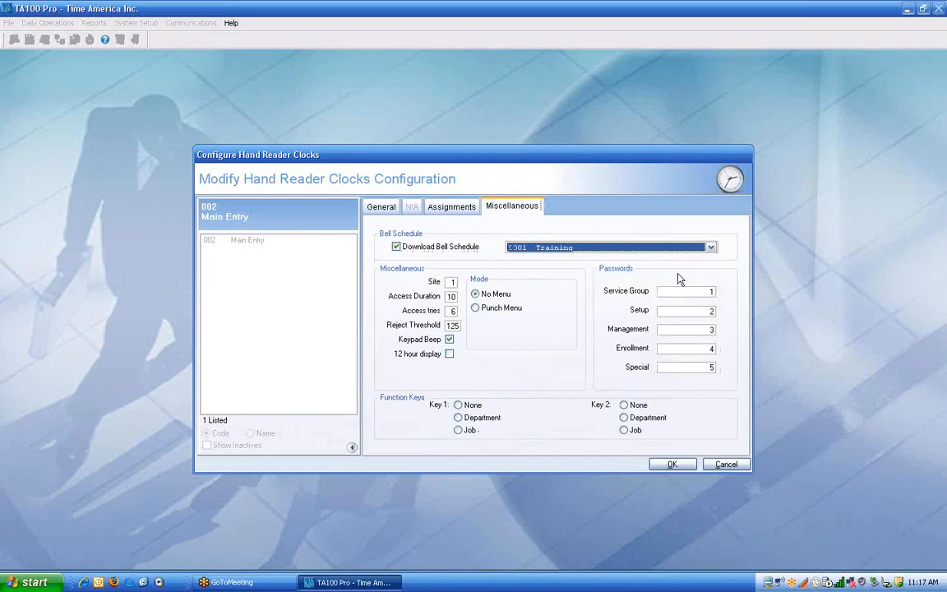
Set the hand reader's access tries to 6, turn on the 12 hour display and switch the mode to Punch Menu.
left_click_drag(446, 283, 468, 282)
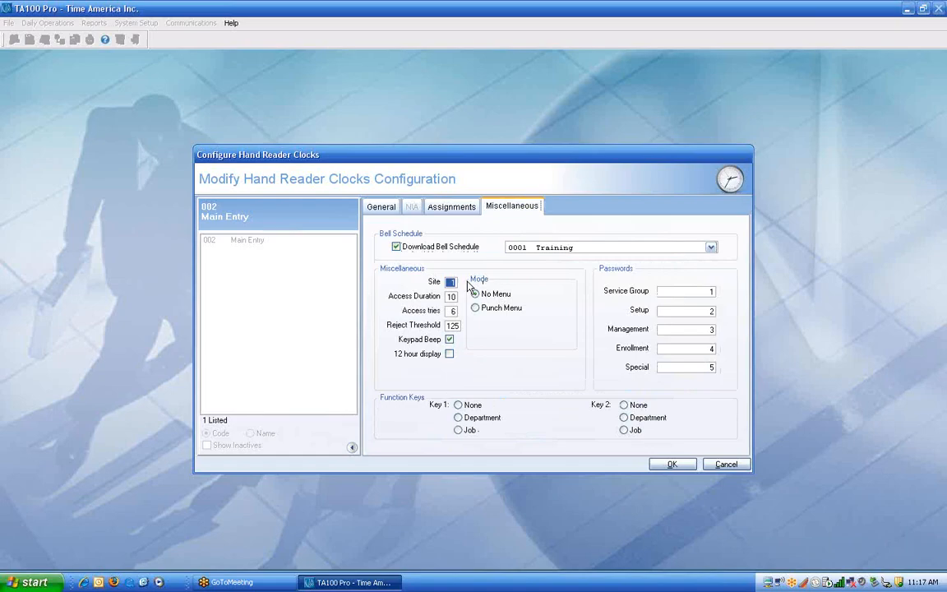
key("Tab")
key("Tab")
type("6")
key("Tab")
left_click(449, 353)
left_click(485, 311)
Assign Department to function key 1 and Job to function key 2, save the Main Entry clock and close its configuration.
double_click(690, 290)
left_click(461, 419)
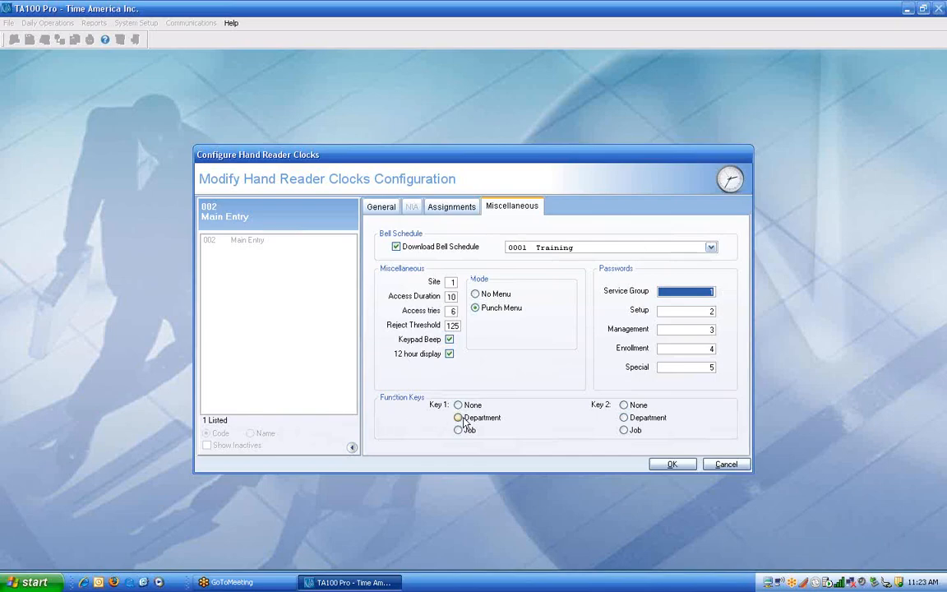
left_click(623, 429)
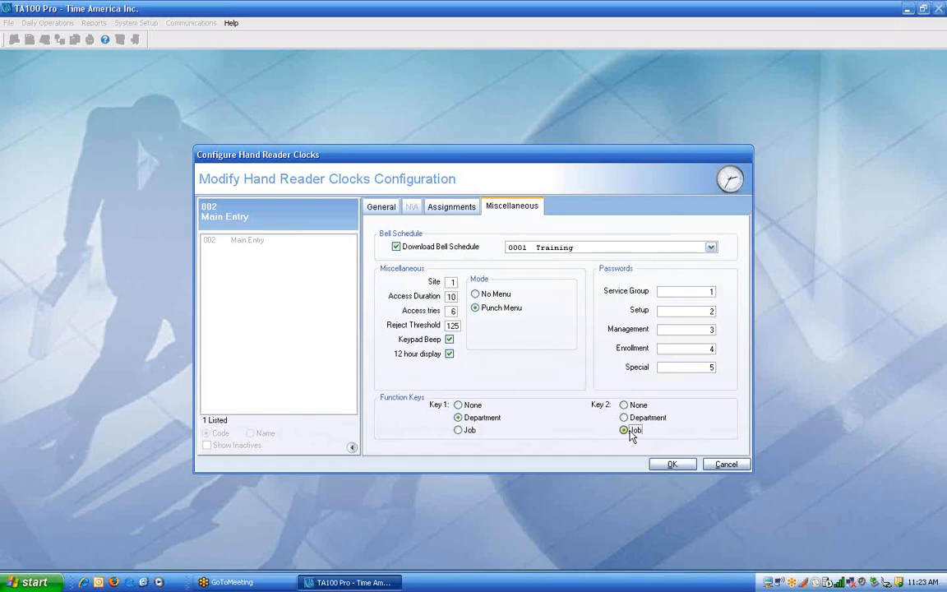
left_click(672, 464)
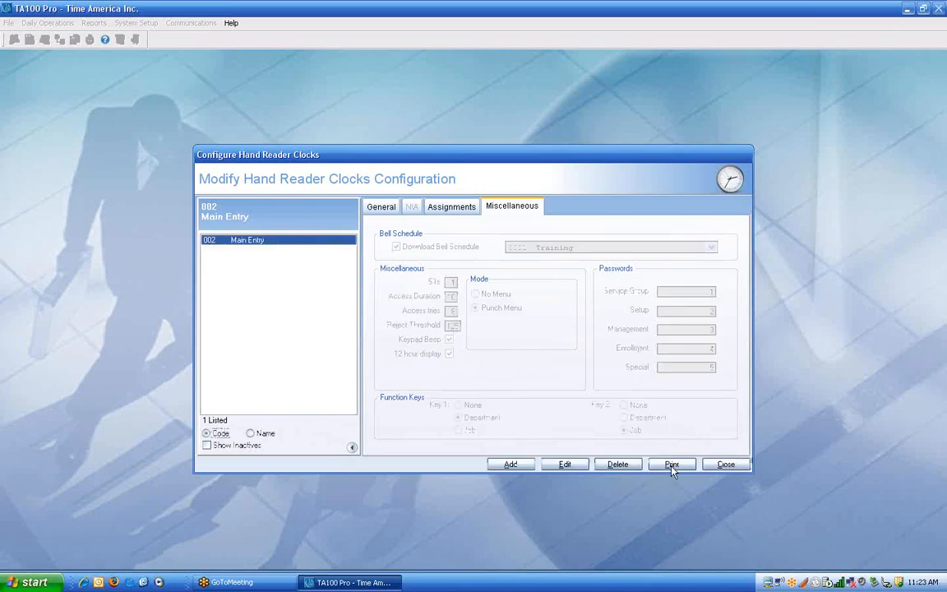
left_click(462, 211)
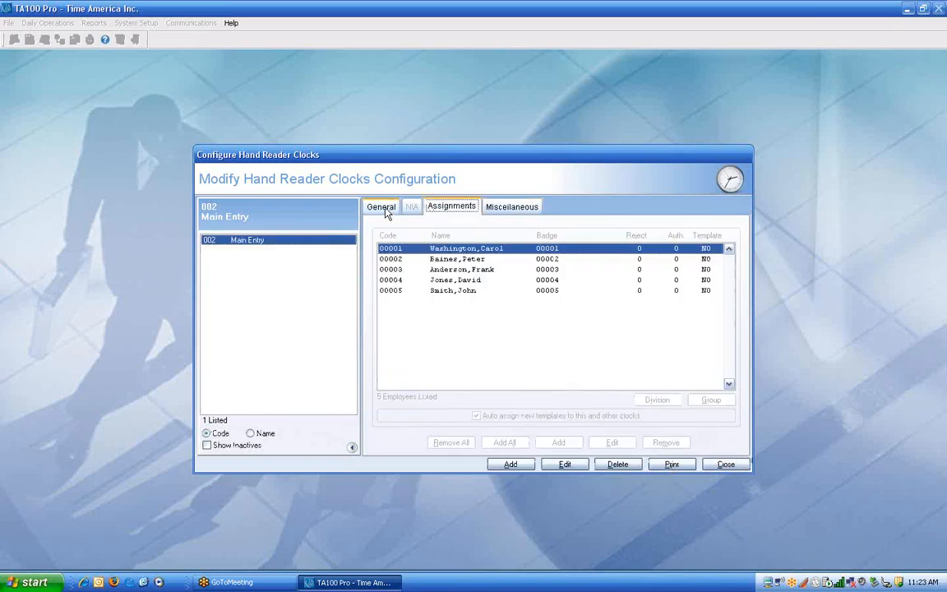
left_click(384, 209)
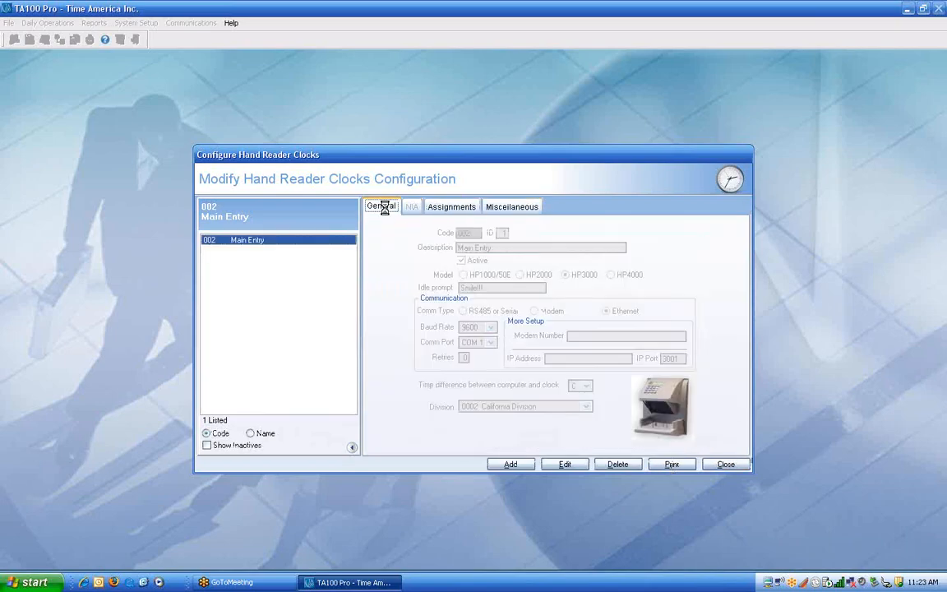
left_click(726, 465)
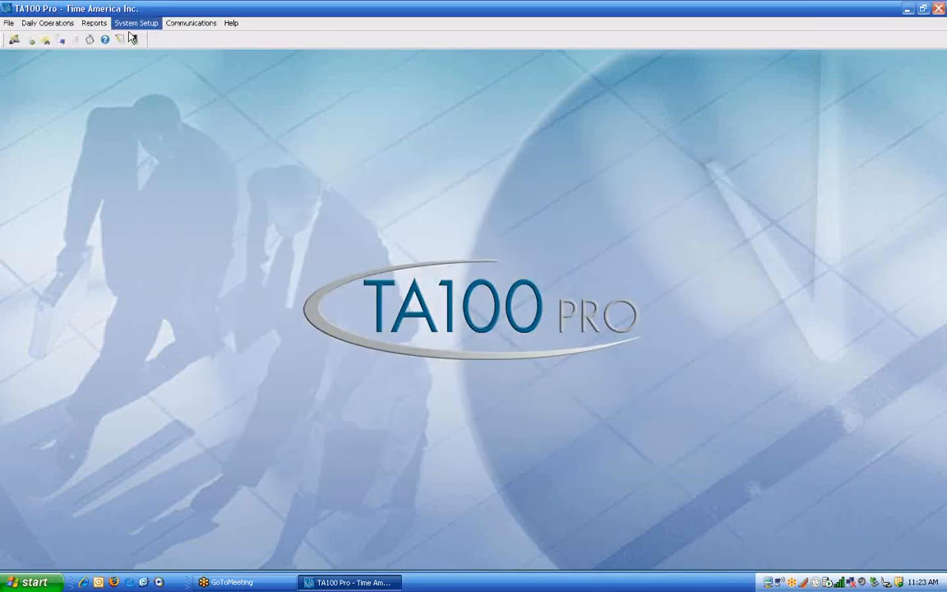
Start polling the clocks and select all available clocks, from Demo TA520L to TA785.
left_click(188, 24)
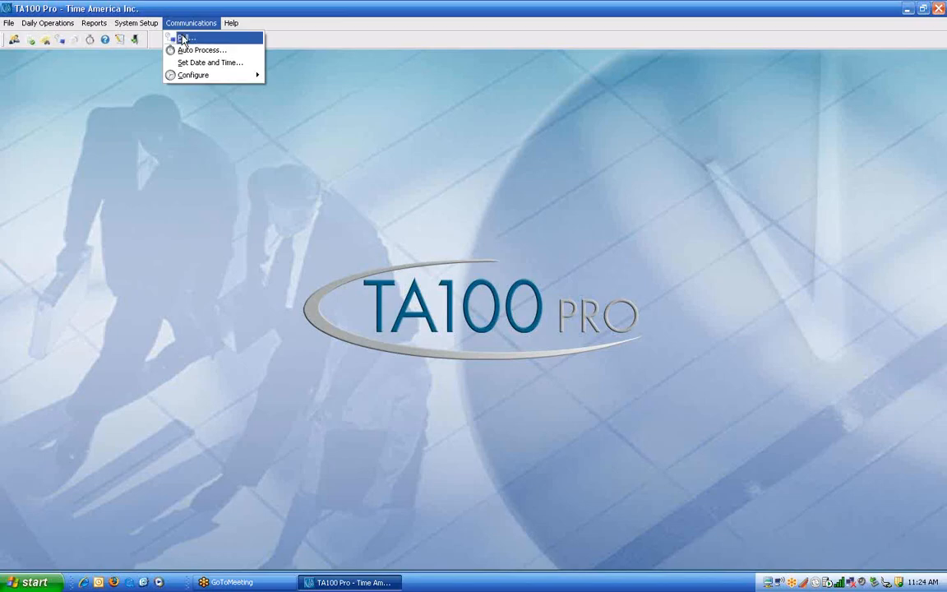
left_click(188, 38)
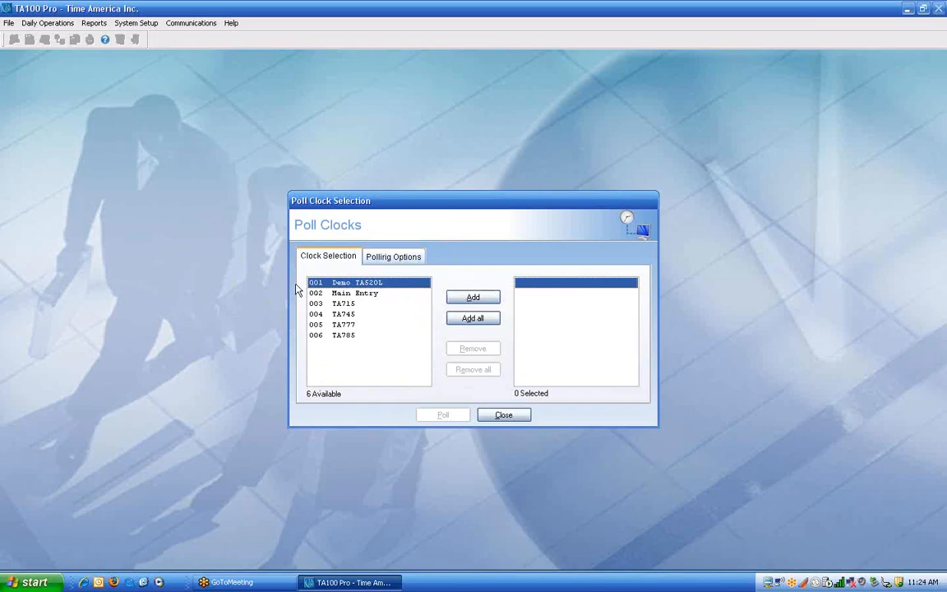
double_click(373, 285)
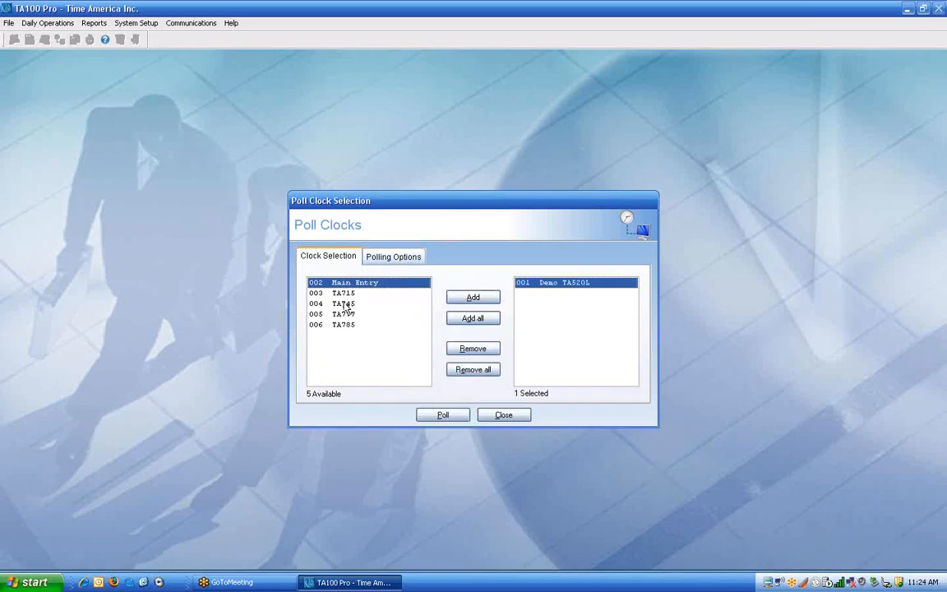
double_click(345, 306)
left_click(474, 319)
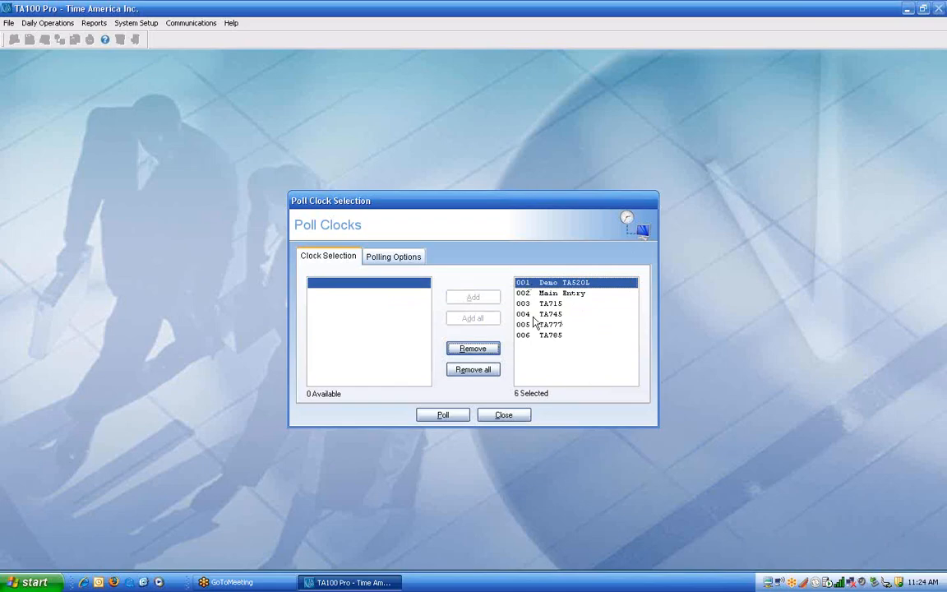
Switch off all the polling options, including transactions, clock date and time, clock programming, bell schedules, messages, templates and punch processing.
left_click(376, 258)
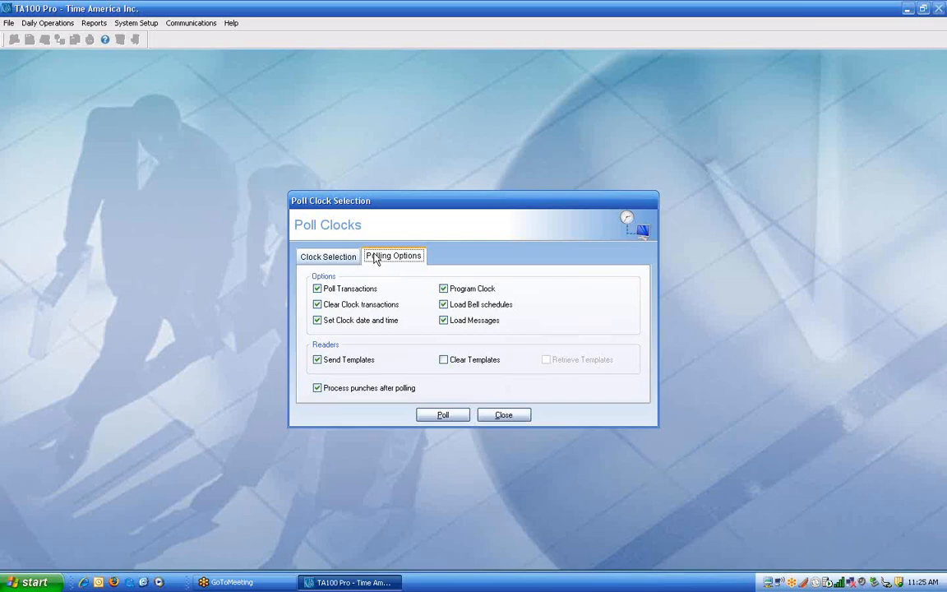
left_click(317, 289)
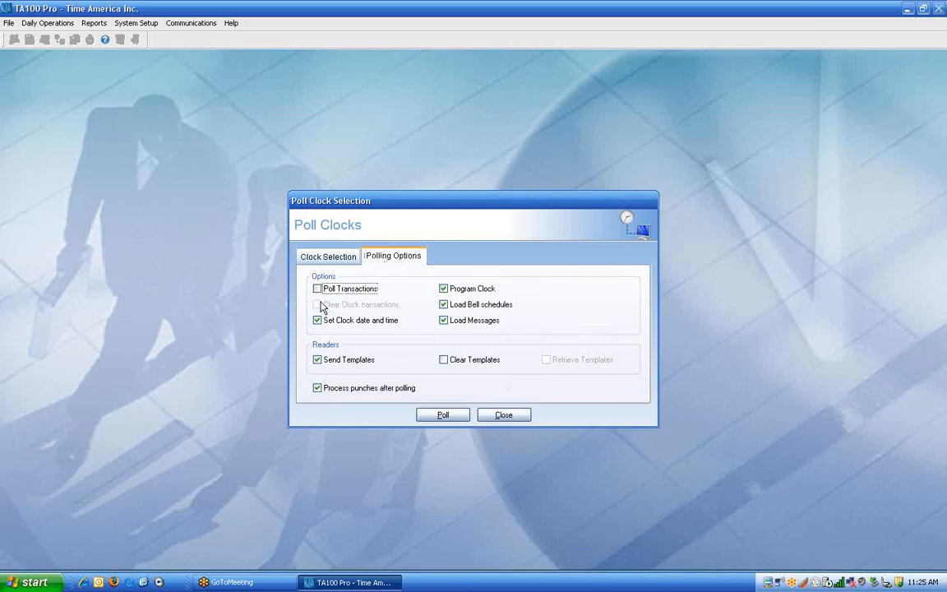
left_click(317, 319)
left_click(327, 361)
left_click(318, 388)
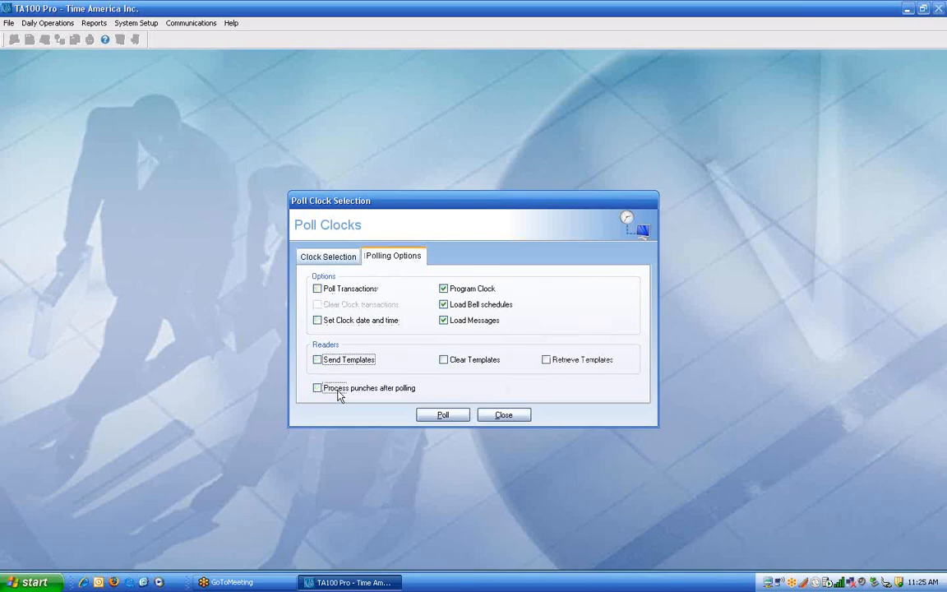
left_click(445, 304)
left_click(444, 289)
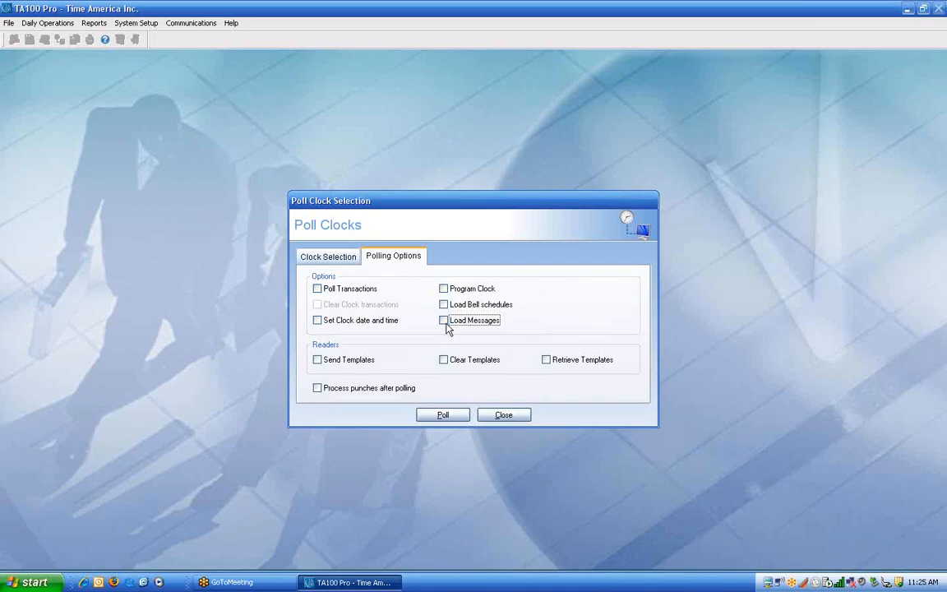
Try enabling Poll Transactions together with Clear Clock transactions, and switch both back off.
left_click(318, 290)
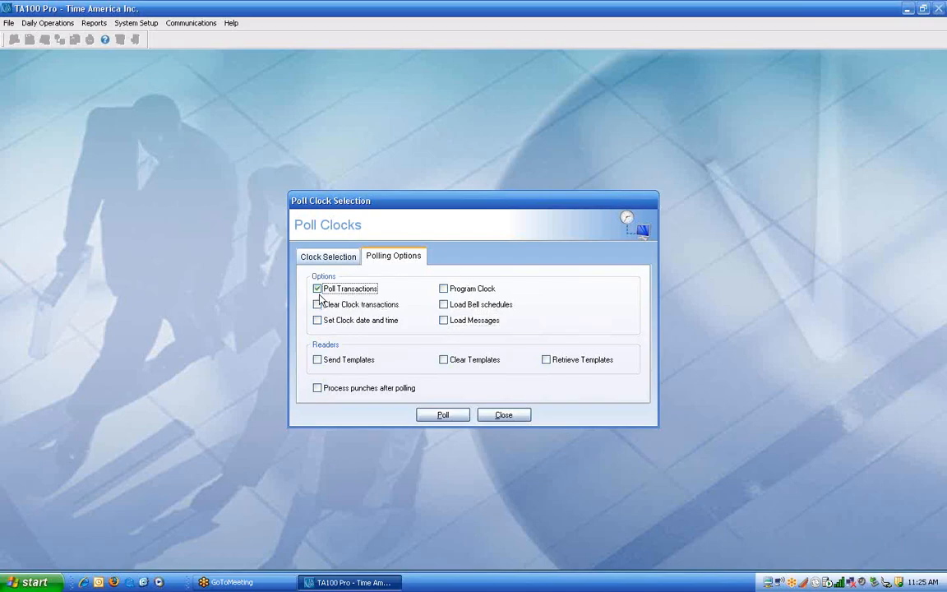
left_click(326, 307)
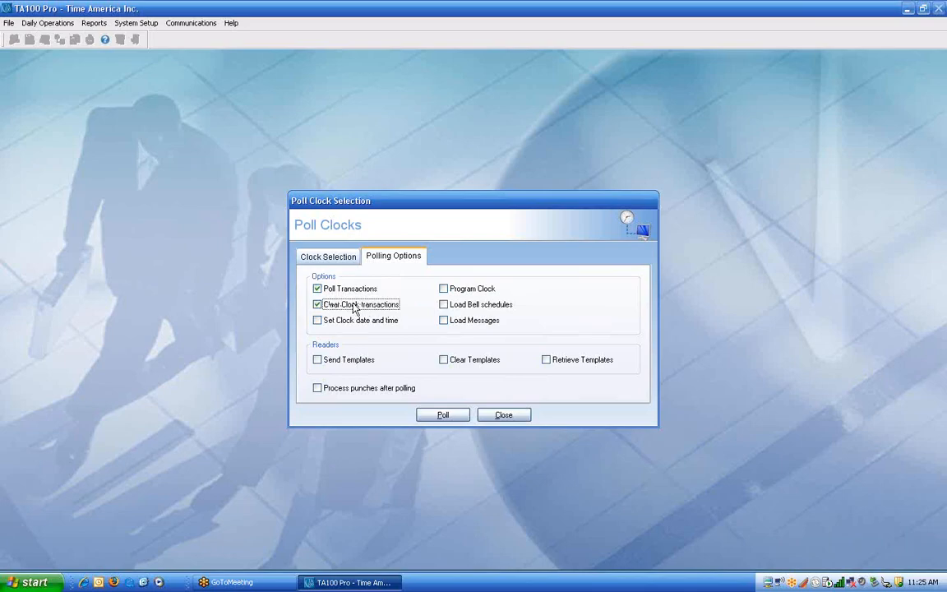
left_click(348, 311)
left_click(347, 289)
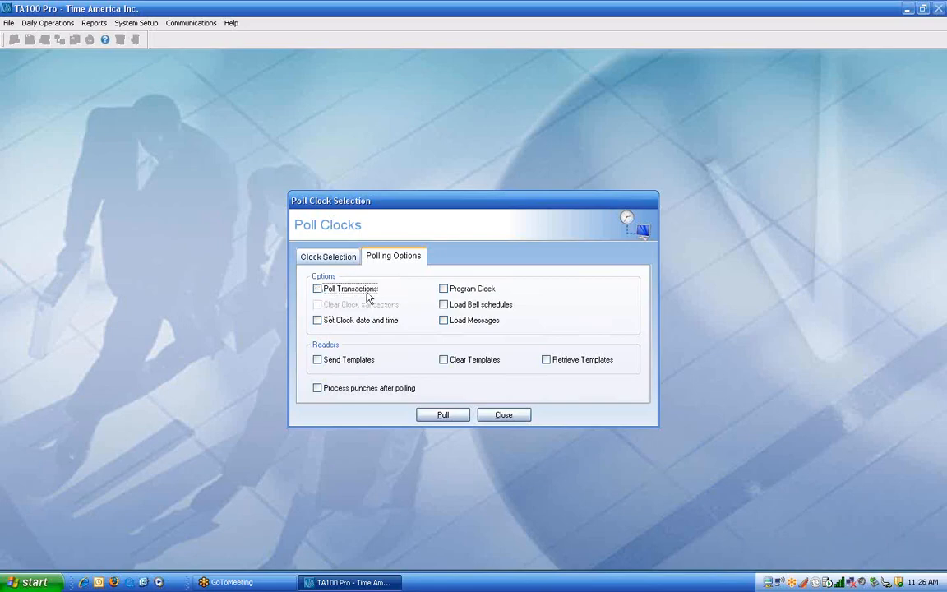
Enable polling and clearing of transactions, setting clock date and time, programming the clock, and loading bell schedules and messages.
left_click(344, 296)
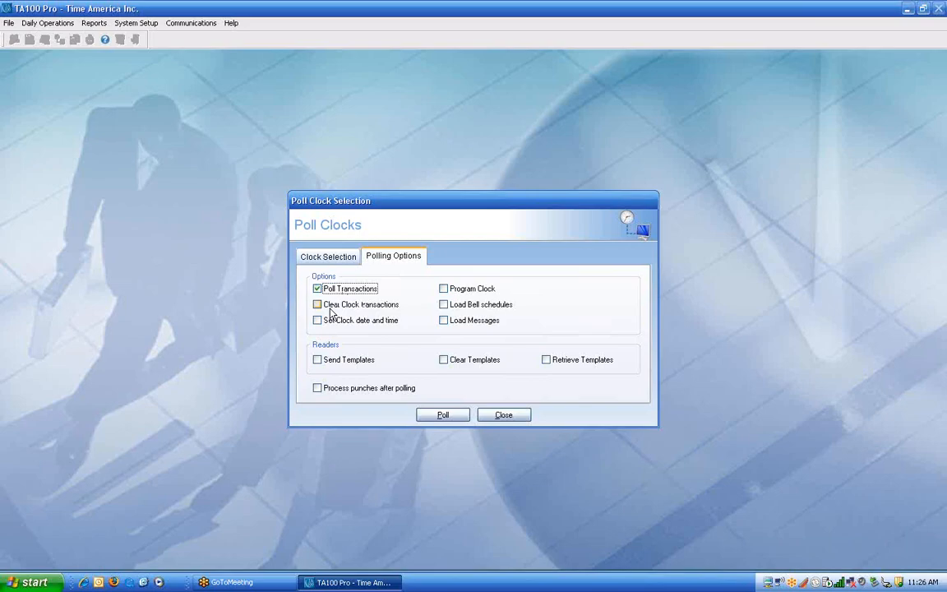
left_click(331, 311)
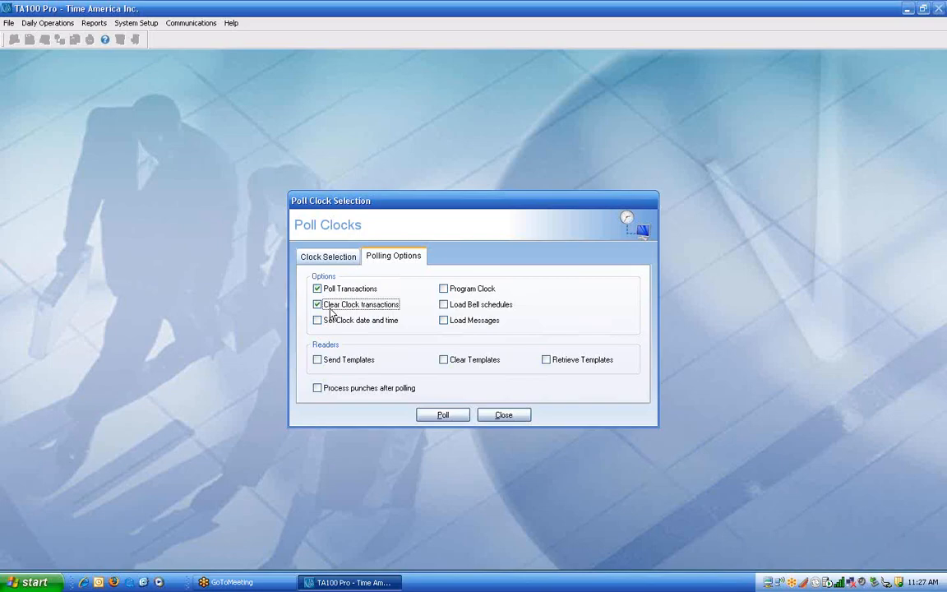
left_click(354, 320)
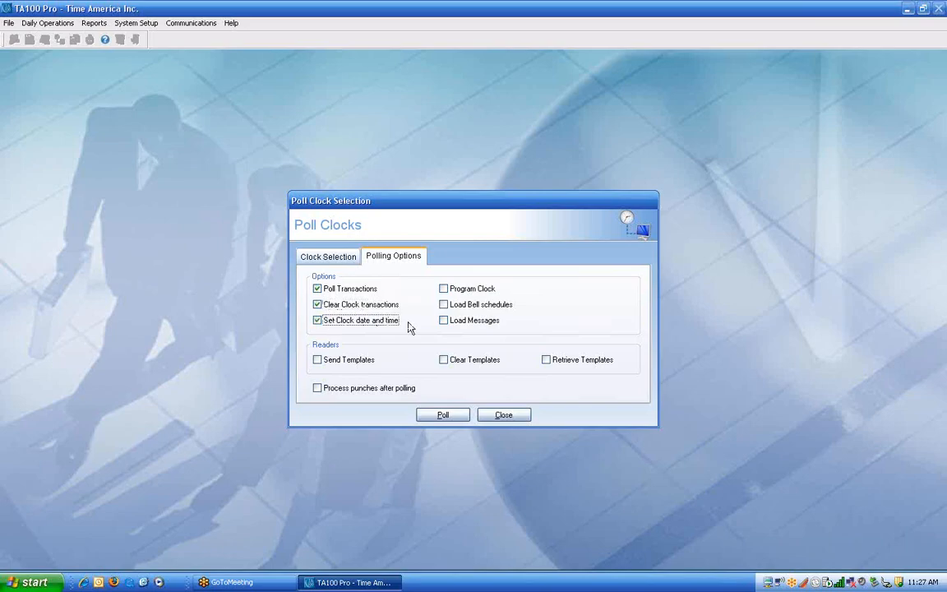
left_click(467, 293)
left_click(473, 306)
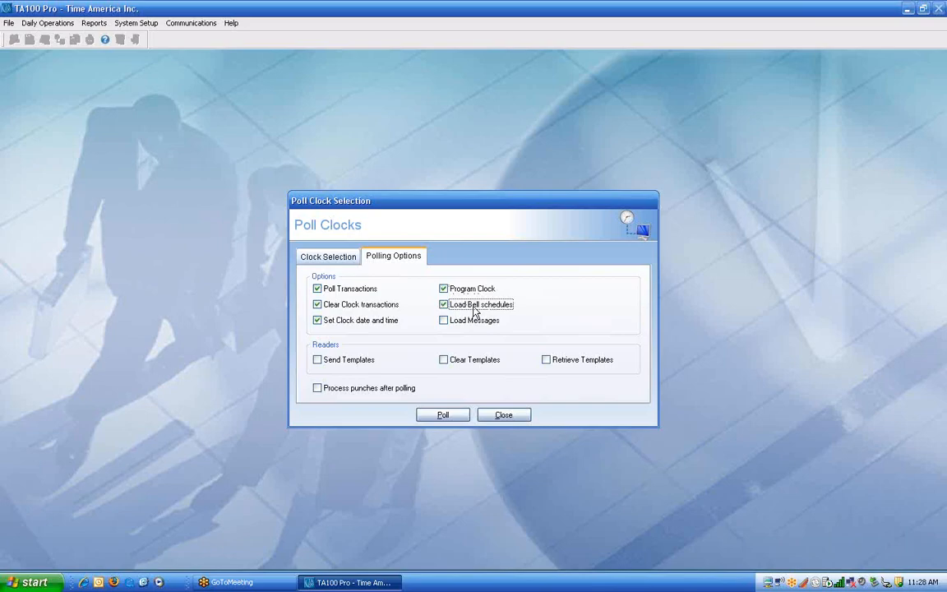
left_click(458, 323)
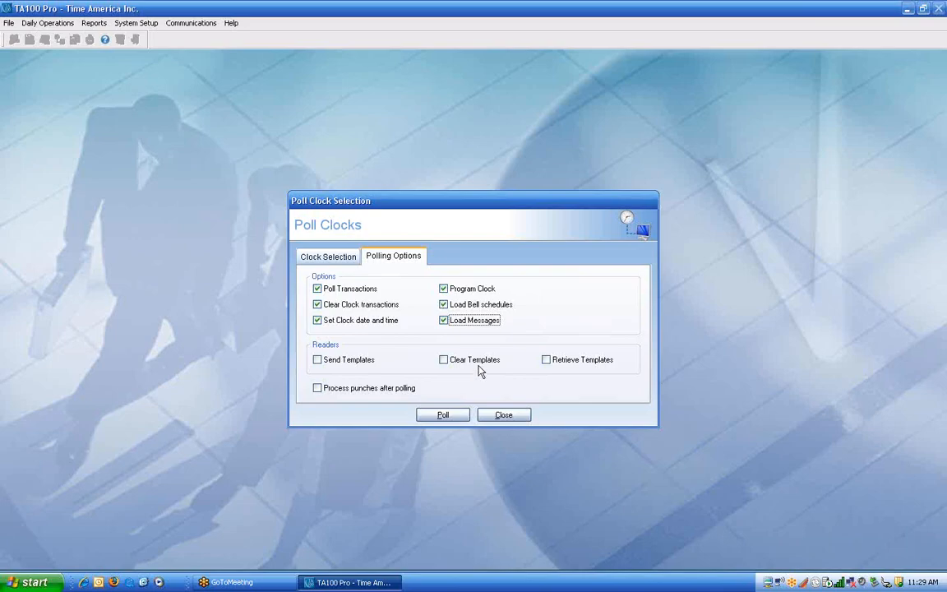
Try the Retrieve Templates and Clear Templates reader options, and leave only Send Templates enabled.
left_click(573, 366)
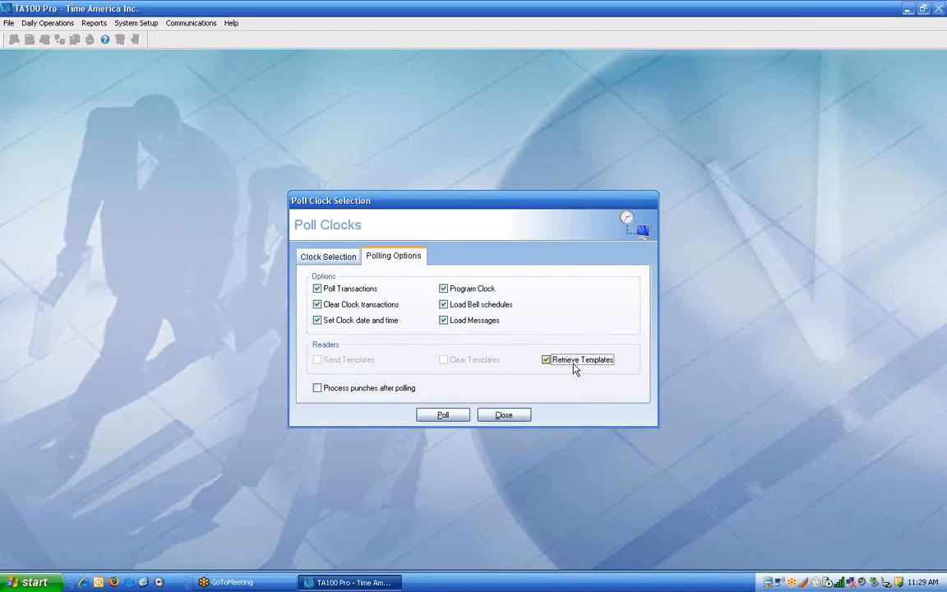
left_click(574, 369)
left_click(342, 369)
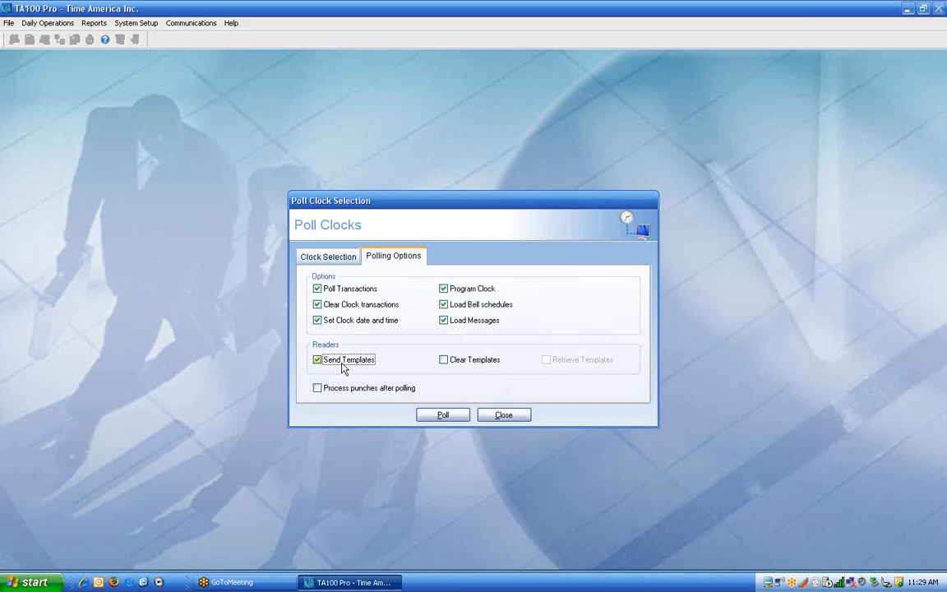
left_click(450, 363)
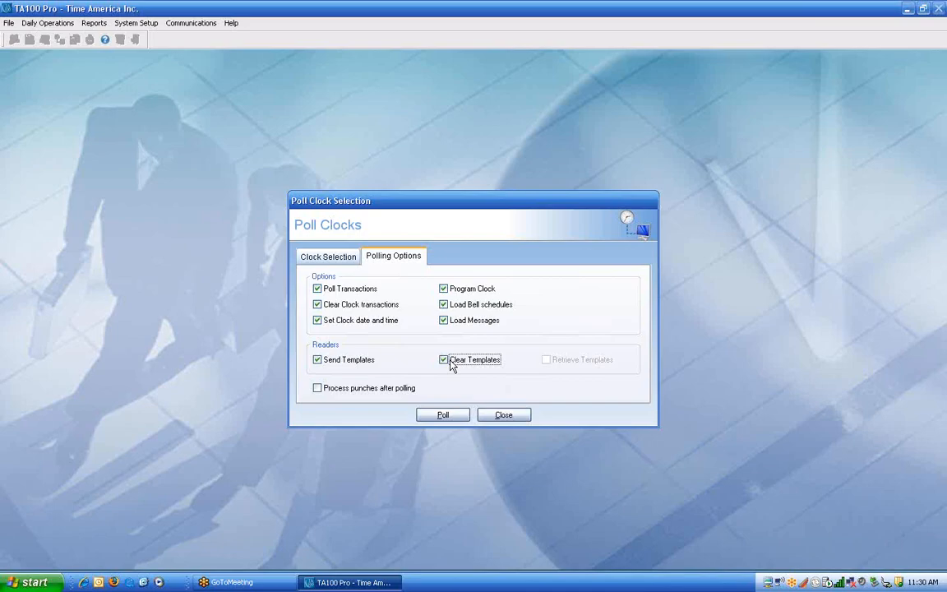
left_click(448, 361)
Enable processing of punches after polling and close the clock polling window without polling.
left_click(326, 392)
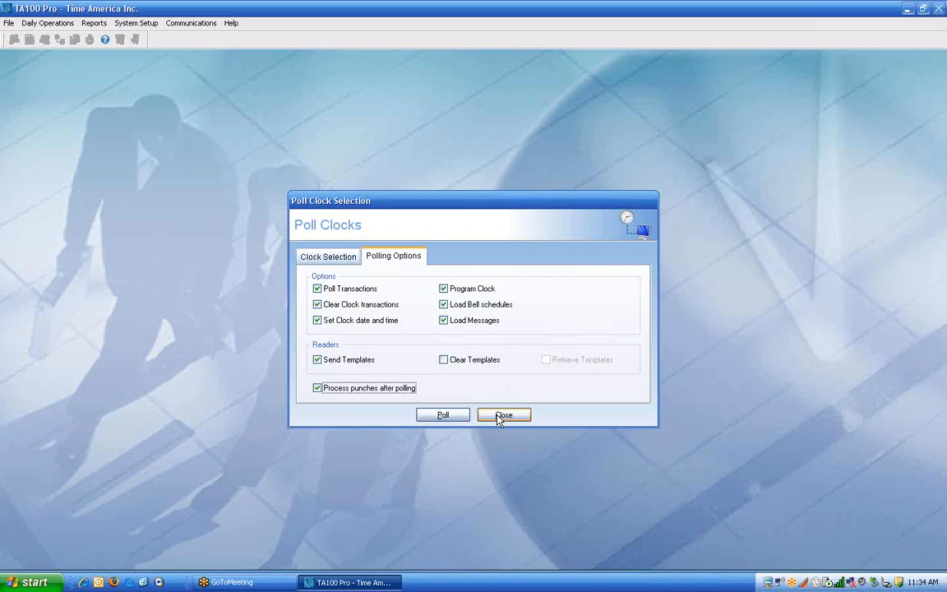
left_click(798, 239)
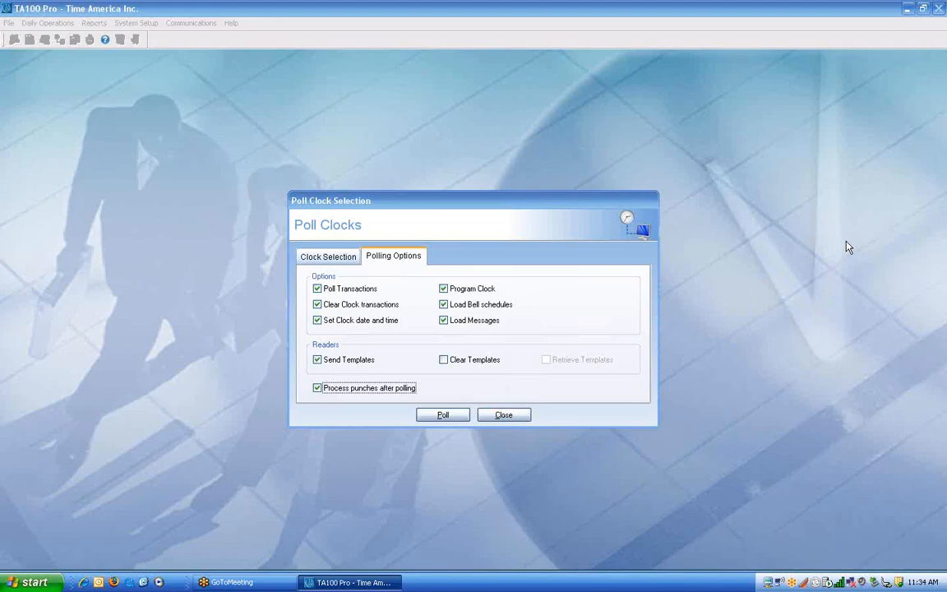
left_click(500, 414)
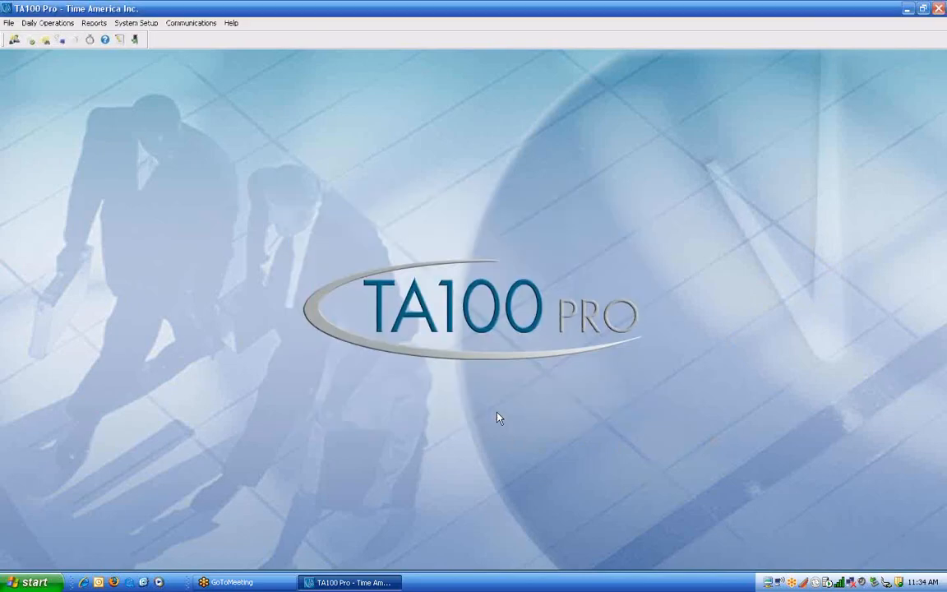